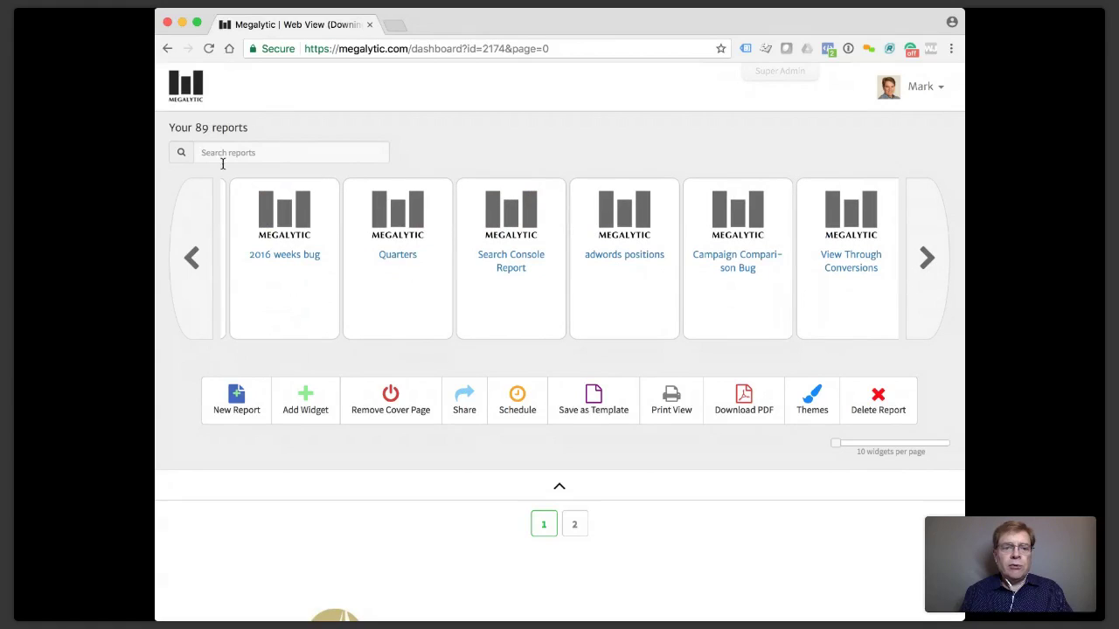
Bring Downings Bay back to the start of the report list and scroll through the report.
{"action": "left_click", "coordinate": [193, 257]}
{"action": "left_click", "coordinate": [195, 252]}
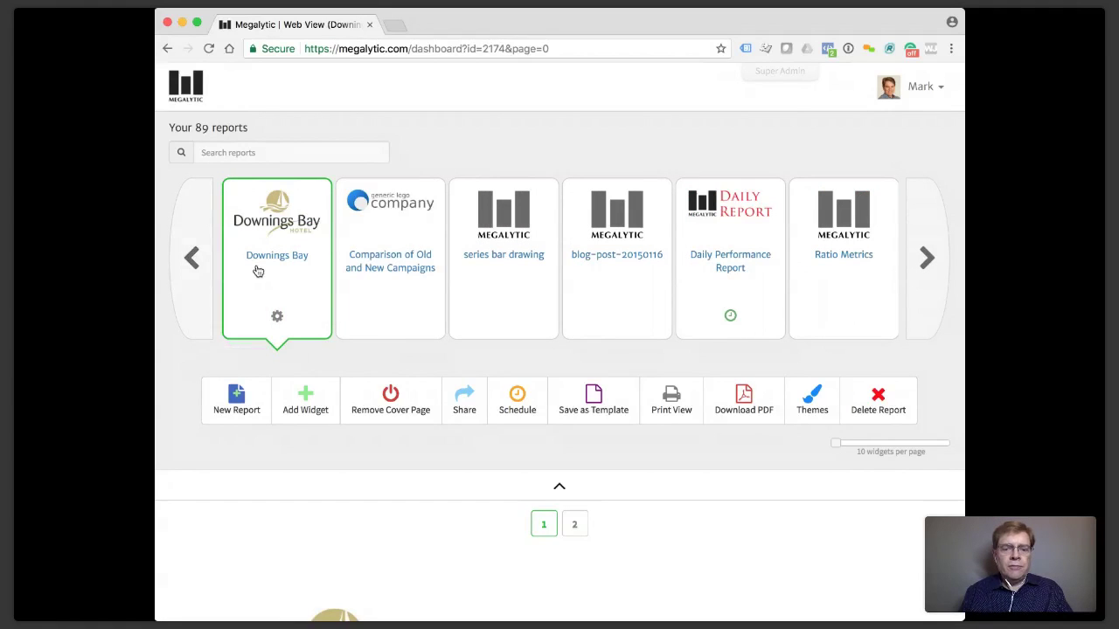
{"action": "scroll", "coordinate": [520, 342], "scroll_direction": "down", "scroll_amount": 5}
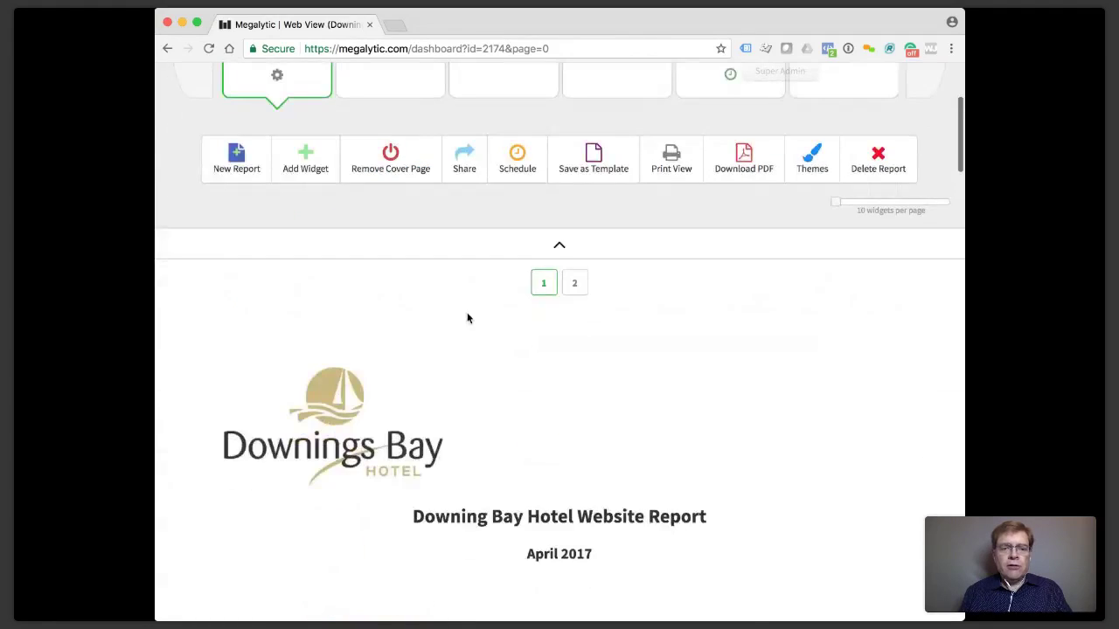
{"action": "scroll", "coordinate": [497, 332], "scroll_direction": "down", "scroll_amount": 6}
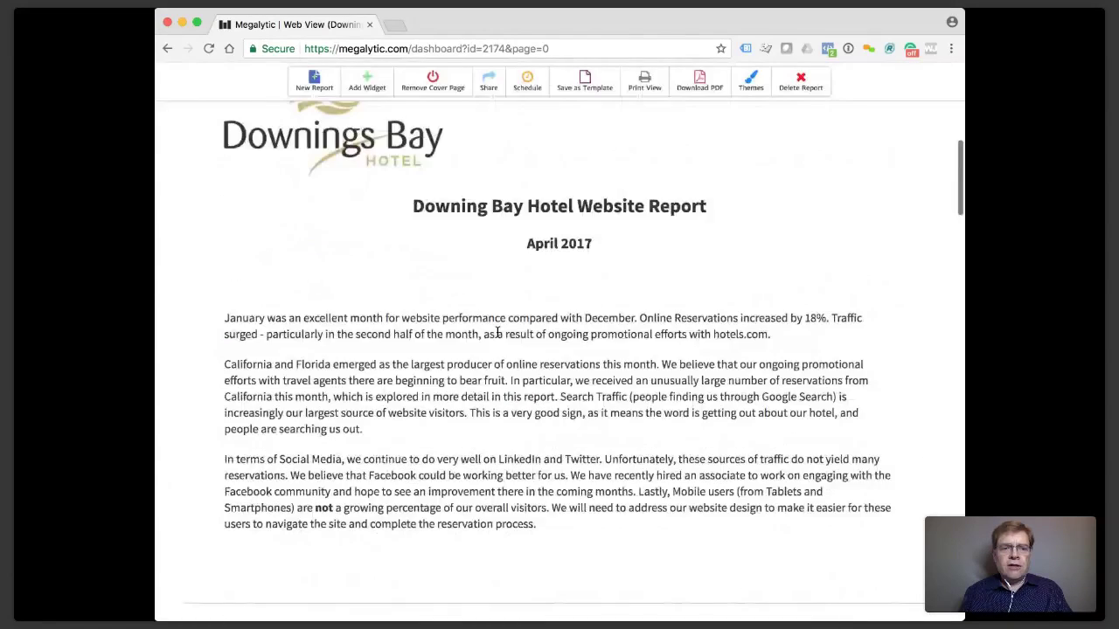
{"action": "scroll", "coordinate": [497, 333], "scroll_direction": "up", "scroll_amount": 2}
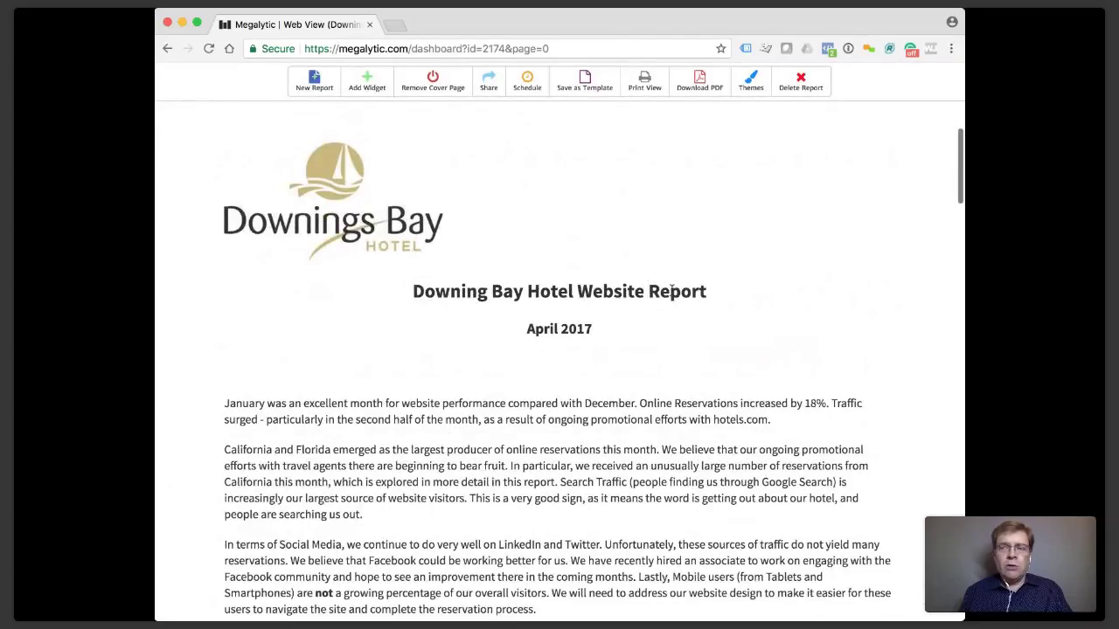
{"action": "scroll", "coordinate": [671, 290], "scroll_direction": "down", "scroll_amount": 3}
{"action": "scroll", "coordinate": [671, 295], "scroll_direction": "down", "scroll_amount": 9}
{"action": "scroll", "coordinate": [673, 291], "scroll_direction": "up", "scroll_amount": 15}
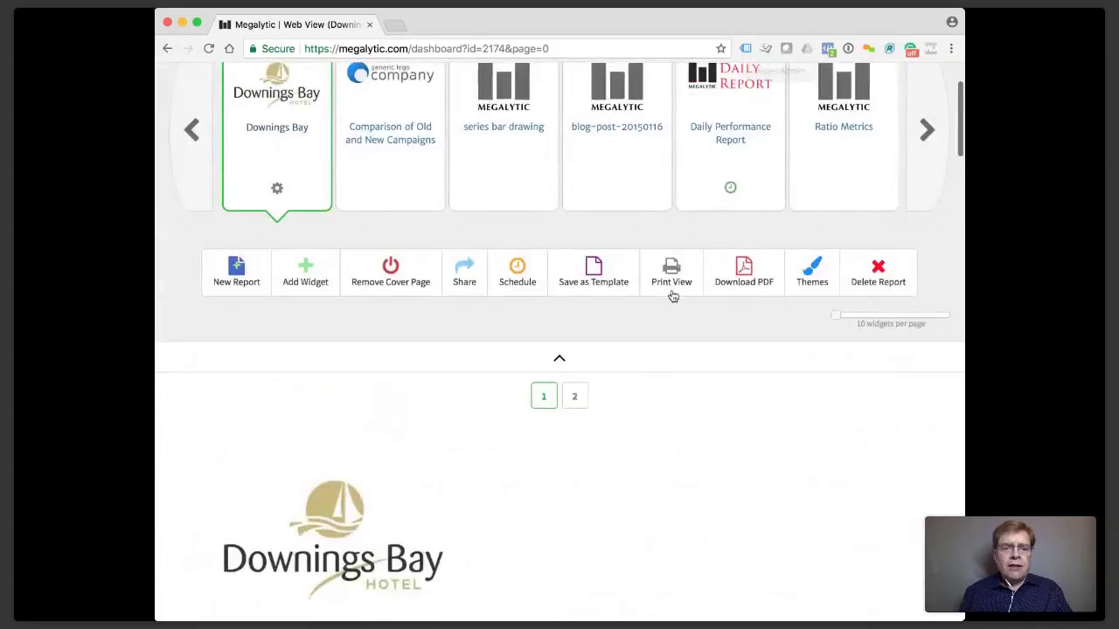
{"action": "scroll", "coordinate": [672, 295], "scroll_direction": "down", "scroll_amount": 6}
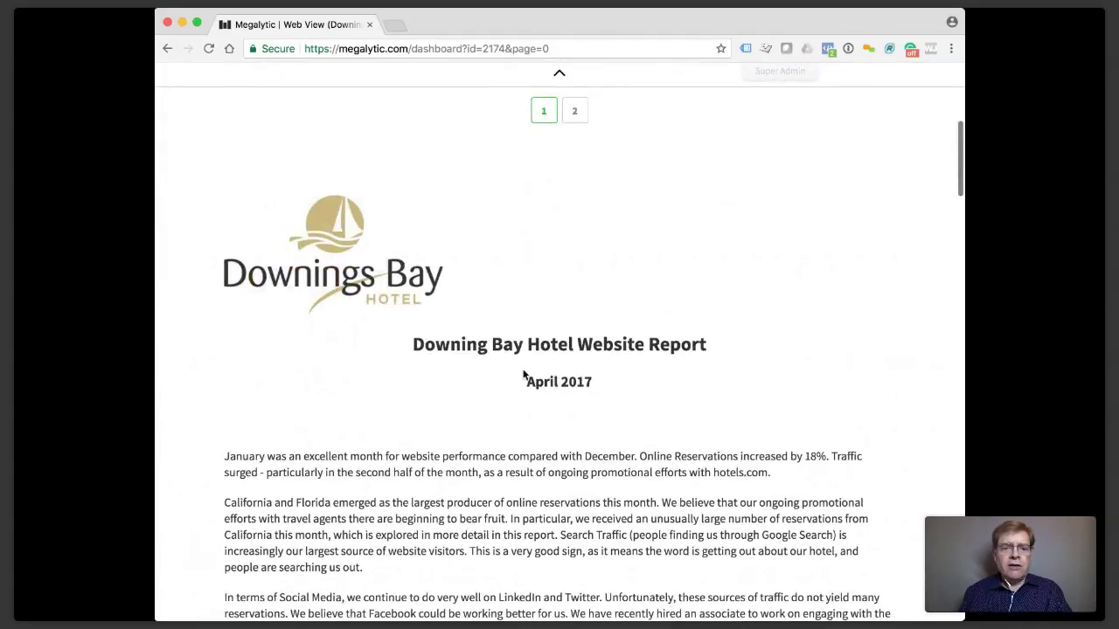
{"action": "scroll", "coordinate": [524, 375], "scroll_direction": "down", "scroll_amount": 7}
{"action": "scroll", "coordinate": [523, 375], "scroll_direction": "down", "scroll_amount": 4}
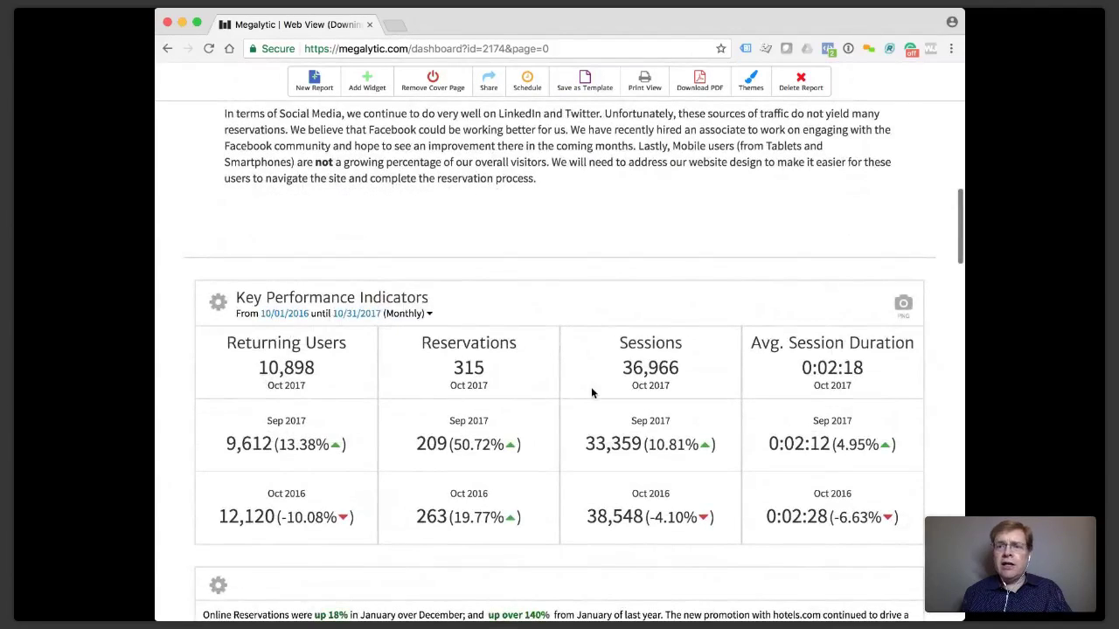
{"action": "scroll", "coordinate": [591, 388], "scroll_direction": "down", "scroll_amount": 2}
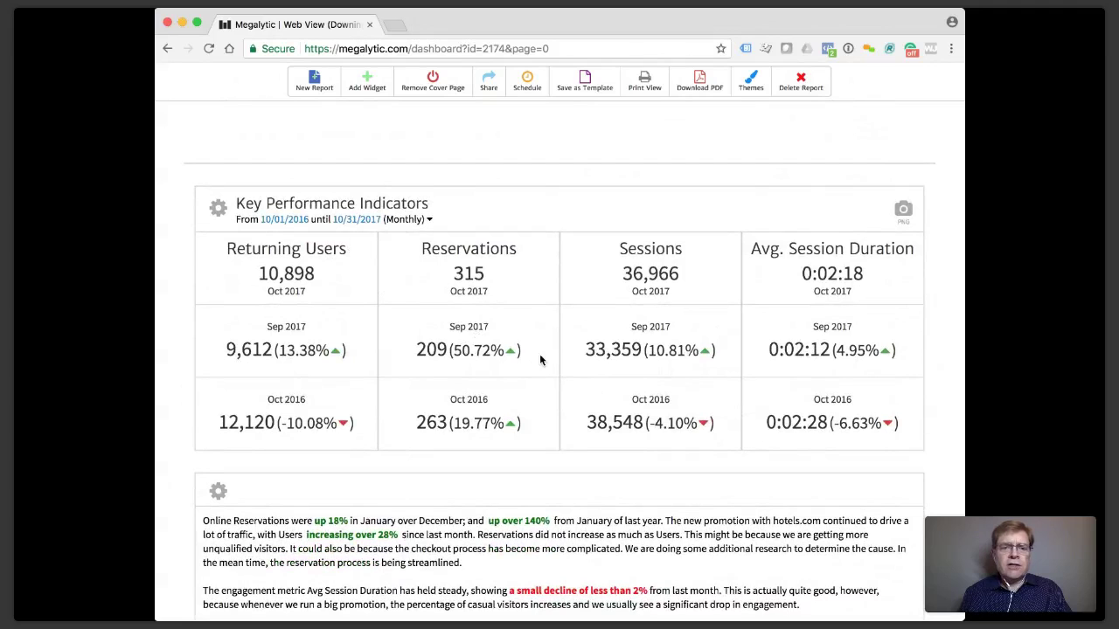
{"action": "scroll", "coordinate": [576, 332], "scroll_direction": "down", "scroll_amount": 4}
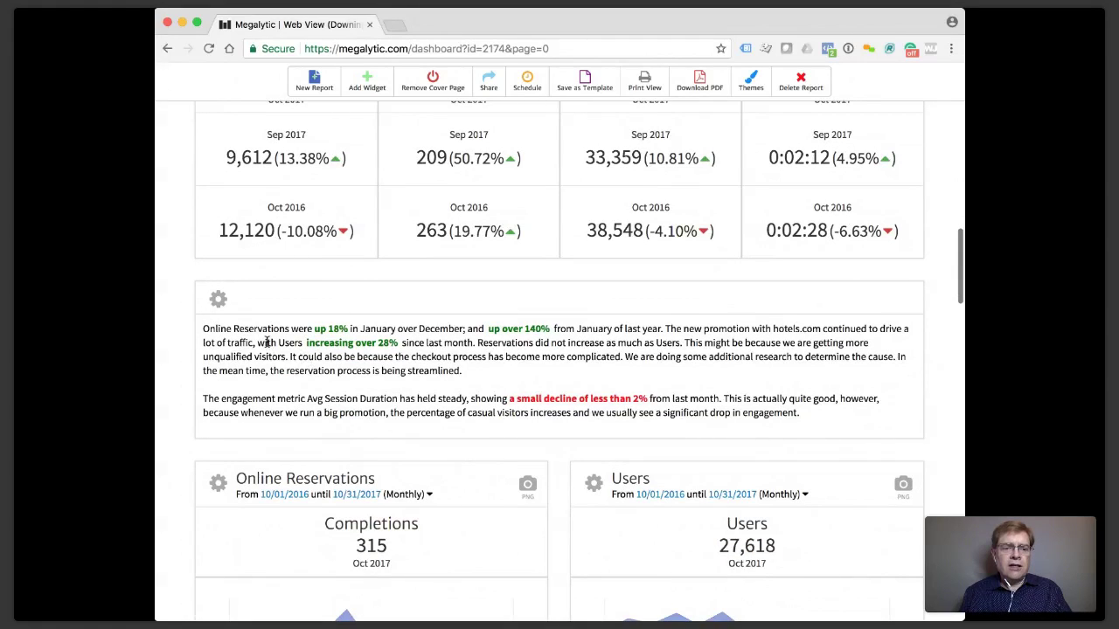
Edit the commentary below the KPIs, placing the caret between paragraphs, then finish editing.
{"action": "double_click", "coordinate": [232, 332]}
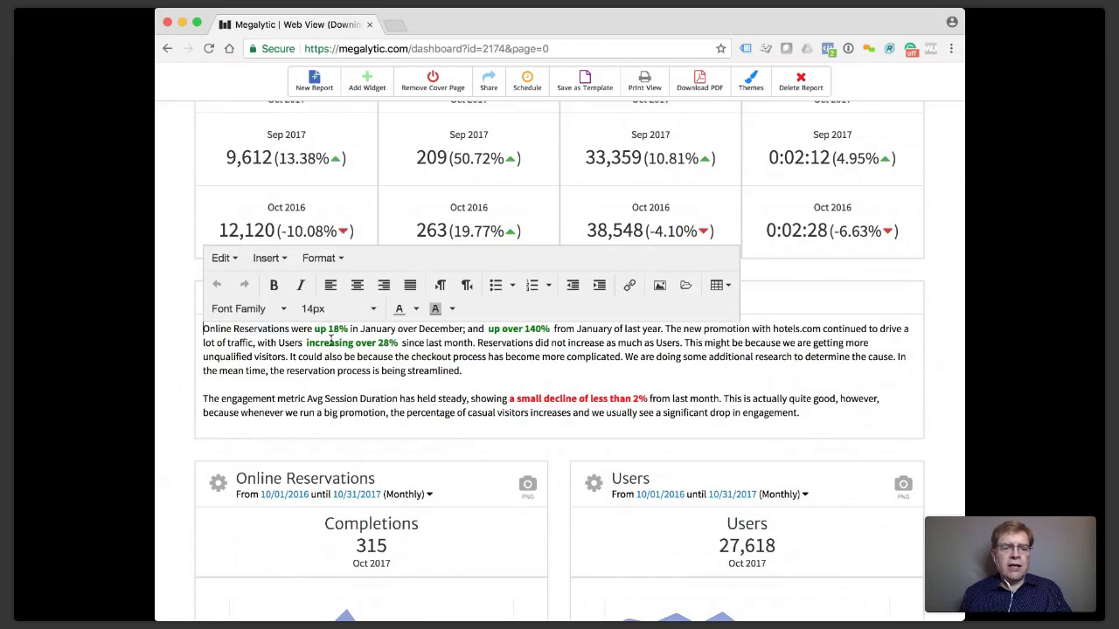
{"action": "left_click", "coordinate": [526, 386]}
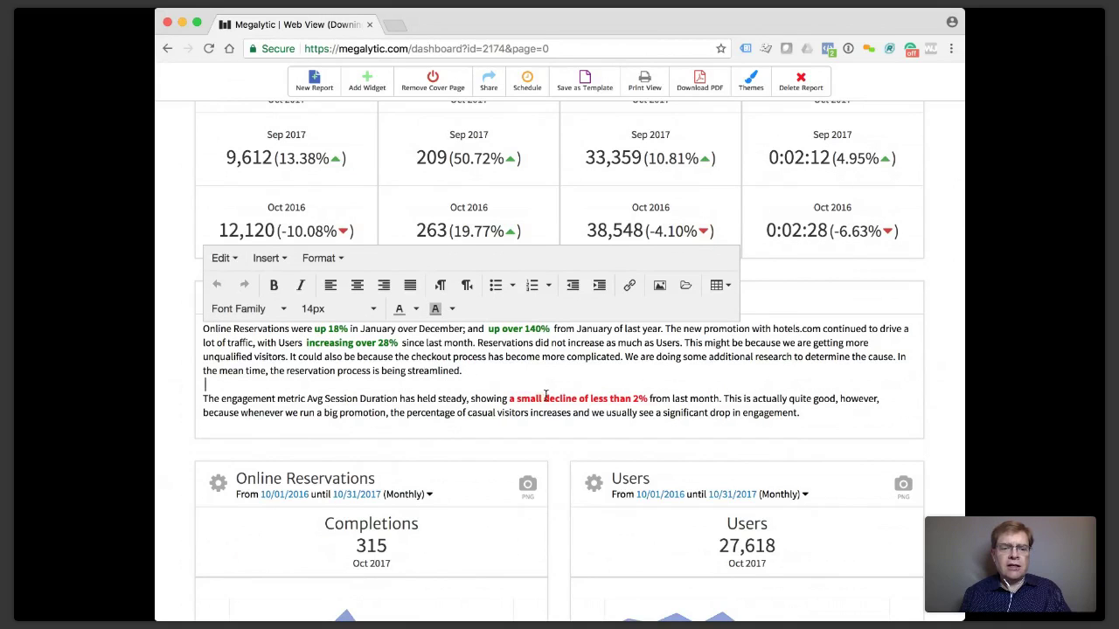
{"action": "scroll", "coordinate": [545, 395], "scroll_direction": "down", "scroll_amount": 7}
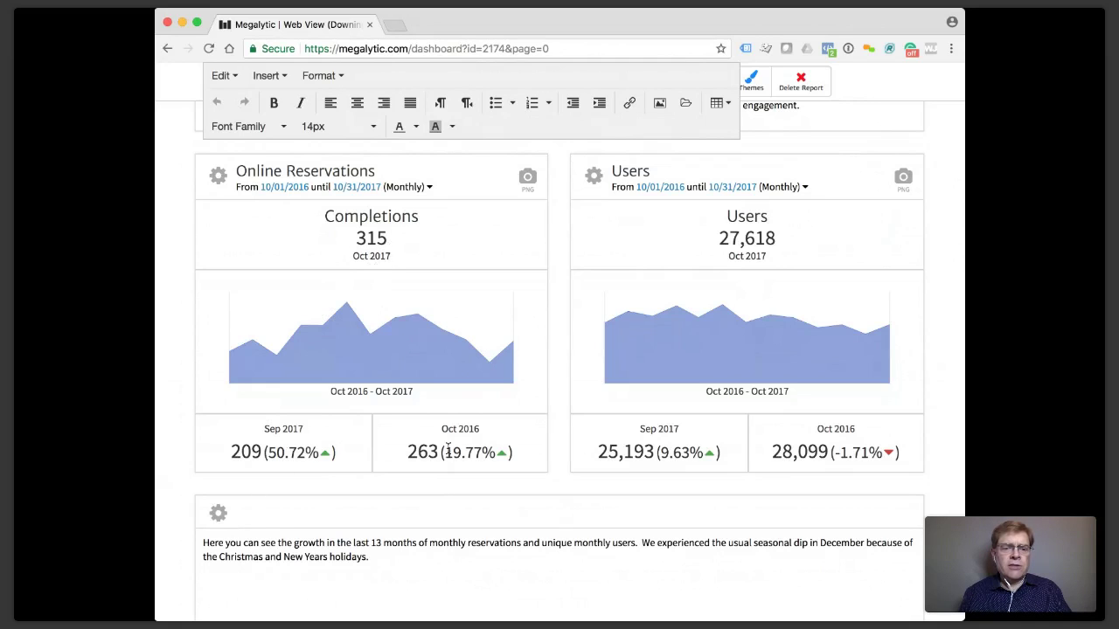
{"action": "scroll", "coordinate": [472, 442], "scroll_direction": "down", "scroll_amount": 1}
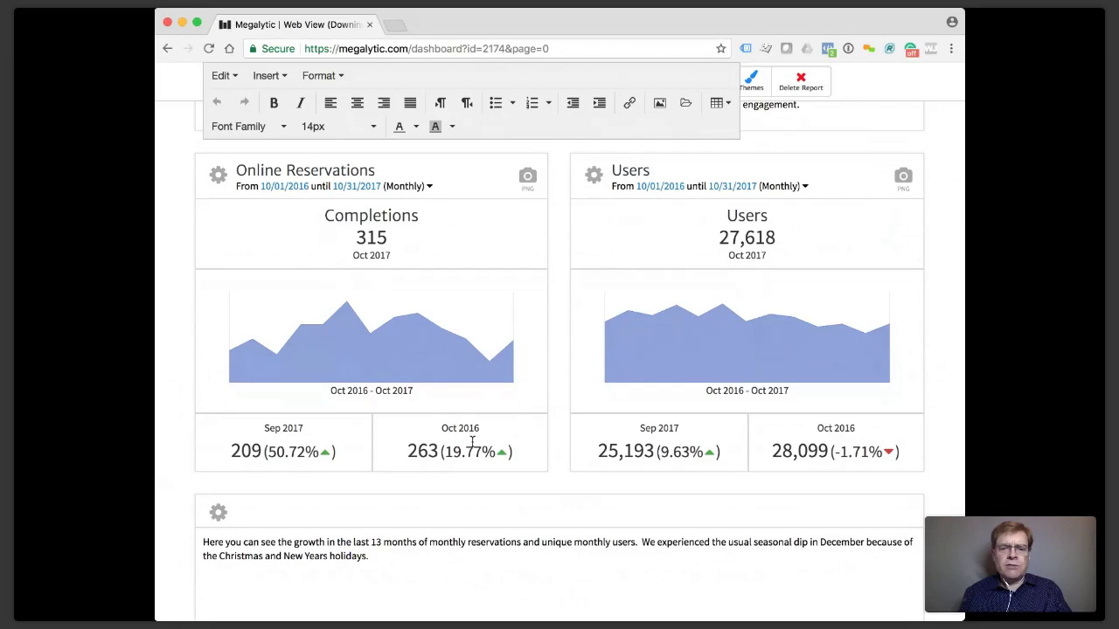
{"action": "scroll", "coordinate": [472, 441], "scroll_direction": "down", "scroll_amount": 5}
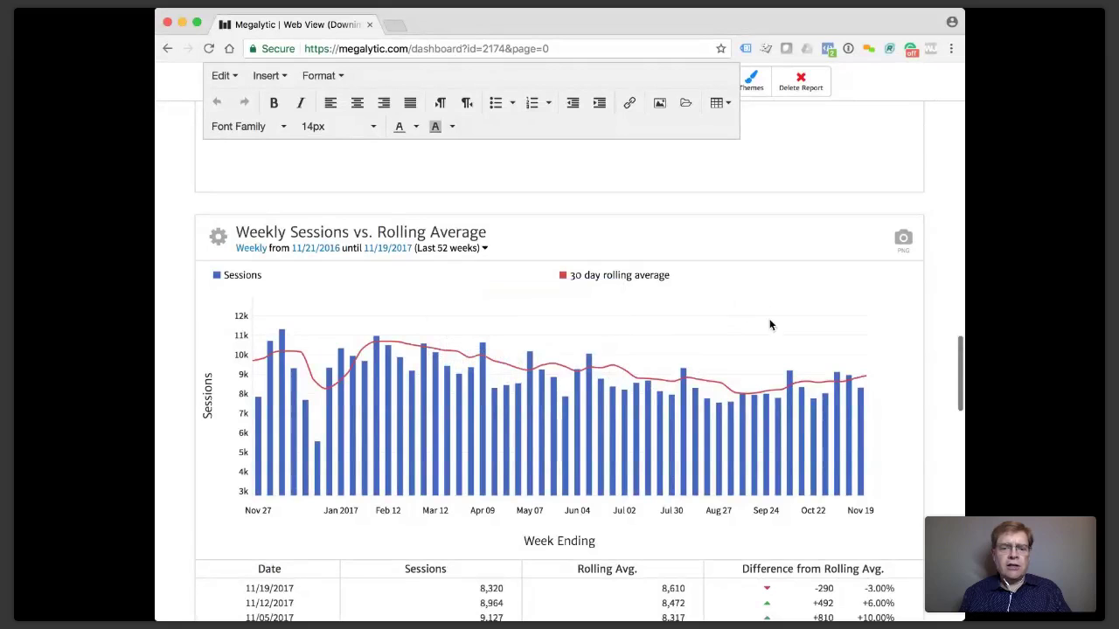
{"action": "scroll", "coordinate": [800, 347], "scroll_direction": "down", "scroll_amount": 1}
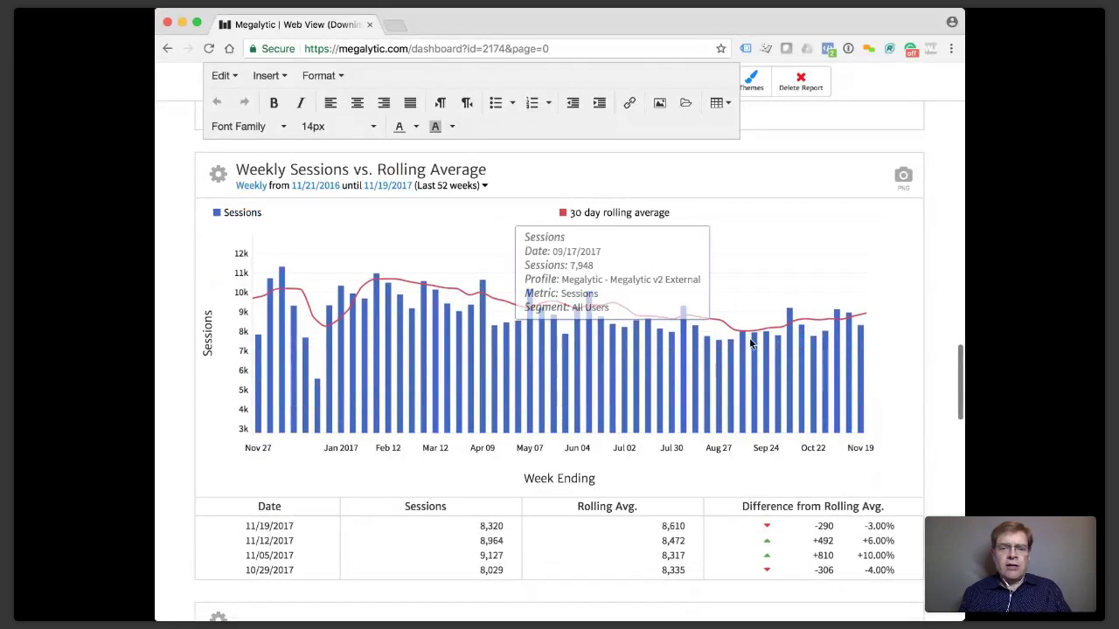
{"action": "scroll", "coordinate": [804, 325], "scroll_direction": "down", "scroll_amount": 7}
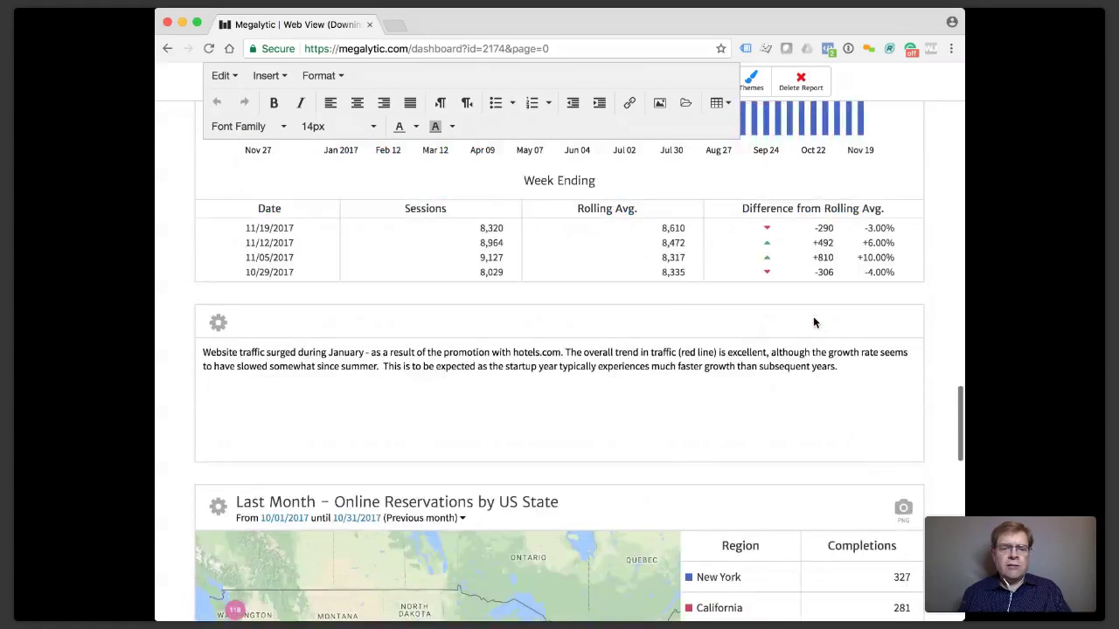
{"action": "scroll", "coordinate": [813, 323], "scroll_direction": "down", "scroll_amount": 1}
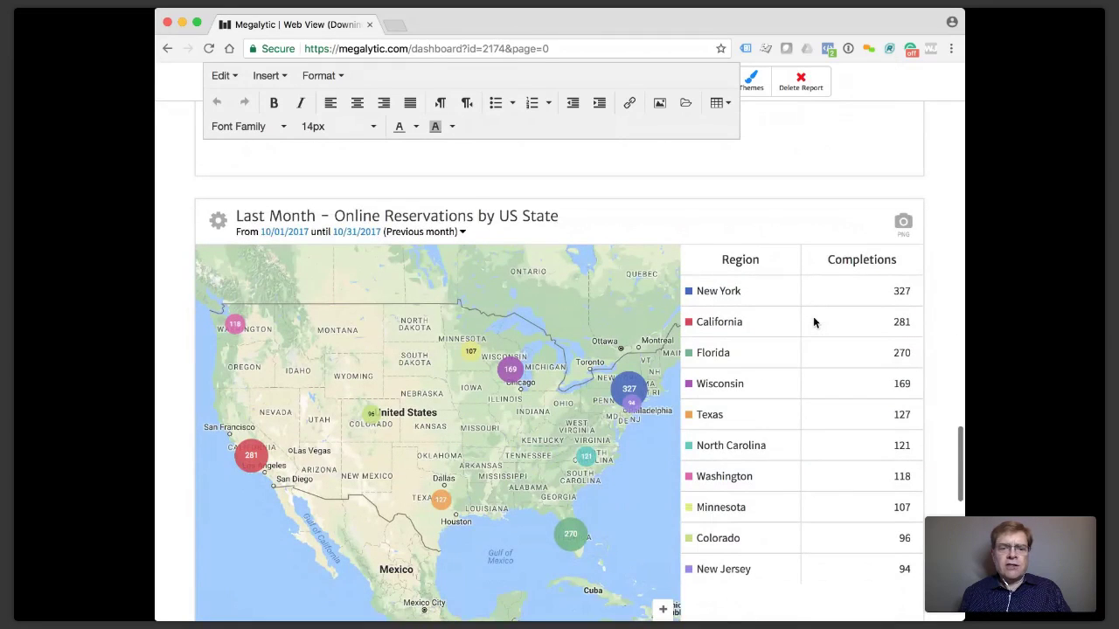
{"action": "scroll", "coordinate": [813, 323], "scroll_direction": "down", "scroll_amount": 1}
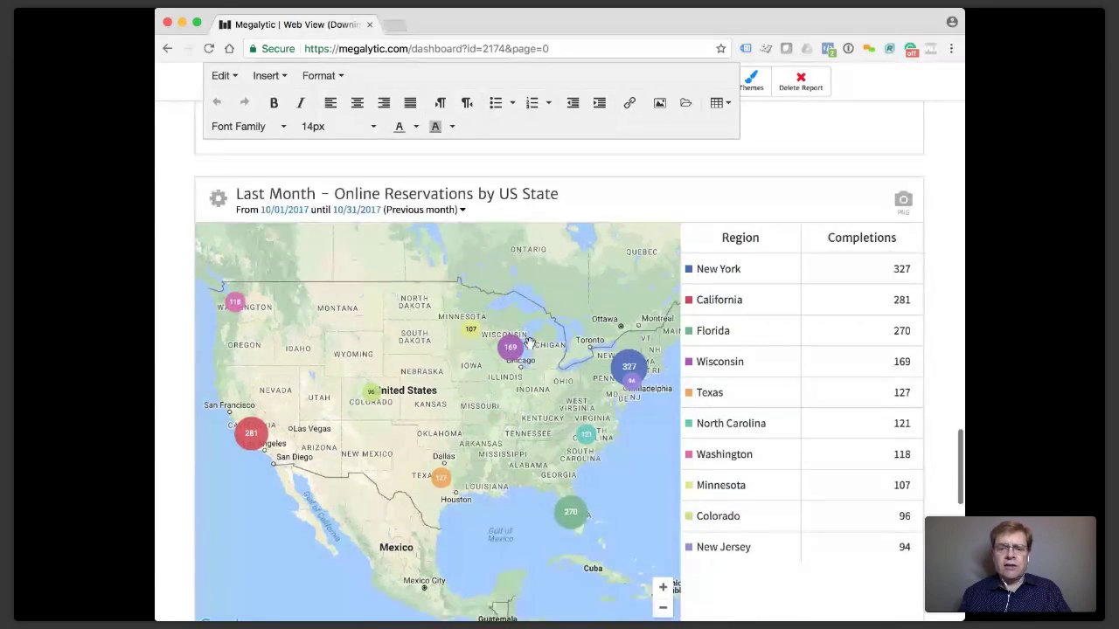
{"action": "scroll", "coordinate": [529, 341], "scroll_direction": "down", "scroll_amount": 8}
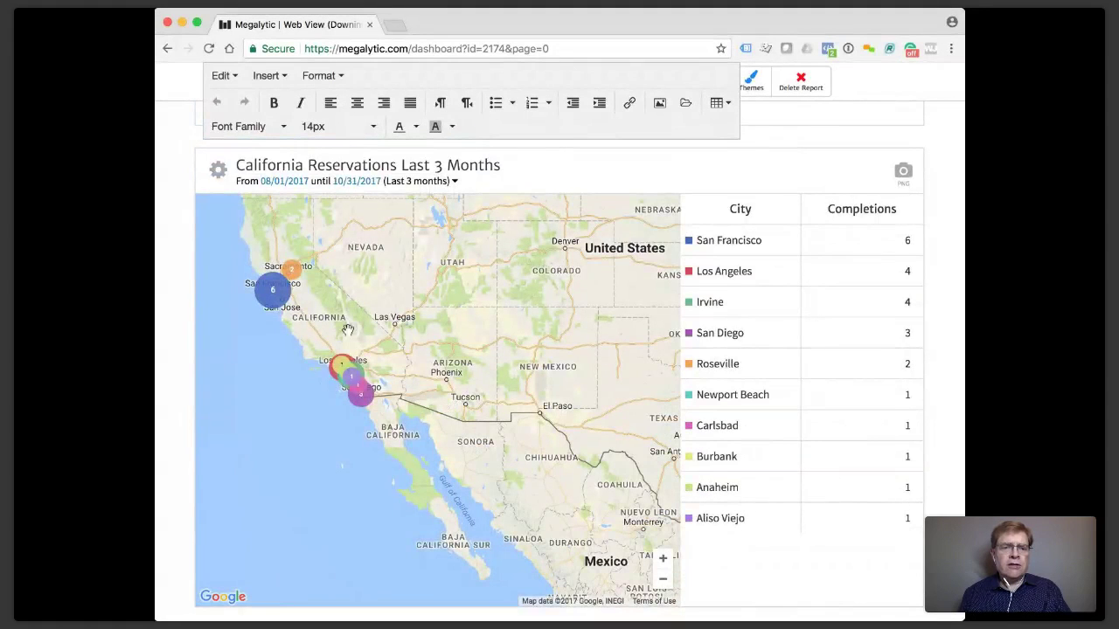
{"action": "scroll", "coordinate": [308, 370], "scroll_direction": "down", "scroll_amount": 2}
{"action": "scroll", "coordinate": [308, 370], "scroll_direction": "up", "scroll_amount": 6}
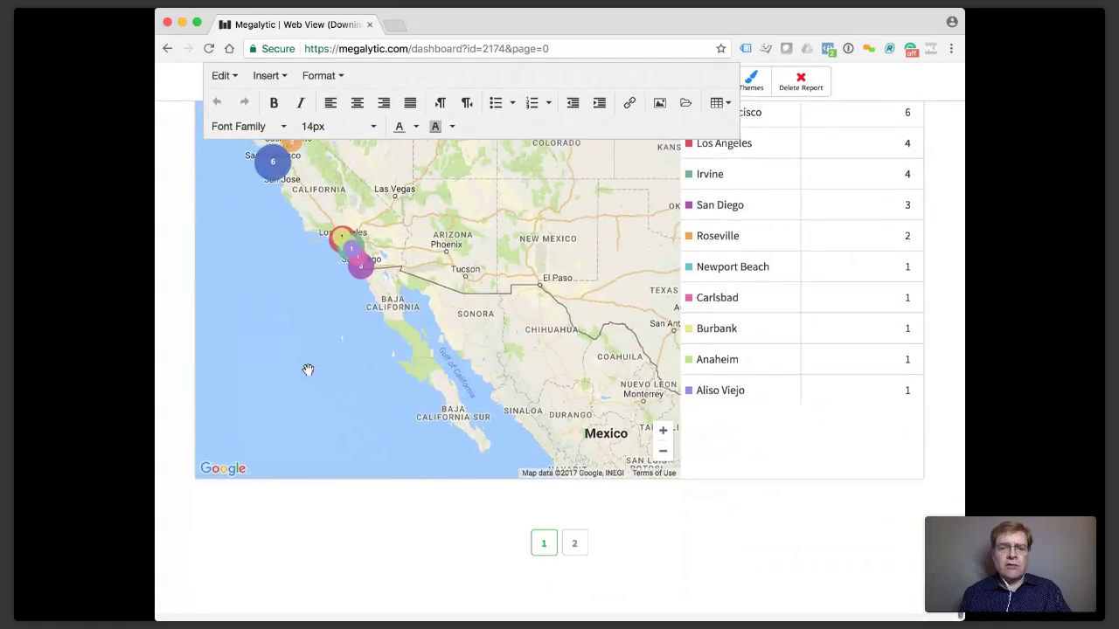
{"action": "scroll", "coordinate": [307, 370], "scroll_direction": "up", "scroll_amount": 20}
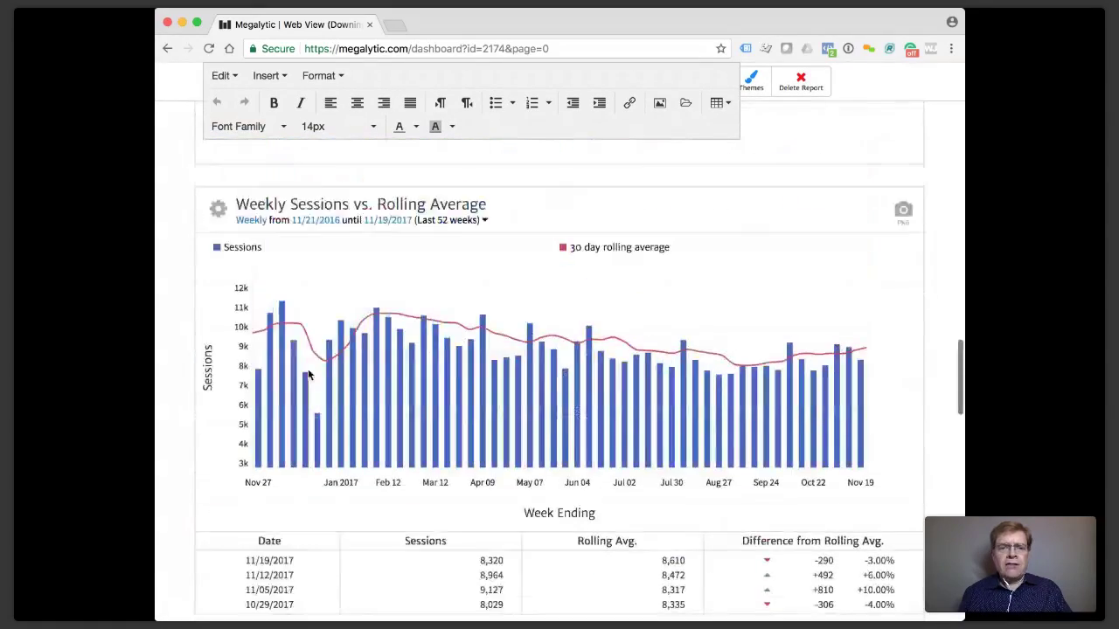
{"action": "scroll", "coordinate": [308, 374], "scroll_direction": "up", "scroll_amount": 3}
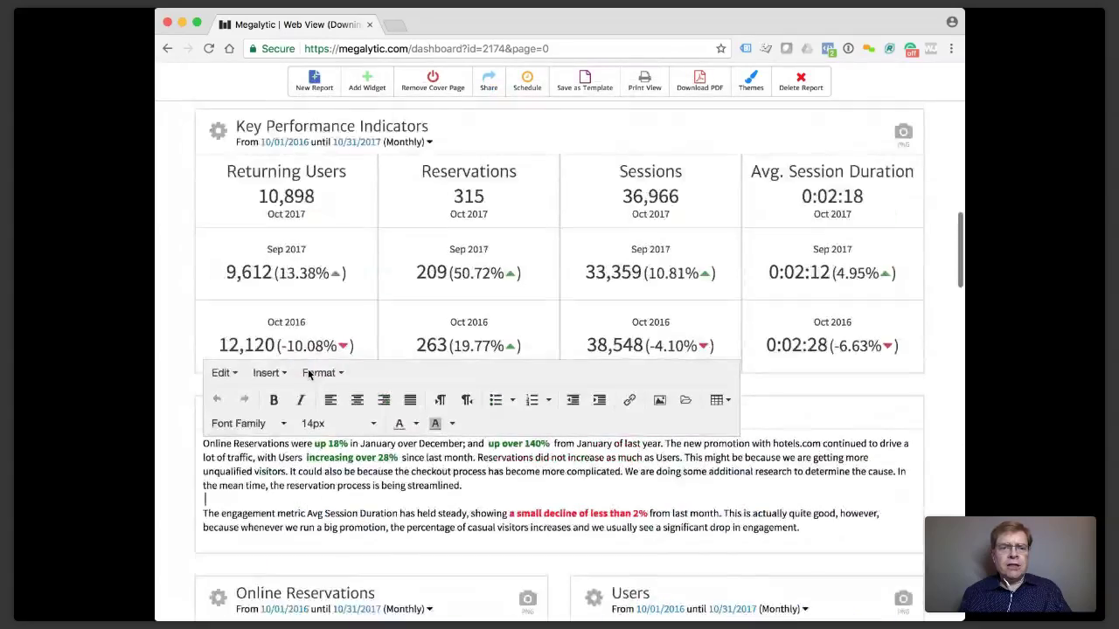
{"action": "scroll", "coordinate": [308, 372], "scroll_direction": "up", "scroll_amount": 1}
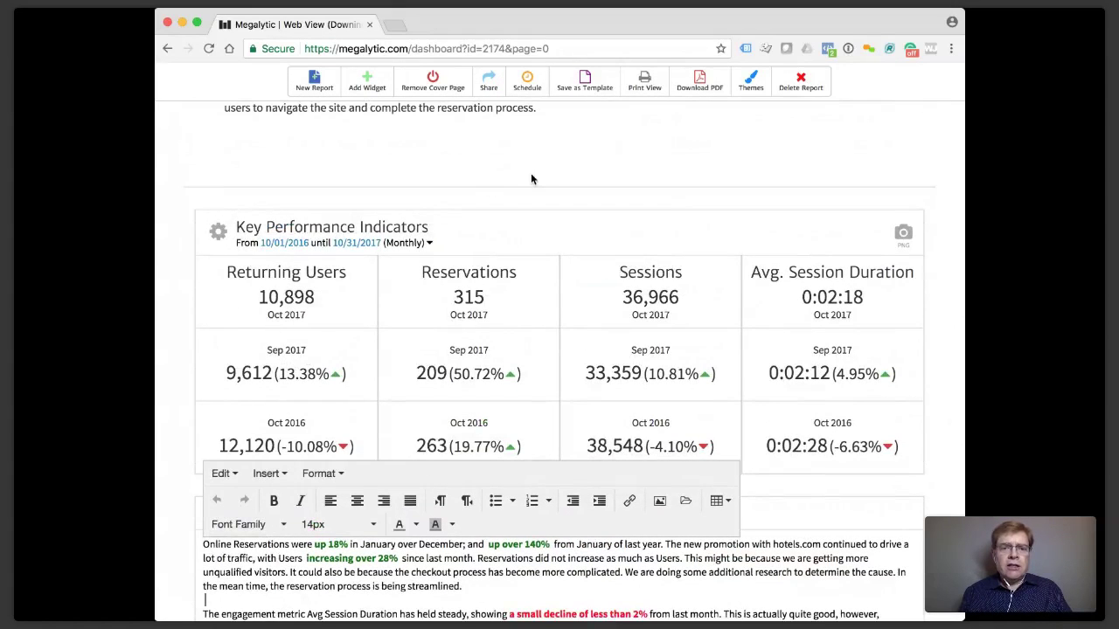
{"action": "scroll", "coordinate": [535, 177], "scroll_direction": "up", "scroll_amount": 1}
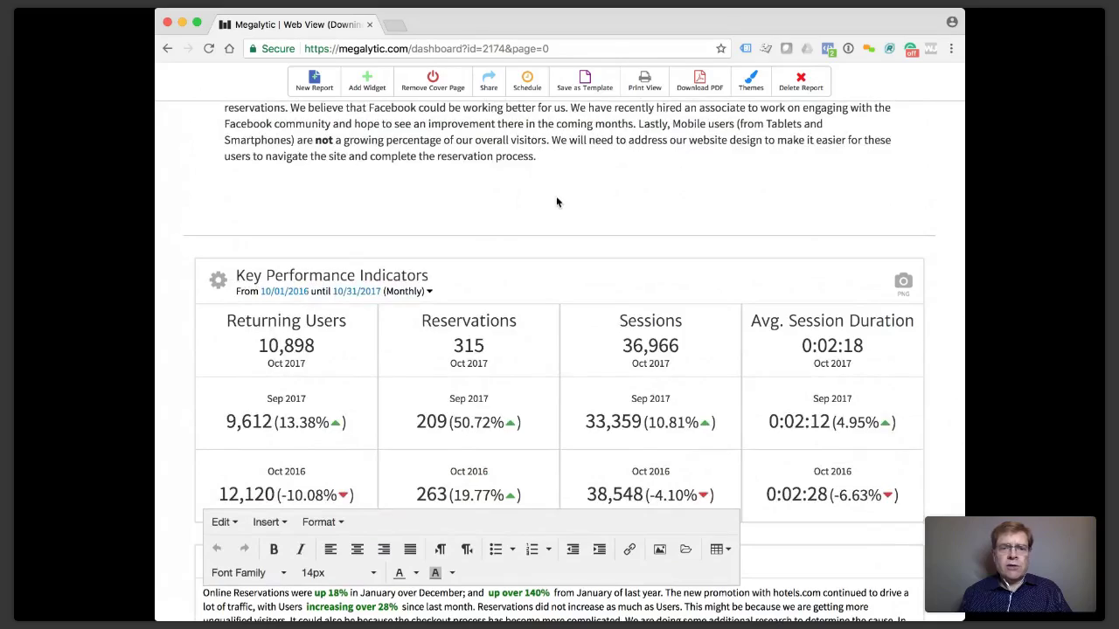
{"action": "scroll", "coordinate": [556, 199], "scroll_direction": "up", "scroll_amount": 2}
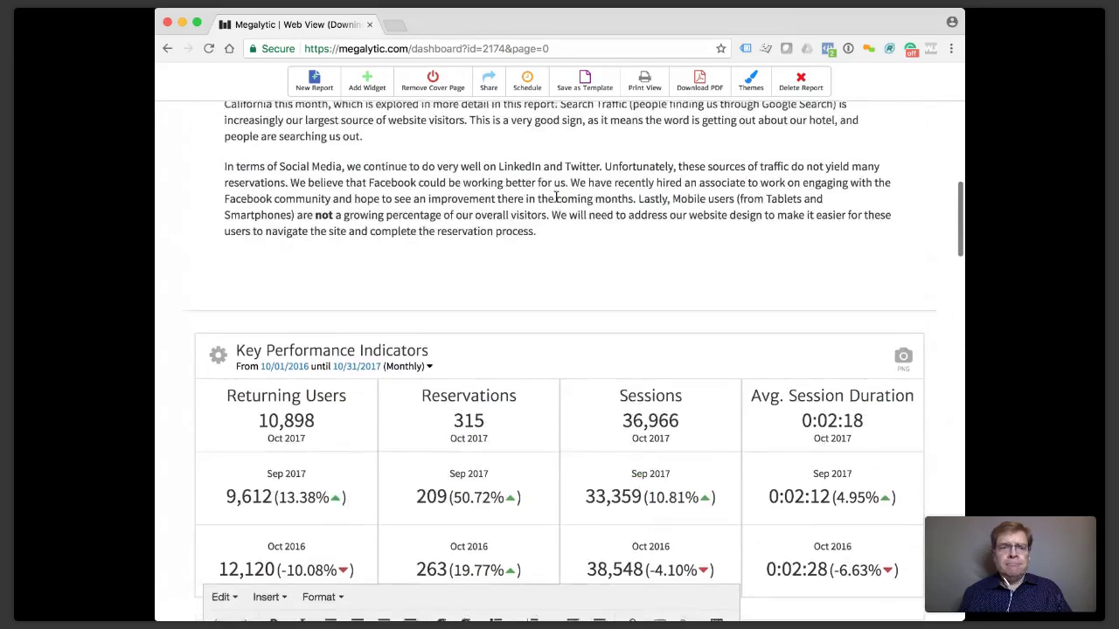
{"action": "scroll", "coordinate": [556, 197], "scroll_direction": "up", "scroll_amount": 5}
{"action": "scroll", "coordinate": [556, 197], "scroll_direction": "down", "scroll_amount": 2}
{"action": "scroll", "coordinate": [556, 195], "scroll_direction": "down", "scroll_amount": 7}
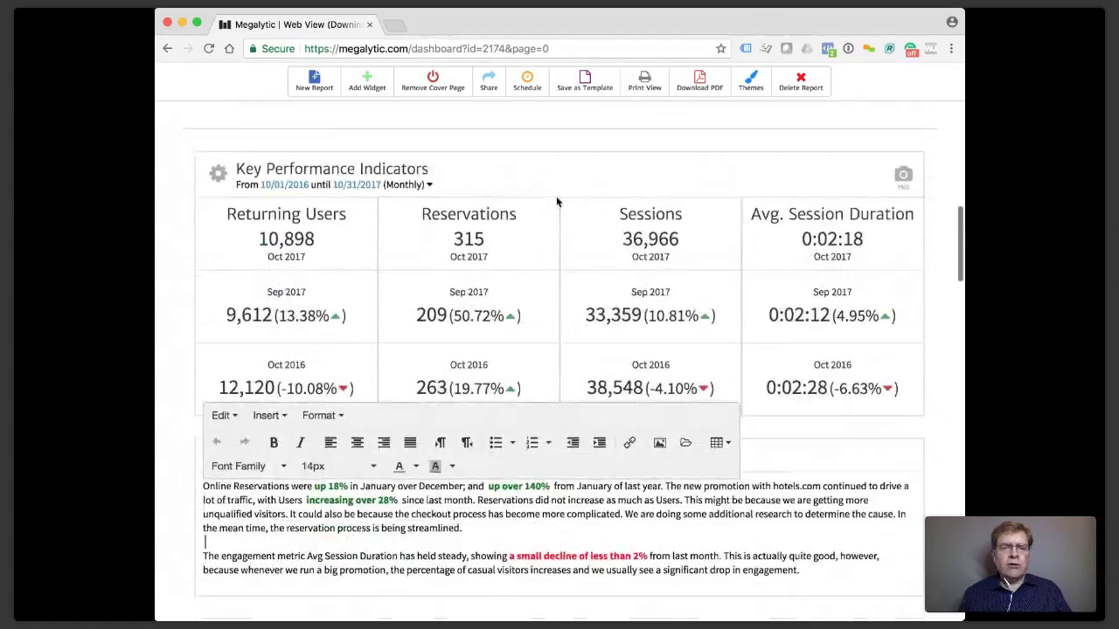
{"action": "left_click", "coordinate": [173, 298]}
Switch the Downings Bay report to its printable Print View layout.
{"action": "scroll", "coordinate": [172, 297], "scroll_direction": "down", "scroll_amount": 3}
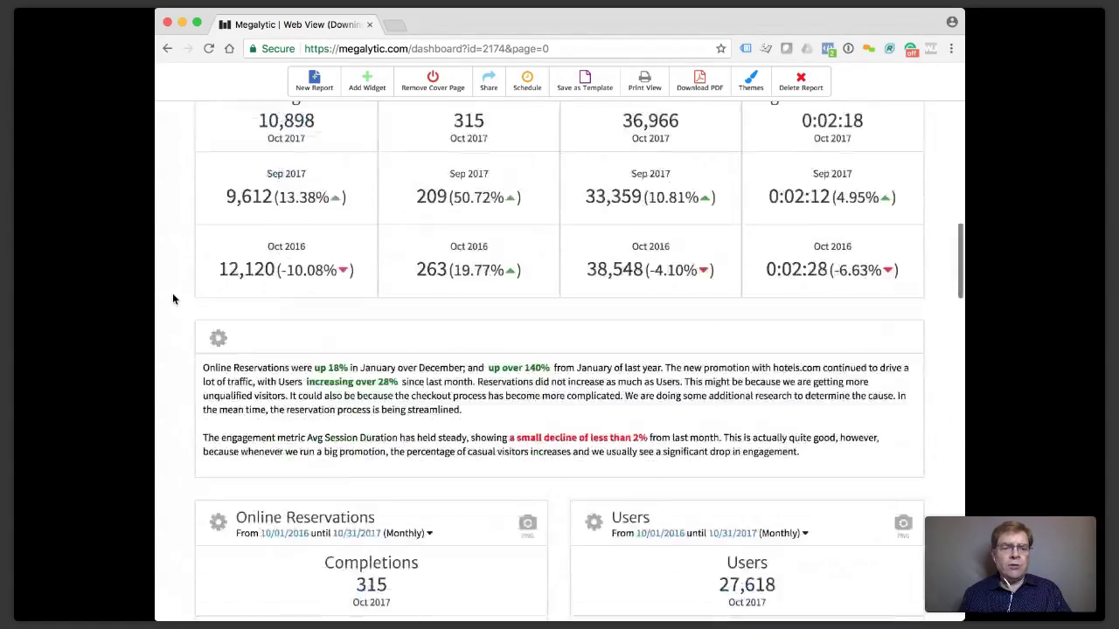
{"action": "scroll", "coordinate": [172, 299], "scroll_direction": "down", "scroll_amount": 4}
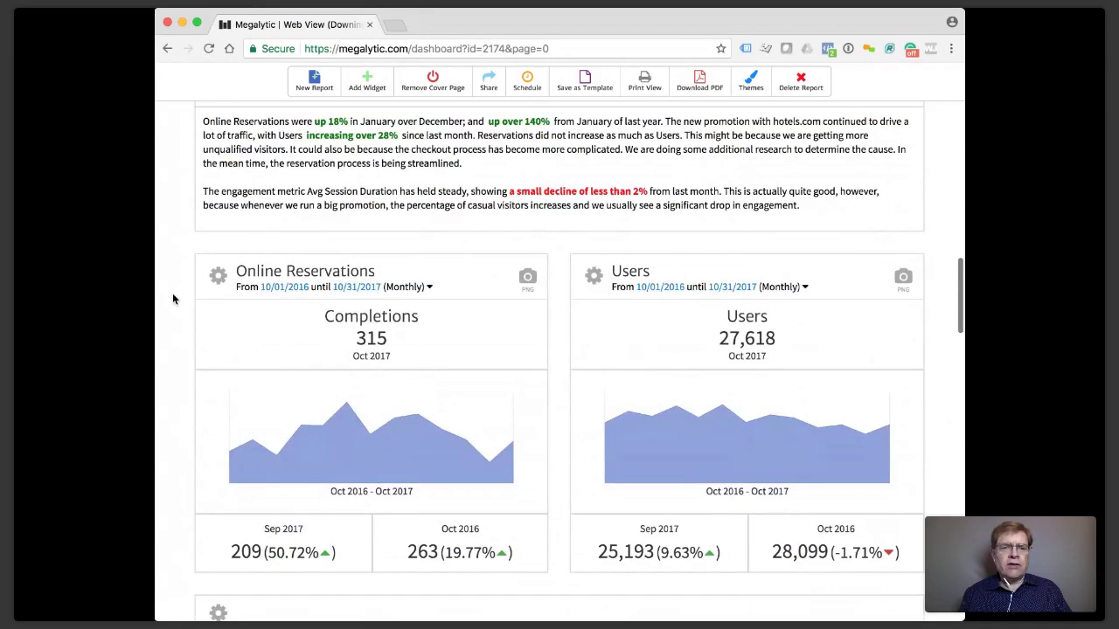
{"action": "scroll", "coordinate": [172, 299], "scroll_direction": "up", "scroll_amount": 7}
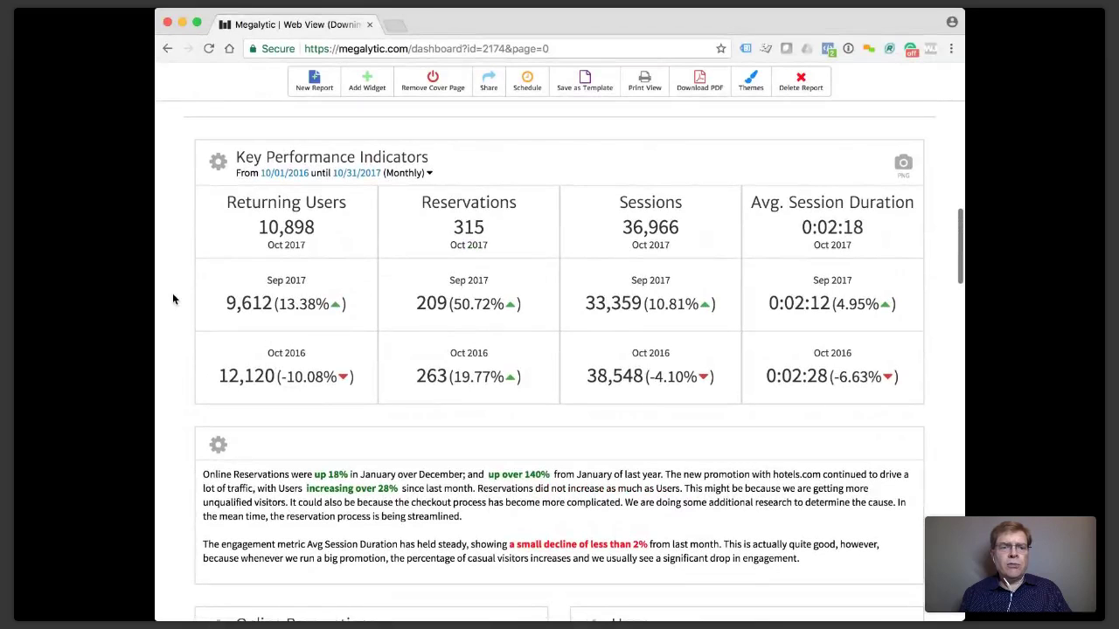
{"action": "scroll", "coordinate": [172, 300], "scroll_direction": "up", "scroll_amount": 10}
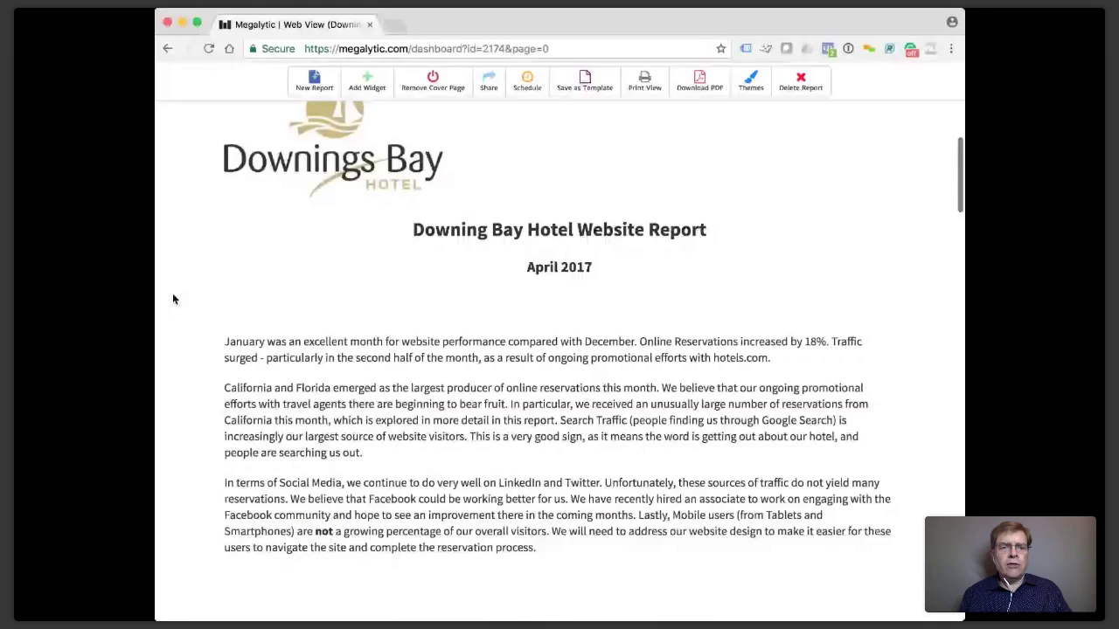
{"action": "left_click", "coordinate": [647, 84]}
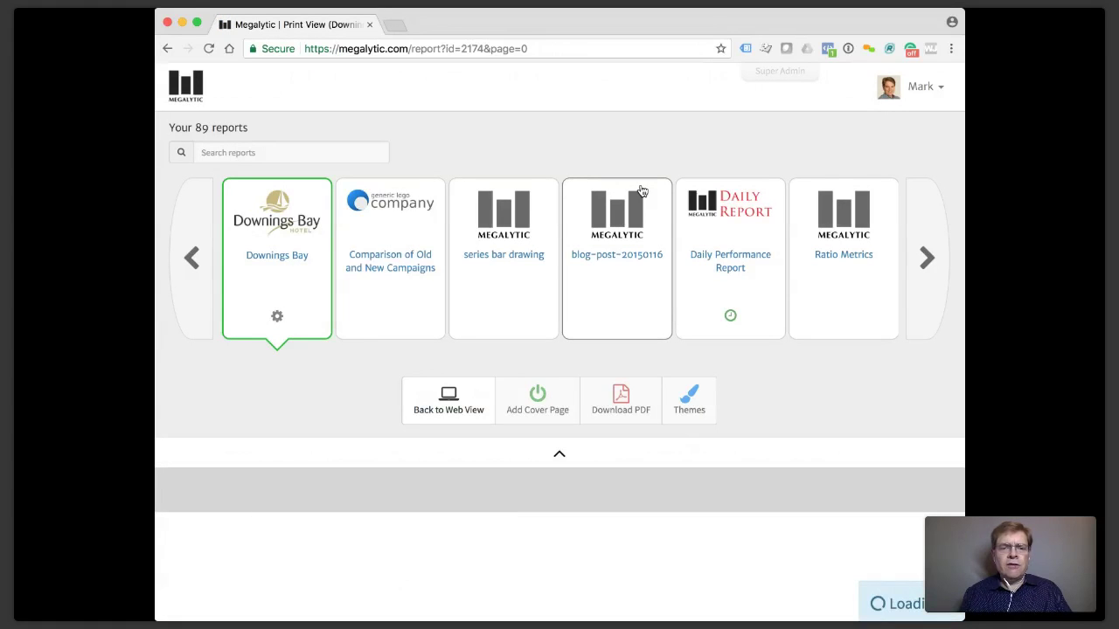
{"action": "scroll", "coordinate": [641, 191], "scroll_direction": "down", "scroll_amount": 10}
{"action": "scroll", "coordinate": [641, 190], "scroll_direction": "down", "scroll_amount": 3}
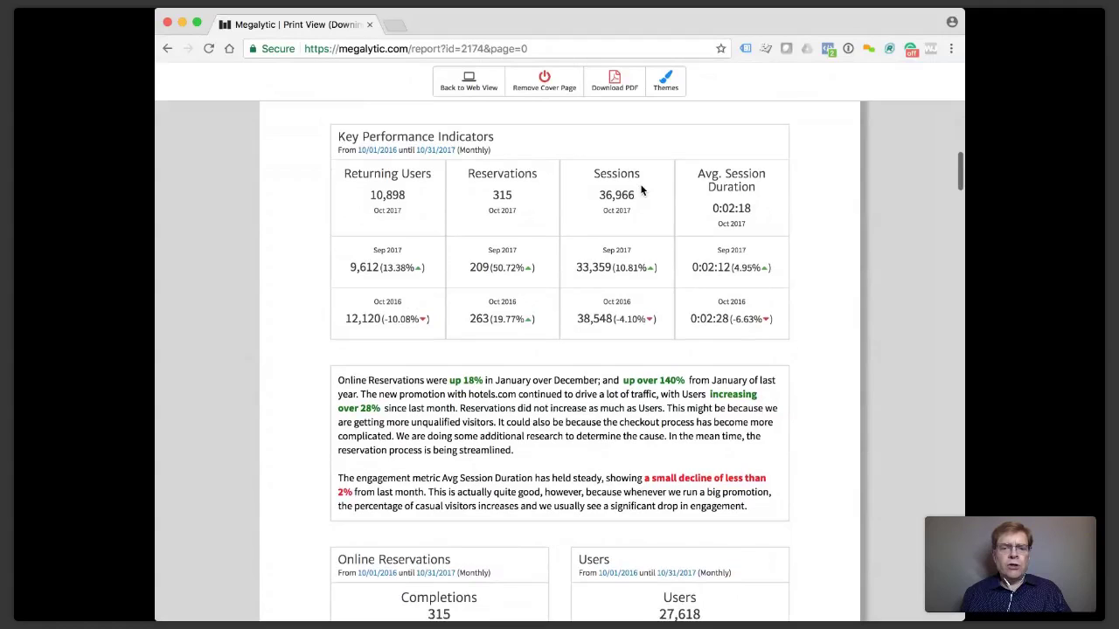
{"action": "scroll", "coordinate": [641, 190], "scroll_direction": "down", "scroll_amount": 10}
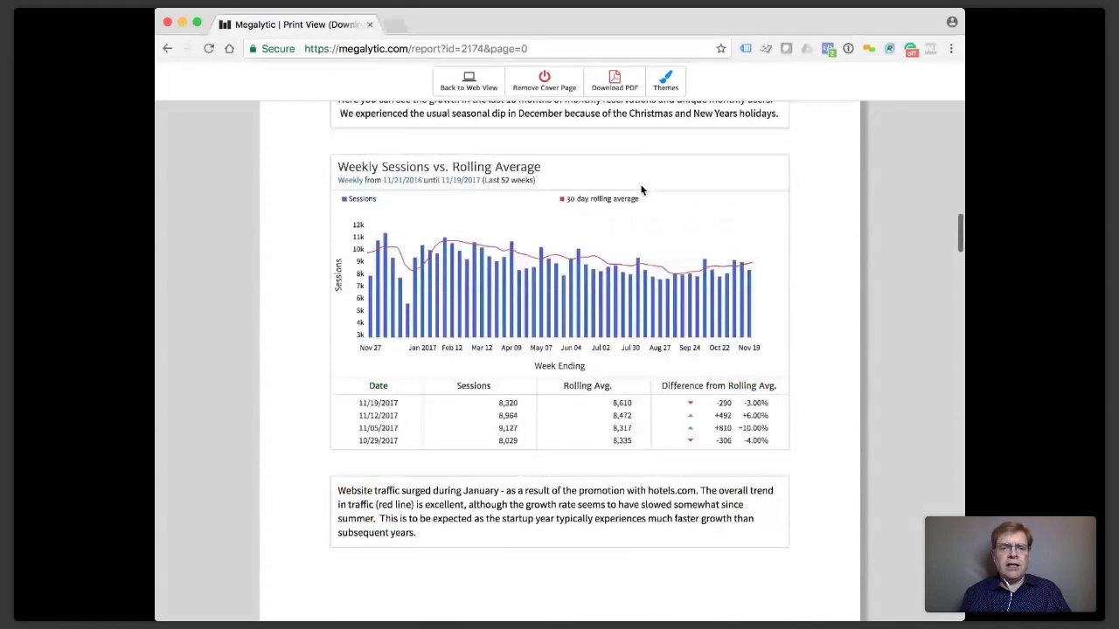
{"action": "scroll", "coordinate": [468, 308], "scroll_direction": "up", "scroll_amount": 10}
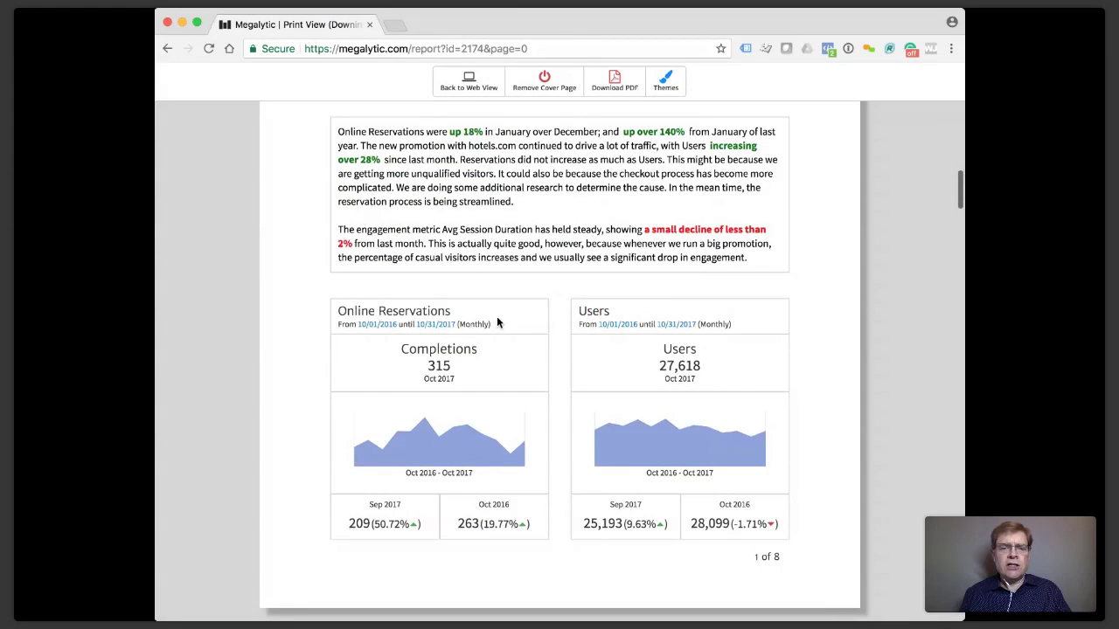
{"action": "scroll", "coordinate": [496, 317], "scroll_direction": "up", "scroll_amount": 2}
Start replacing 'did' with 'does' in the commentary, cancel the edit, and download the PDF.
{"action": "double_click", "coordinate": [525, 261]}
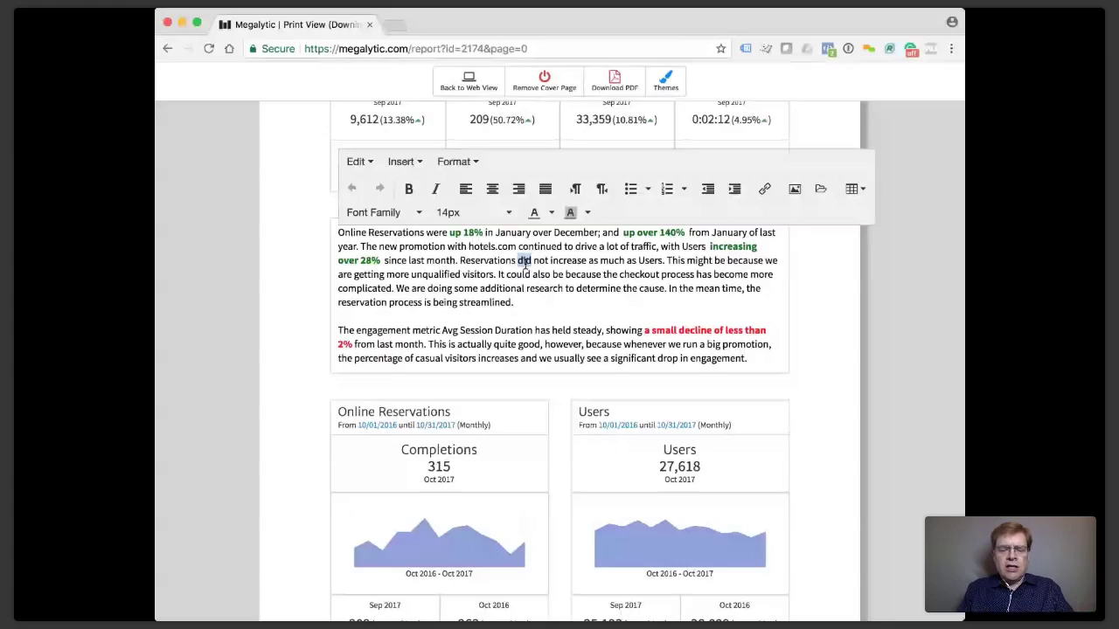
{"action": "type", "text": "does"}
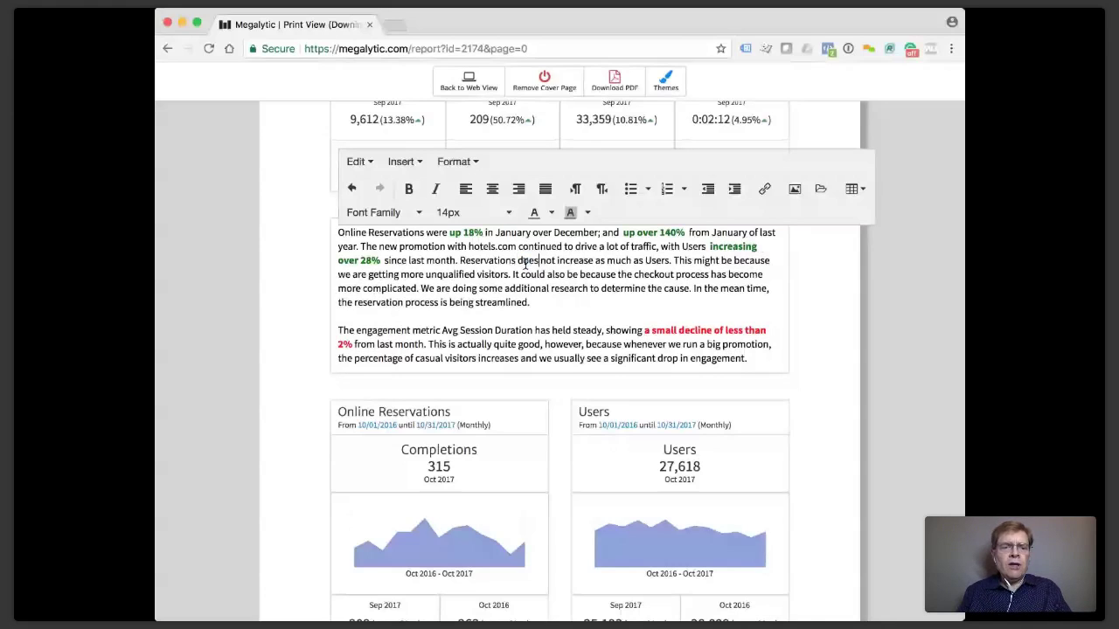
{"action": "key", "text": "Escape"}
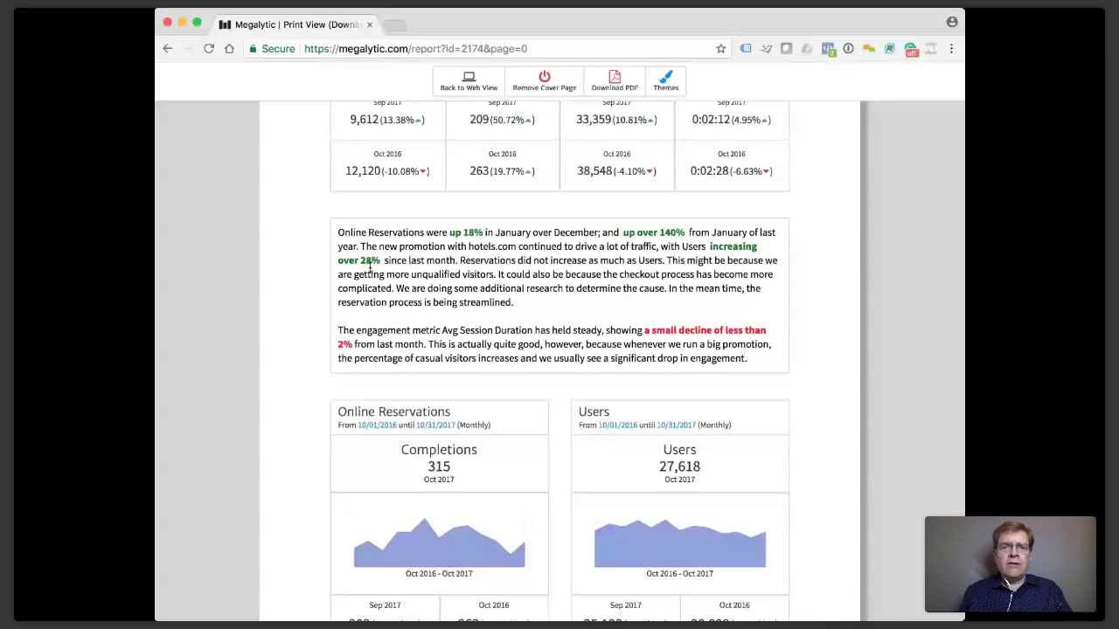
{"action": "left_click", "coordinate": [615, 85]}
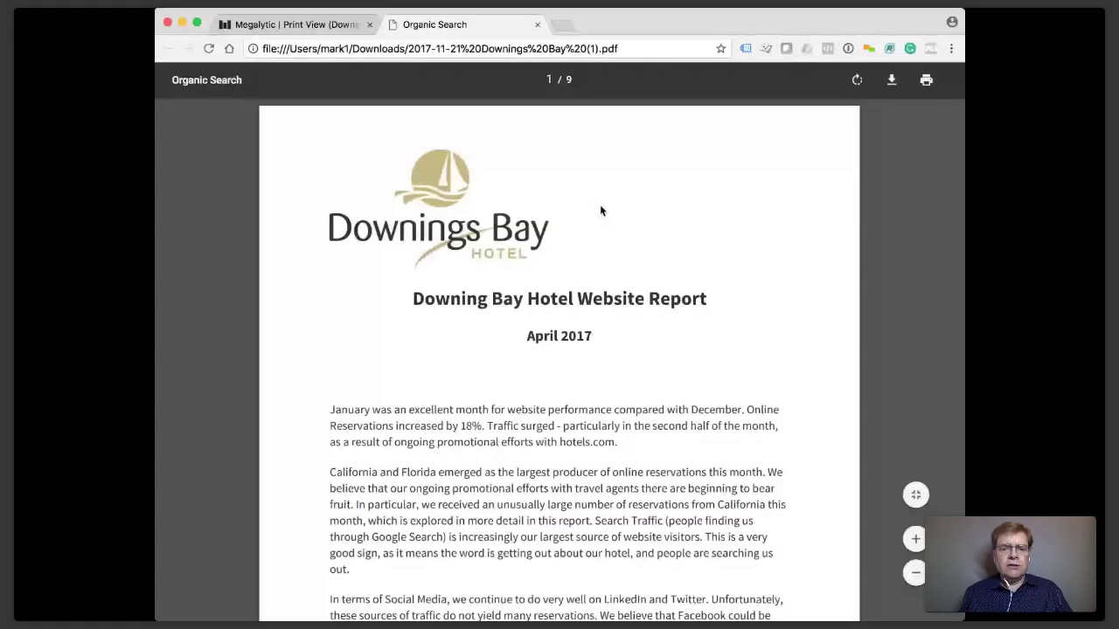
Scroll through the downloaded PDF to the KPI page, then close its tab.
{"action": "scroll", "coordinate": [599, 211], "scroll_direction": "down", "scroll_amount": 10}
{"action": "scroll", "coordinate": [600, 245], "scroll_direction": "up", "scroll_amount": 4}
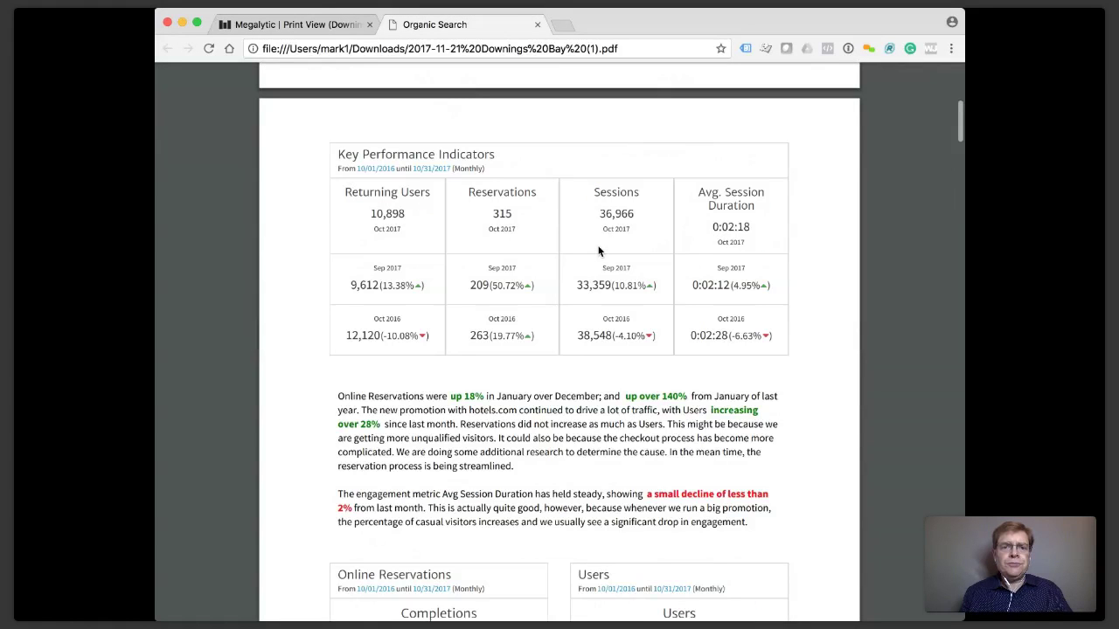
{"action": "left_click", "coordinate": [537, 25]}
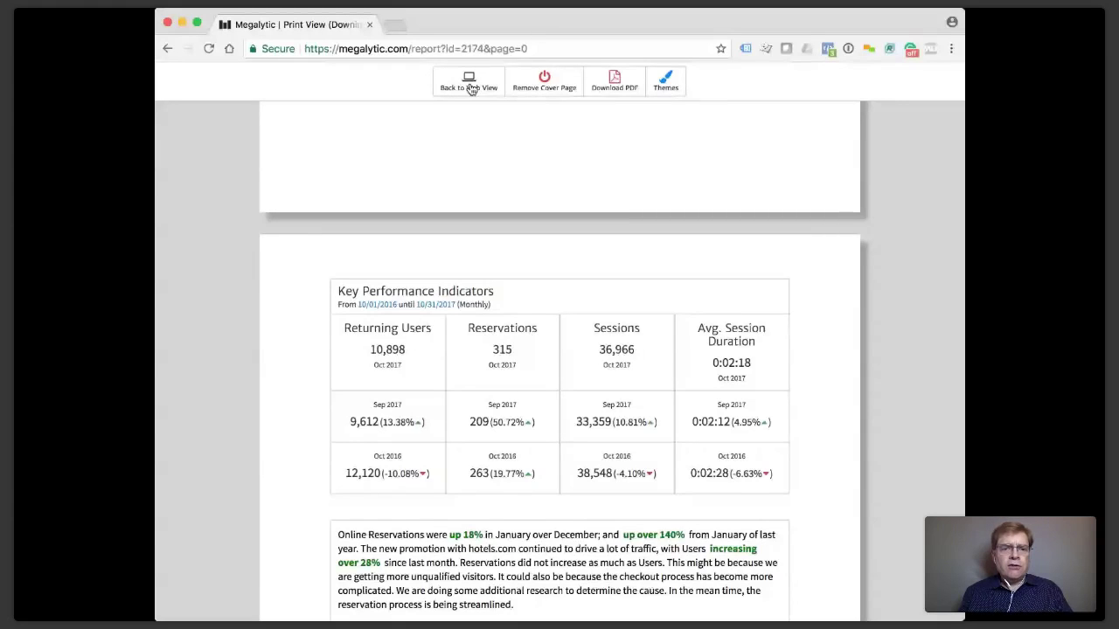
Return to the web view and create a new empty report.
{"action": "left_click", "coordinate": [471, 88]}
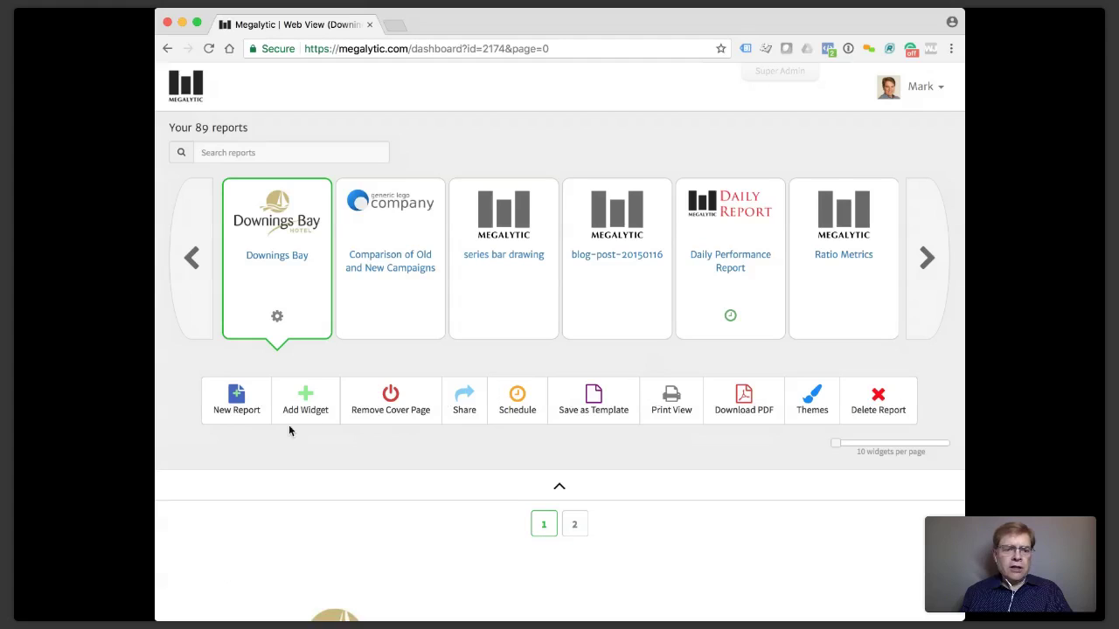
{"action": "left_click", "coordinate": [237, 411]}
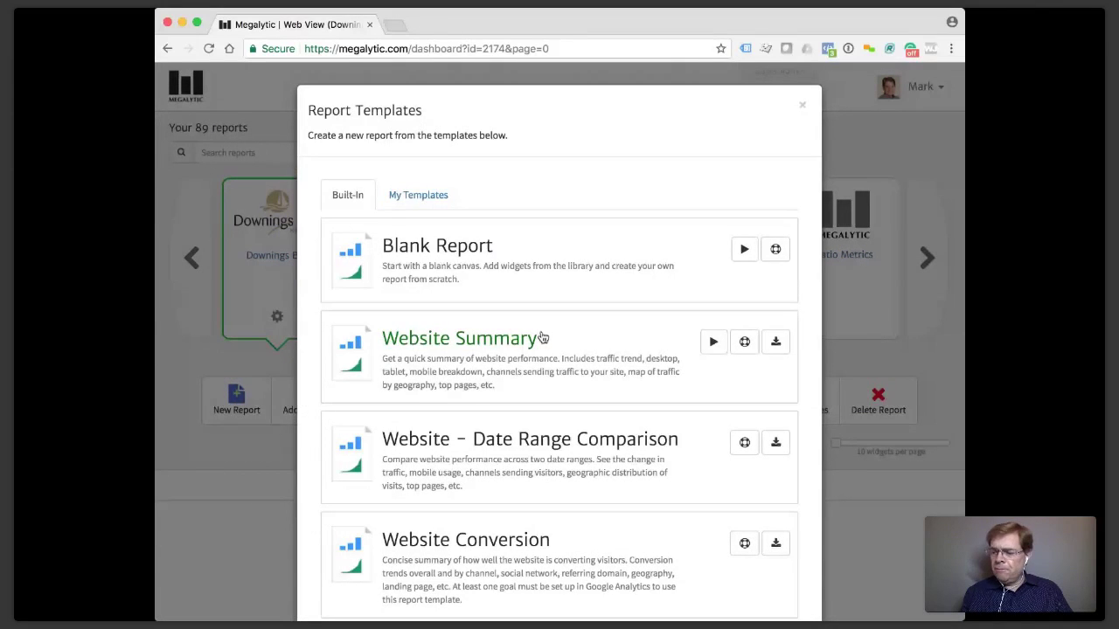
{"action": "left_click", "coordinate": [542, 337]}
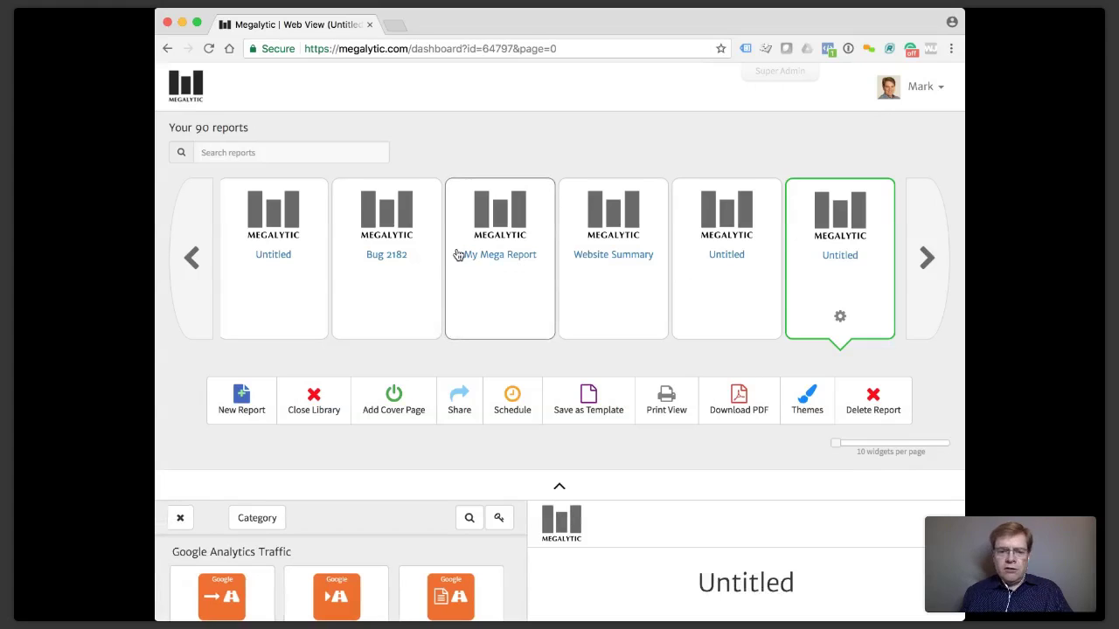
Widen the browser window, browse the Google Analytics widget library, and pick the traffic-by-channel chart.
{"action": "scroll", "coordinate": [463, 328], "scroll_direction": "down", "scroll_amount": 3}
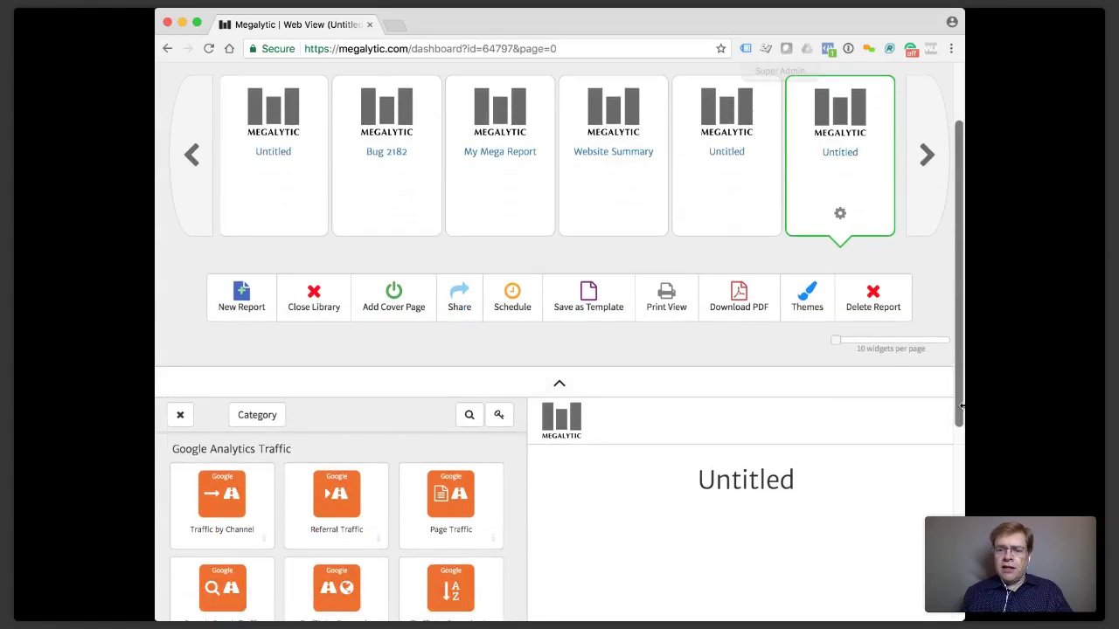
{"action": "left_click_drag", "start_coordinate": [965, 405], "coordinate": [1002, 406]}
{"action": "scroll", "coordinate": [725, 429], "scroll_direction": "down", "scroll_amount": 4}
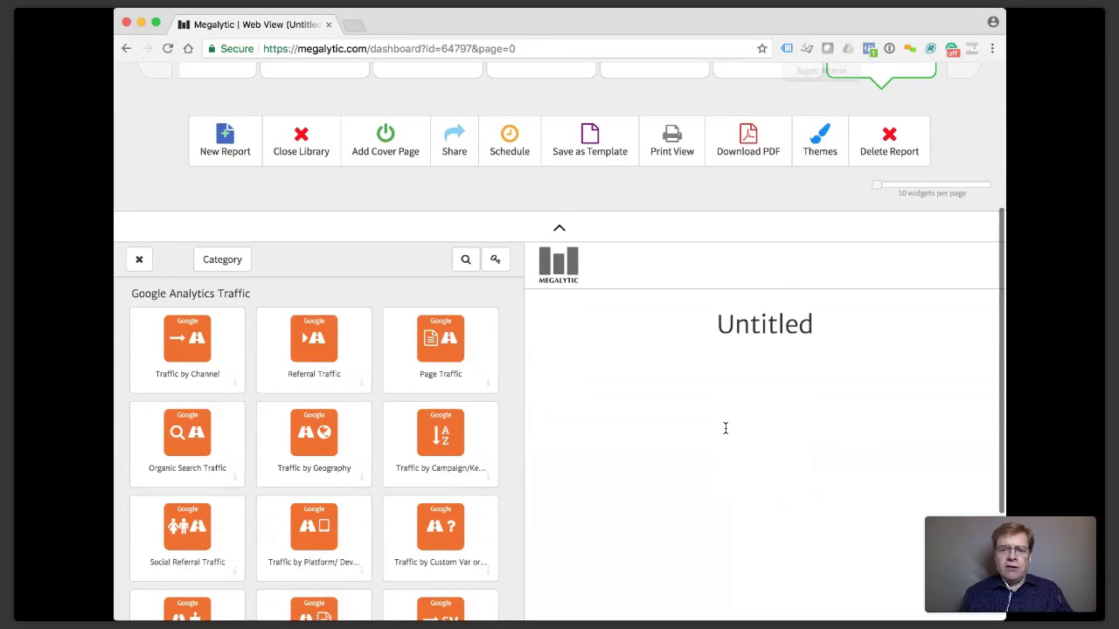
{"action": "scroll", "coordinate": [725, 429], "scroll_direction": "down", "scroll_amount": 1}
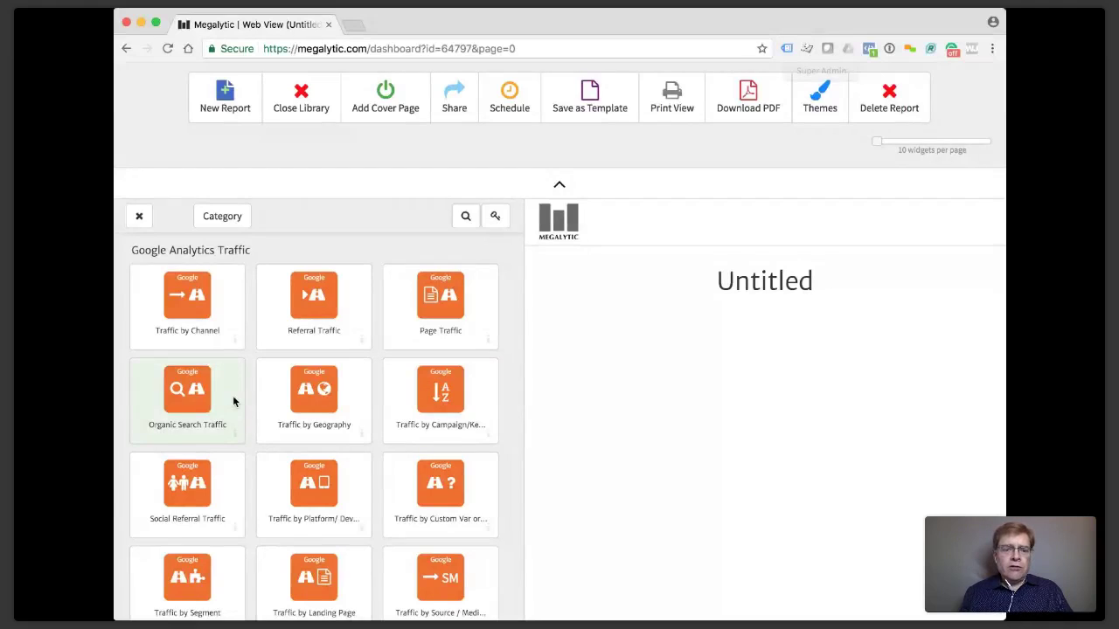
{"action": "scroll", "coordinate": [233, 402], "scroll_direction": "down", "scroll_amount": 8}
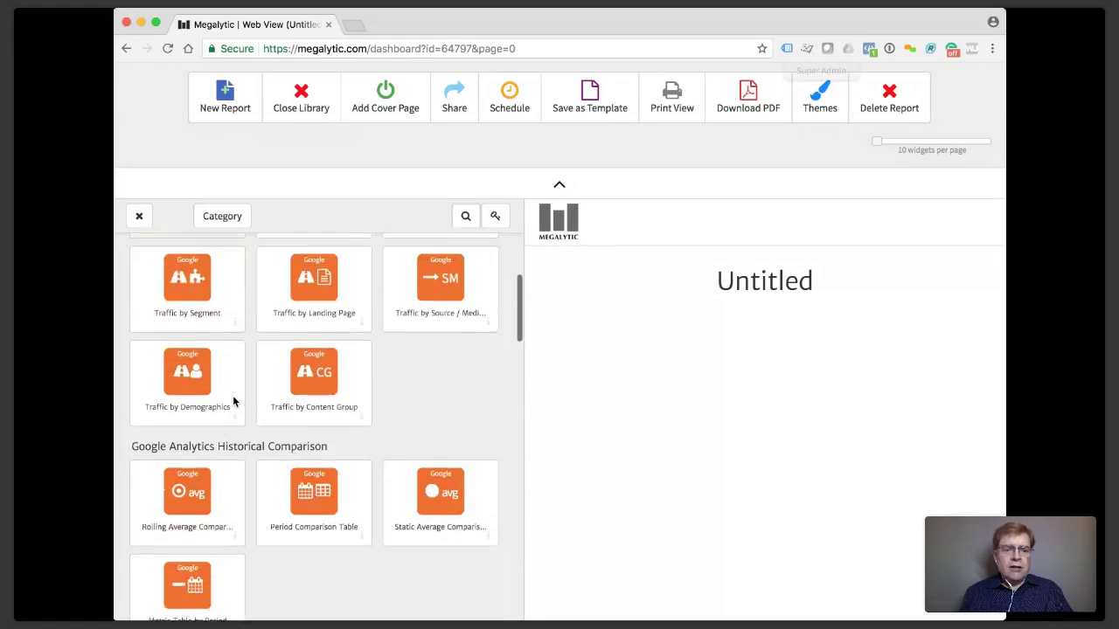
{"action": "scroll", "coordinate": [234, 402], "scroll_direction": "down", "scroll_amount": 3}
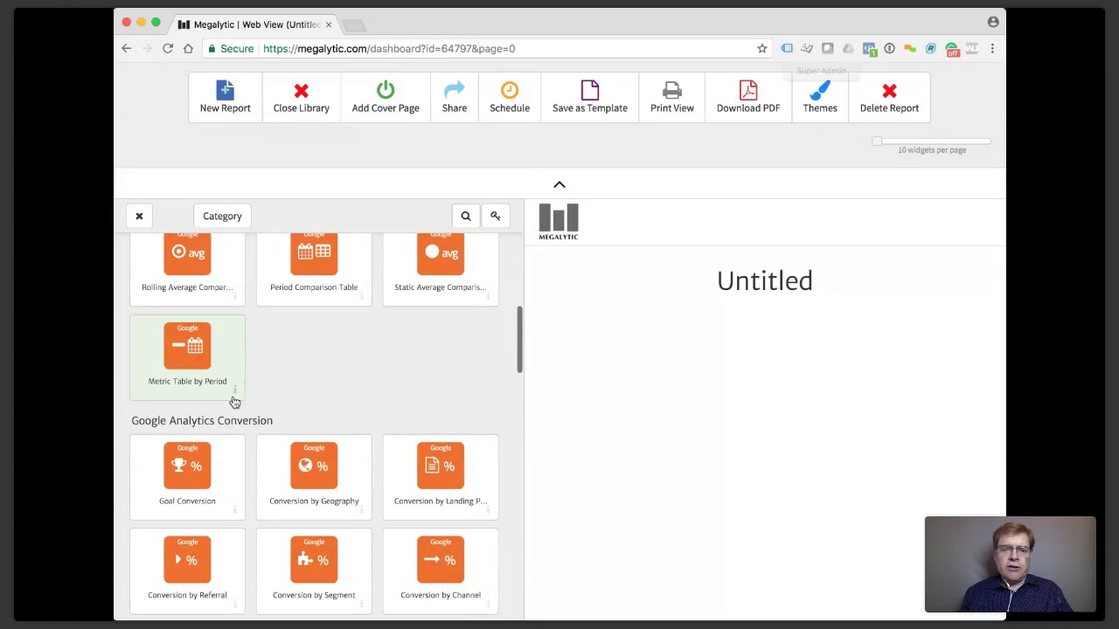
{"action": "scroll", "coordinate": [233, 402], "scroll_direction": "up", "scroll_amount": 10}
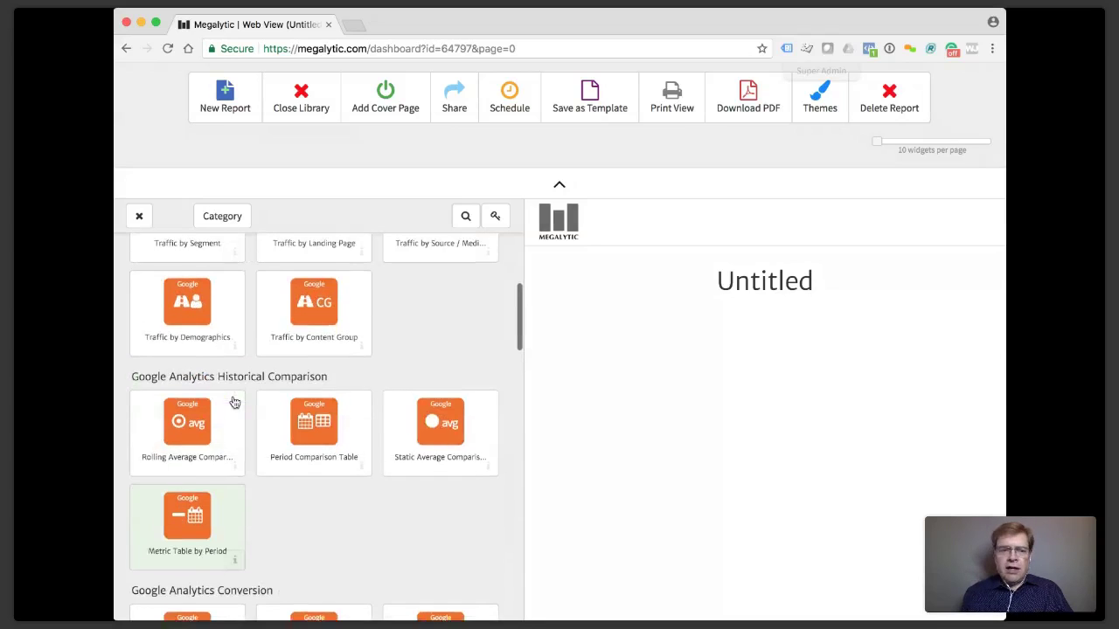
{"action": "scroll", "coordinate": [233, 401], "scroll_direction": "up", "scroll_amount": 1}
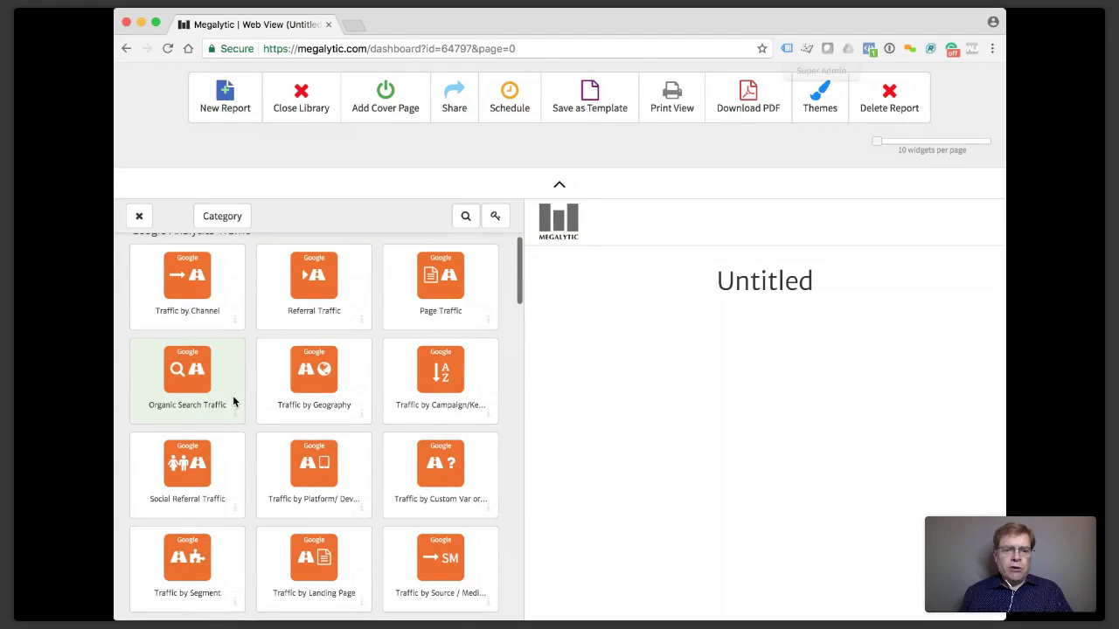
{"action": "scroll", "coordinate": [234, 402], "scroll_direction": "up", "scroll_amount": 3}
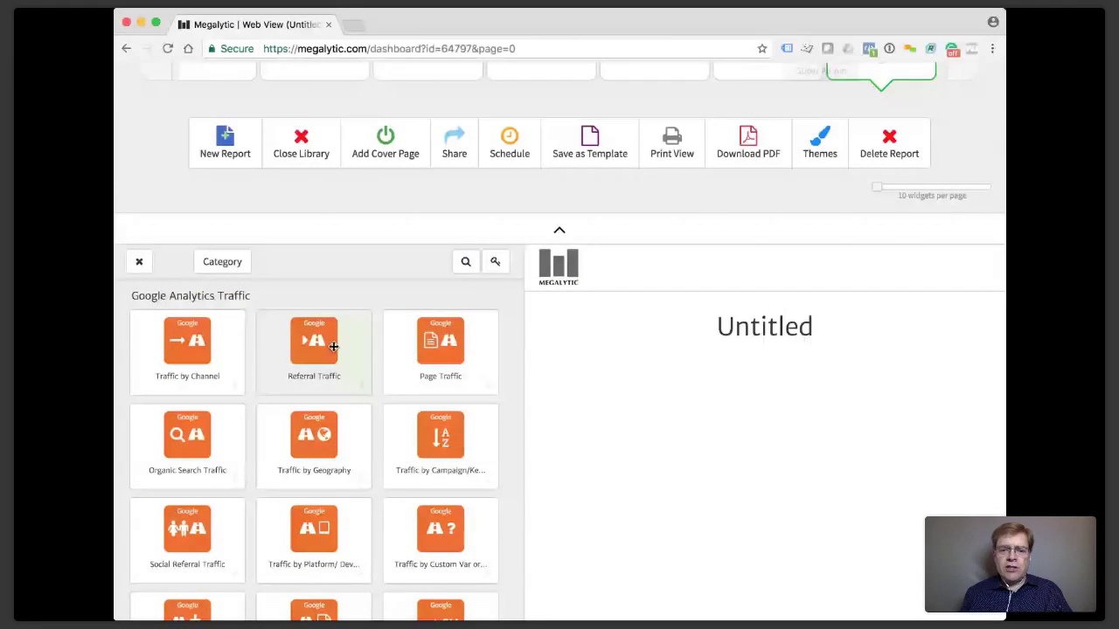
{"action": "left_click", "coordinate": [333, 347]}
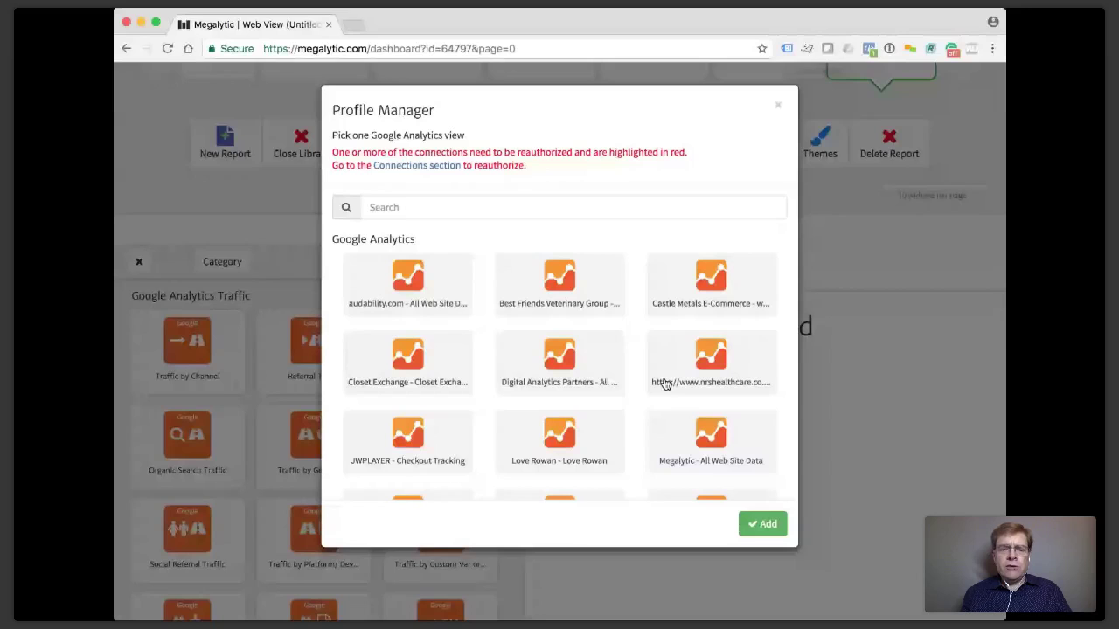
Add the channel chart using the 'Megalytic - Megalytic v2 External' view, then hide the library.
{"action": "scroll", "coordinate": [628, 356], "scroll_direction": "down", "scroll_amount": 4}
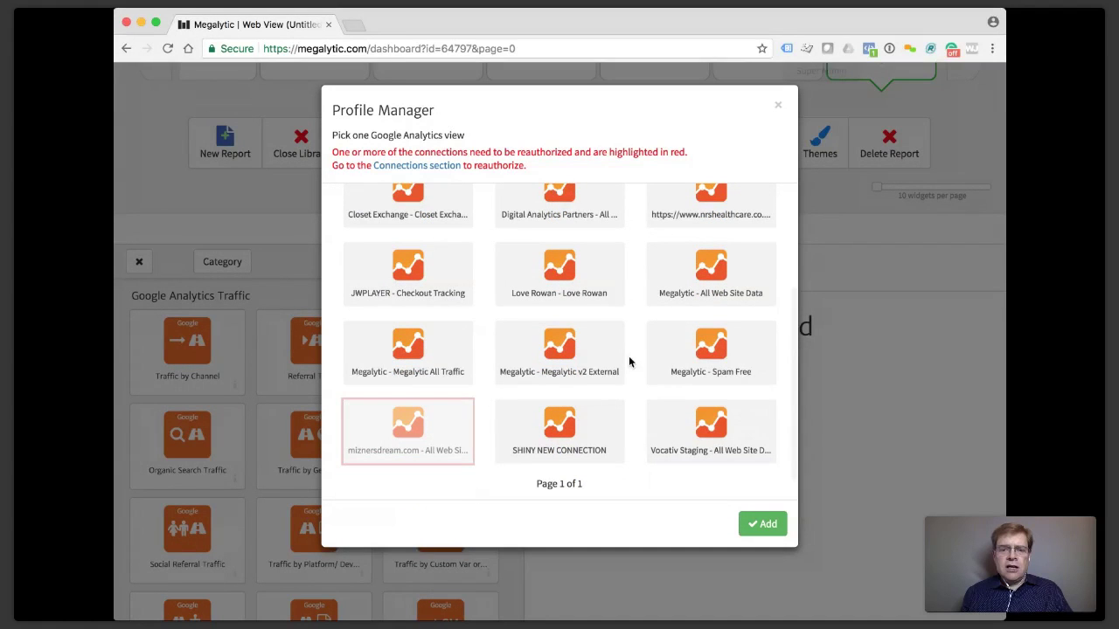
{"action": "left_click", "coordinate": [569, 346]}
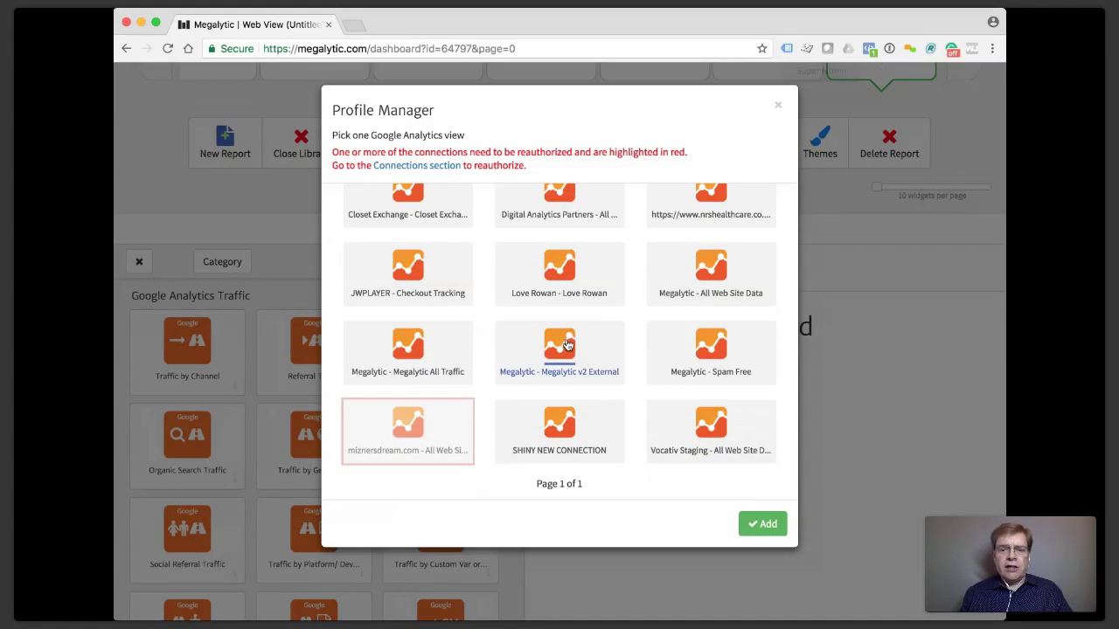
{"action": "left_click", "coordinate": [750, 524]}
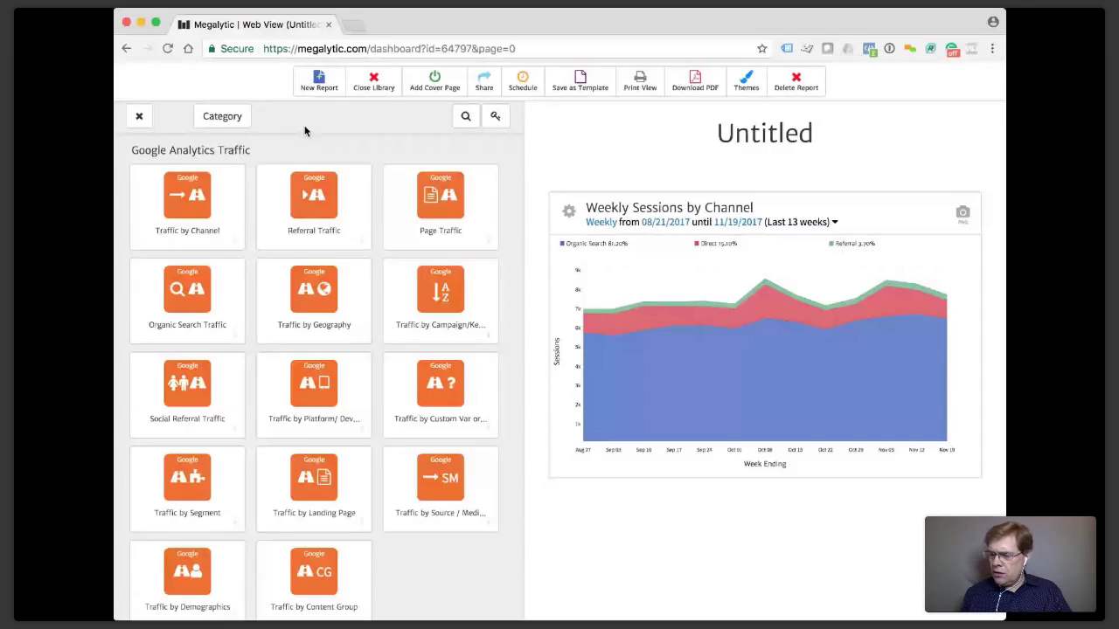
{"action": "left_click", "coordinate": [139, 117]}
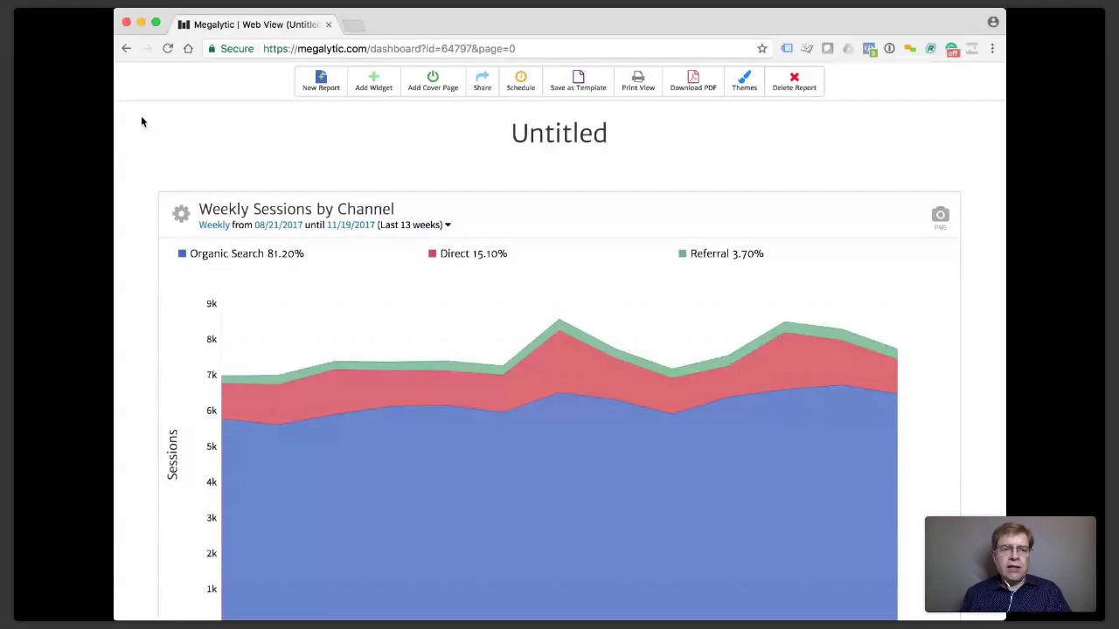
Change the weekly channel chart's type to a pie chart in its settings.
{"action": "scroll", "coordinate": [184, 182], "scroll_direction": "down", "scroll_amount": 1}
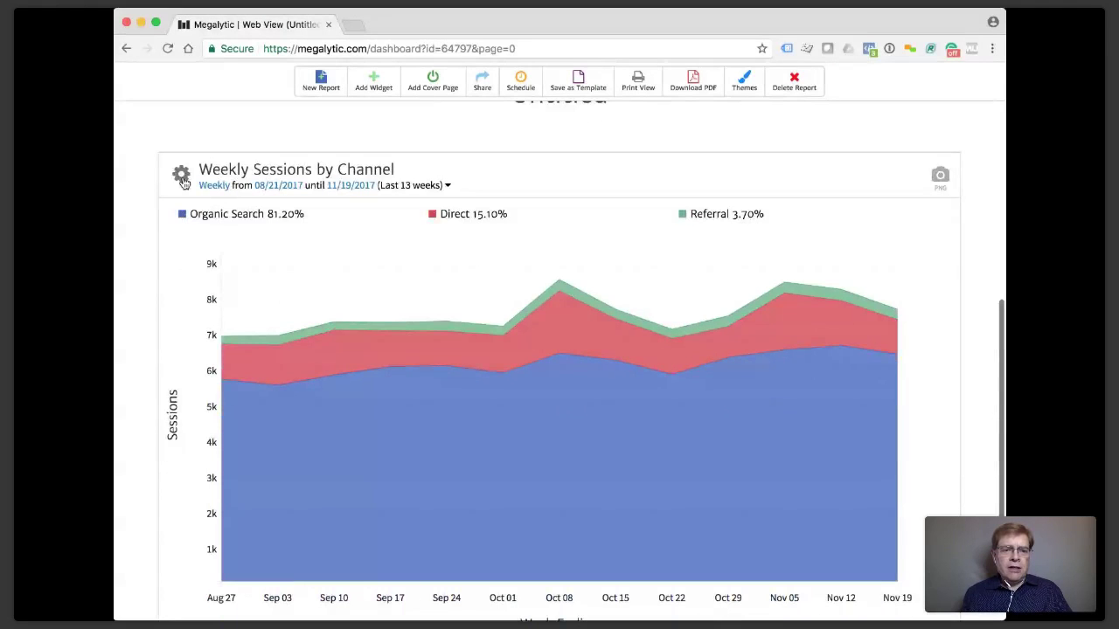
{"action": "left_click", "coordinate": [181, 175]}
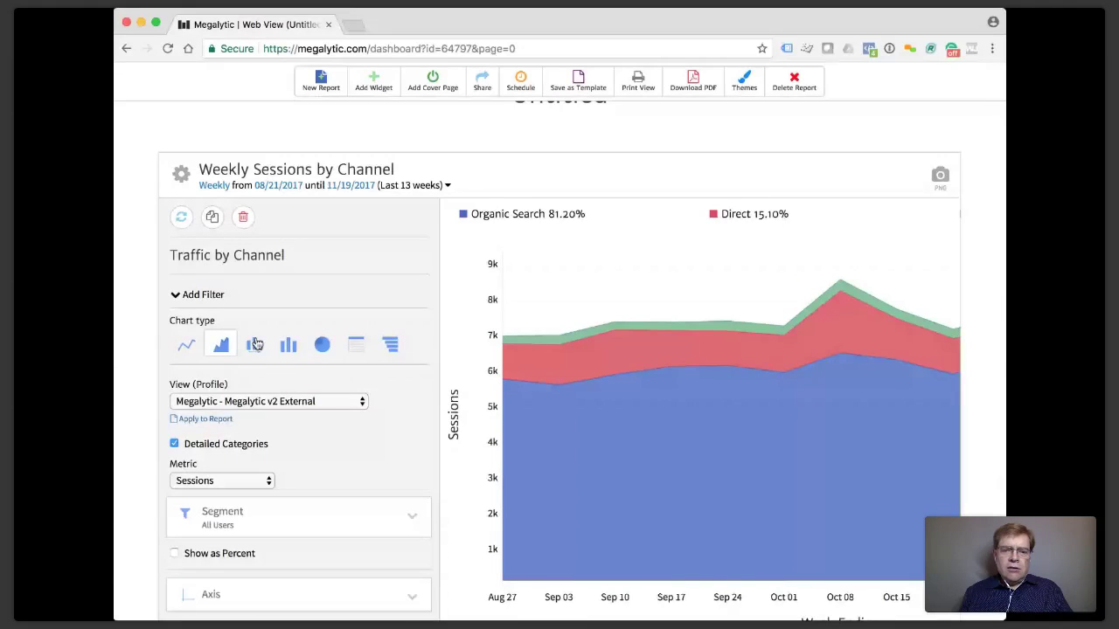
{"action": "left_click", "coordinate": [254, 345]}
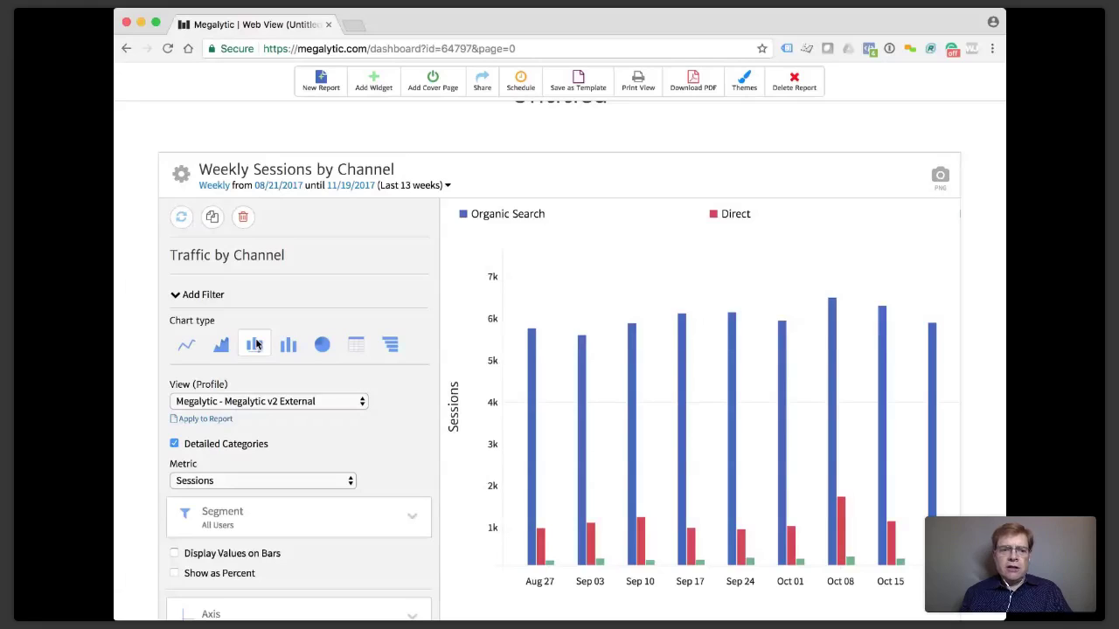
{"action": "left_click", "coordinate": [322, 344]}
{"action": "left_click", "coordinate": [182, 179]}
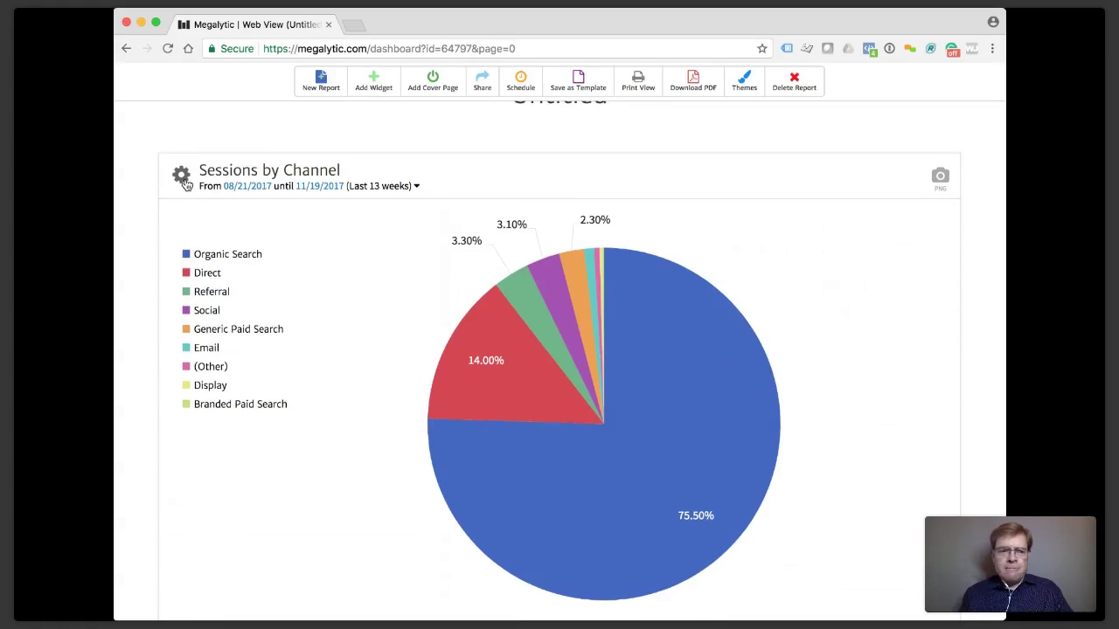
Scroll the report and reopen the widget library for another widget.
{"action": "scroll", "coordinate": [184, 179], "scroll_direction": "up", "scroll_amount": 3}
{"action": "scroll", "coordinate": [184, 179], "scroll_direction": "down", "scroll_amount": 4}
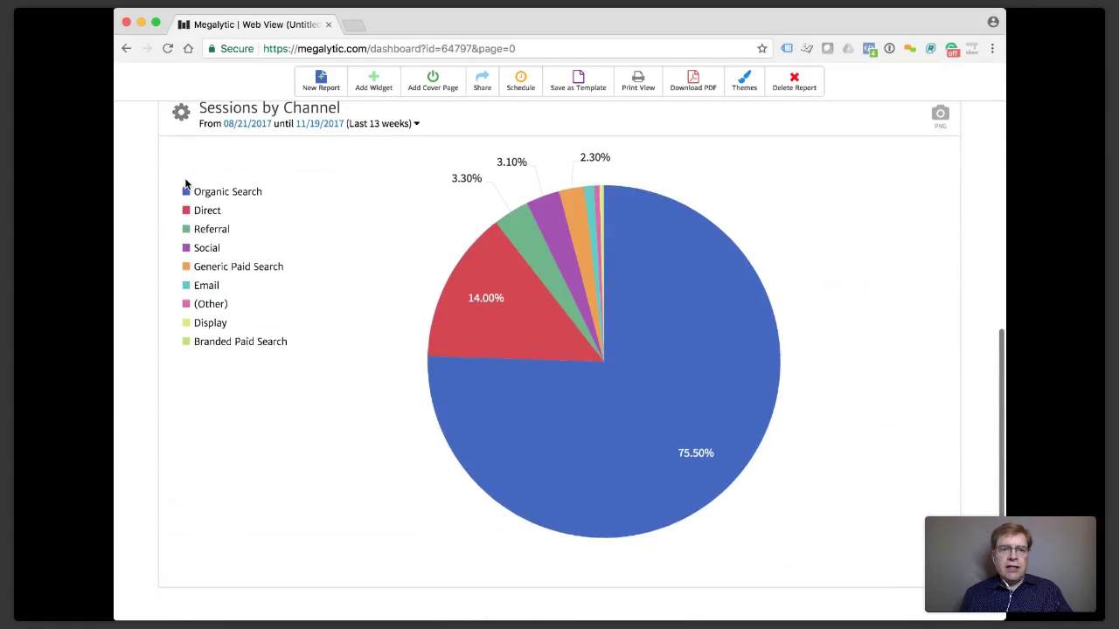
{"action": "scroll", "coordinate": [184, 184], "scroll_direction": "up", "scroll_amount": 2}
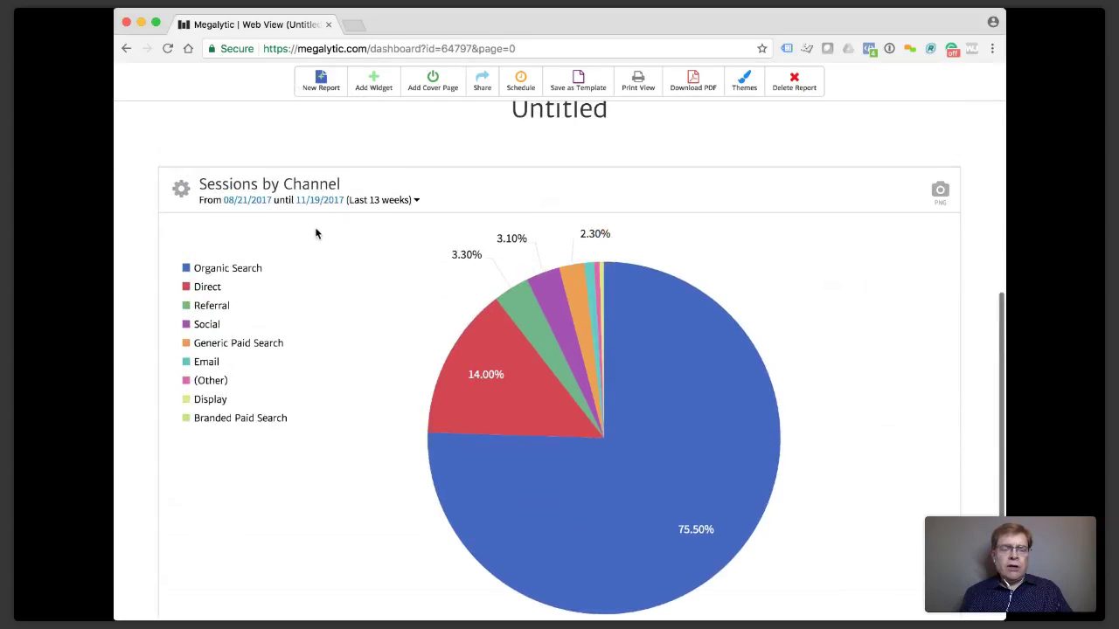
{"action": "left_click", "coordinate": [374, 85]}
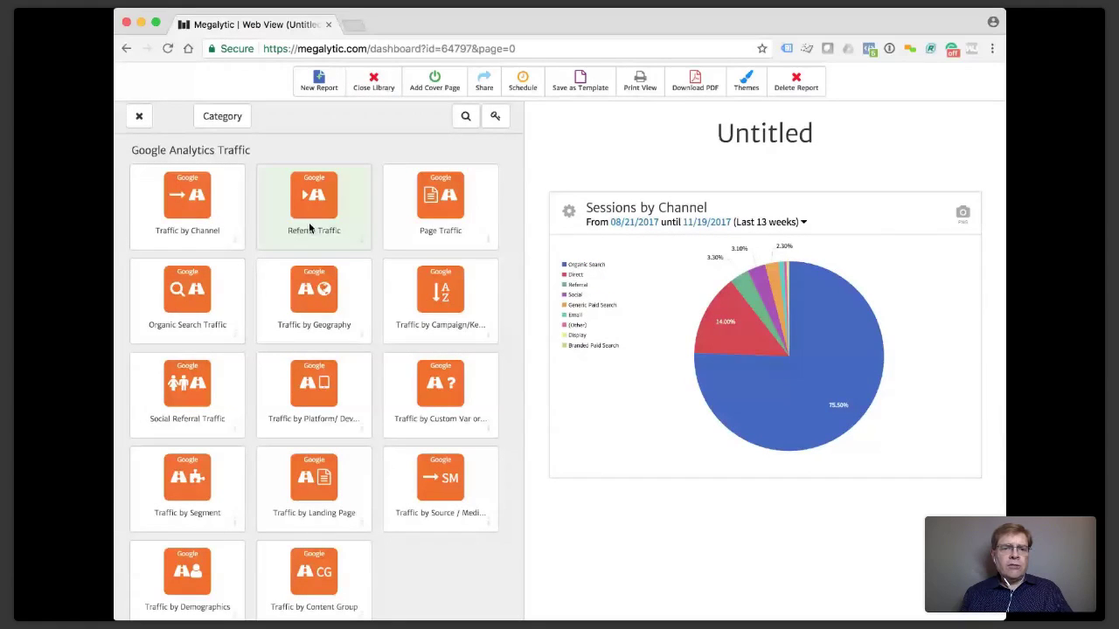
Filter the widget library for 'adword', then 'face', clear the filter and close the library.
{"action": "left_click", "coordinate": [465, 116]}
{"action": "type", "text": "ad"}
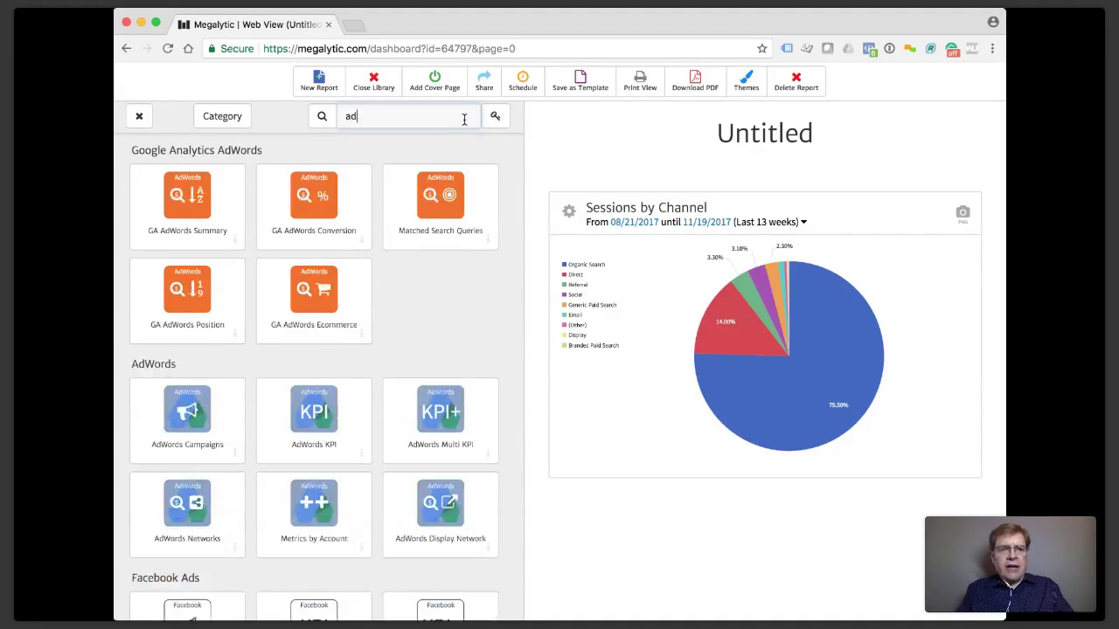
{"action": "type", "text": "word"}
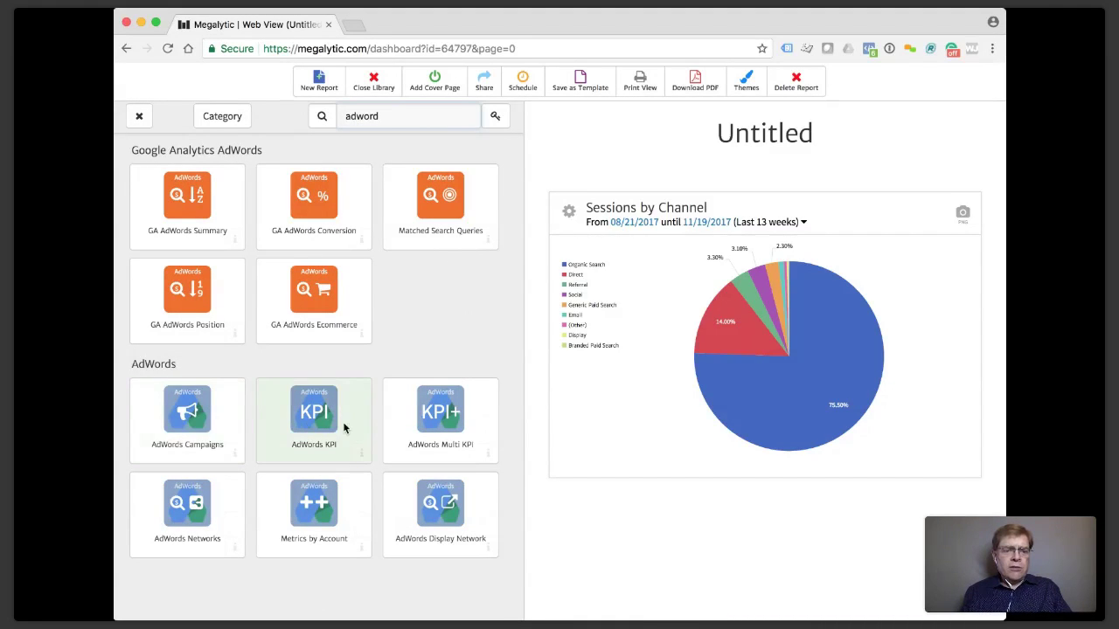
{"action": "double_click", "coordinate": [367, 116]}
{"action": "type", "text": "face"}
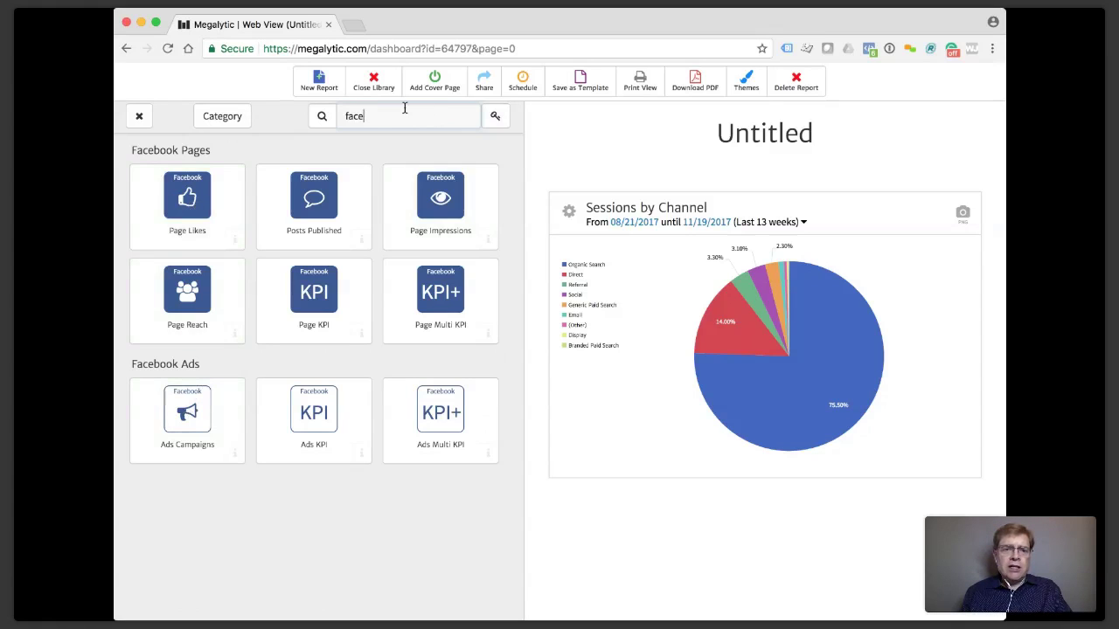
{"action": "left_click_drag", "start_coordinate": [387, 120], "coordinate": [325, 118]}
{"action": "key", "text": "BackSpace"}
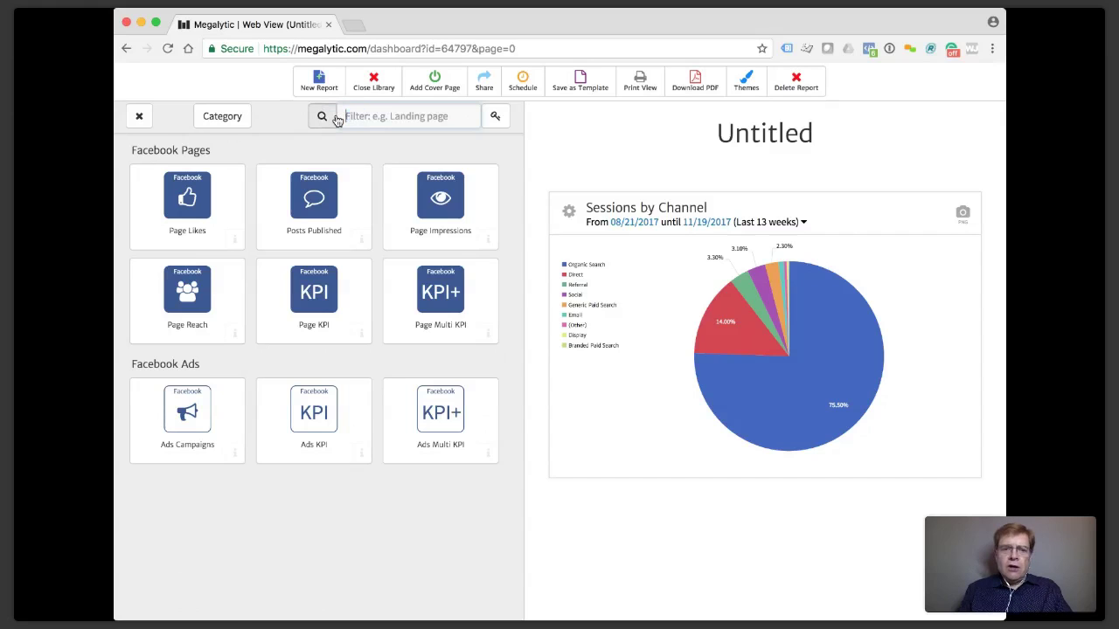
{"action": "left_click", "coordinate": [368, 90]}
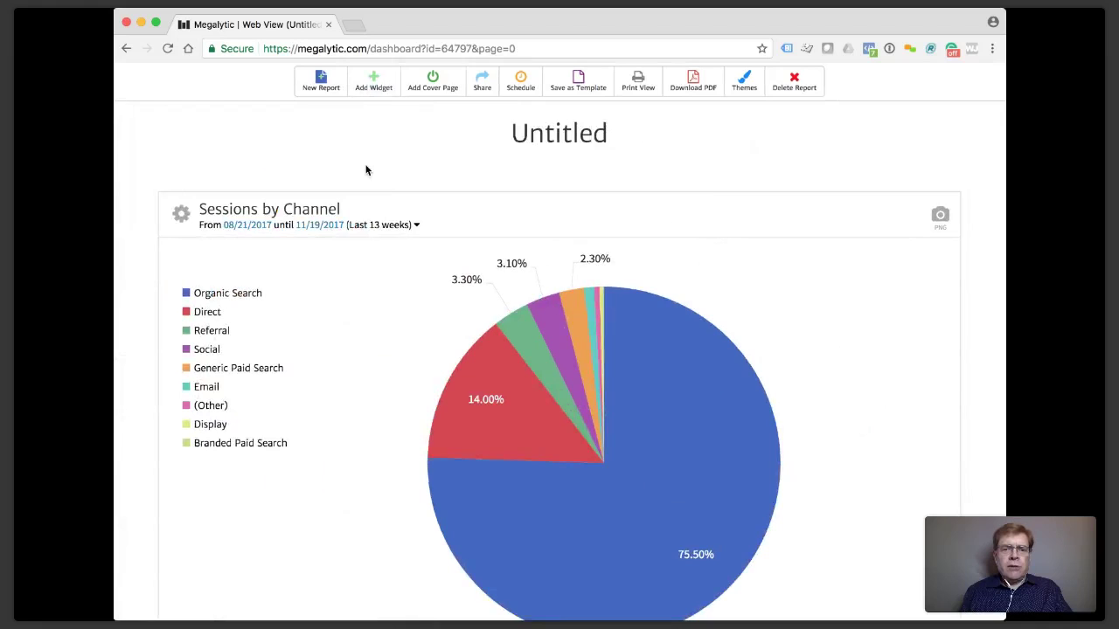
Go to the Super Admin Client List page via the admin account switcher.
{"action": "scroll", "coordinate": [367, 170], "scroll_direction": "up", "scroll_amount": 3}
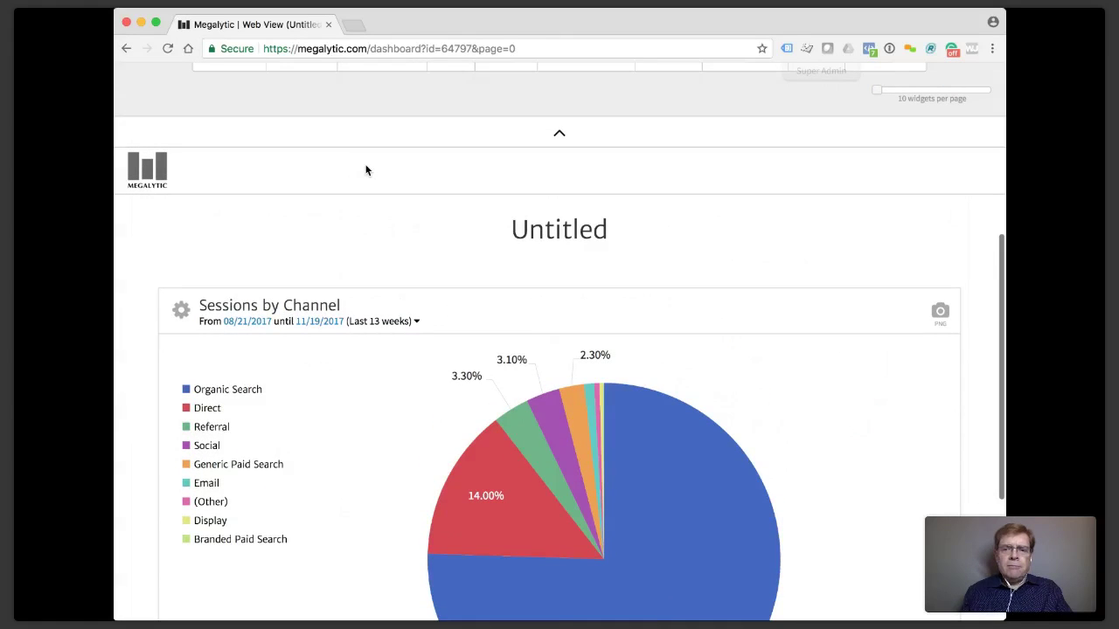
{"action": "scroll", "coordinate": [375, 197], "scroll_direction": "up", "scroll_amount": 10}
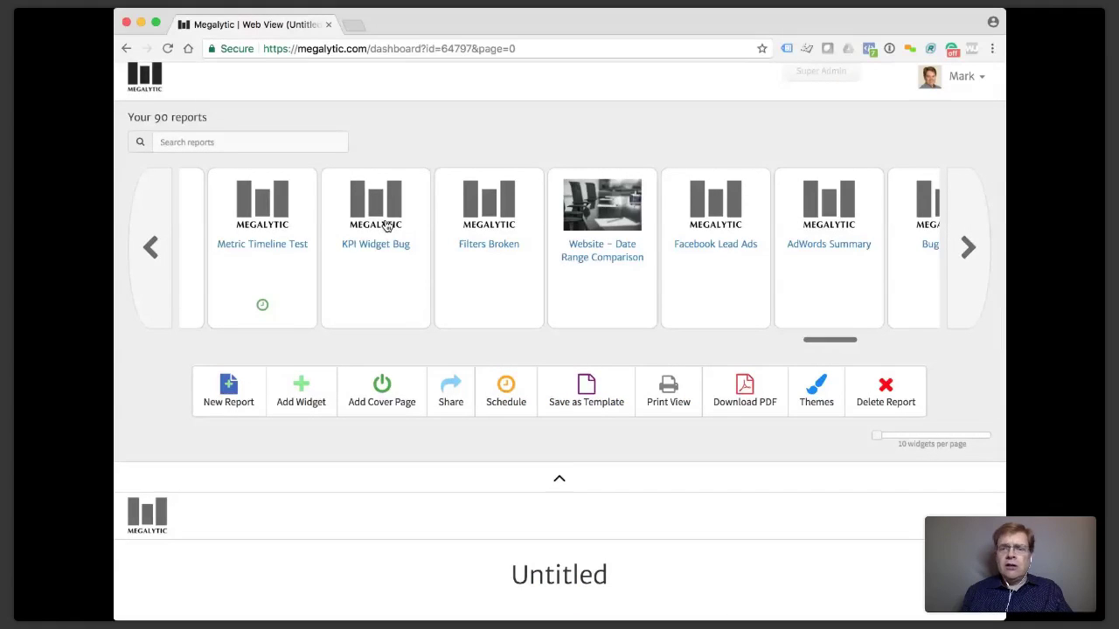
{"action": "scroll", "coordinate": [387, 226], "scroll_direction": "left", "scroll_amount": 10}
{"action": "left_click", "coordinate": [821, 78]}
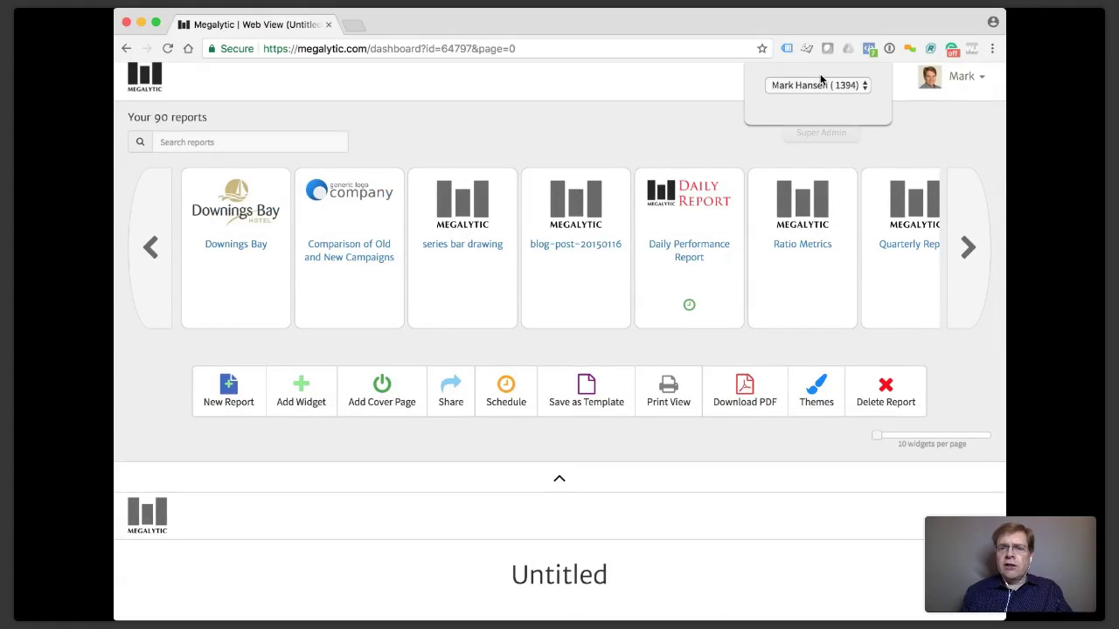
{"action": "left_click", "coordinate": [820, 85]}
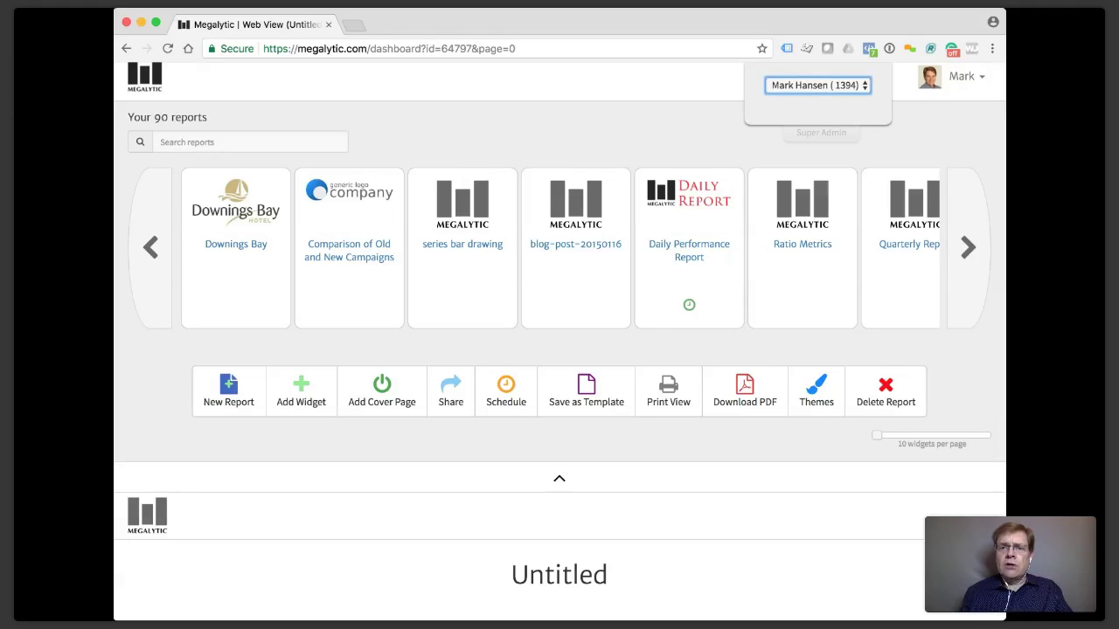
{"action": "left_click", "coordinate": [814, 67]}
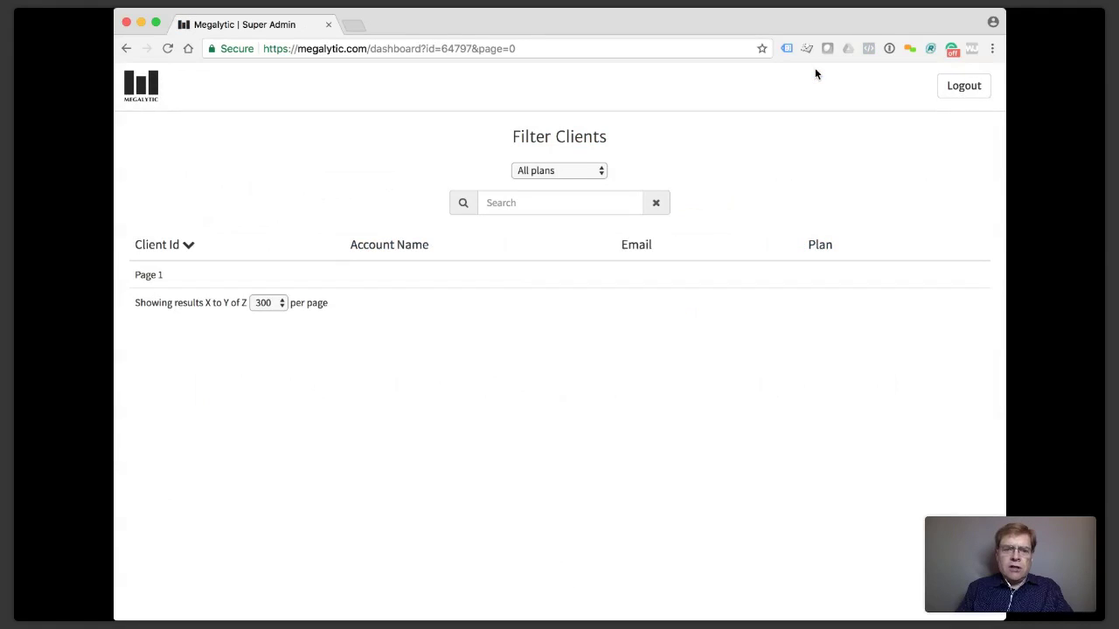
Search the client list for the demo client's name and open its report dashboard.
{"action": "left_click", "coordinate": [560, 203]}
{"action": "type", "text": "jane"}
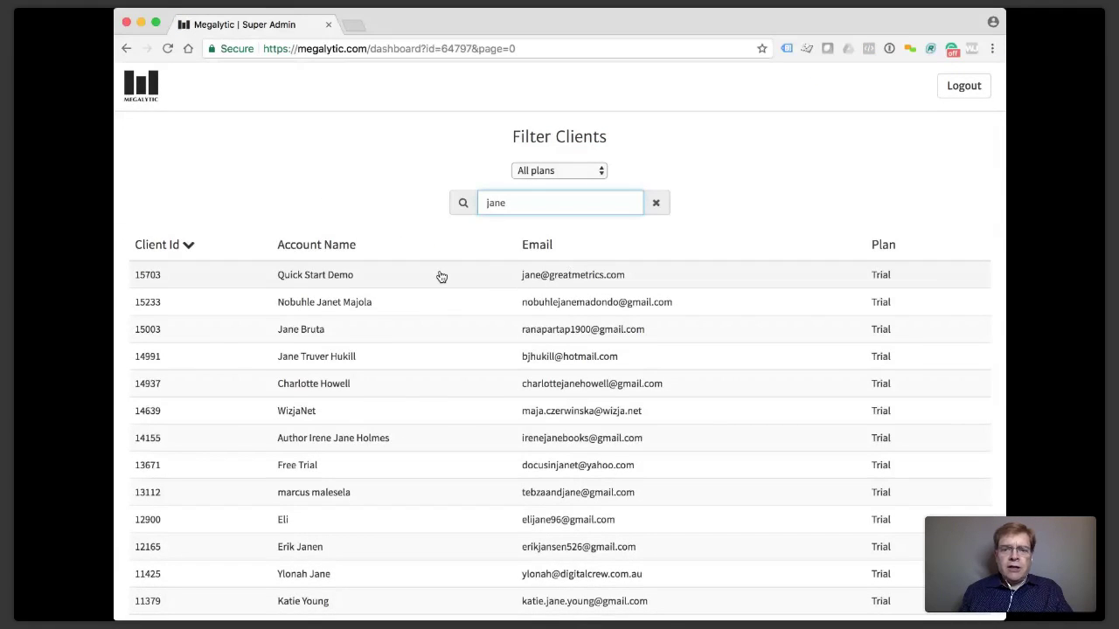
{"action": "left_click", "coordinate": [442, 276]}
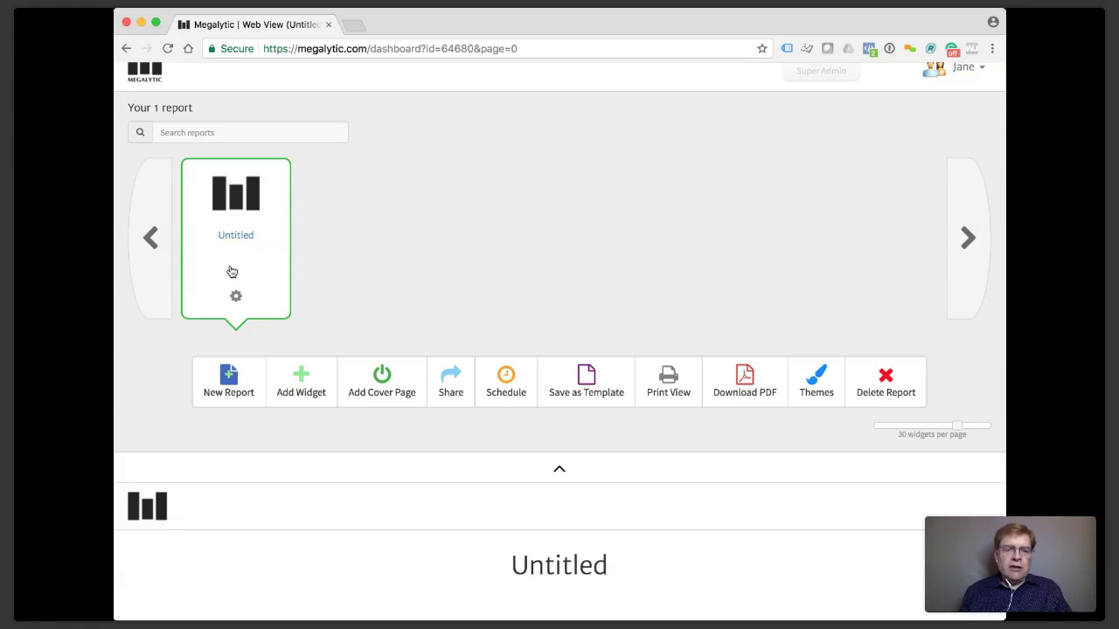
{"action": "scroll", "coordinate": [231, 272], "scroll_direction": "down", "scroll_amount": 3}
{"action": "scroll", "coordinate": [389, 474], "scroll_direction": "down", "scroll_amount": 1}
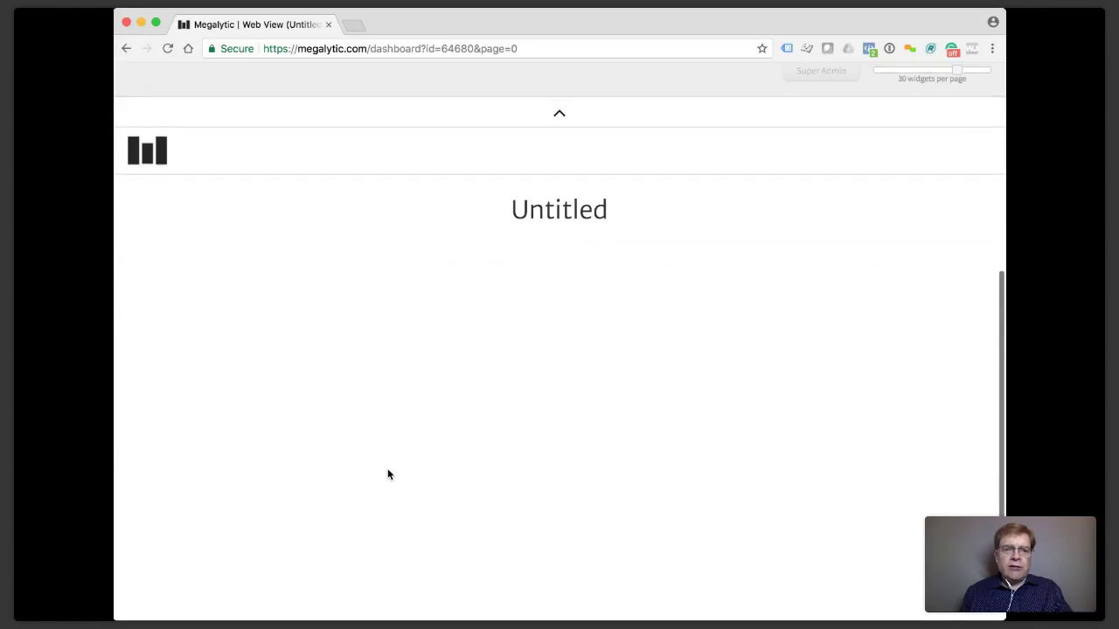
{"action": "scroll", "coordinate": [389, 474], "scroll_direction": "up", "scroll_amount": 4}
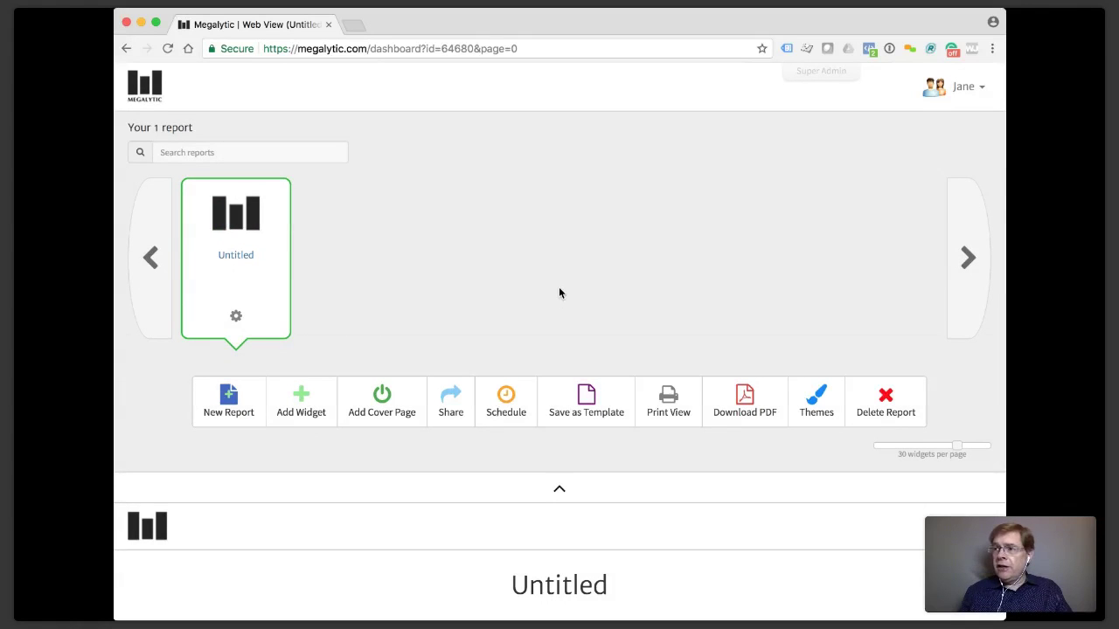
Start a new report from the AdWords Summary template and begin connecting a Google AdWords account.
{"action": "left_click", "coordinate": [232, 401]}
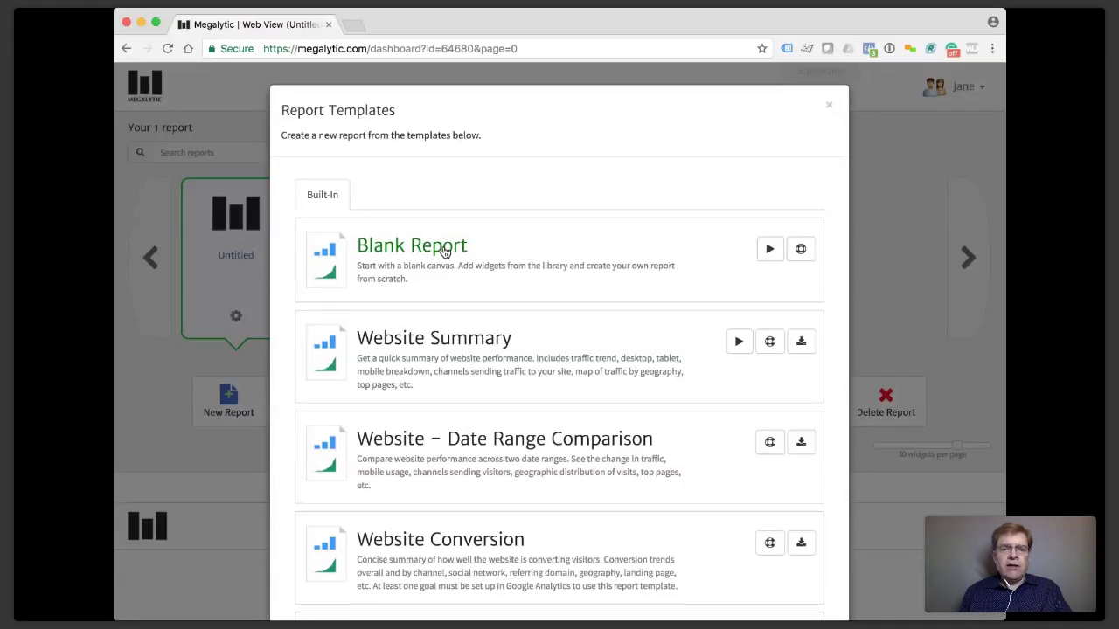
{"action": "scroll", "coordinate": [446, 252], "scroll_direction": "down", "scroll_amount": 2}
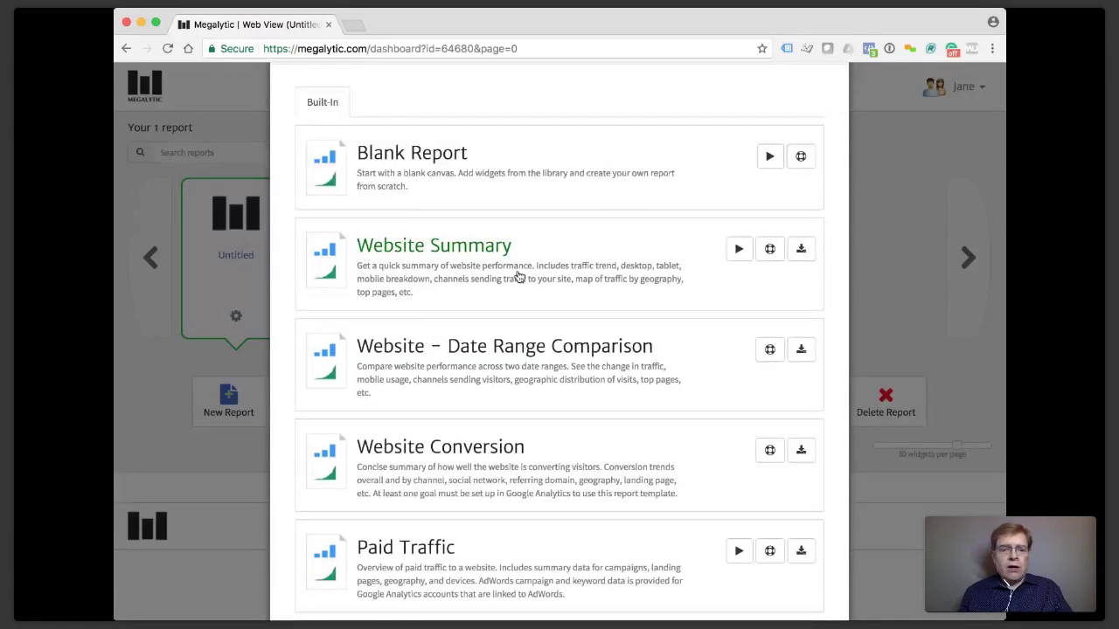
{"action": "scroll", "coordinate": [533, 333], "scroll_direction": "down", "scroll_amount": 2}
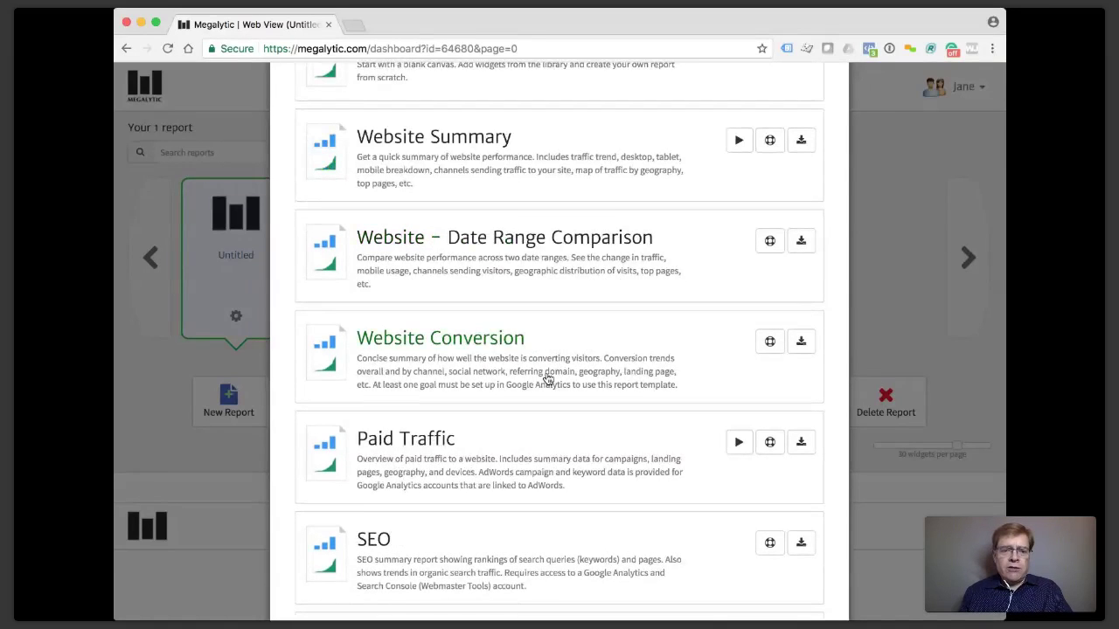
{"action": "scroll", "coordinate": [548, 379], "scroll_direction": "down", "scroll_amount": 8}
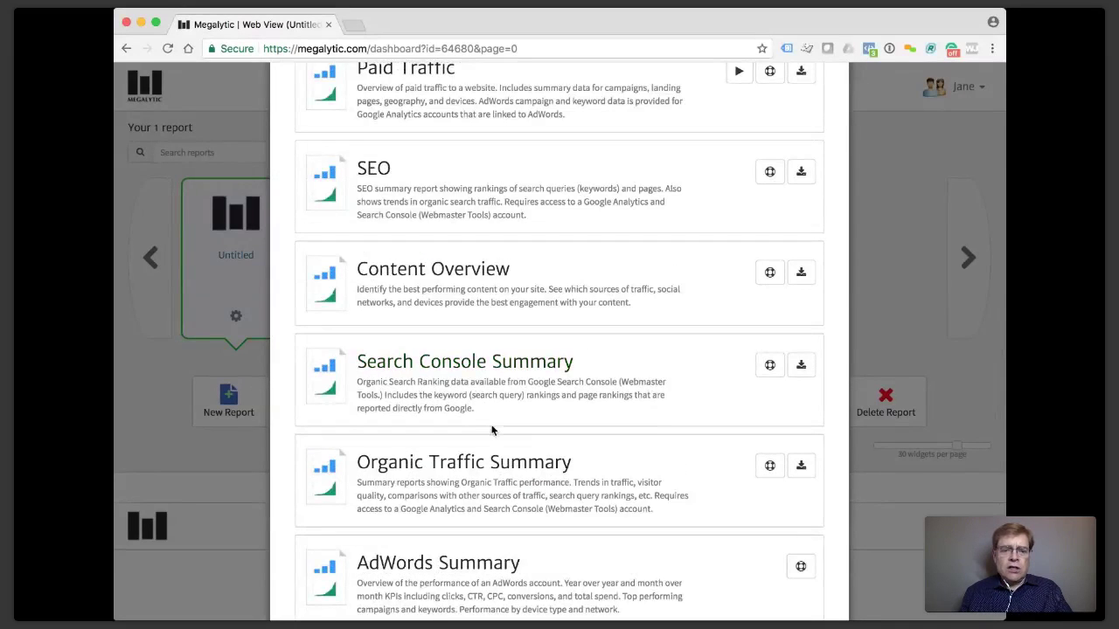
{"action": "scroll", "coordinate": [491, 430], "scroll_direction": "down", "scroll_amount": 2}
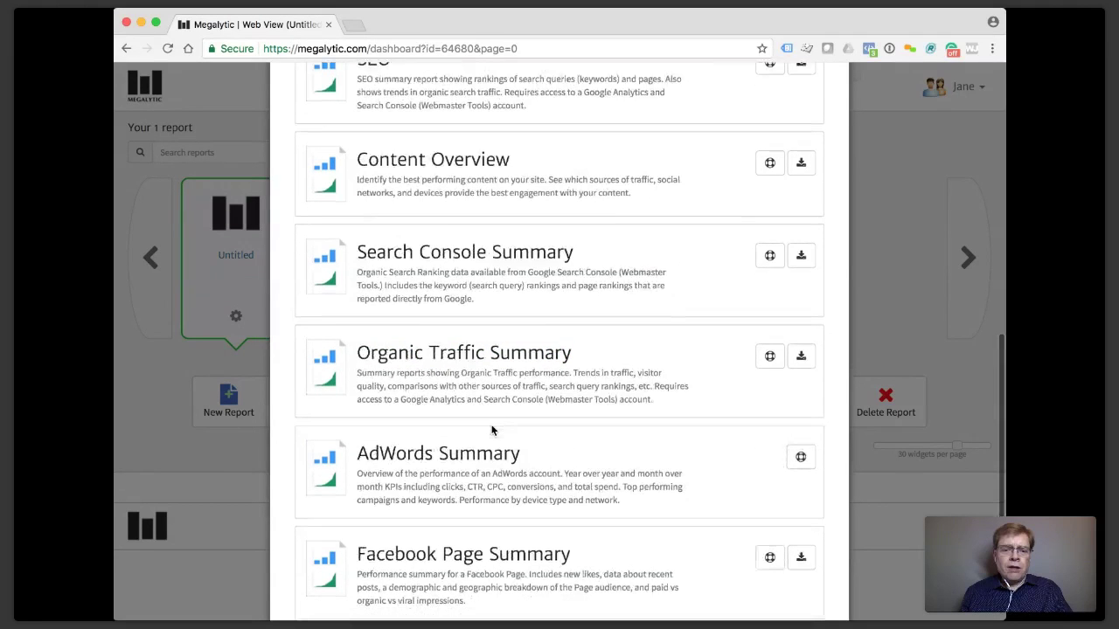
{"action": "left_click", "coordinate": [469, 466]}
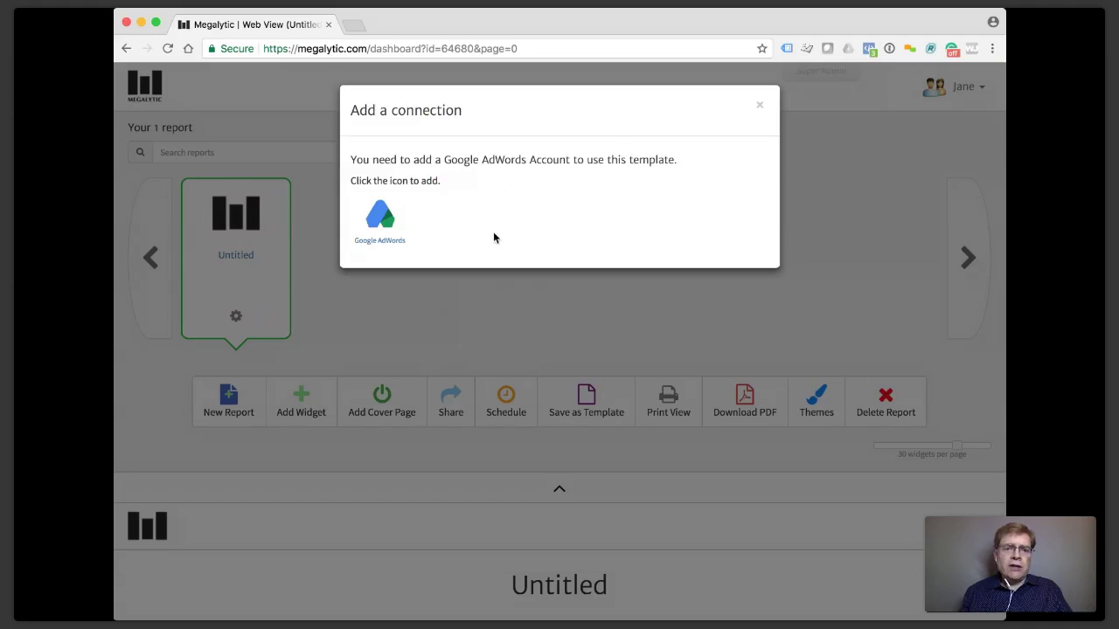
{"action": "left_click", "coordinate": [390, 230]}
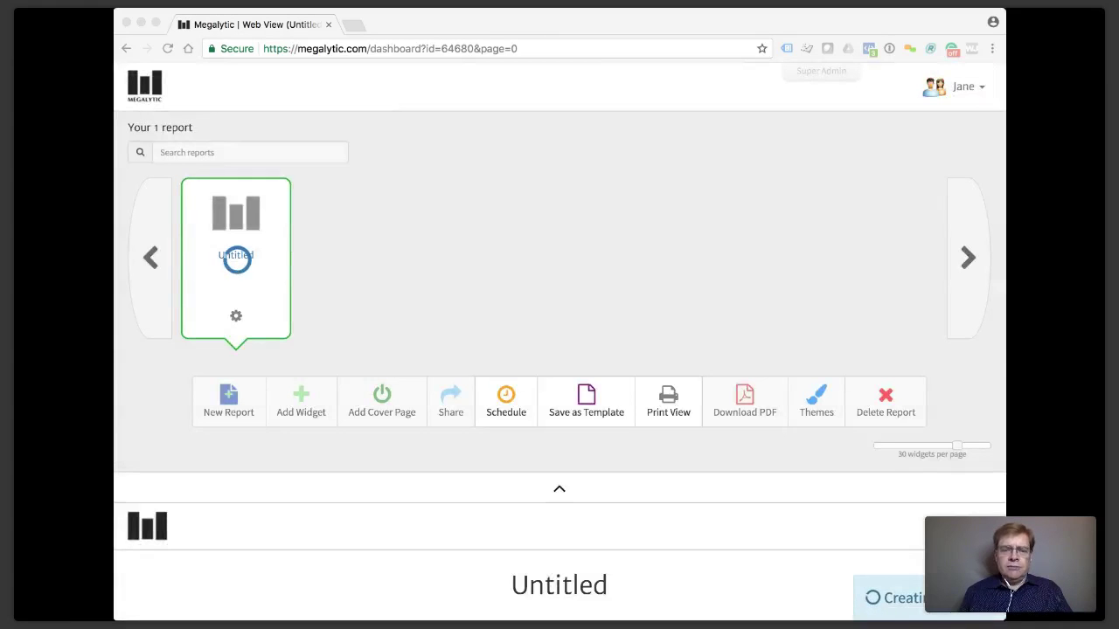
Return to the dashboard while the AdWords Summary report builds, then scroll down.
{"action": "left_click", "coordinate": [648, 295]}
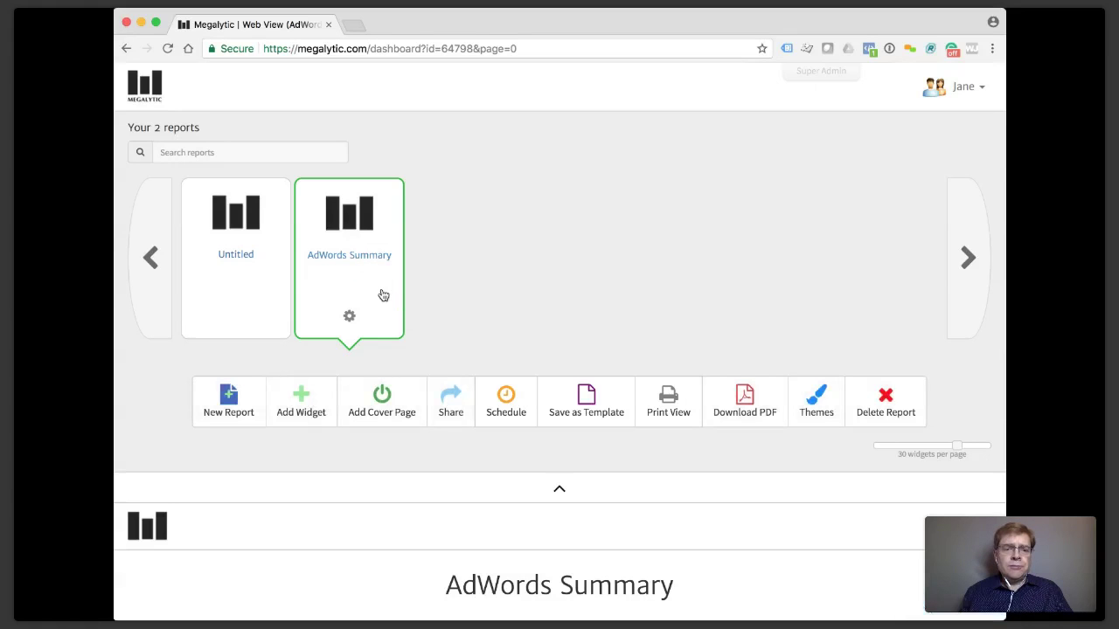
{"action": "scroll", "coordinate": [383, 295], "scroll_direction": "down", "scroll_amount": 5}
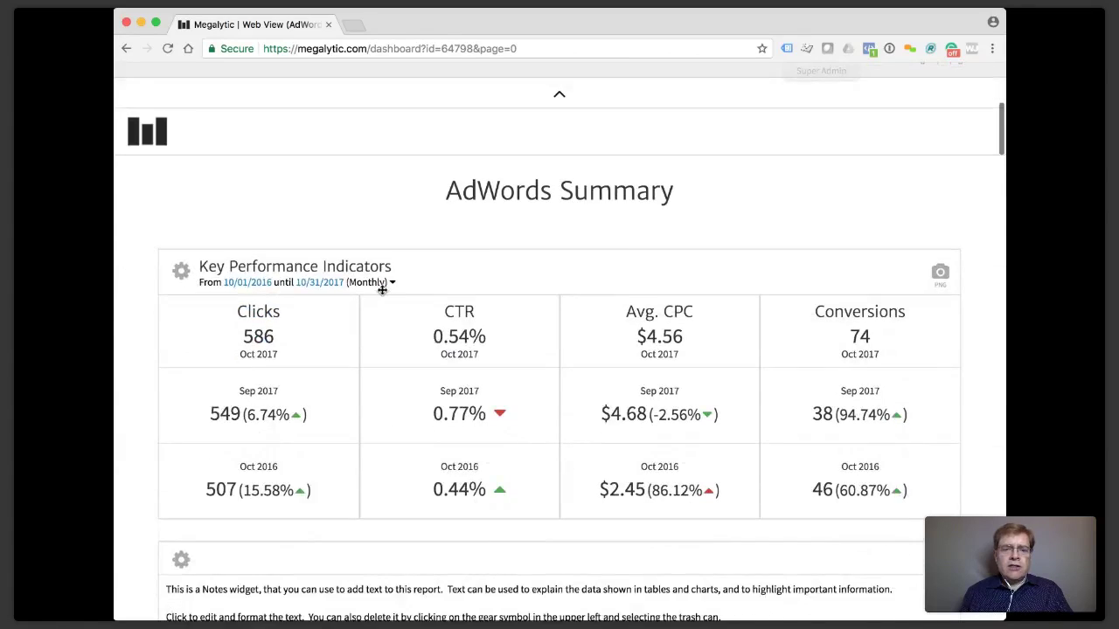
Scroll through the report to review the Clicks, CTR, Avg. CPC and Conversions KPI comparisons.
{"action": "scroll", "coordinate": [382, 294], "scroll_direction": "down", "scroll_amount": 8}
{"action": "scroll", "coordinate": [382, 290], "scroll_direction": "down", "scroll_amount": 10}
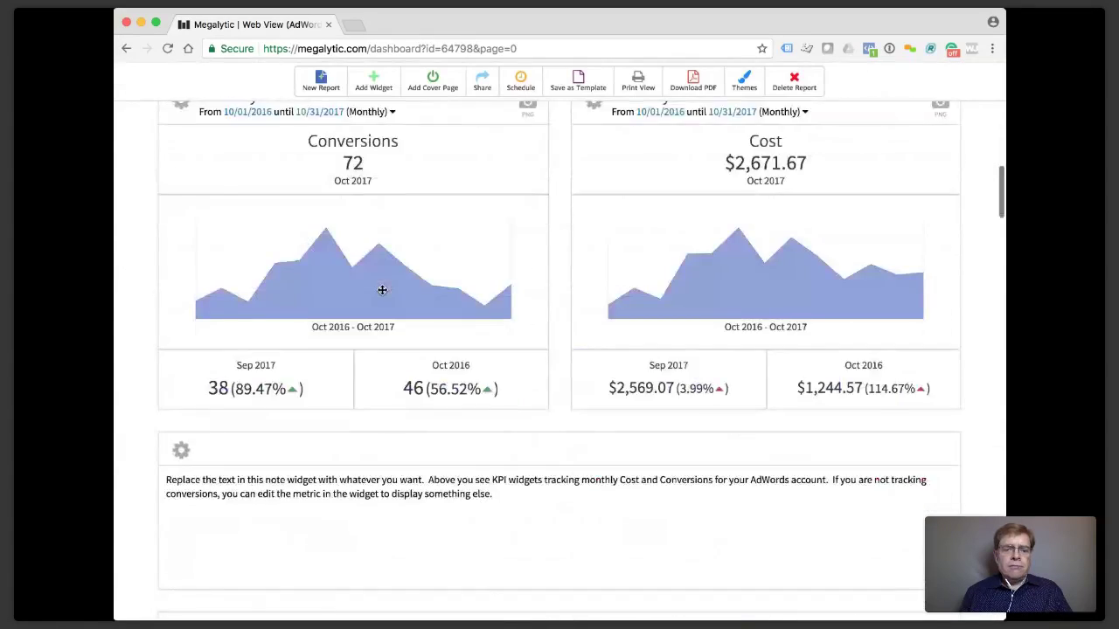
{"action": "scroll", "coordinate": [382, 290], "scroll_direction": "down", "scroll_amount": 5}
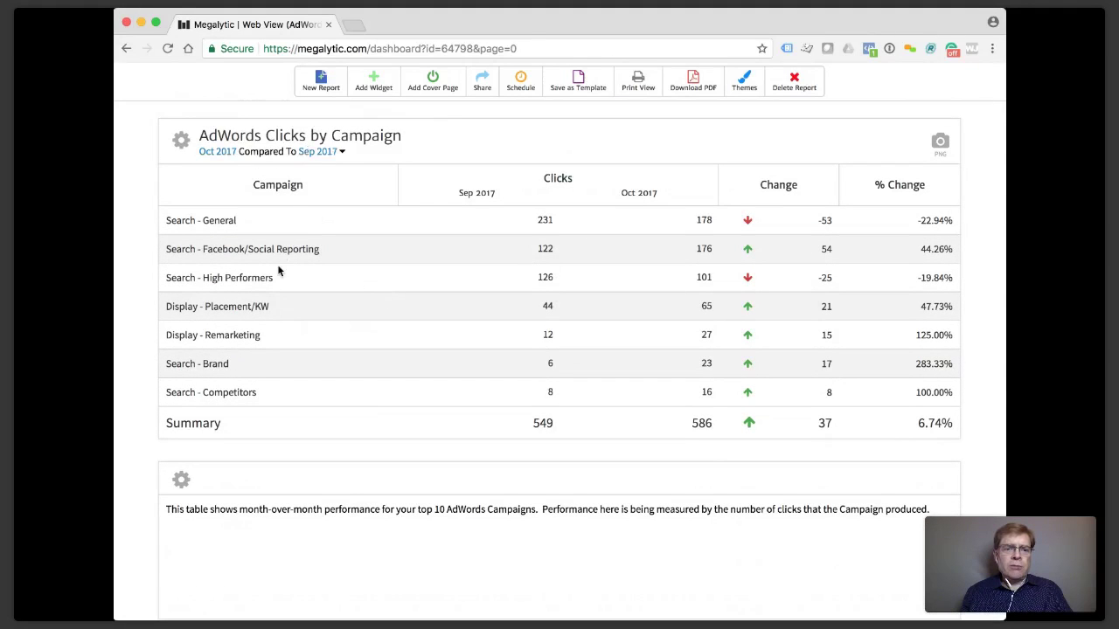
{"action": "scroll", "coordinate": [279, 272], "scroll_direction": "down", "scroll_amount": 1}
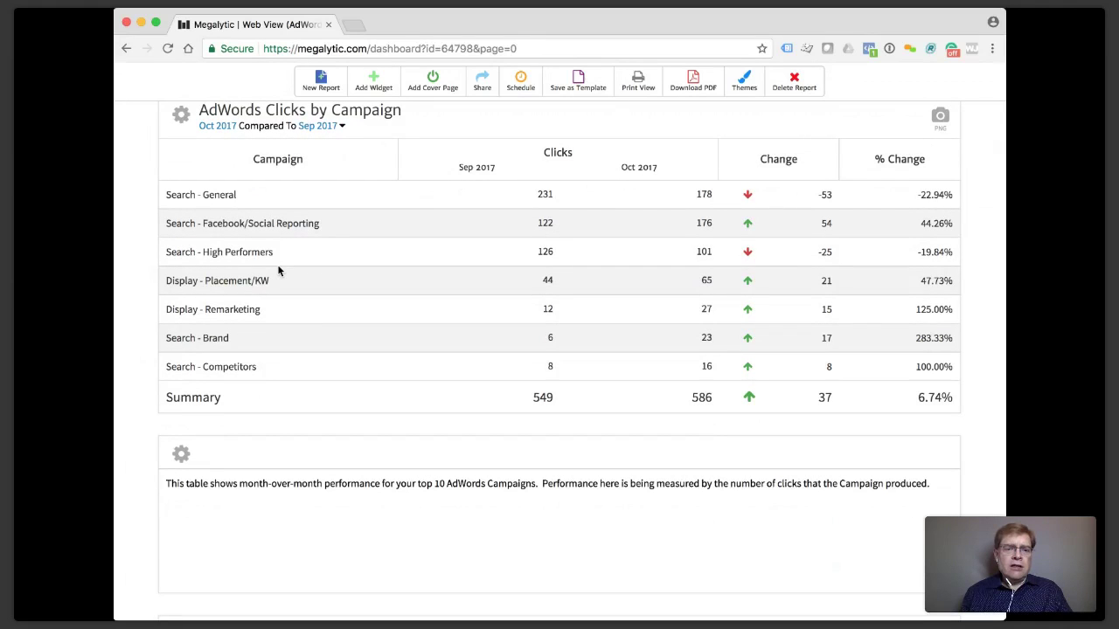
{"action": "scroll", "coordinate": [385, 289], "scroll_direction": "down", "scroll_amount": 5}
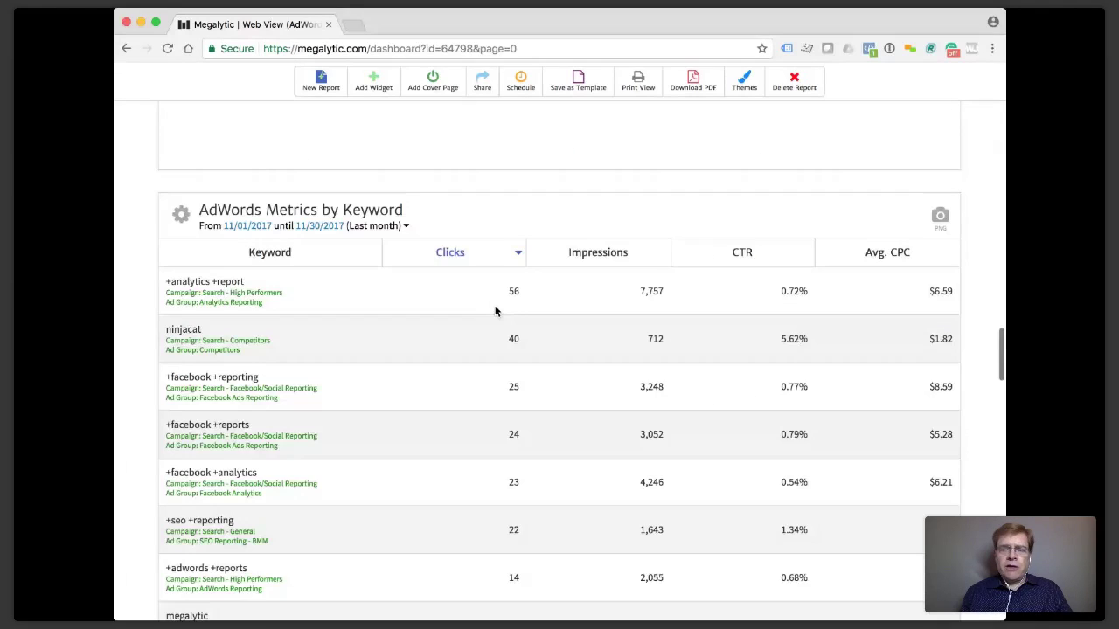
{"action": "scroll", "coordinate": [376, 325], "scroll_direction": "down", "scroll_amount": 1}
{"action": "scroll", "coordinate": [376, 325], "scroll_direction": "down", "scroll_amount": 2}
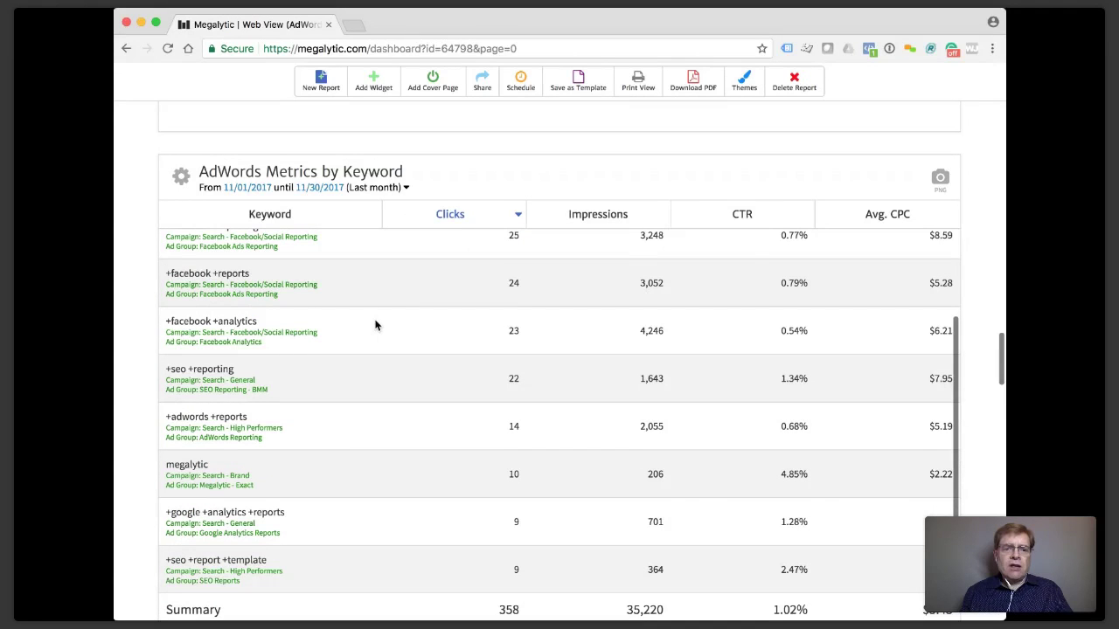
{"action": "scroll", "coordinate": [376, 325], "scroll_direction": "up", "scroll_amount": 10}
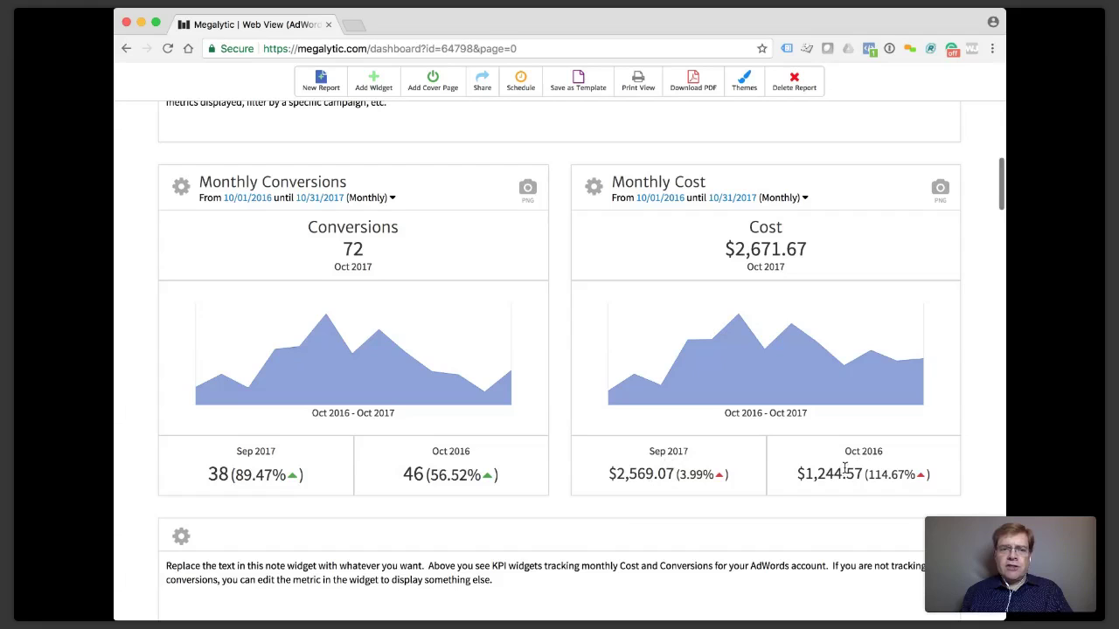
{"action": "scroll", "coordinate": [844, 468], "scroll_direction": "up", "scroll_amount": 1}
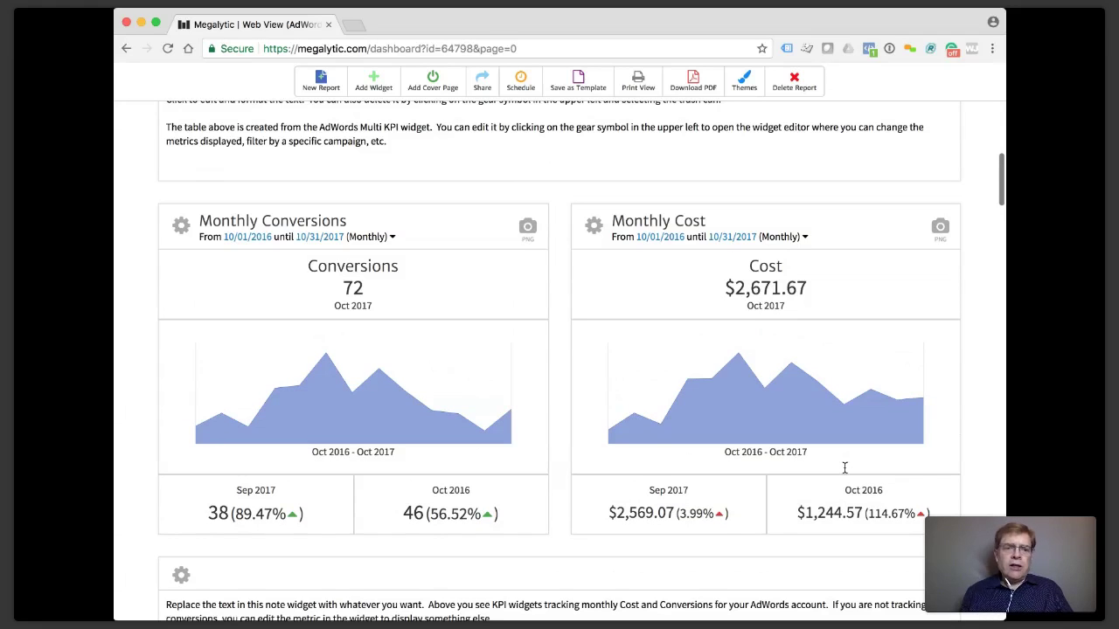
{"action": "scroll", "coordinate": [845, 468], "scroll_direction": "up", "scroll_amount": 5}
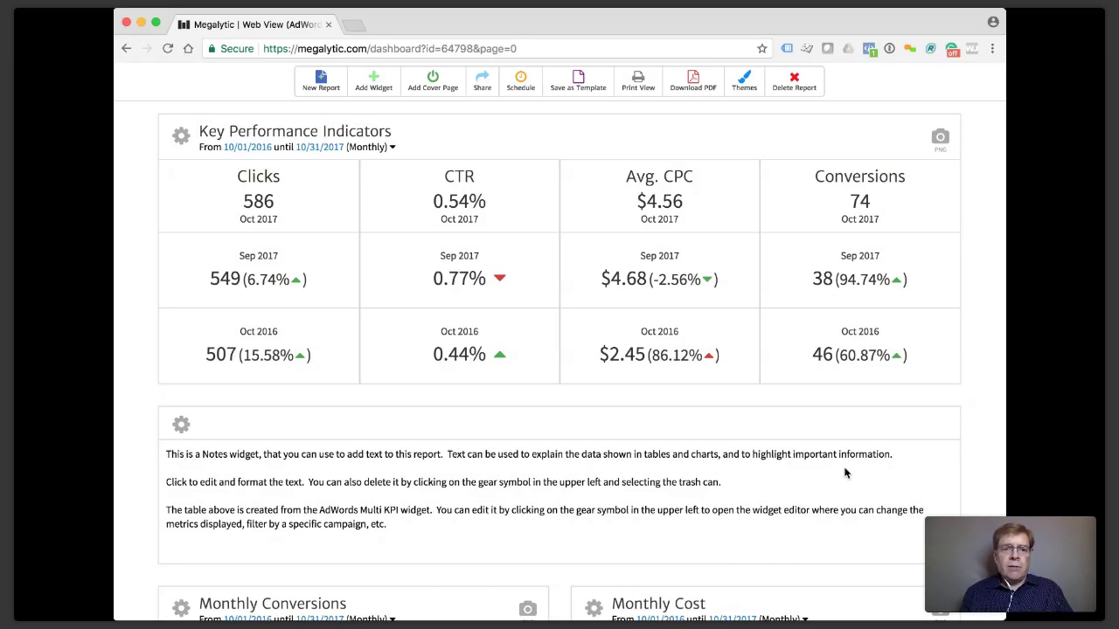
{"action": "scroll", "coordinate": [845, 473], "scroll_direction": "up", "scroll_amount": 1}
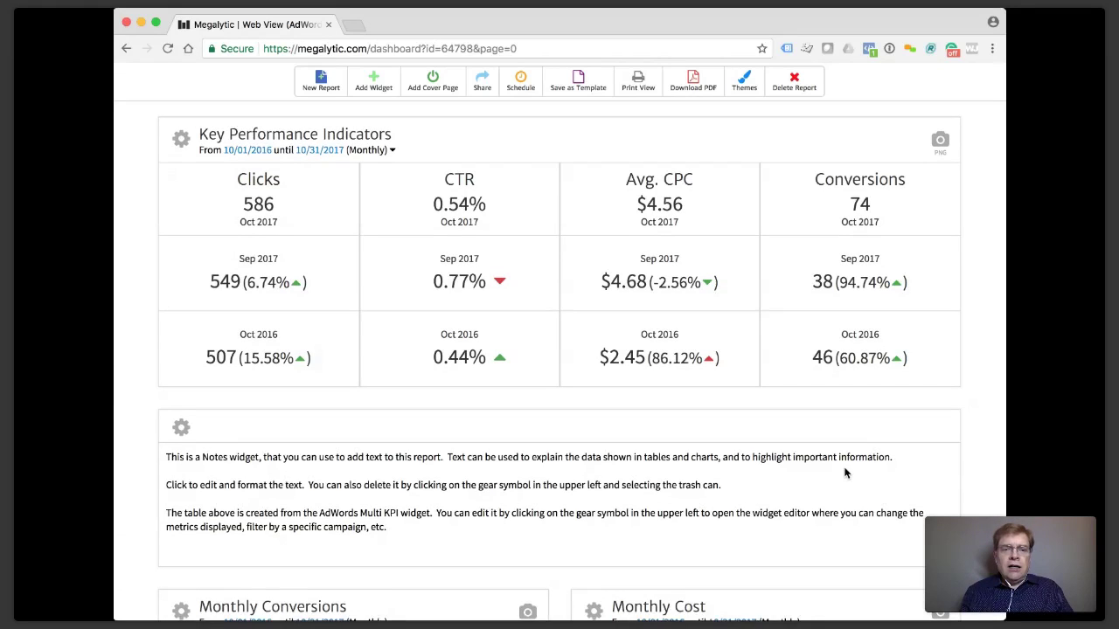
{"action": "scroll", "coordinate": [845, 473], "scroll_direction": "up", "scroll_amount": 5}
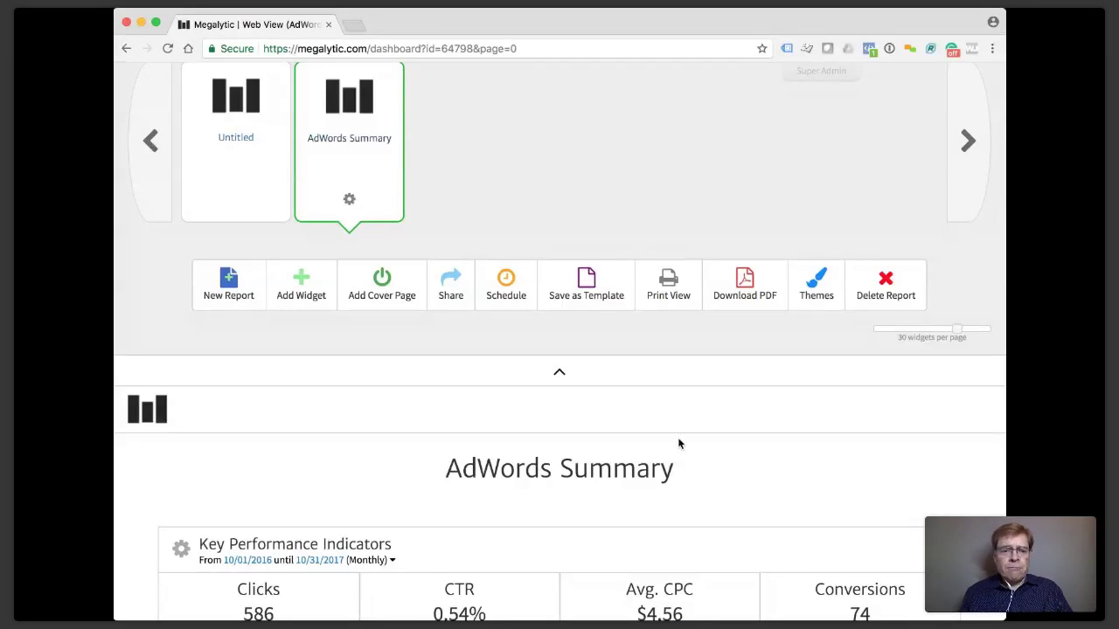
{"action": "scroll", "coordinate": [505, 454], "scroll_direction": "down", "scroll_amount": 3}
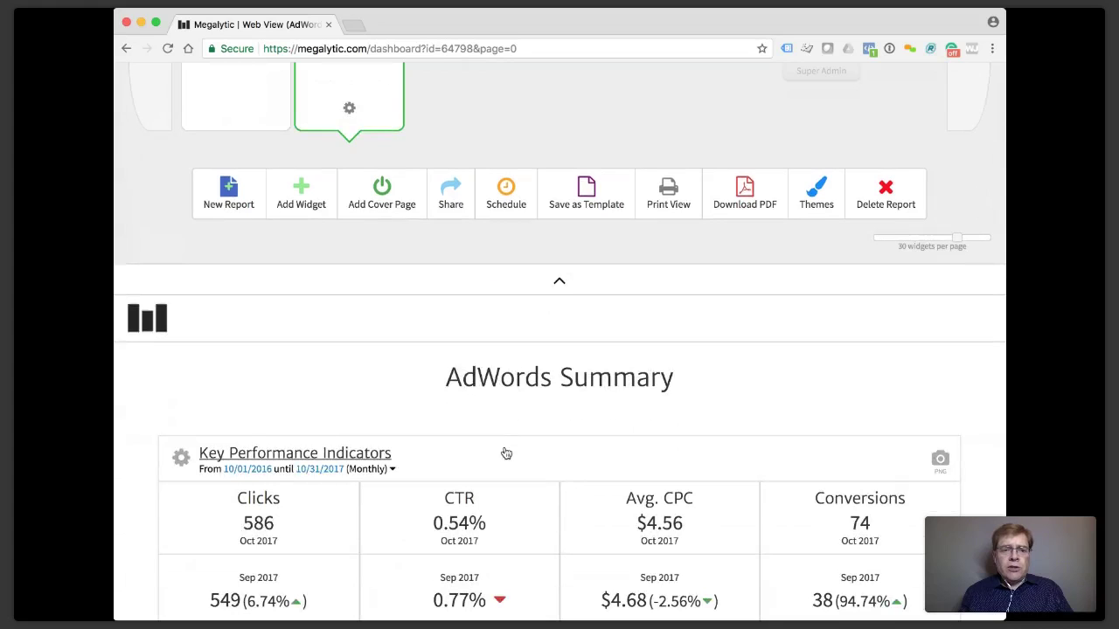
{"action": "scroll", "coordinate": [505, 454], "scroll_direction": "down", "scroll_amount": 3}
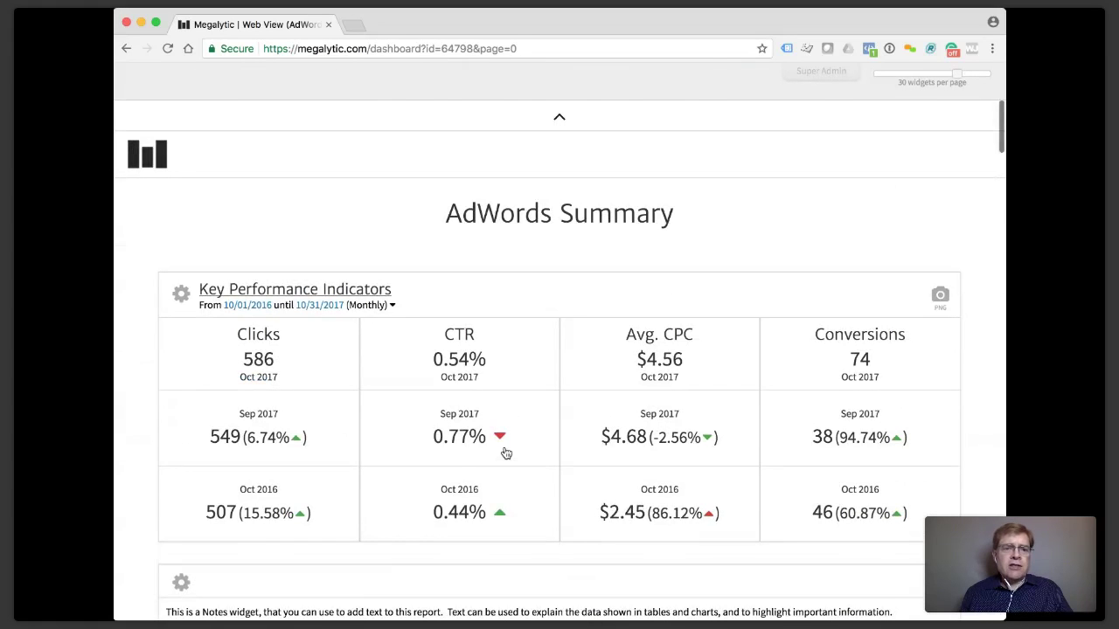
{"action": "scroll", "coordinate": [312, 110], "scroll_direction": "up", "scroll_amount": 1}
Drag the Traffic by Geography widget from the library into the report as a map.
{"action": "left_click", "coordinate": [312, 110]}
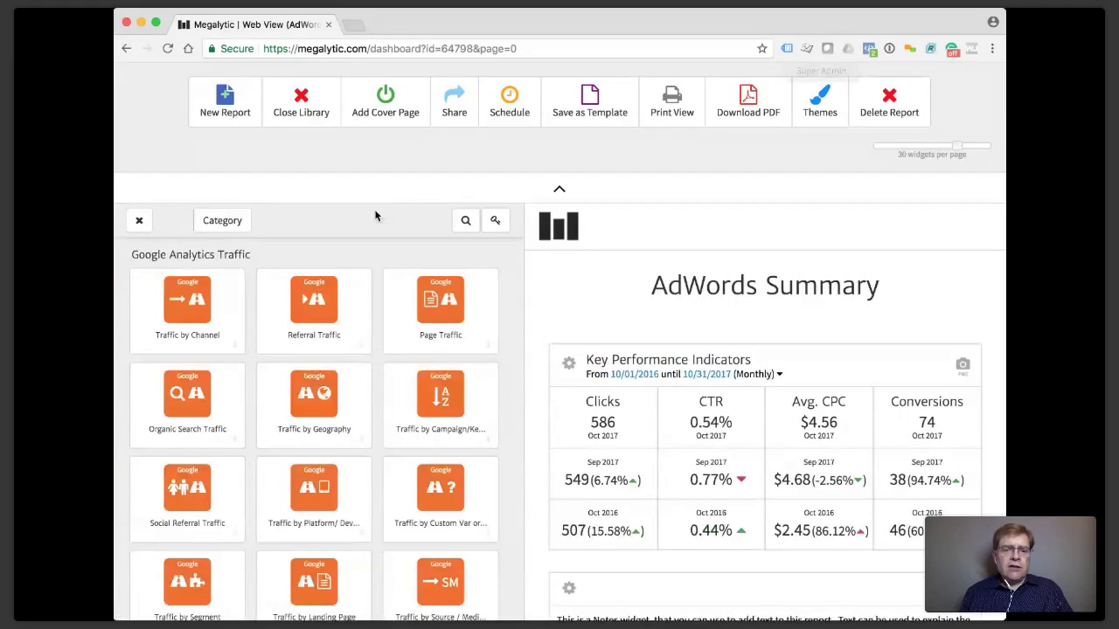
{"action": "scroll", "coordinate": [376, 216], "scroll_direction": "down", "scroll_amount": 3}
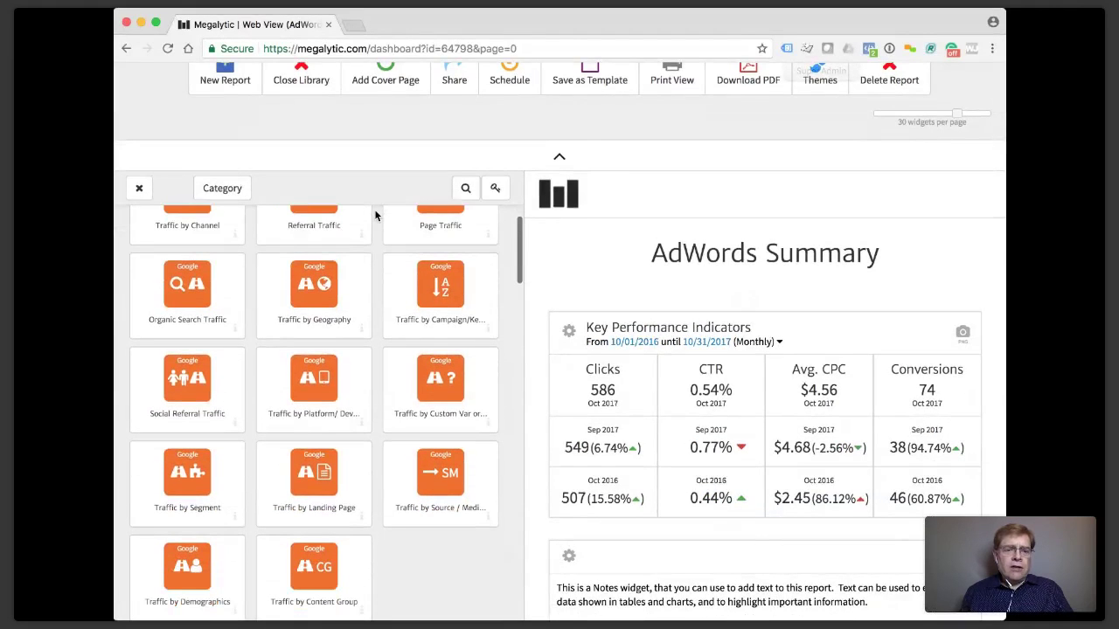
{"action": "left_click_drag", "start_coordinate": [315, 286], "coordinate": [494, 419]}
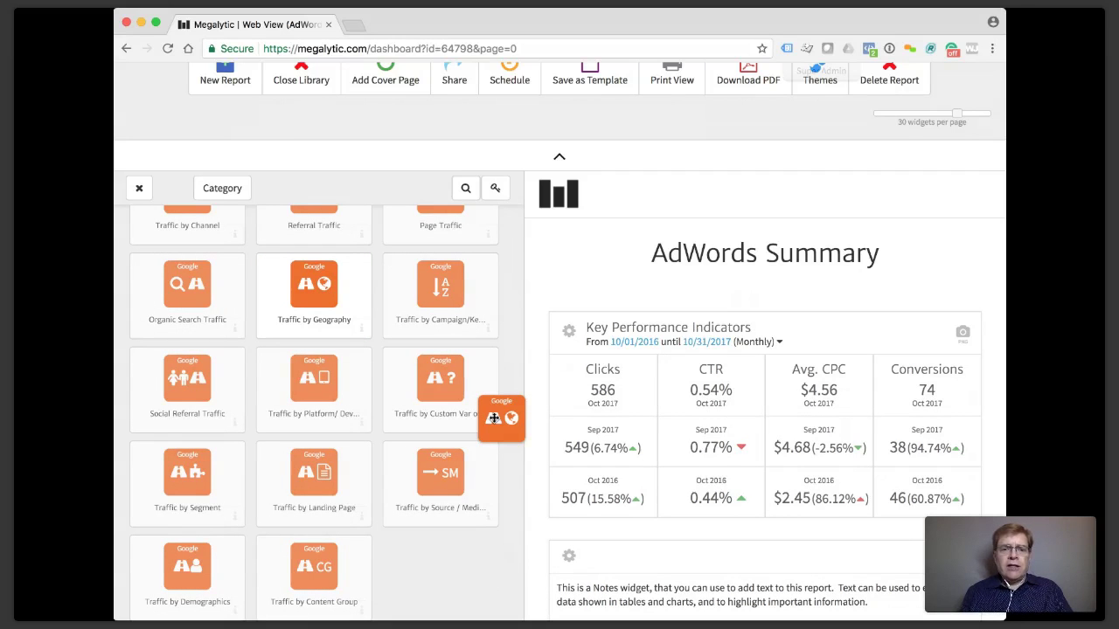
{"action": "left_click_drag", "start_coordinate": [494, 419], "coordinate": [634, 240]}
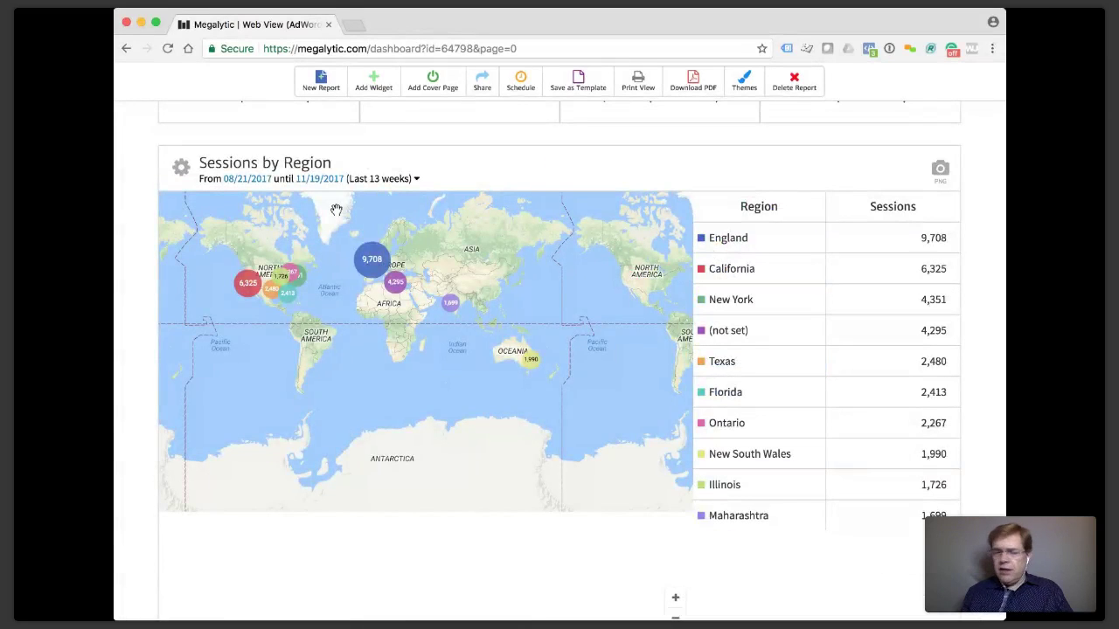
Change the Sessions by Region map filter from Worldwide to United States.
{"action": "scroll", "coordinate": [345, 207], "scroll_direction": "up", "scroll_amount": 1}
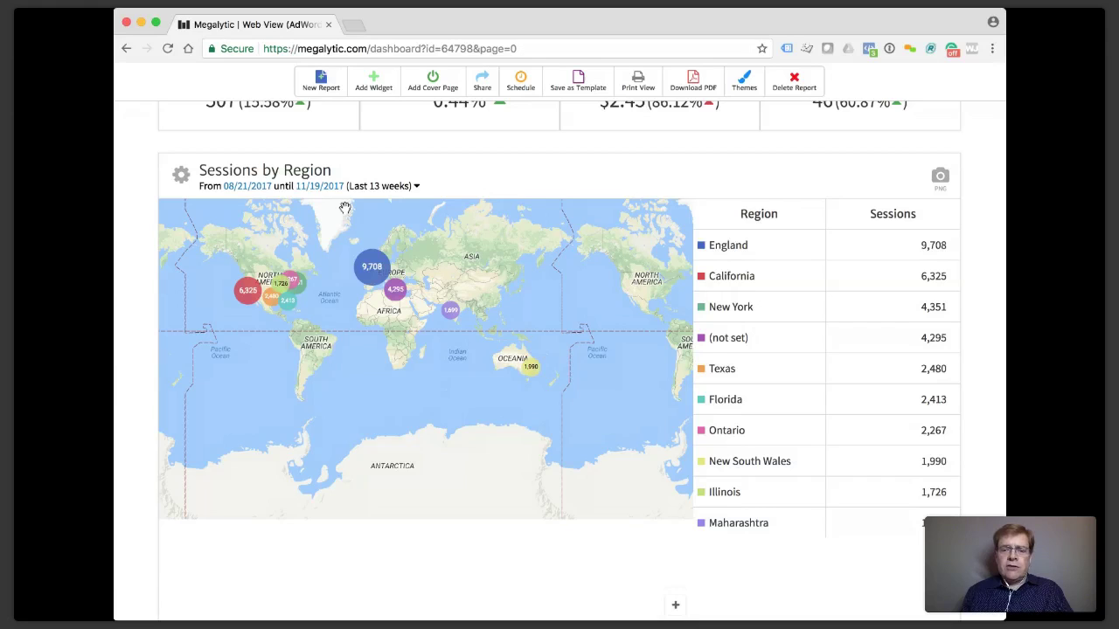
{"action": "scroll", "coordinate": [345, 210], "scroll_direction": "down", "scroll_amount": 1}
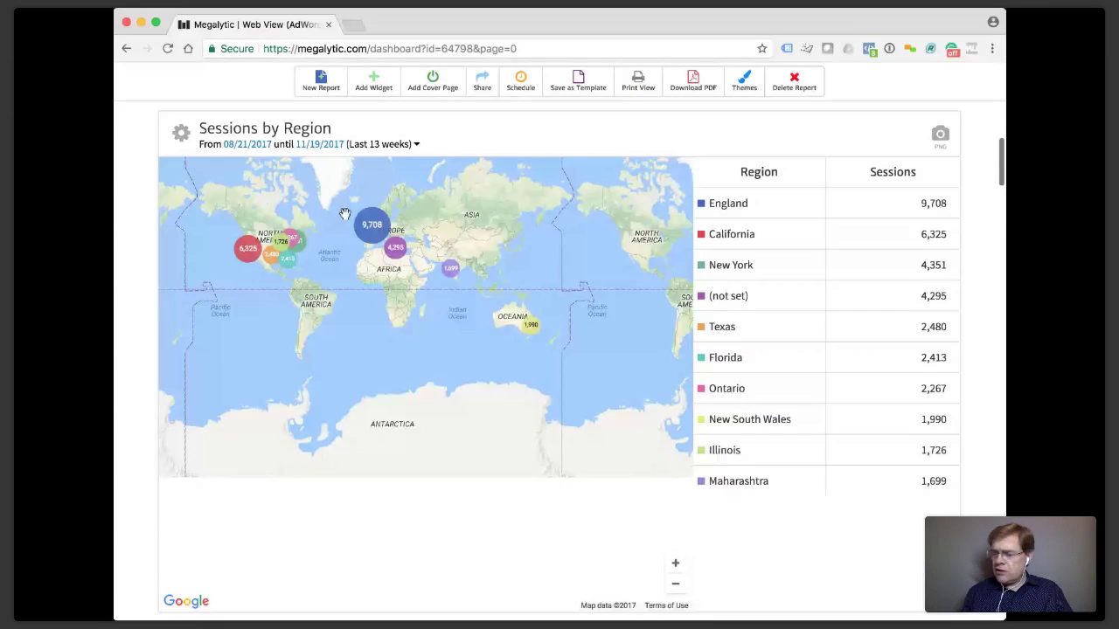
{"action": "left_click", "coordinate": [346, 214]}
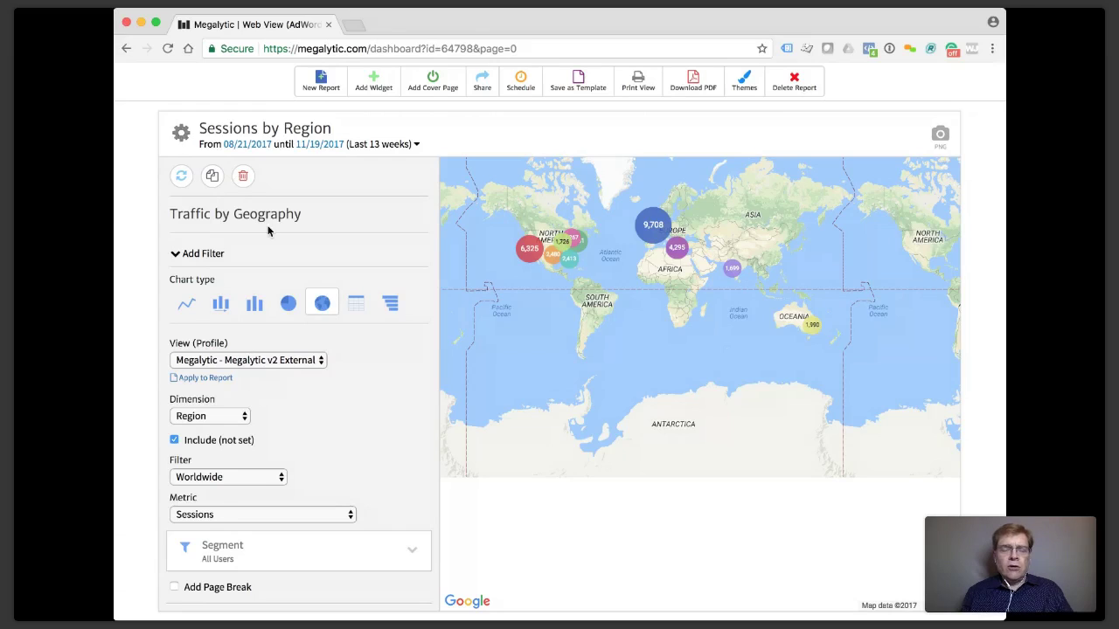
{"action": "scroll", "coordinate": [278, 296], "scroll_direction": "down", "scroll_amount": 2}
{"action": "scroll", "coordinate": [278, 295], "scroll_direction": "down", "scroll_amount": 5}
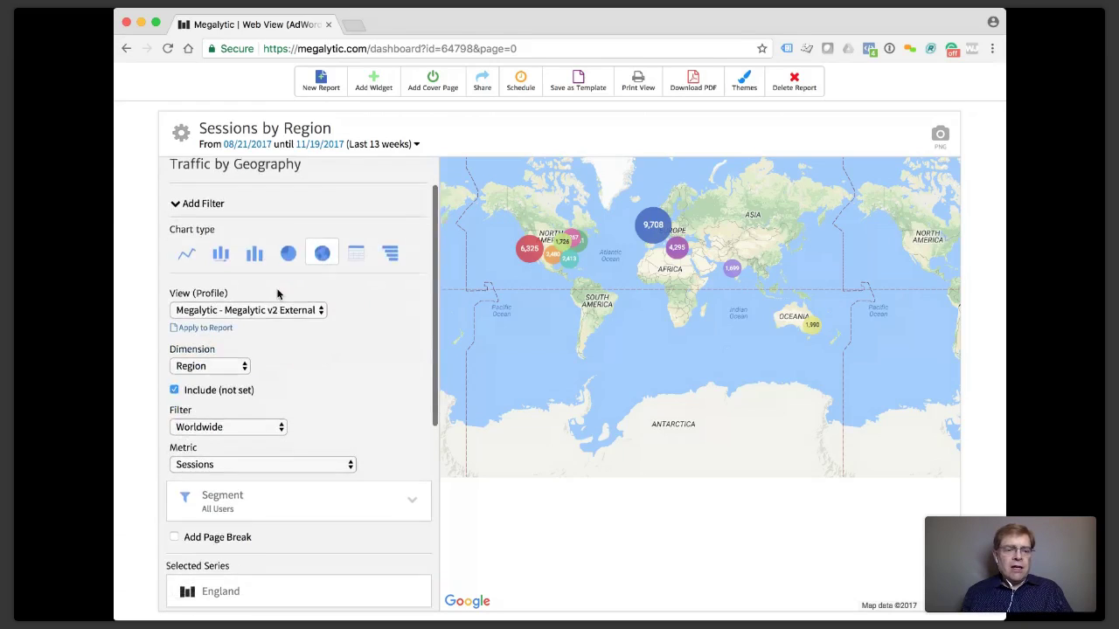
{"action": "left_click", "coordinate": [278, 313]}
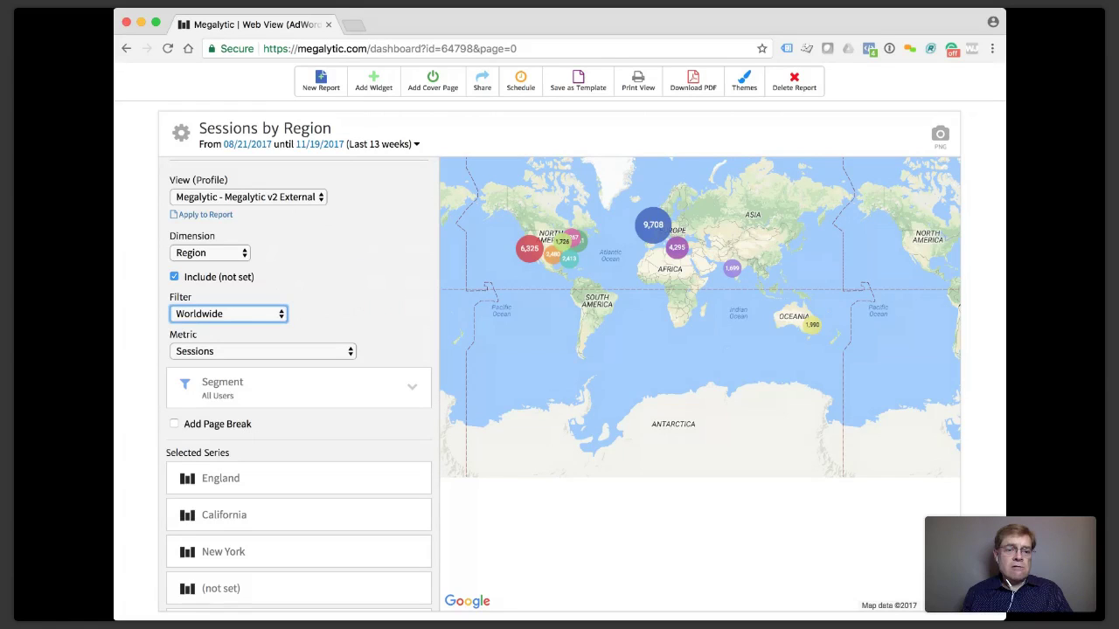
{"action": "left_click", "coordinate": [246, 316]}
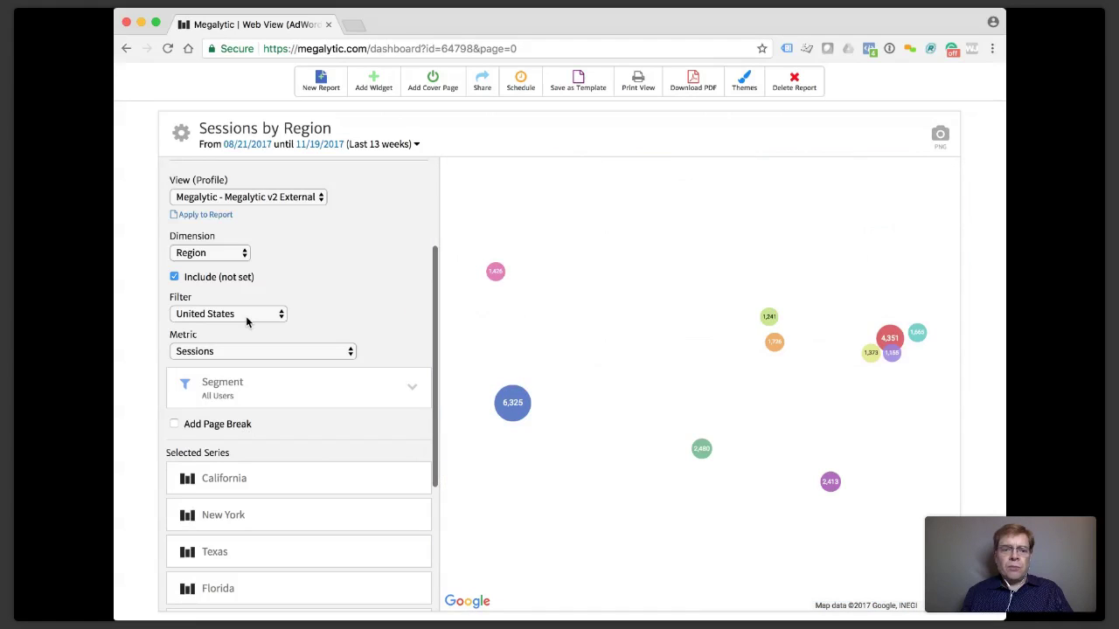
{"action": "left_click", "coordinate": [181, 134]}
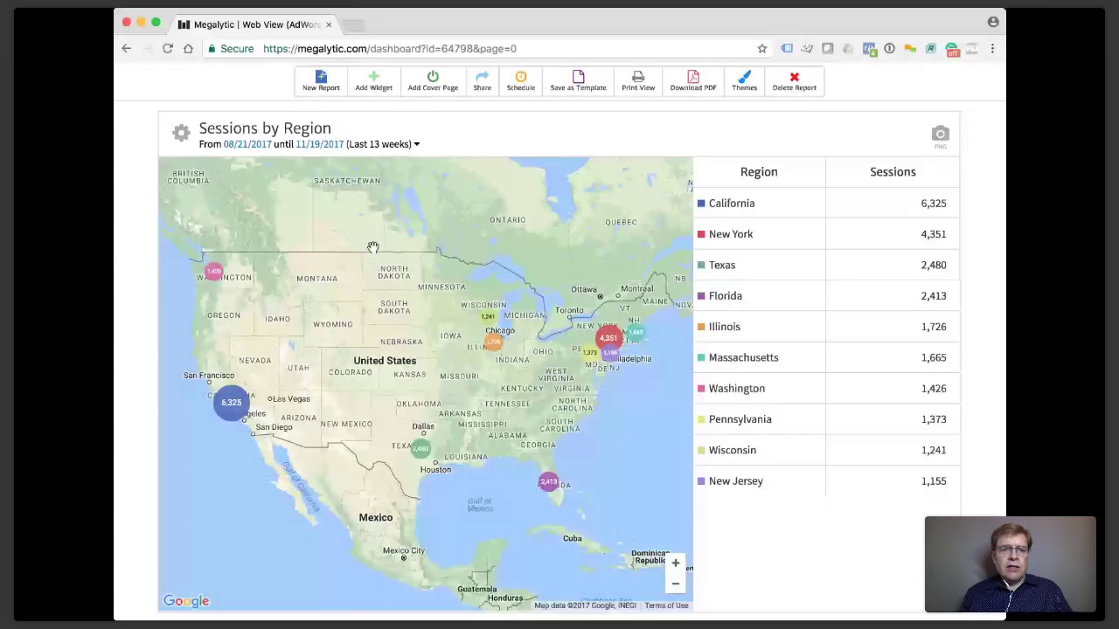
{"action": "left_click", "coordinate": [181, 133]}
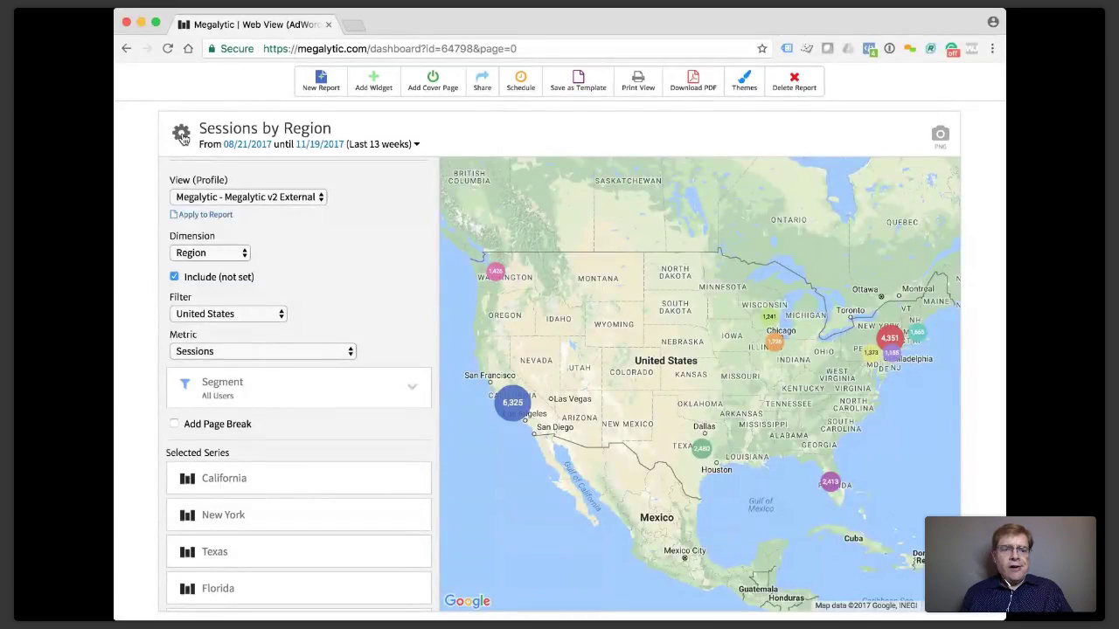
Convert the region map to a line chart, then to a weekly grouped bar chart.
{"action": "scroll", "coordinate": [259, 218], "scroll_direction": "up", "scroll_amount": 2}
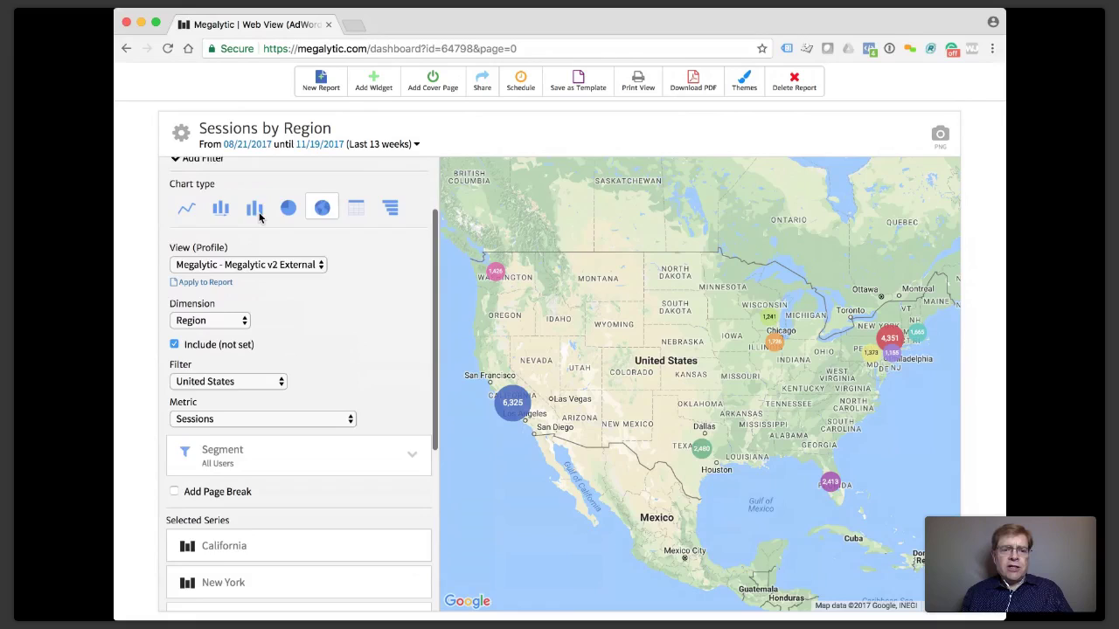
{"action": "scroll", "coordinate": [260, 217], "scroll_direction": "up", "scroll_amount": 1}
{"action": "left_click", "coordinate": [185, 247]}
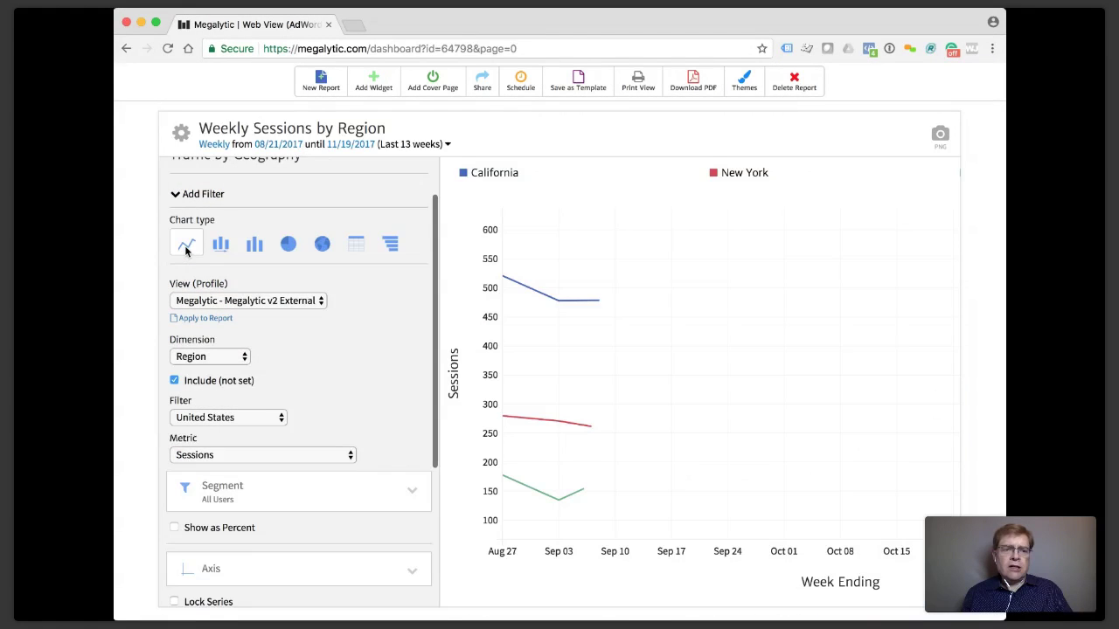
{"action": "left_click", "coordinate": [182, 140]}
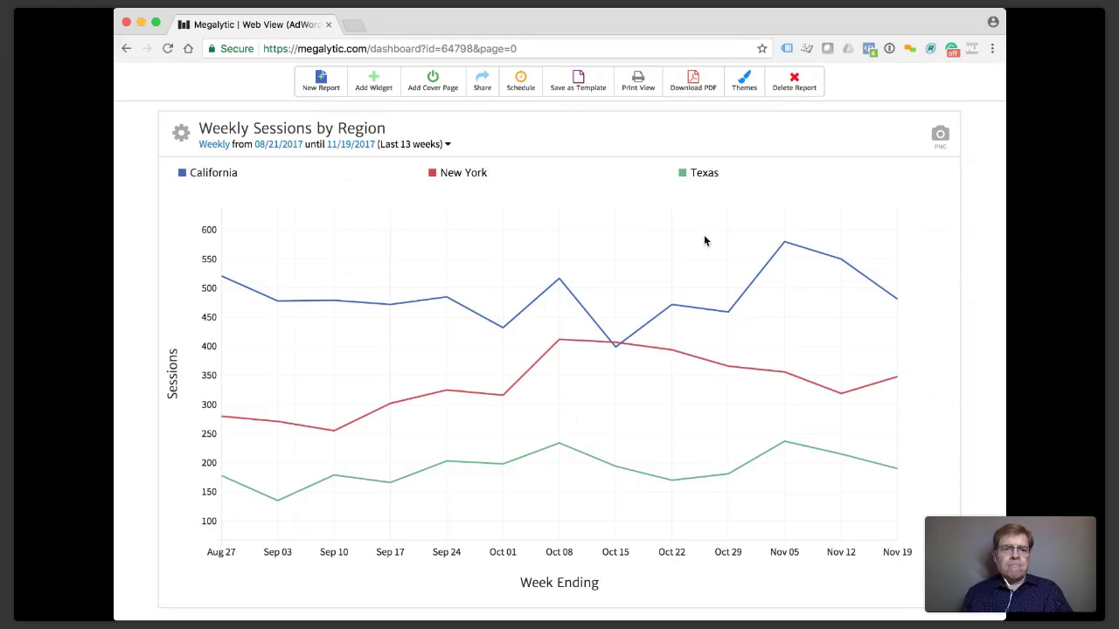
{"action": "left_click", "coordinate": [181, 133]}
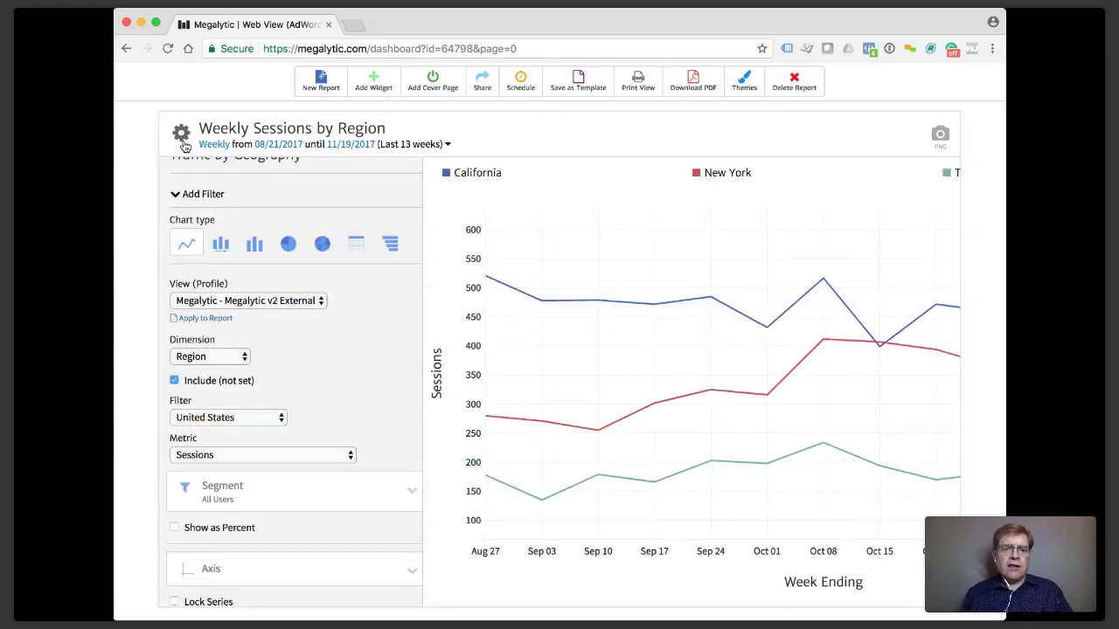
{"action": "left_click", "coordinate": [222, 247]}
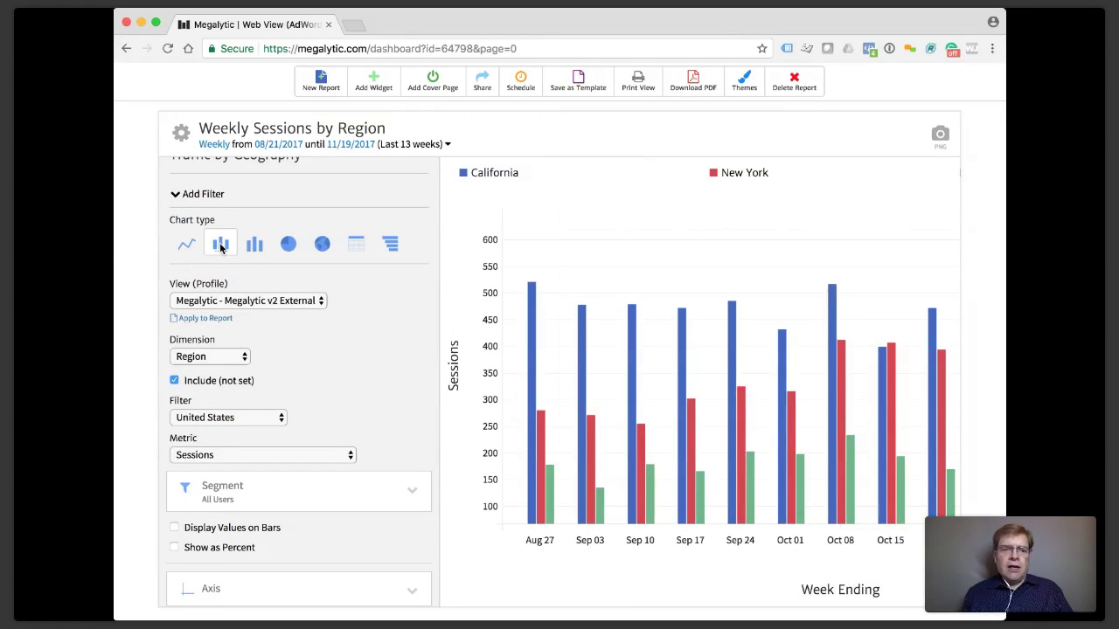
{"action": "left_click", "coordinate": [181, 133]}
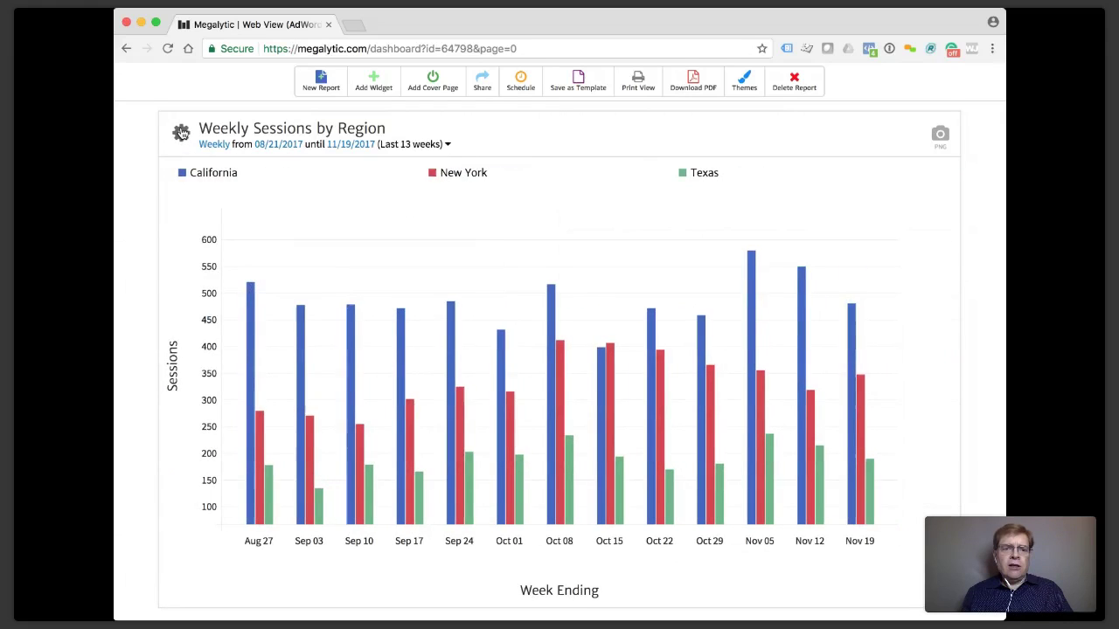
{"action": "left_click", "coordinate": [369, 146]}
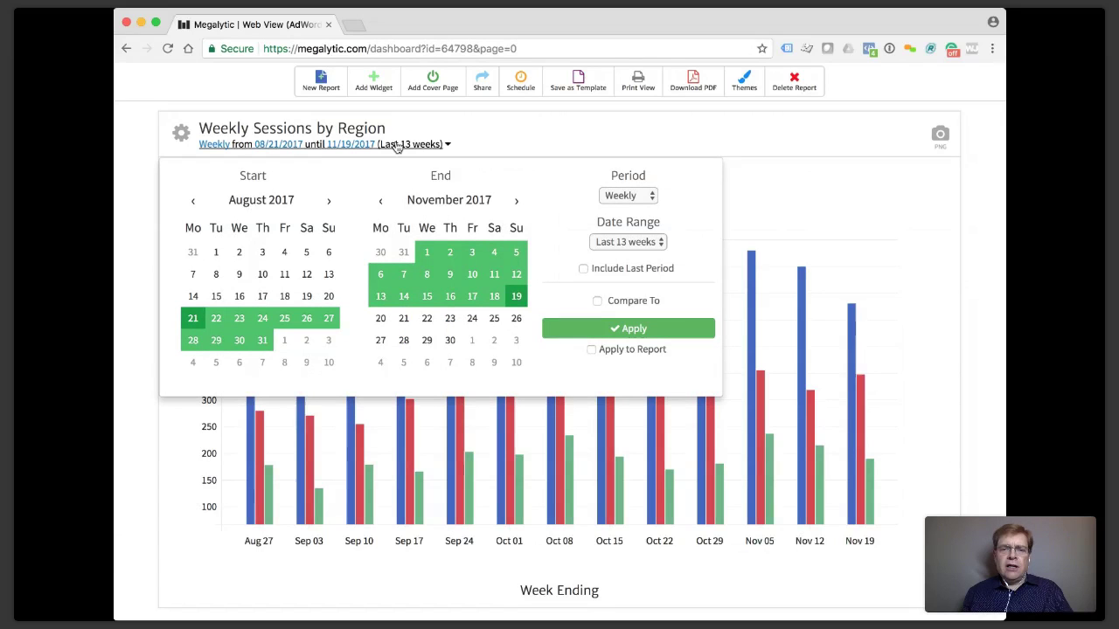
Set the chart to a Monthly period over the last 6 months, May–October 2017.
{"action": "left_click", "coordinate": [647, 196]}
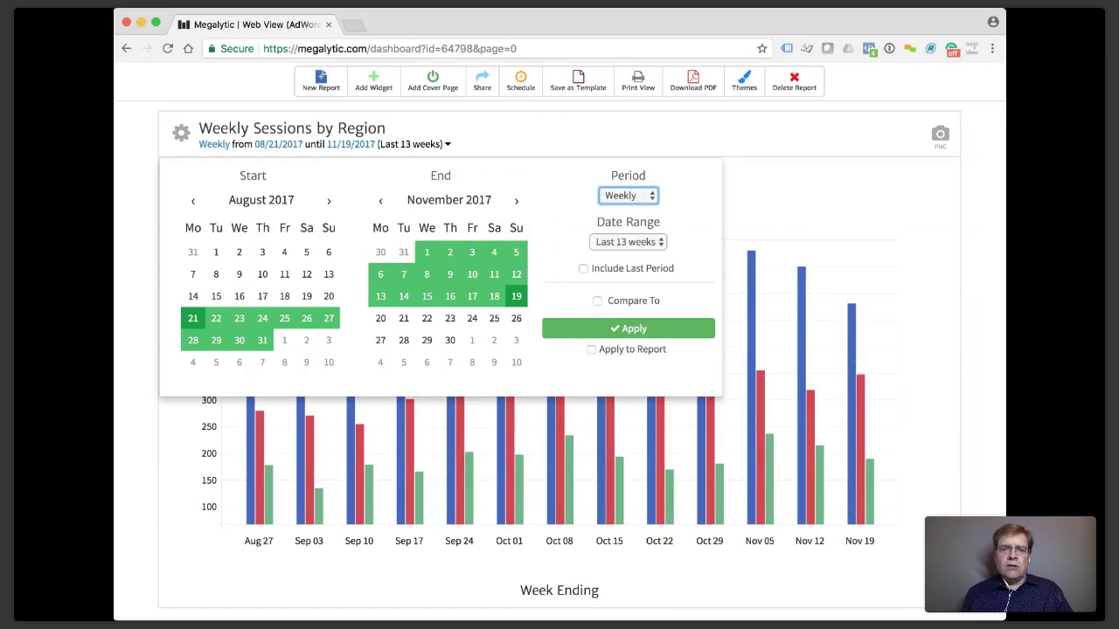
{"action": "left_click", "coordinate": [642, 213]}
{"action": "left_click", "coordinate": [638, 244]}
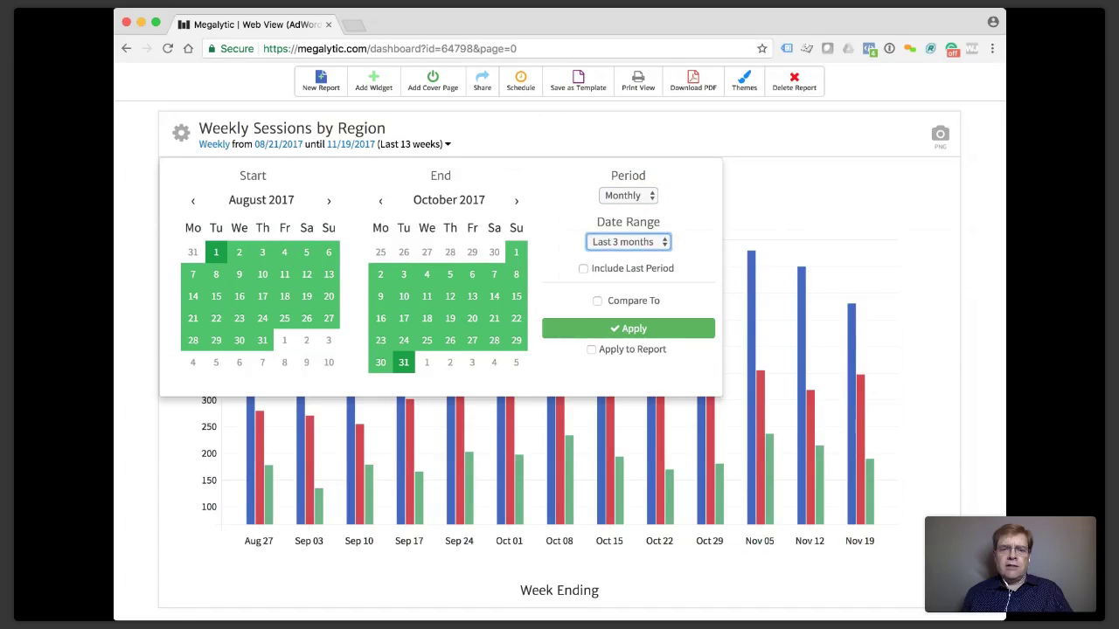
{"action": "left_click", "coordinate": [594, 327]}
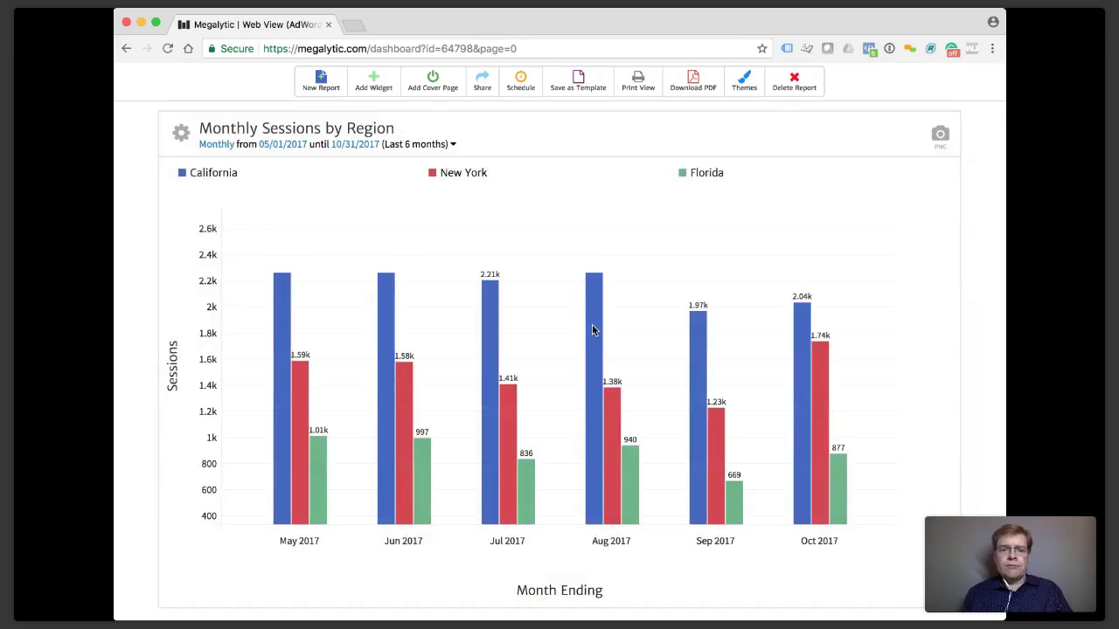
{"action": "left_click", "coordinate": [181, 140]}
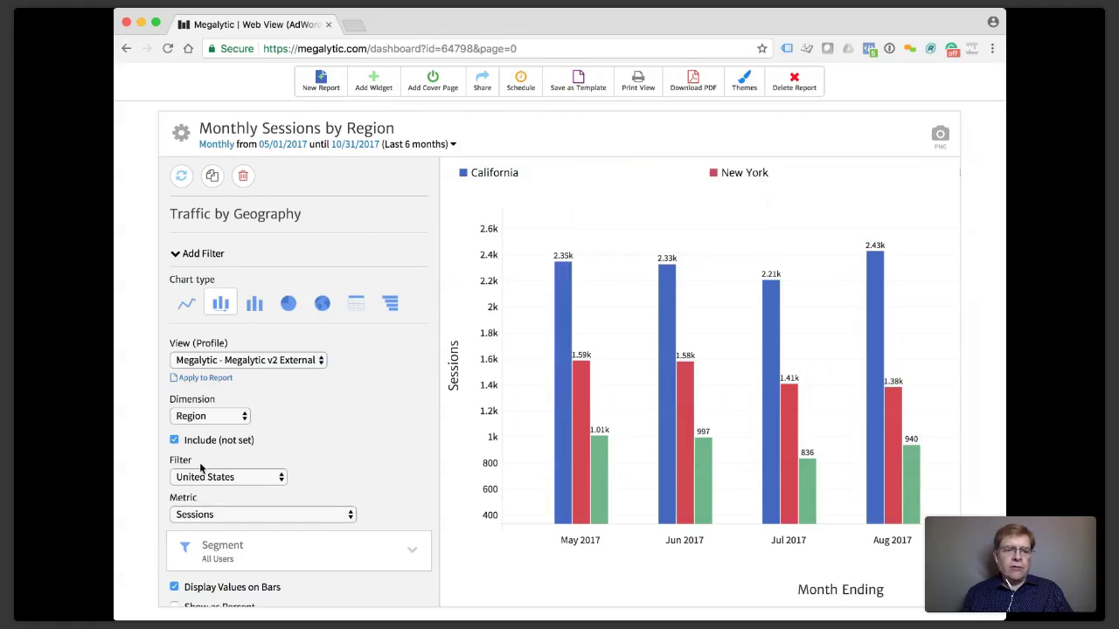
Hide the value labels on the chart's bars.
{"action": "scroll", "coordinate": [203, 475], "scroll_direction": "down", "scroll_amount": 2}
{"action": "left_click", "coordinate": [175, 490]}
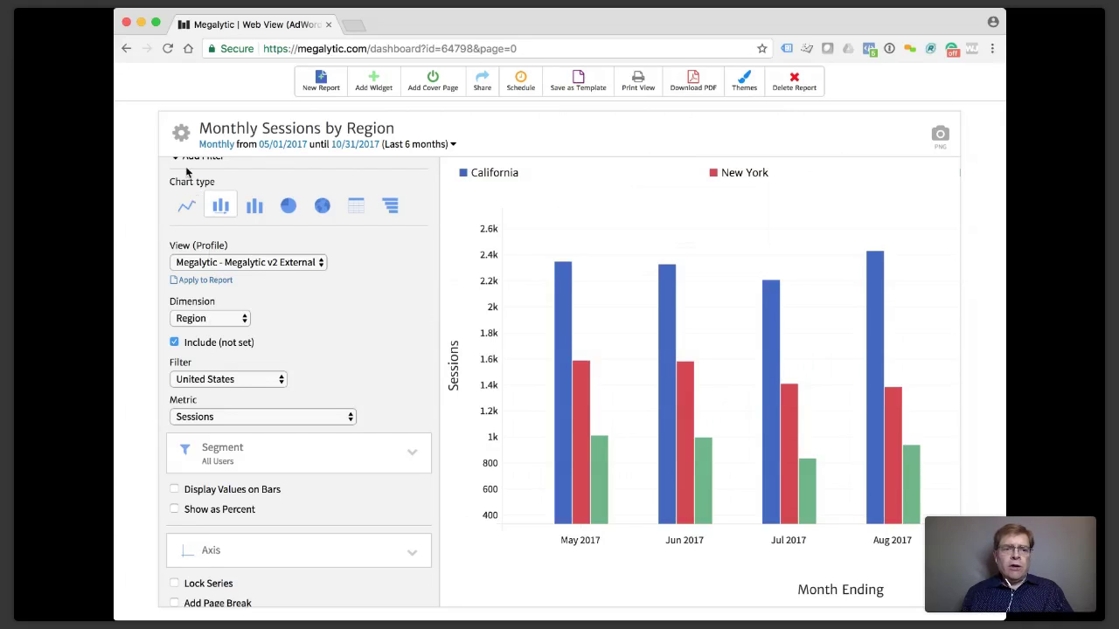
{"action": "left_click", "coordinate": [181, 132]}
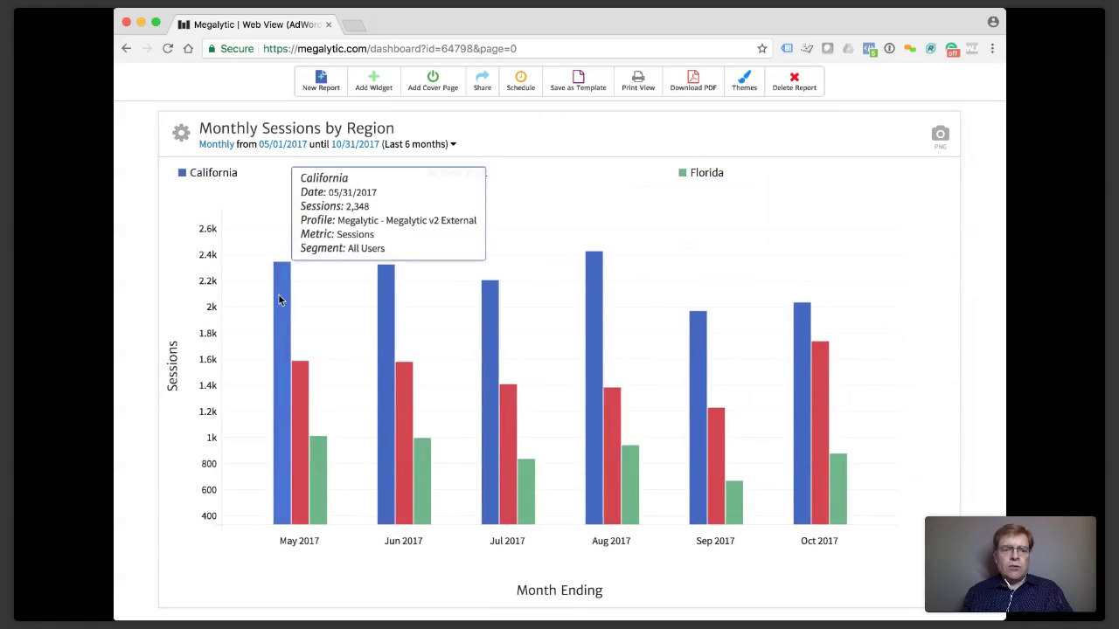
{"action": "mouse_move", "coordinate": [322, 447]}
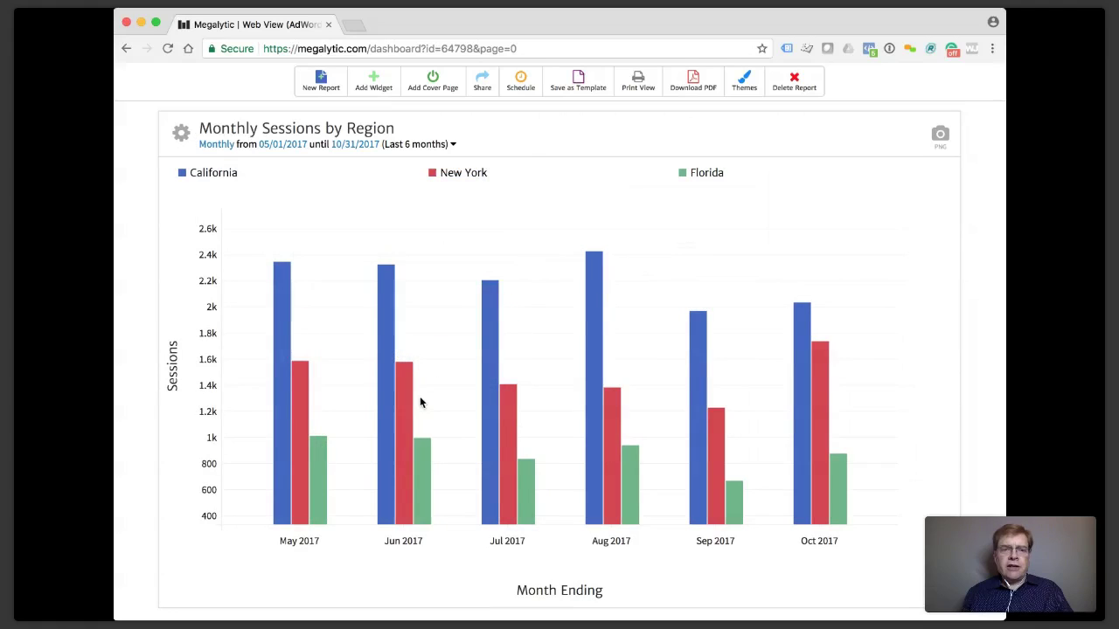
{"action": "mouse_move", "coordinate": [573, 328]}
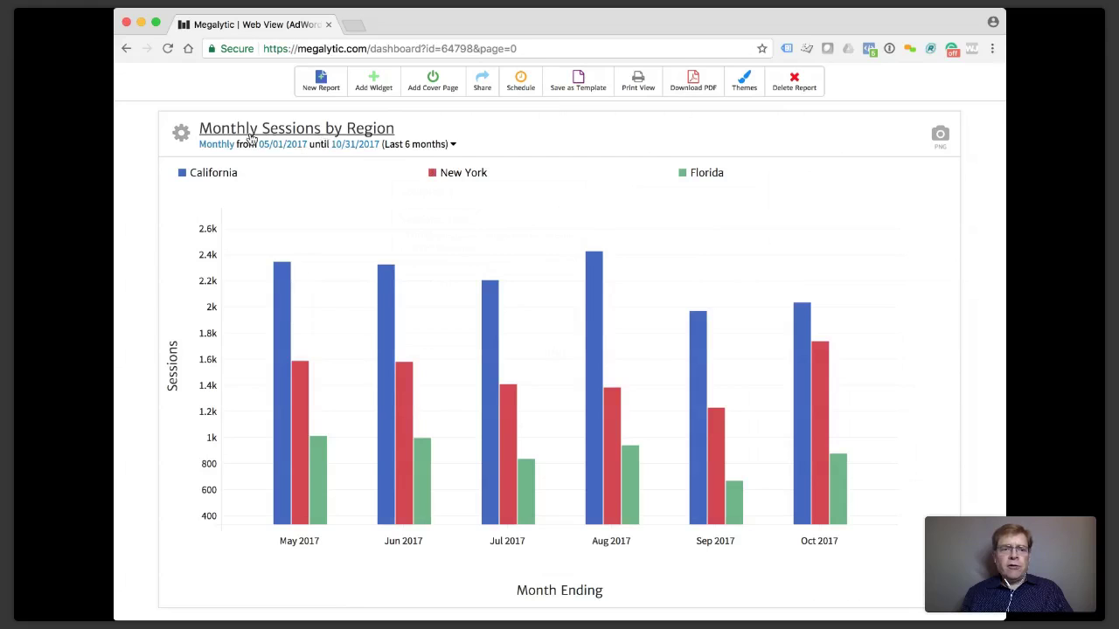
Replace the New York and Florida series with Texas as the only series.
{"action": "left_click", "coordinate": [184, 135]}
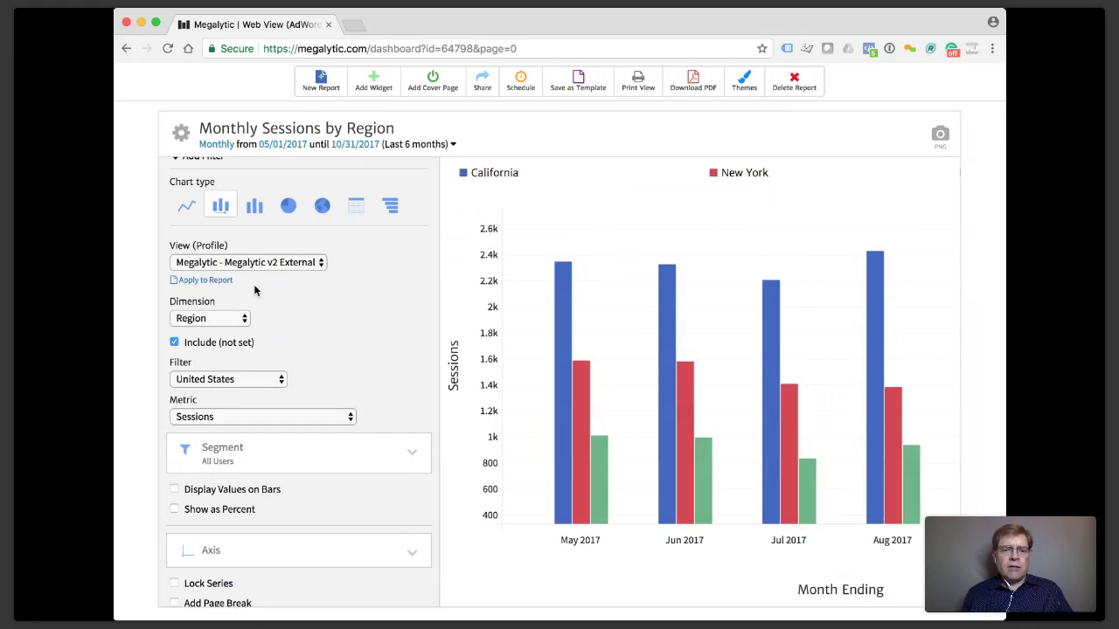
{"action": "scroll", "coordinate": [254, 284], "scroll_direction": "down", "scroll_amount": 4}
{"action": "scroll", "coordinate": [253, 290], "scroll_direction": "down", "scroll_amount": 3}
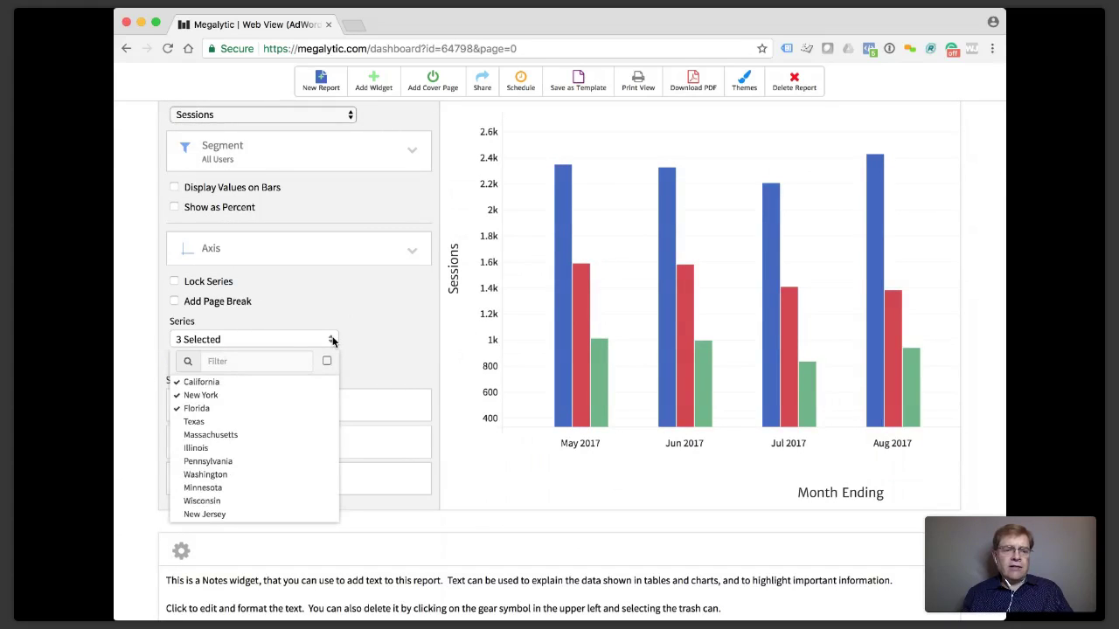
{"action": "left_click", "coordinate": [210, 396]}
{"action": "left_click", "coordinate": [209, 410]}
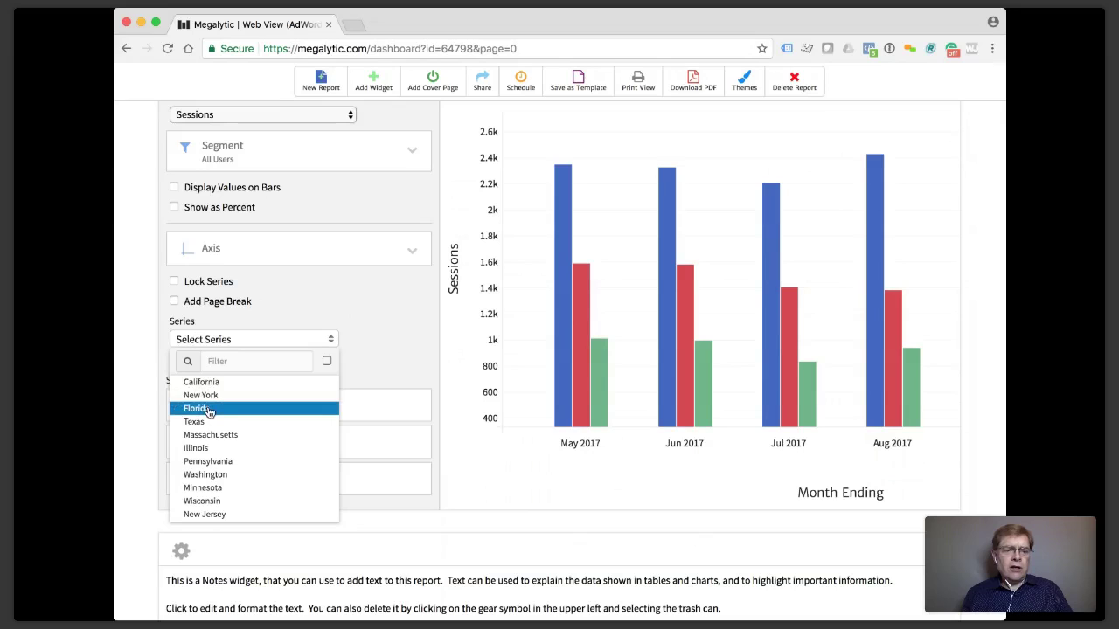
{"action": "left_click", "coordinate": [196, 423]}
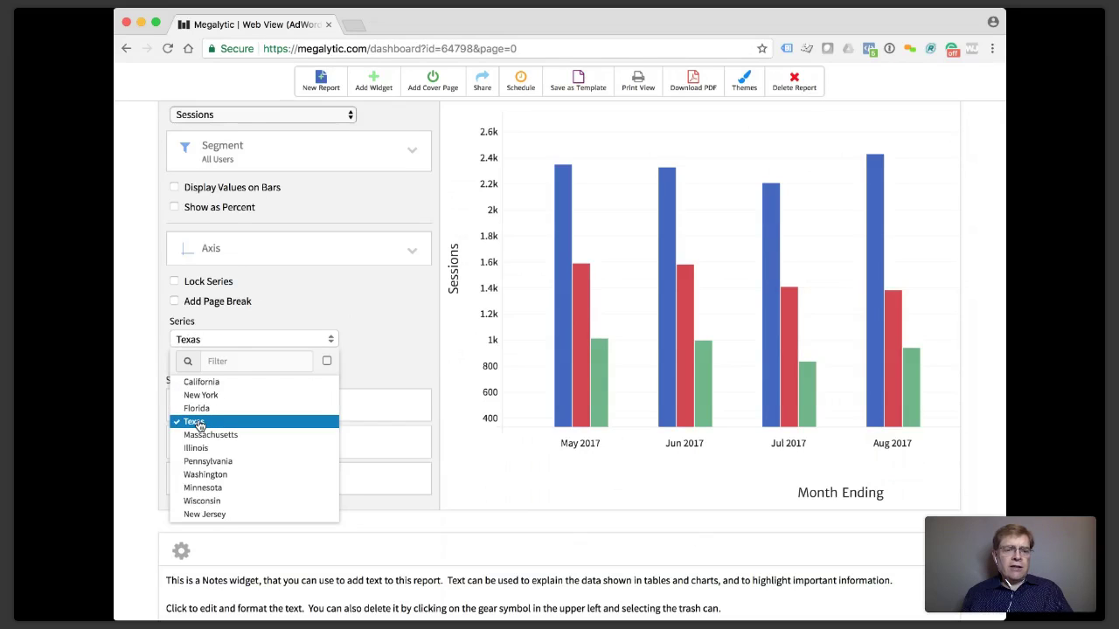
{"action": "left_click", "coordinate": [317, 285]}
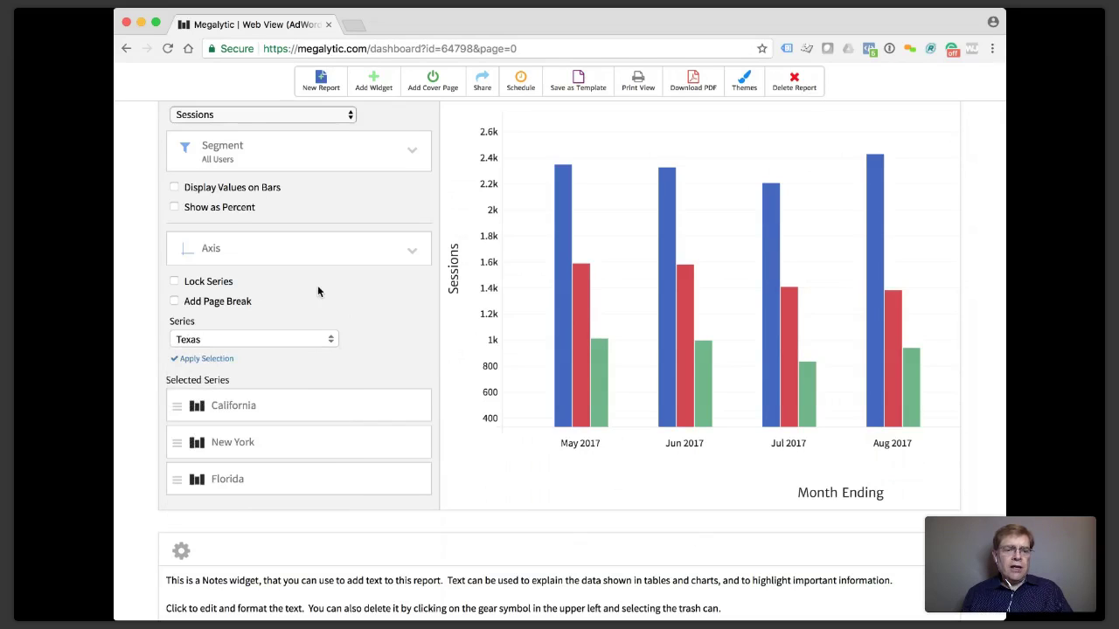
{"action": "left_click", "coordinate": [206, 359]}
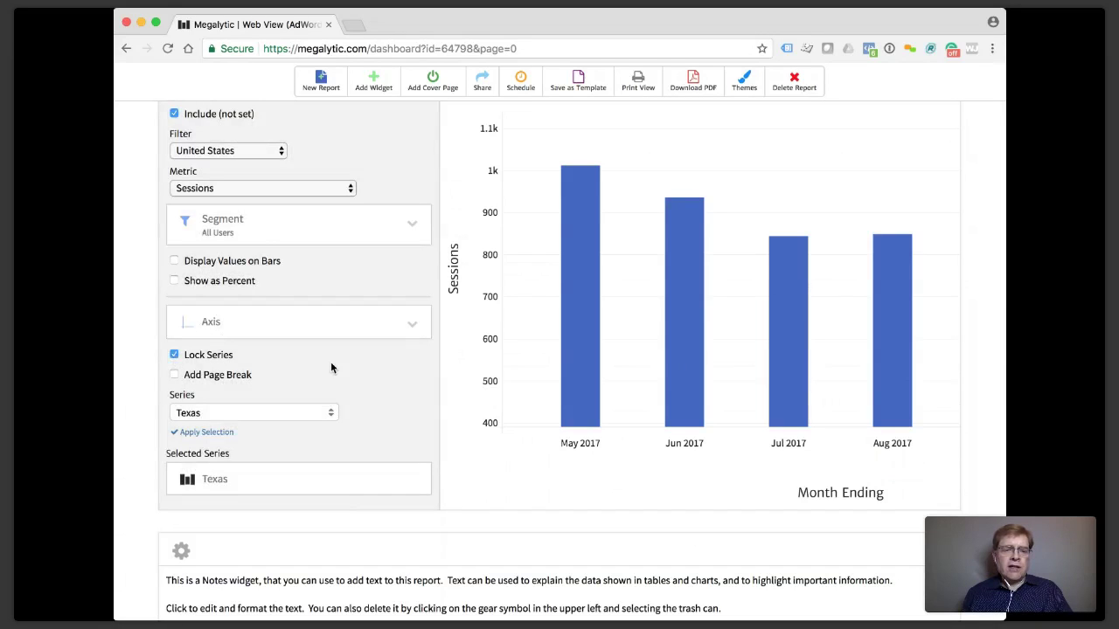
{"action": "scroll", "coordinate": [330, 367], "scroll_direction": "up", "scroll_amount": 5}
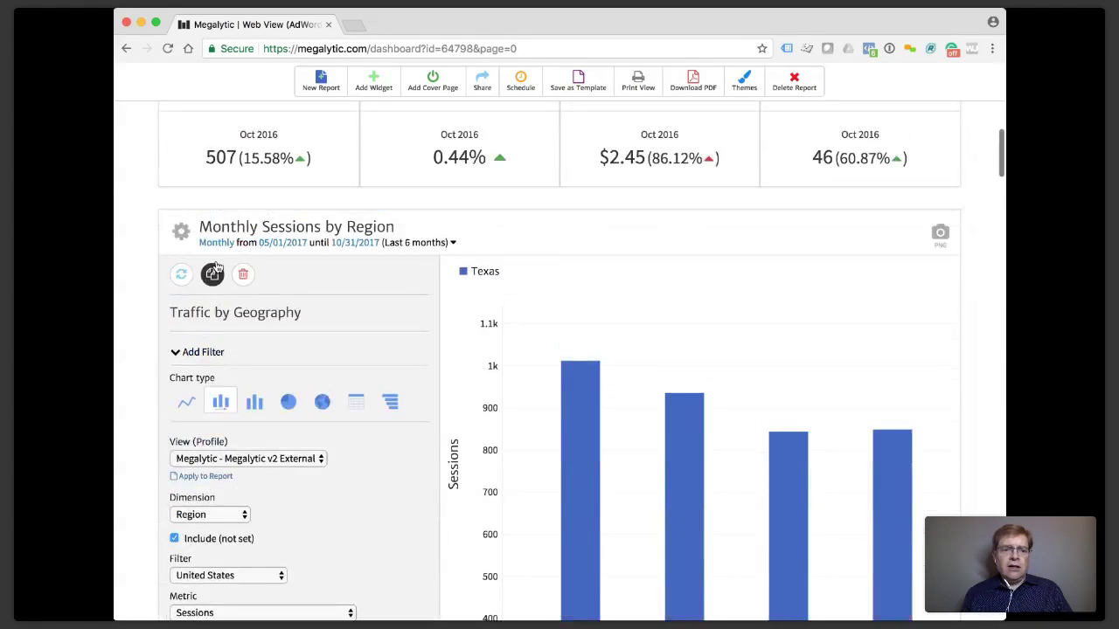
Set the Texas chart's date range to Last 12 months, November 2016–October 2017.
{"action": "left_click", "coordinate": [181, 231]}
{"action": "scroll", "coordinate": [161, 294], "scroll_direction": "down", "scroll_amount": 2}
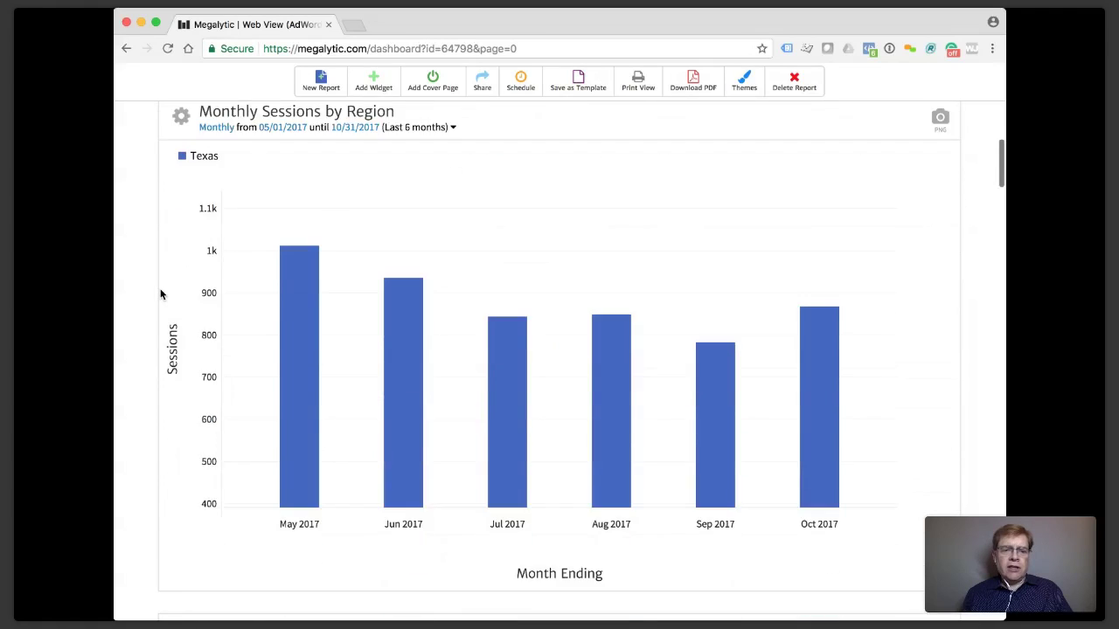
{"action": "scroll", "coordinate": [161, 294], "scroll_direction": "down", "scroll_amount": 1}
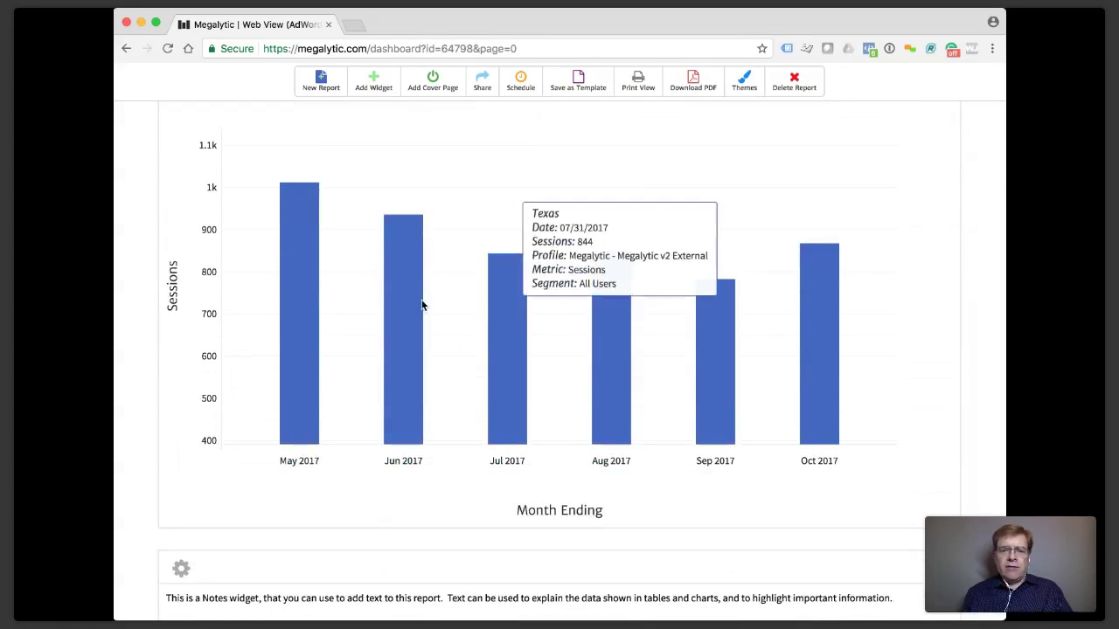
{"action": "scroll", "coordinate": [321, 295], "scroll_direction": "up", "scroll_amount": 2}
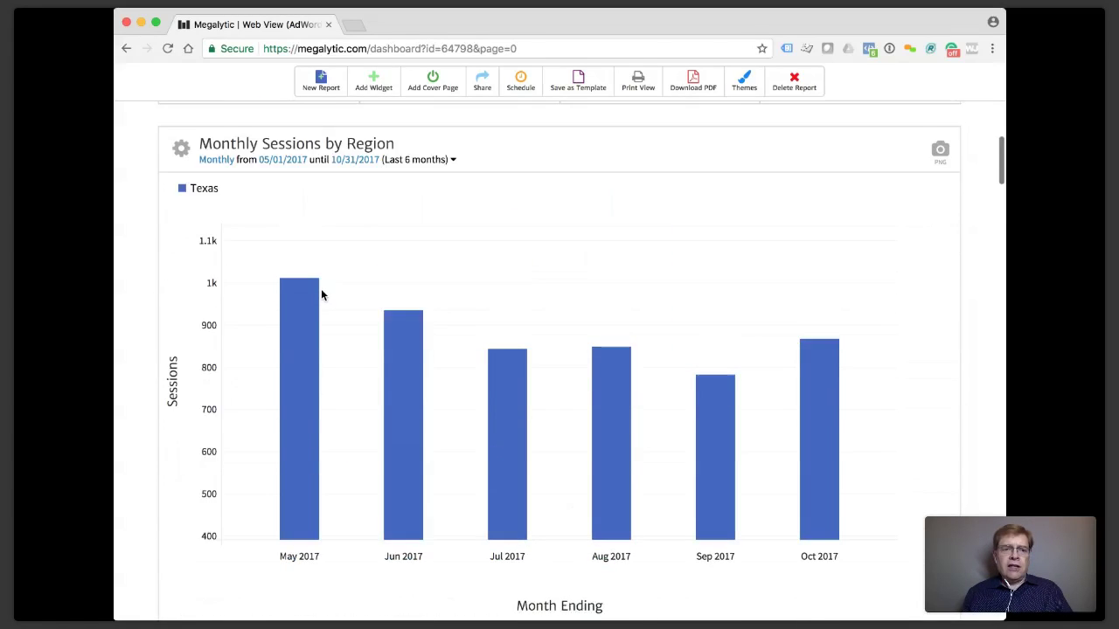
{"action": "left_click", "coordinate": [376, 176]}
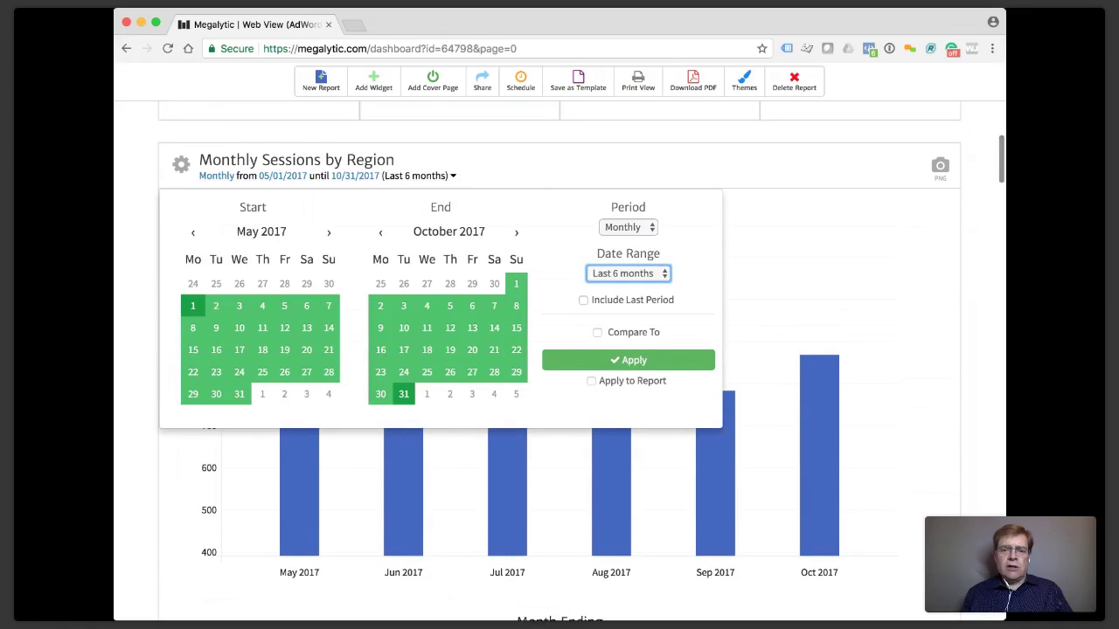
{"action": "left_click", "coordinate": [627, 359]}
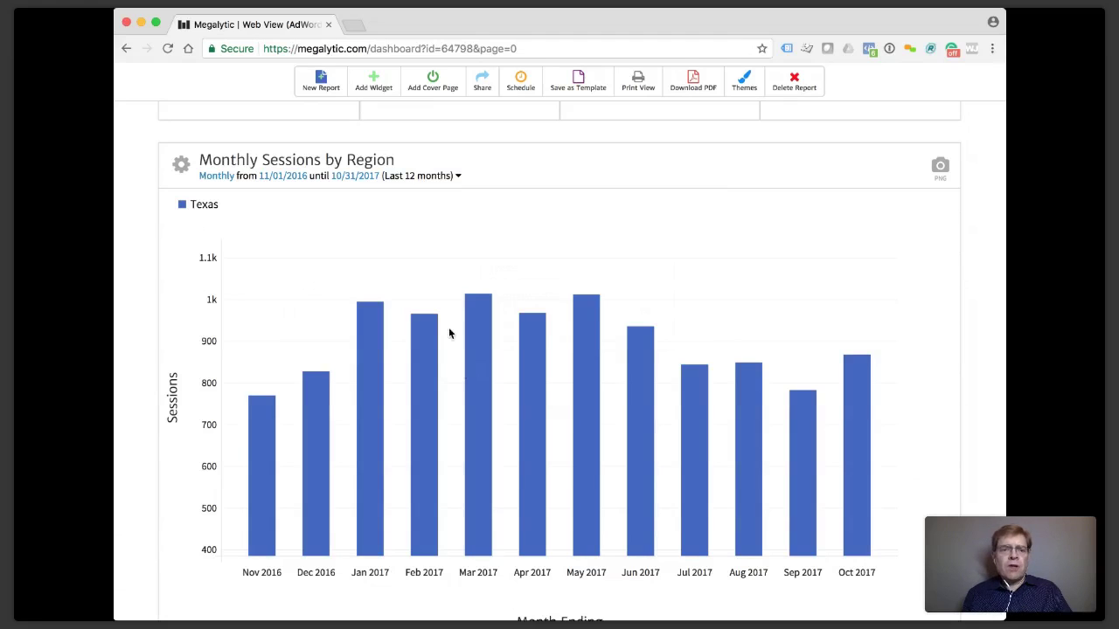
{"action": "left_click", "coordinate": [402, 178]}
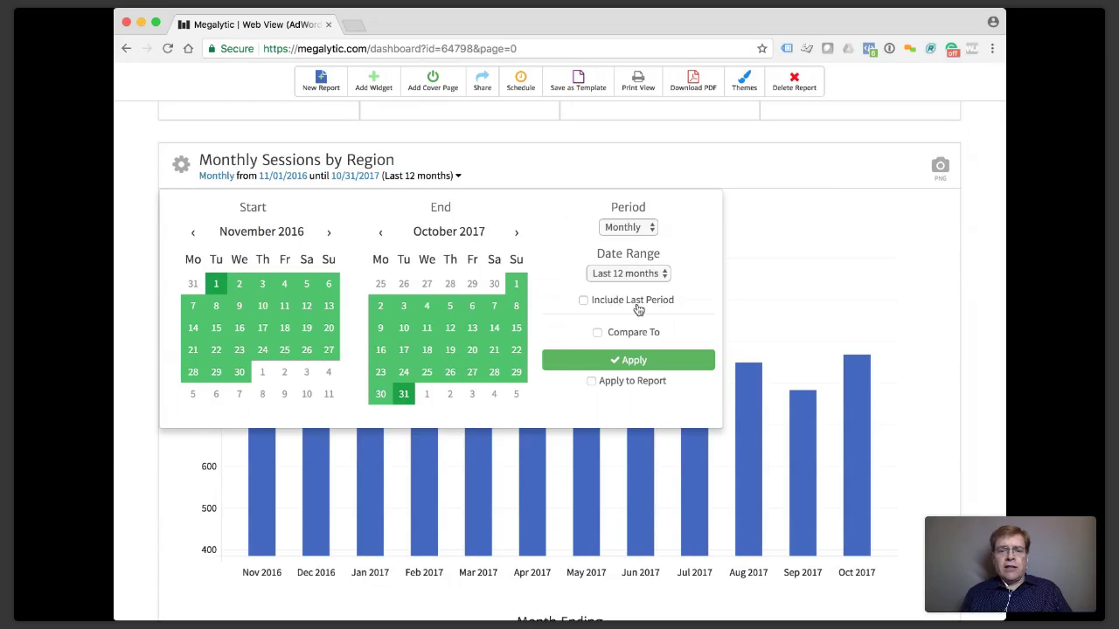
{"action": "left_click", "coordinate": [584, 301]}
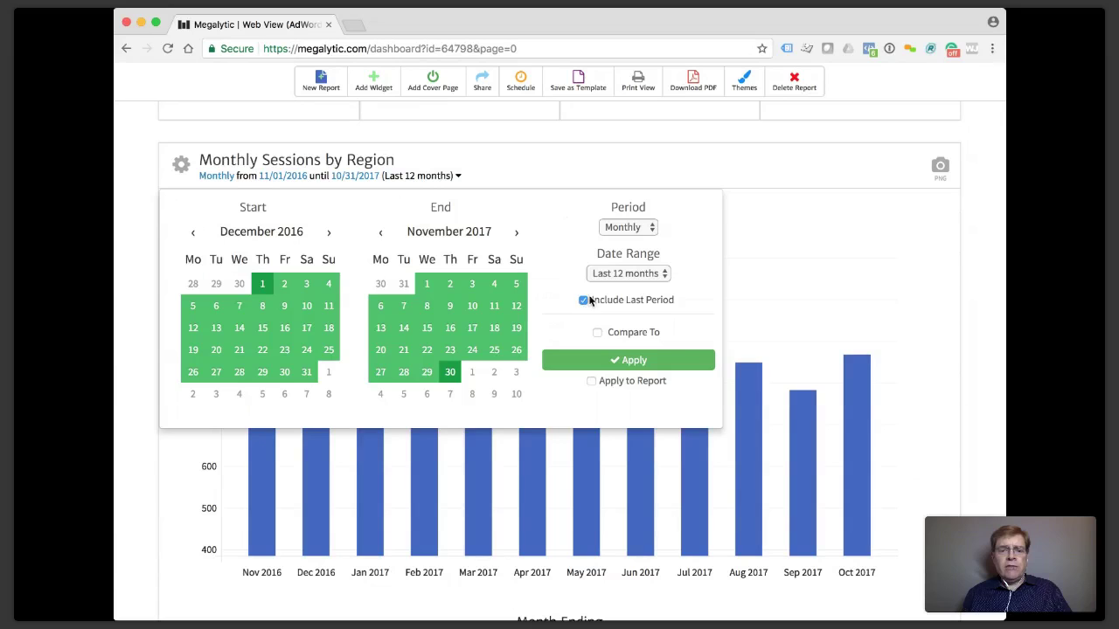
{"action": "left_click", "coordinate": [586, 360]}
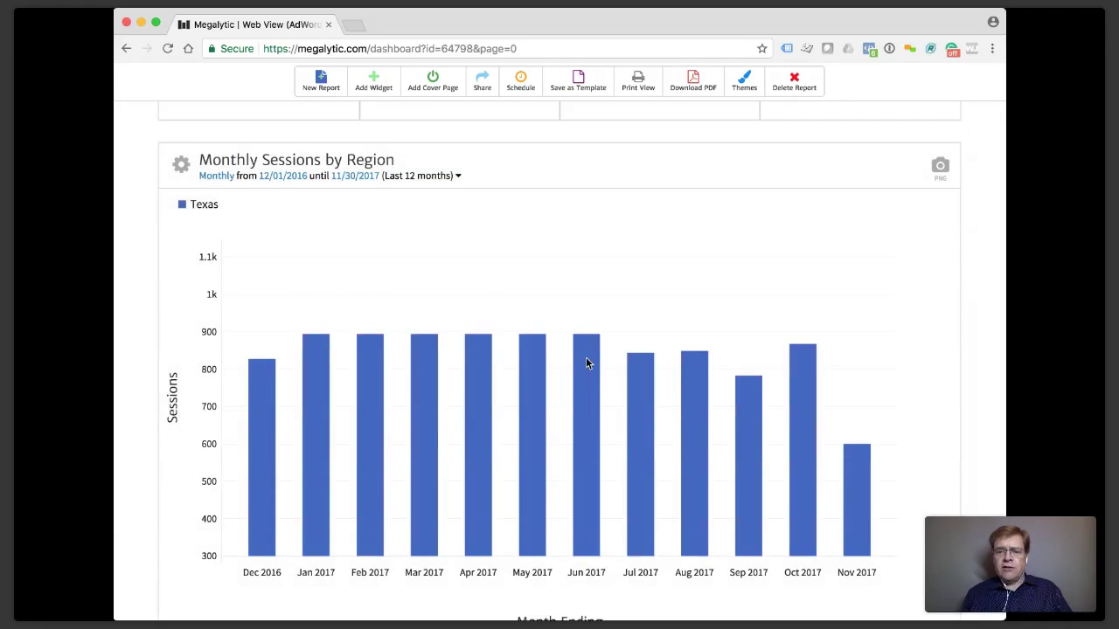
{"action": "mouse_move", "coordinate": [861, 482]}
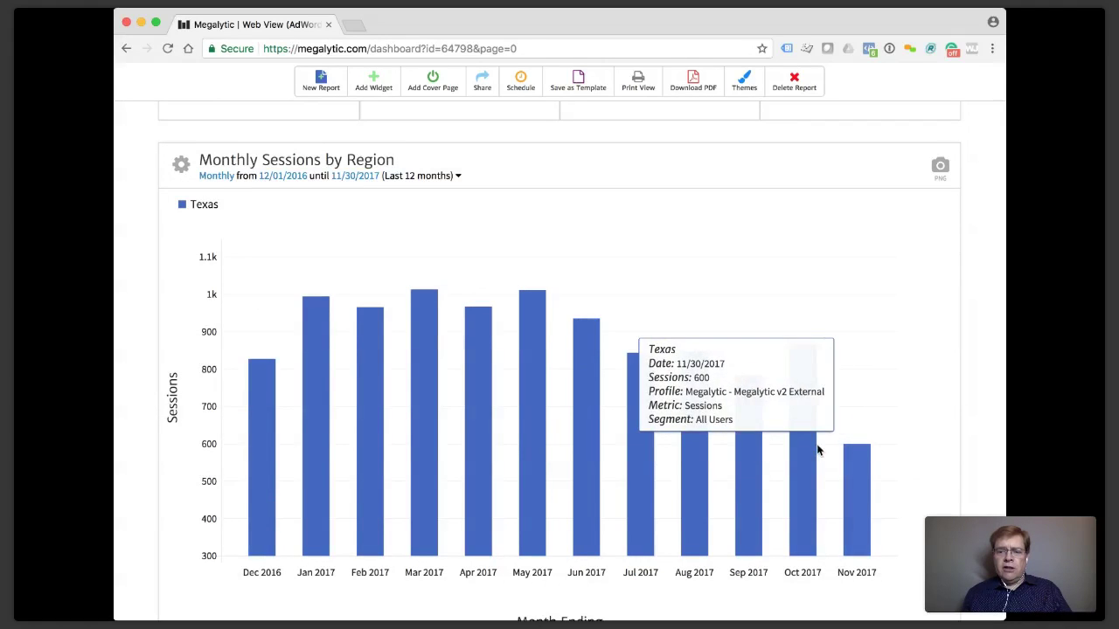
{"action": "mouse_move", "coordinate": [790, 441]}
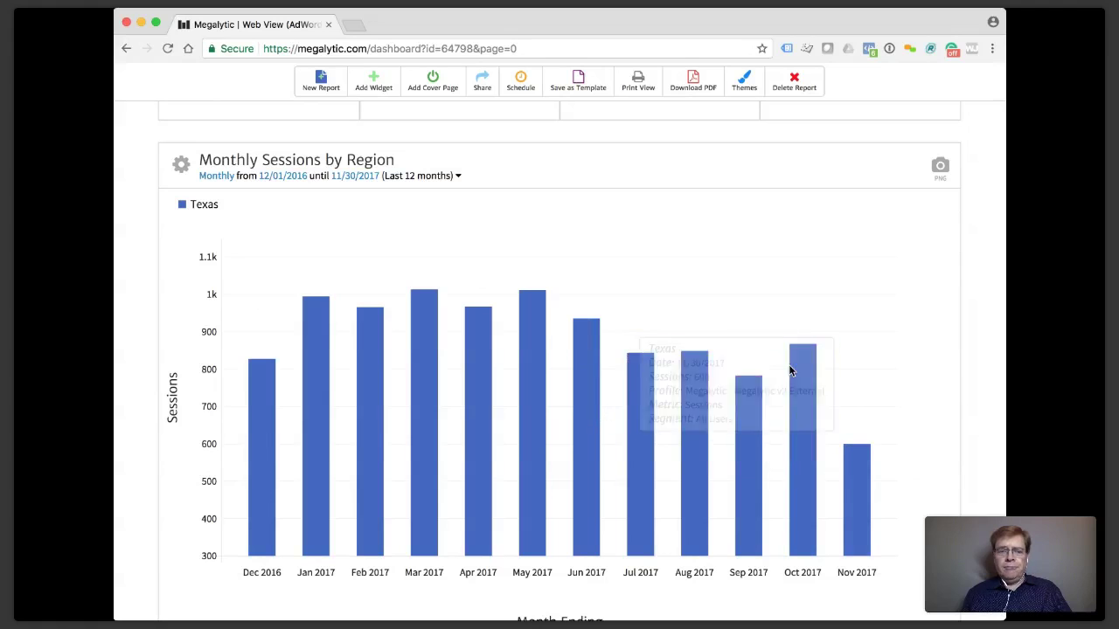
{"action": "left_click", "coordinate": [426, 179]}
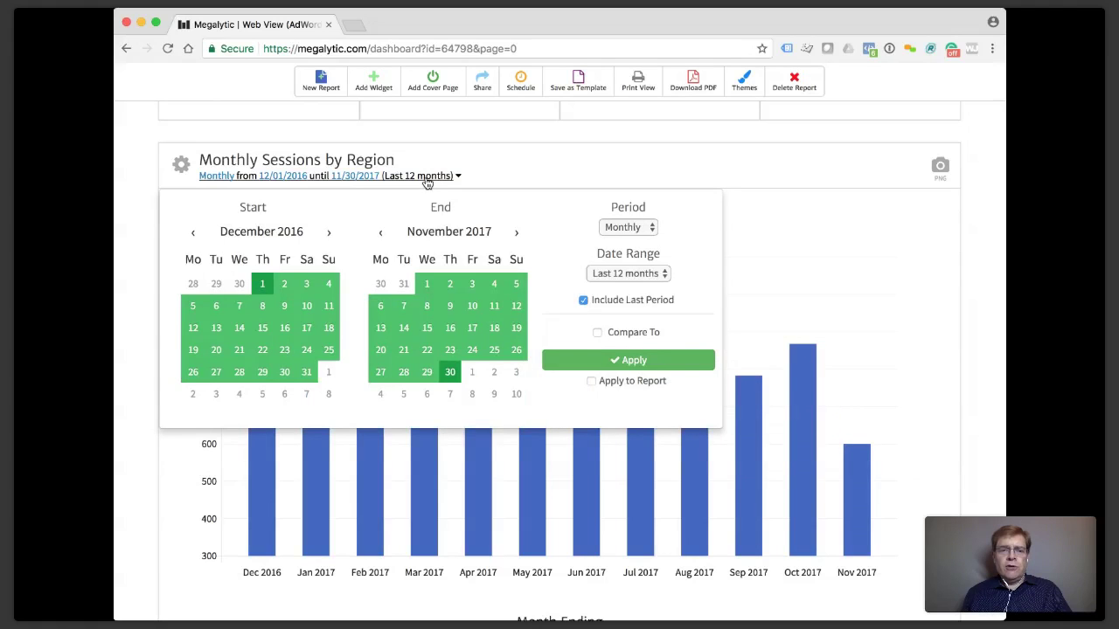
{"action": "left_click", "coordinate": [584, 301]}
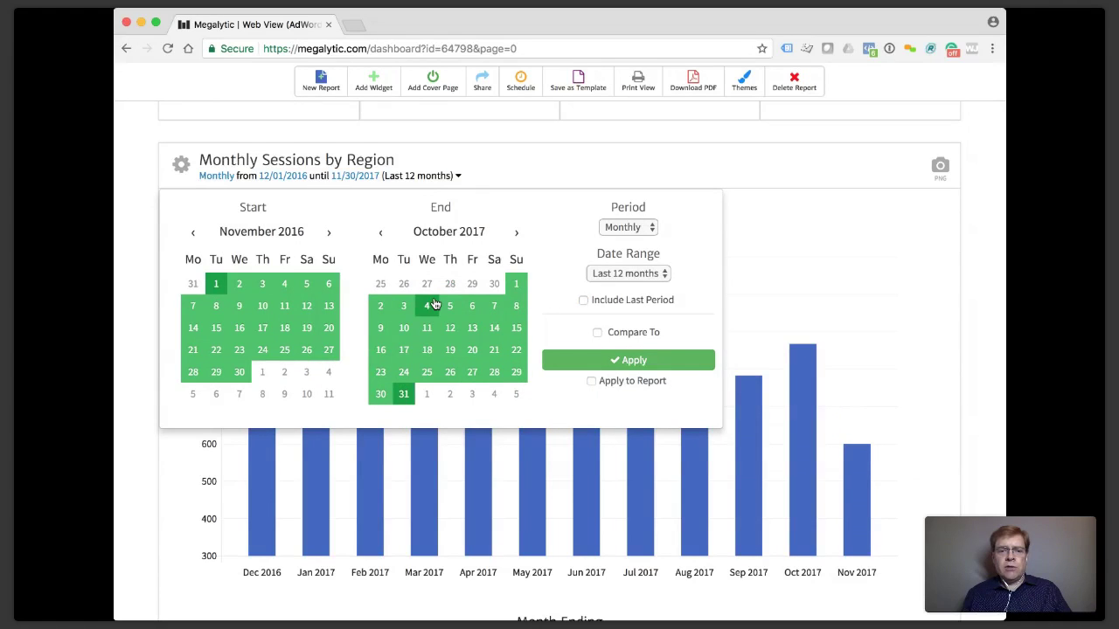
{"action": "left_click", "coordinate": [566, 366]}
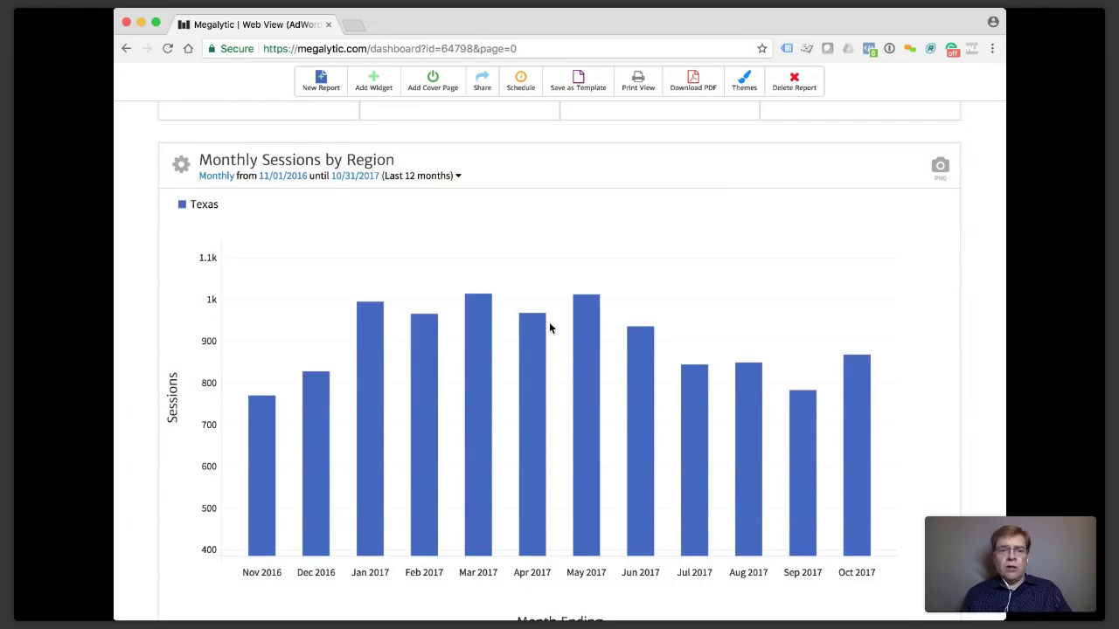
{"action": "left_click", "coordinate": [412, 176]}
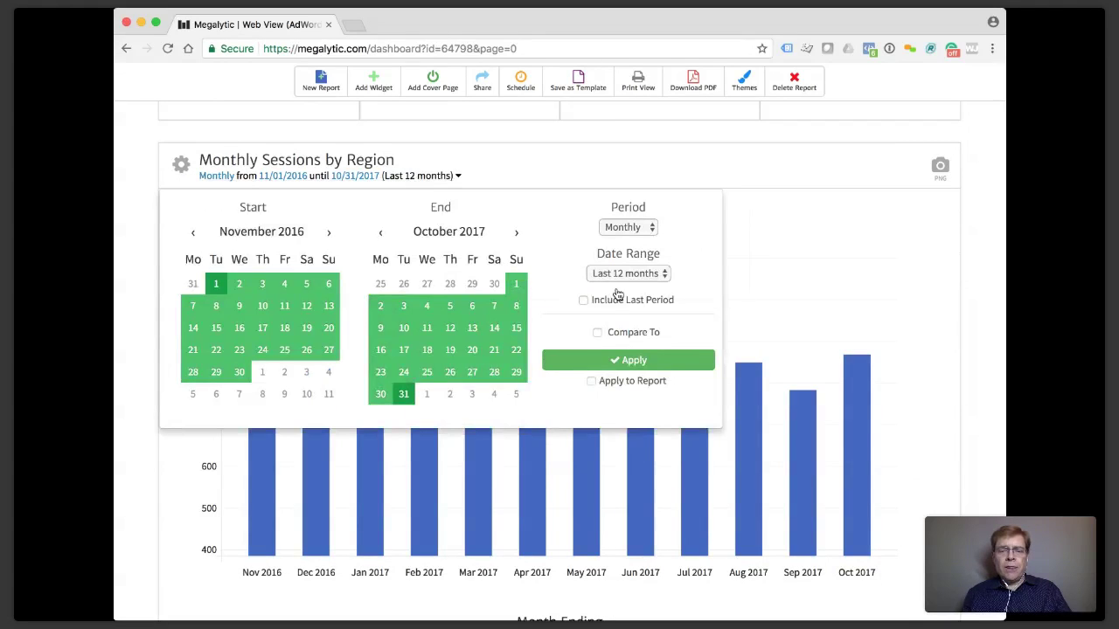
Apply a custom date range running from January 2016 to December 2016.
{"action": "left_click", "coordinate": [194, 236]}
{"action": "left_click", "coordinate": [194, 236]}
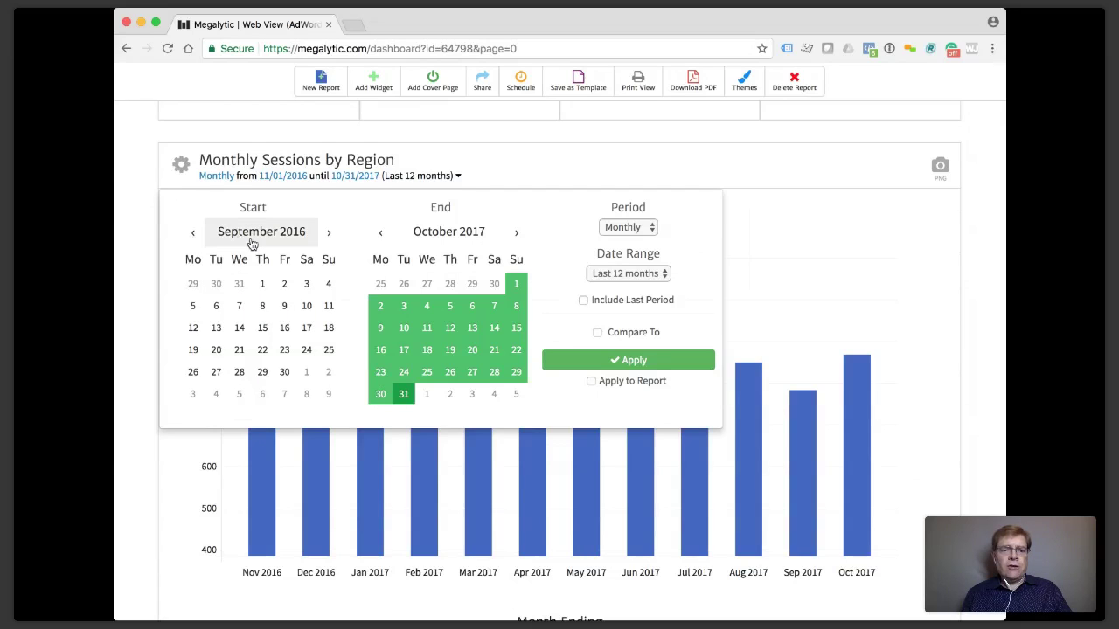
{"action": "left_click", "coordinate": [251, 236]}
{"action": "left_click", "coordinate": [214, 270]}
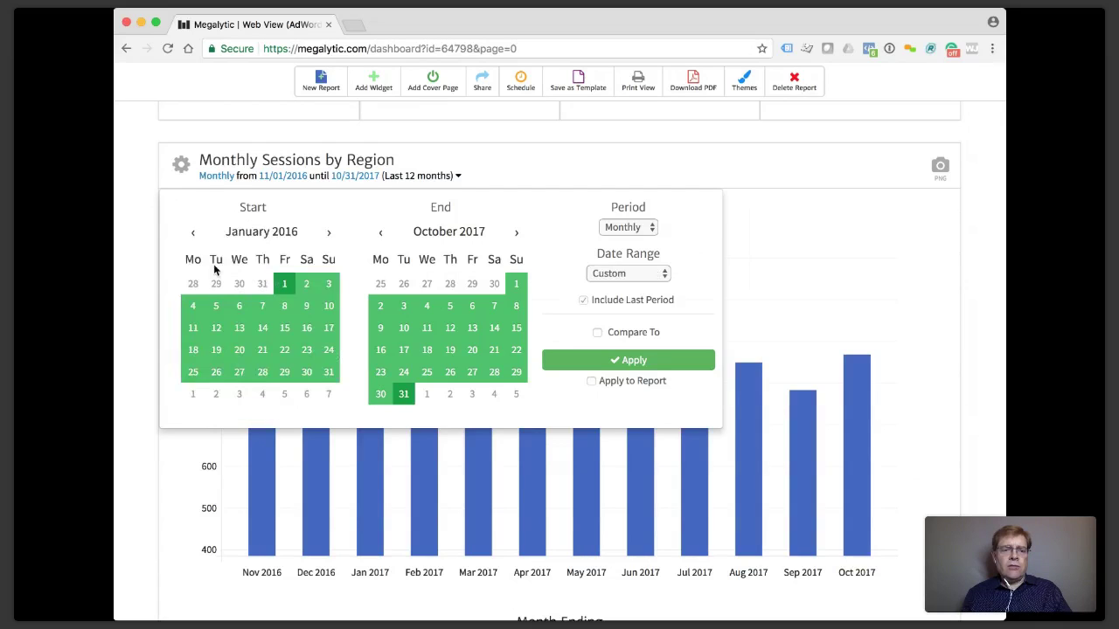
{"action": "left_click", "coordinate": [442, 234]}
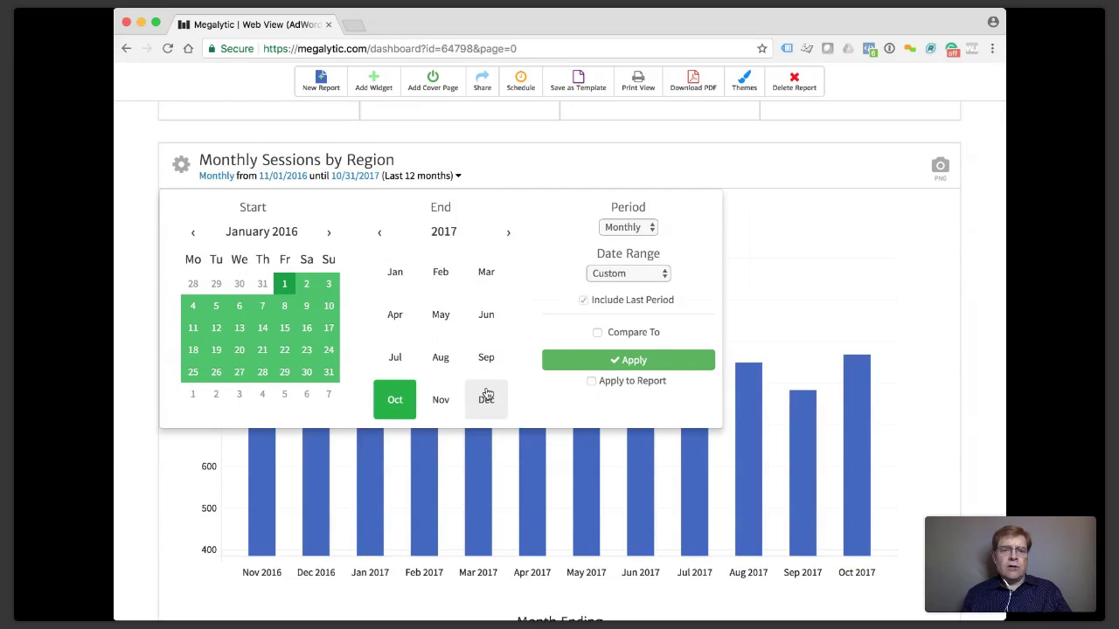
{"action": "left_click", "coordinate": [486, 398]}
{"action": "left_click", "coordinate": [379, 242]}
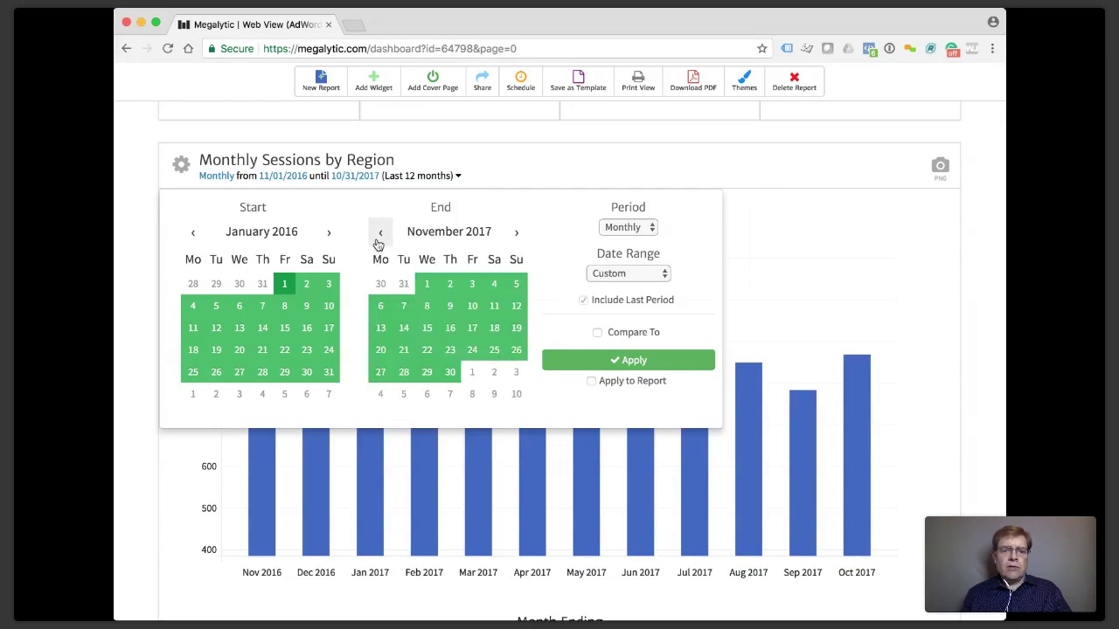
{"action": "left_click", "coordinate": [433, 236]}
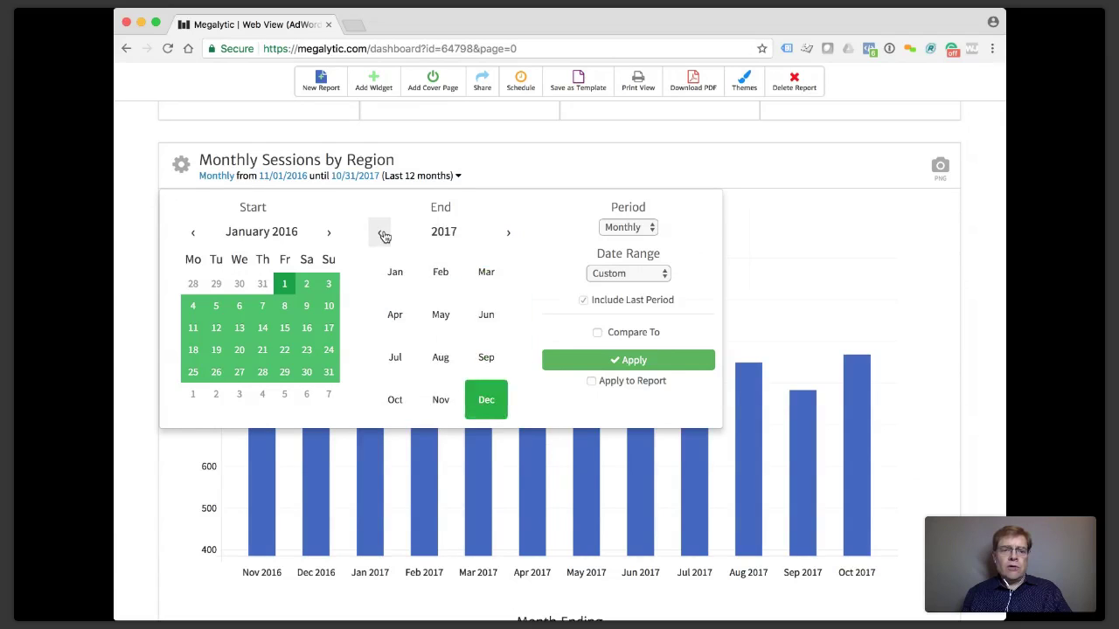
{"action": "left_click", "coordinate": [382, 234]}
{"action": "left_click", "coordinate": [487, 396]}
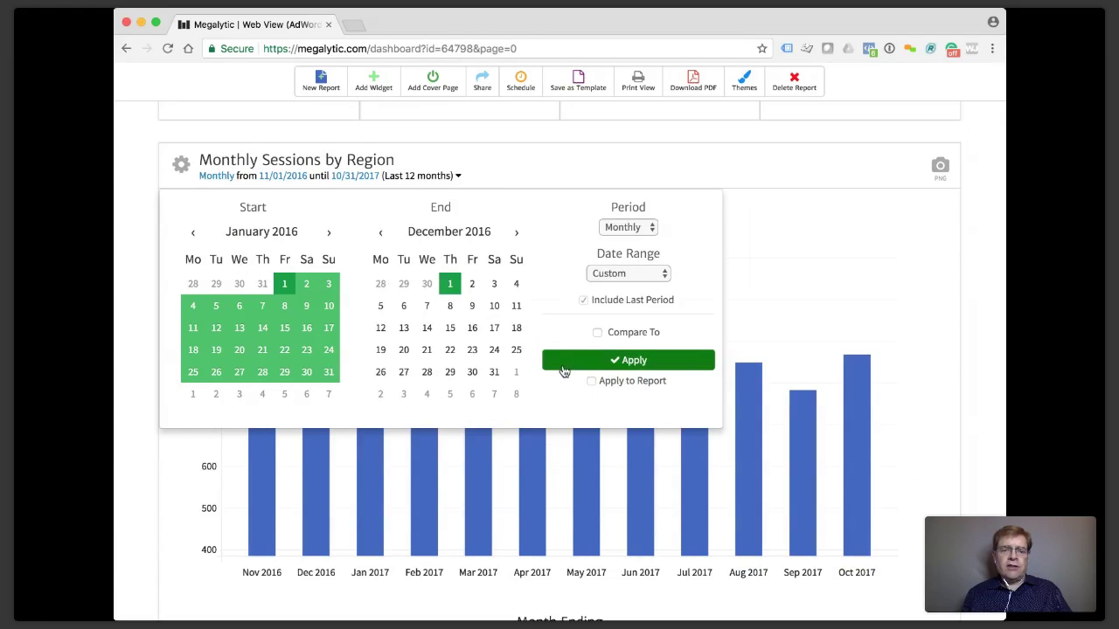
{"action": "left_click", "coordinate": [563, 362]}
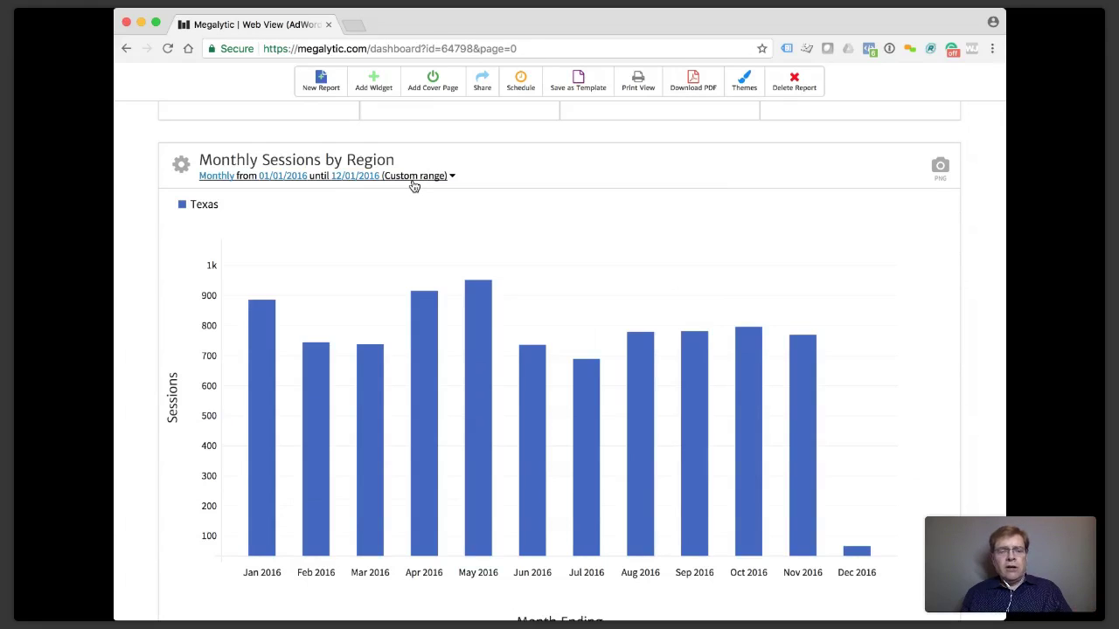
Extend the custom range end to December 31, 2016 so December is complete.
{"action": "left_click", "coordinate": [415, 177]}
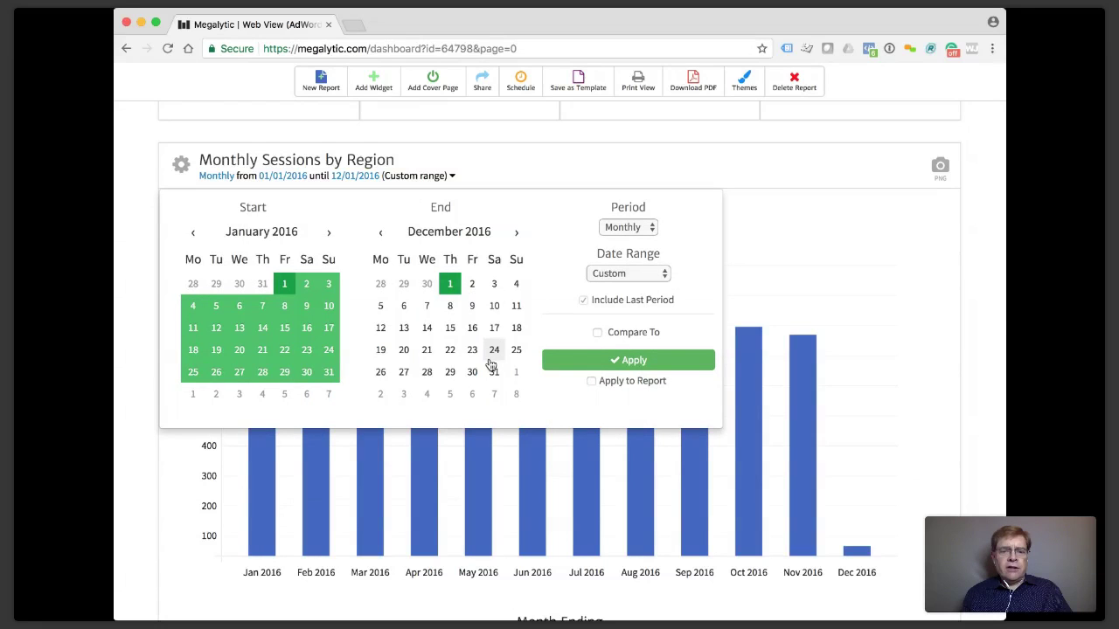
{"action": "left_click", "coordinate": [494, 373]}
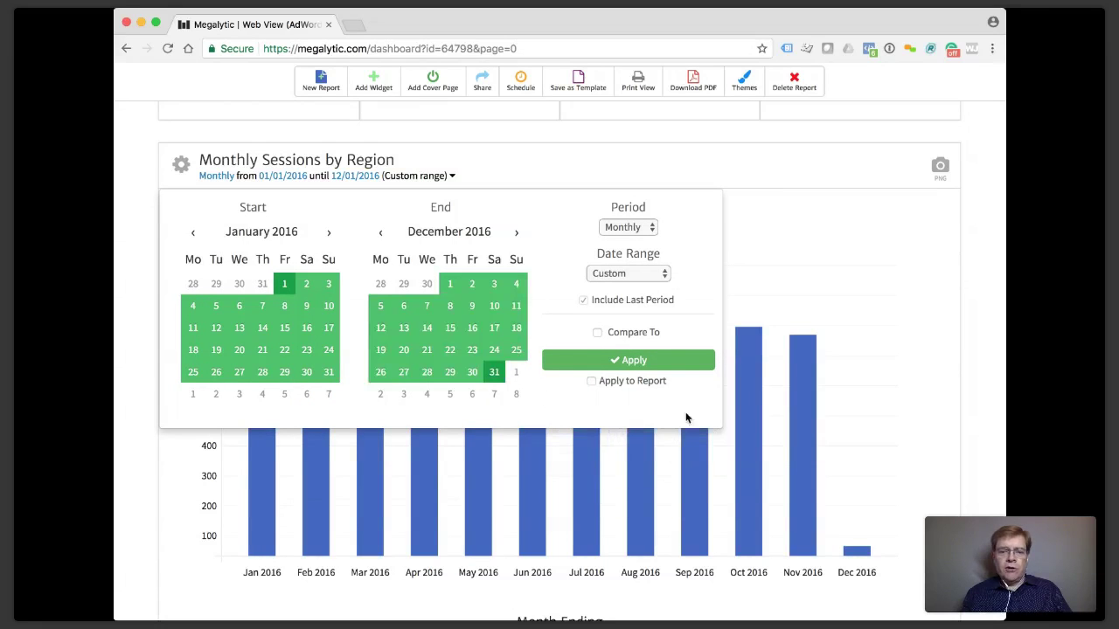
{"action": "left_click", "coordinate": [656, 368]}
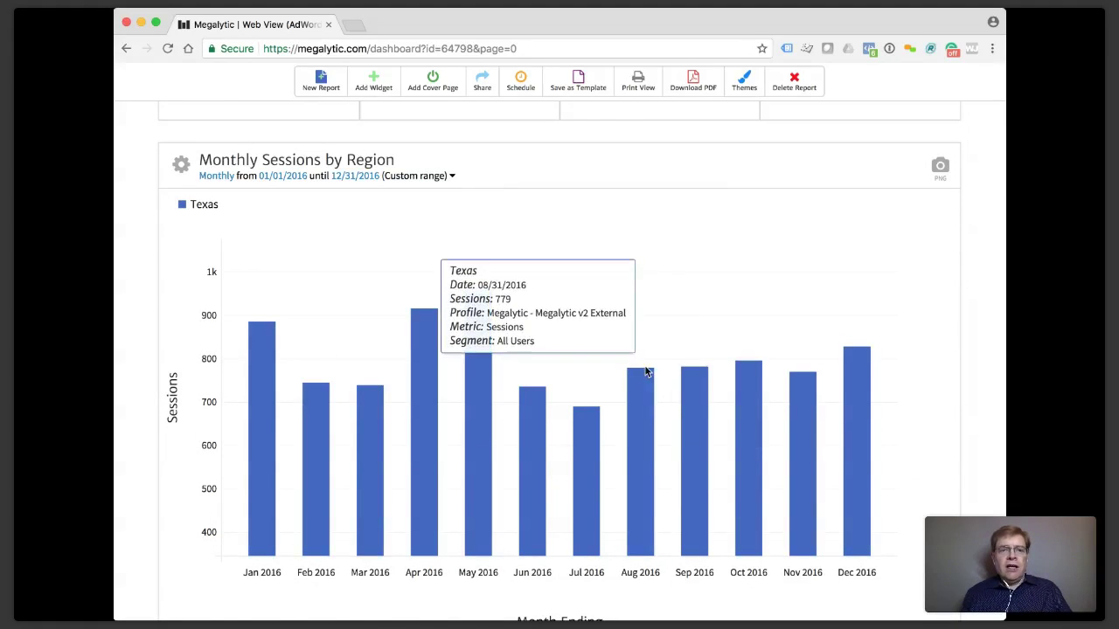
{"action": "scroll", "coordinate": [647, 373], "scroll_direction": "up", "scroll_amount": 2}
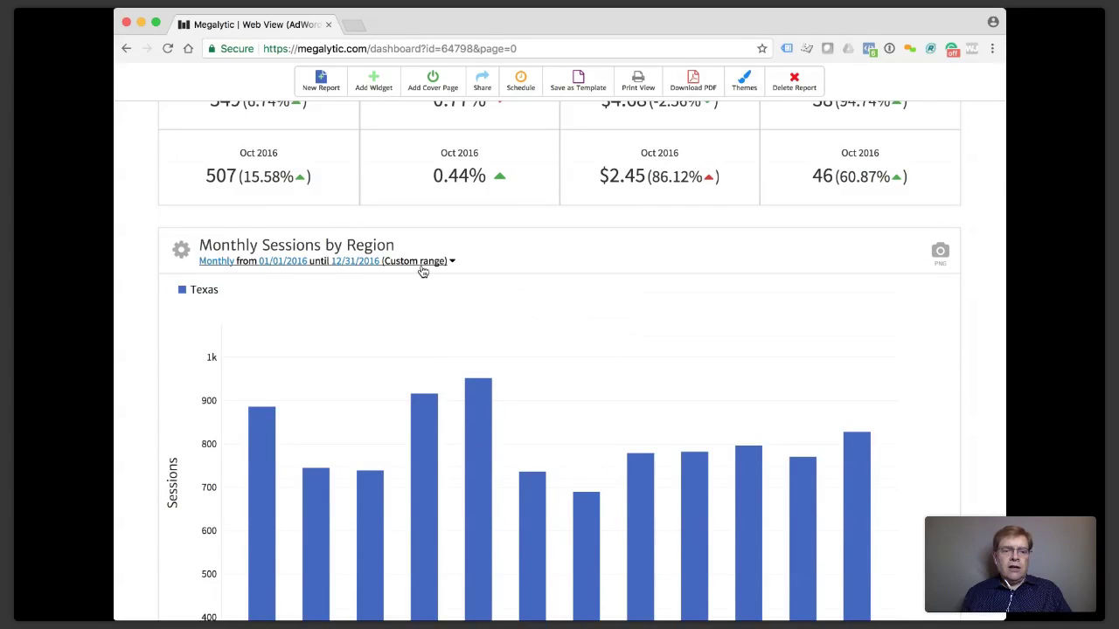
Switch the Texas chart back to Last 12 months, 12/01/2016 to 11/30/2017.
{"action": "left_click", "coordinate": [424, 267]}
{"action": "left_click", "coordinate": [620, 356]}
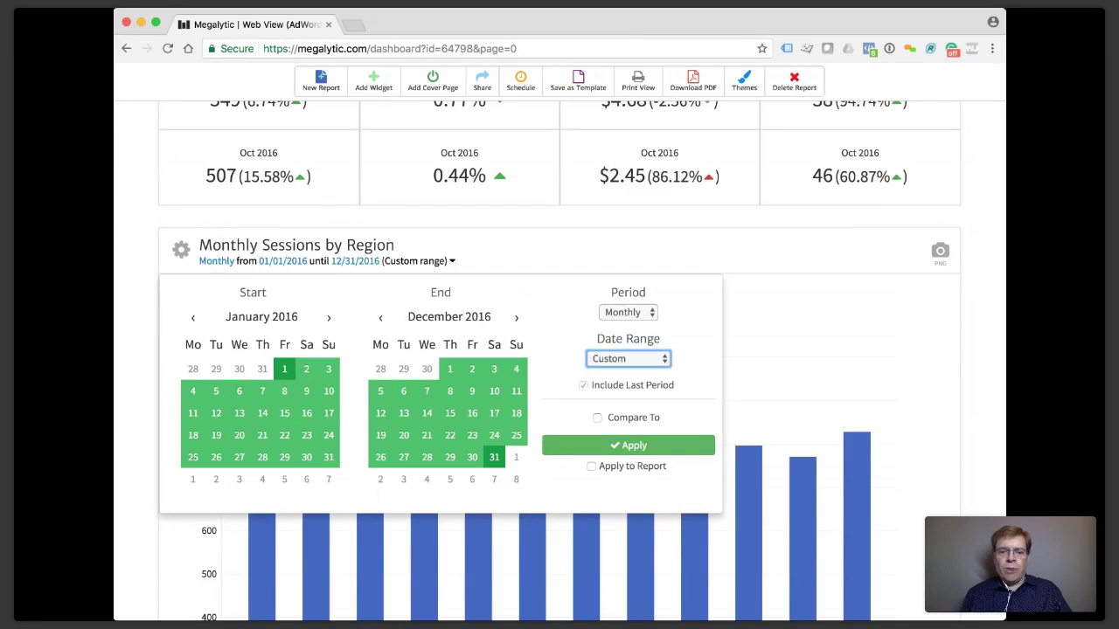
{"action": "left_click", "coordinate": [617, 405]}
{"action": "left_click", "coordinate": [605, 441]}
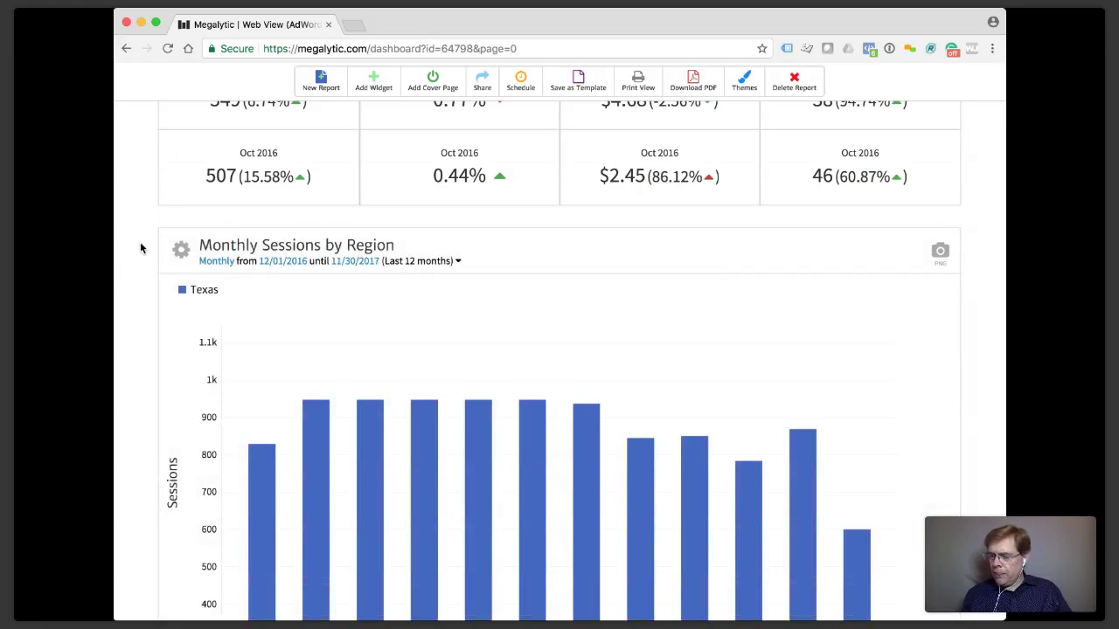
Scroll to the Monthly Sessions by Region chart and open its widget settings.
{"action": "scroll", "coordinate": [141, 248], "scroll_direction": "up", "scroll_amount": 5}
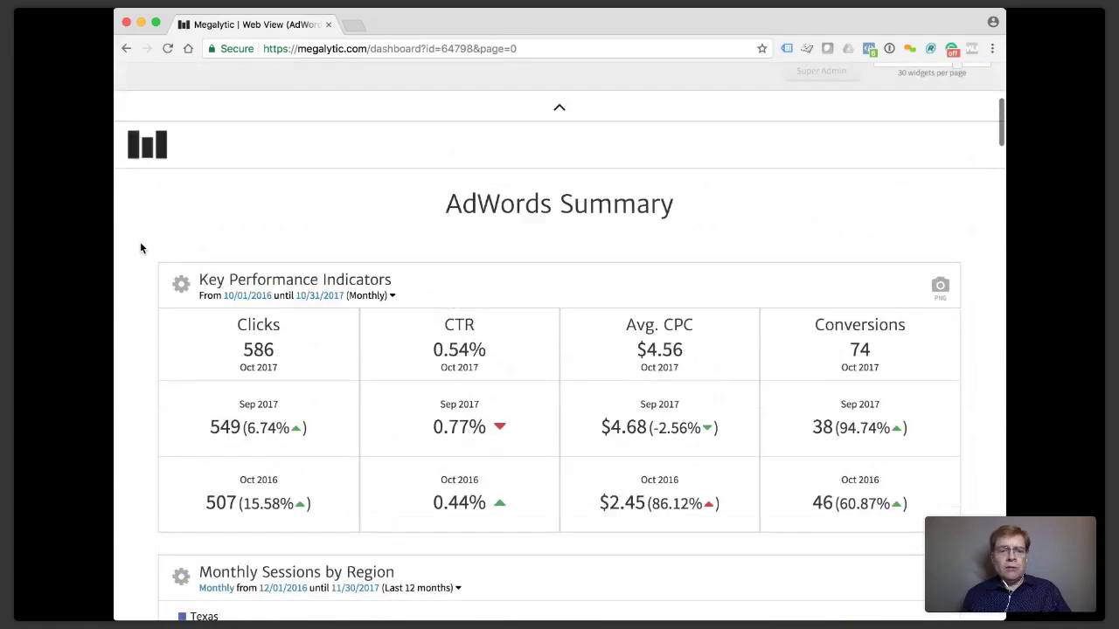
{"action": "scroll", "coordinate": [140, 247], "scroll_direction": "down", "scroll_amount": 5}
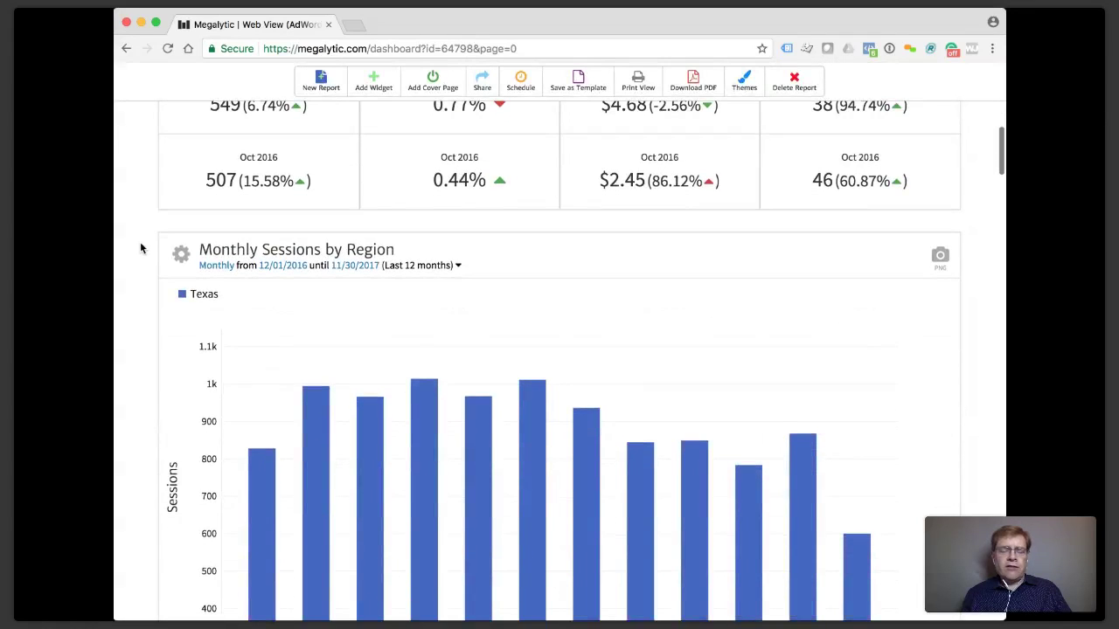
{"action": "scroll", "coordinate": [141, 248], "scroll_direction": "down", "scroll_amount": 4}
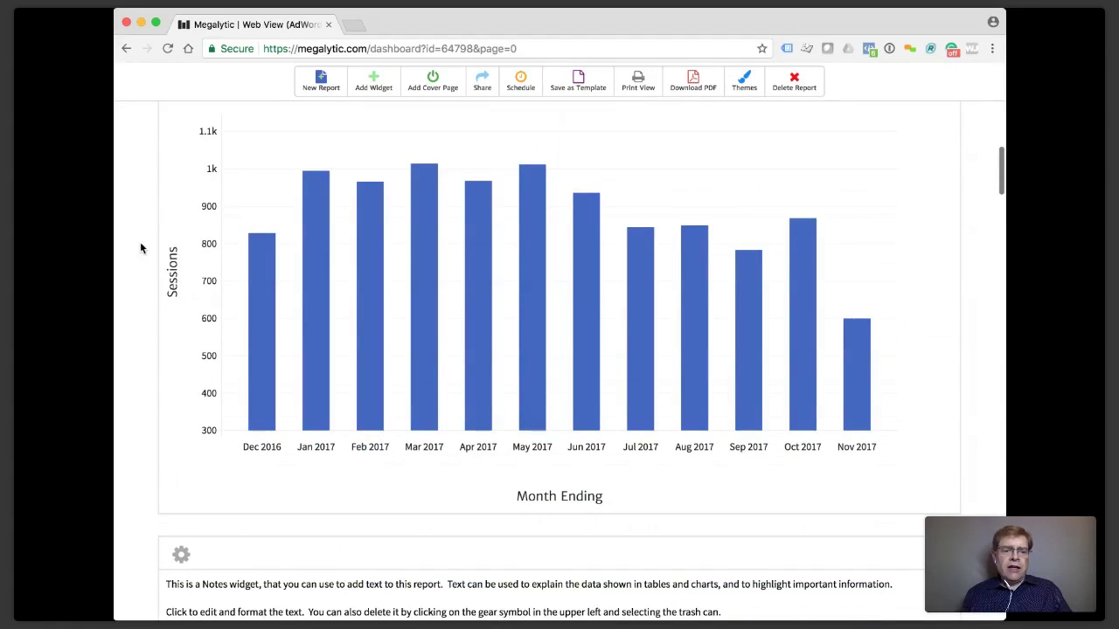
{"action": "scroll", "coordinate": [140, 248], "scroll_direction": "down", "scroll_amount": 5}
{"action": "scroll", "coordinate": [141, 249], "scroll_direction": "down", "scroll_amount": 3}
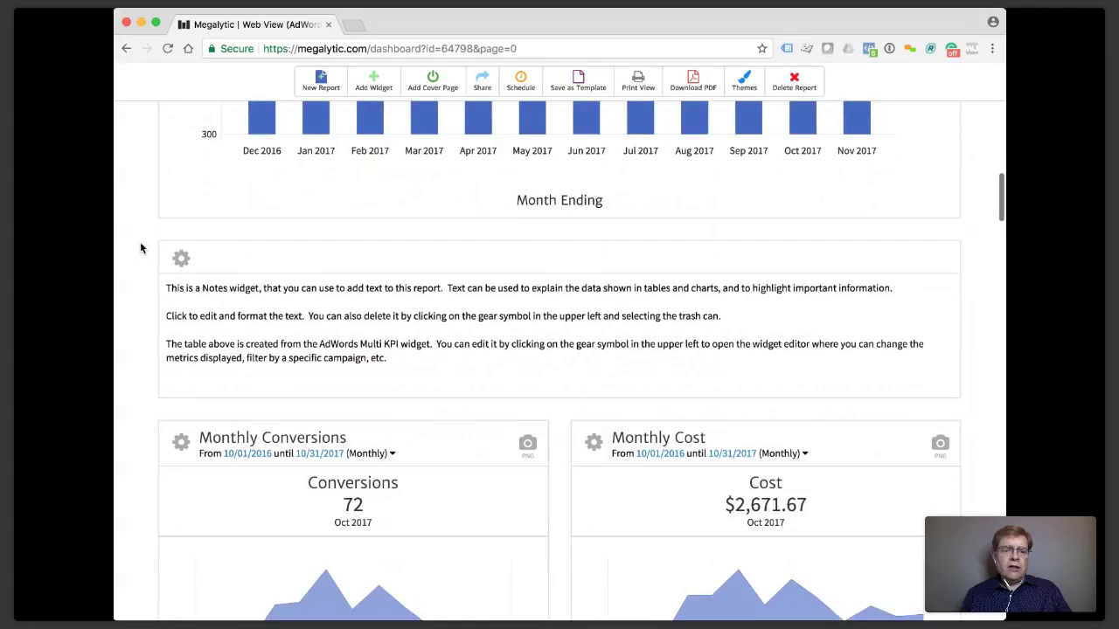
{"action": "scroll", "coordinate": [141, 249], "scroll_direction": "down", "scroll_amount": 1}
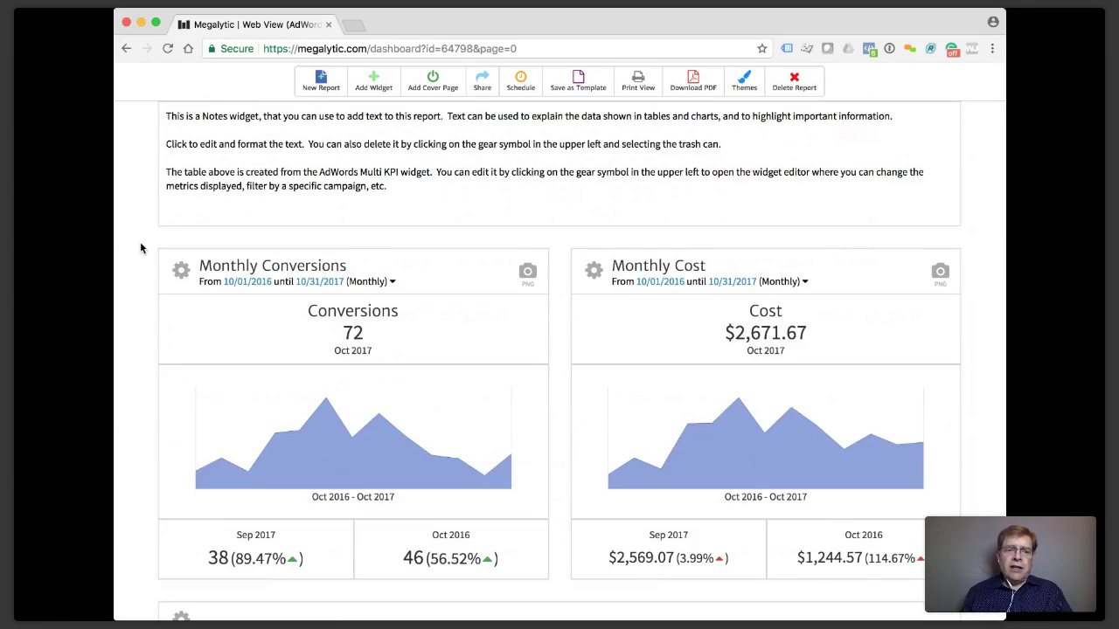
{"action": "scroll", "coordinate": [140, 248], "scroll_direction": "up", "scroll_amount": 10}
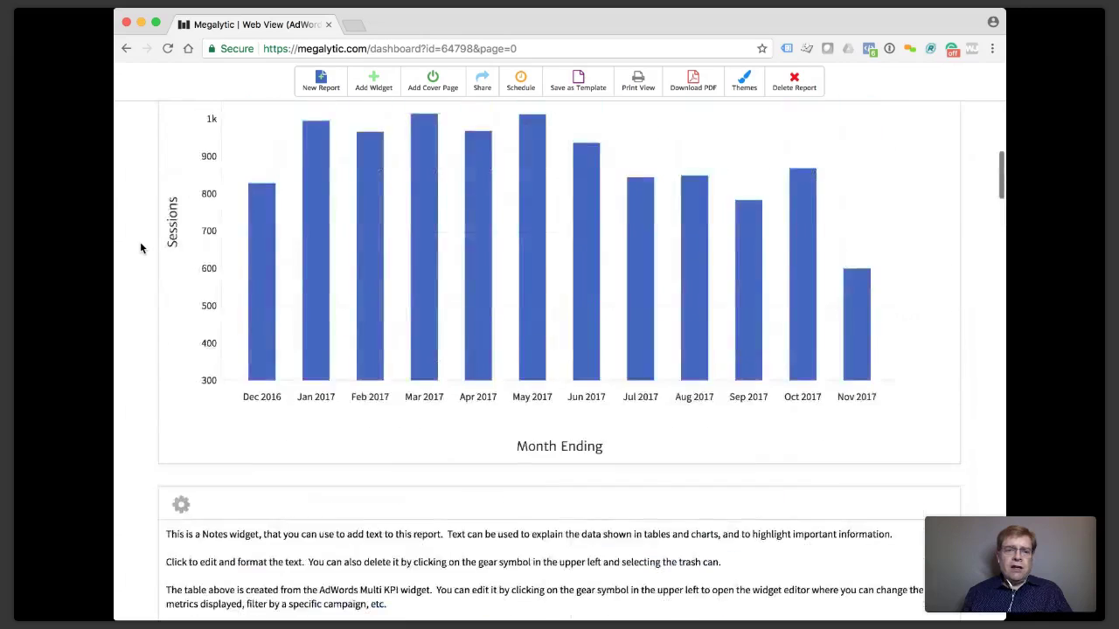
{"action": "scroll", "coordinate": [140, 249], "scroll_direction": "up", "scroll_amount": 4}
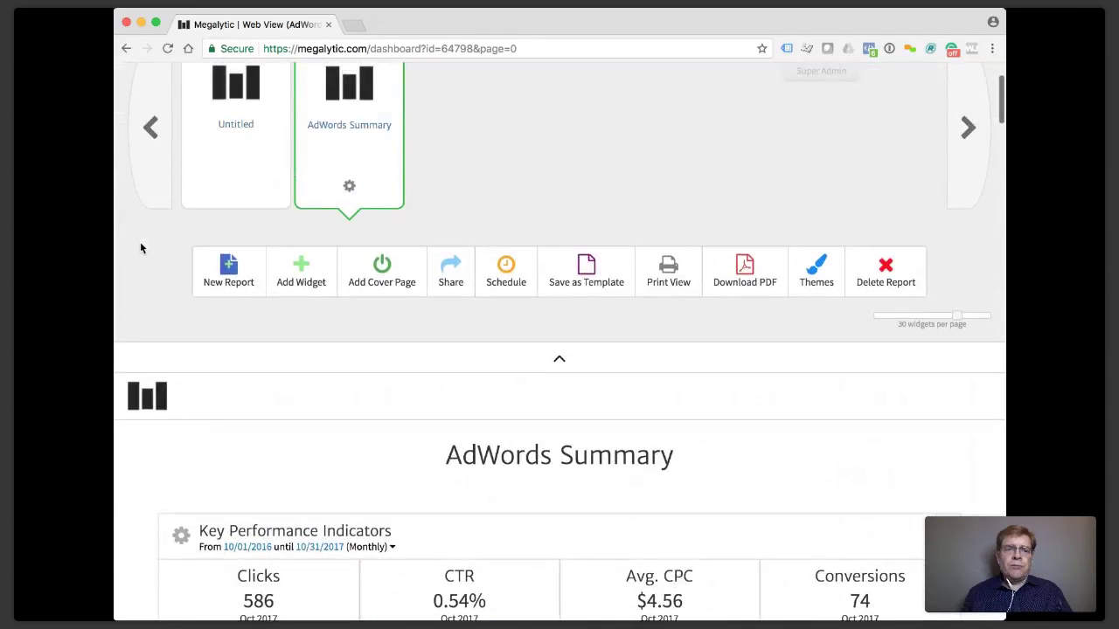
{"action": "scroll", "coordinate": [481, 166], "scroll_direction": "up", "scroll_amount": 2}
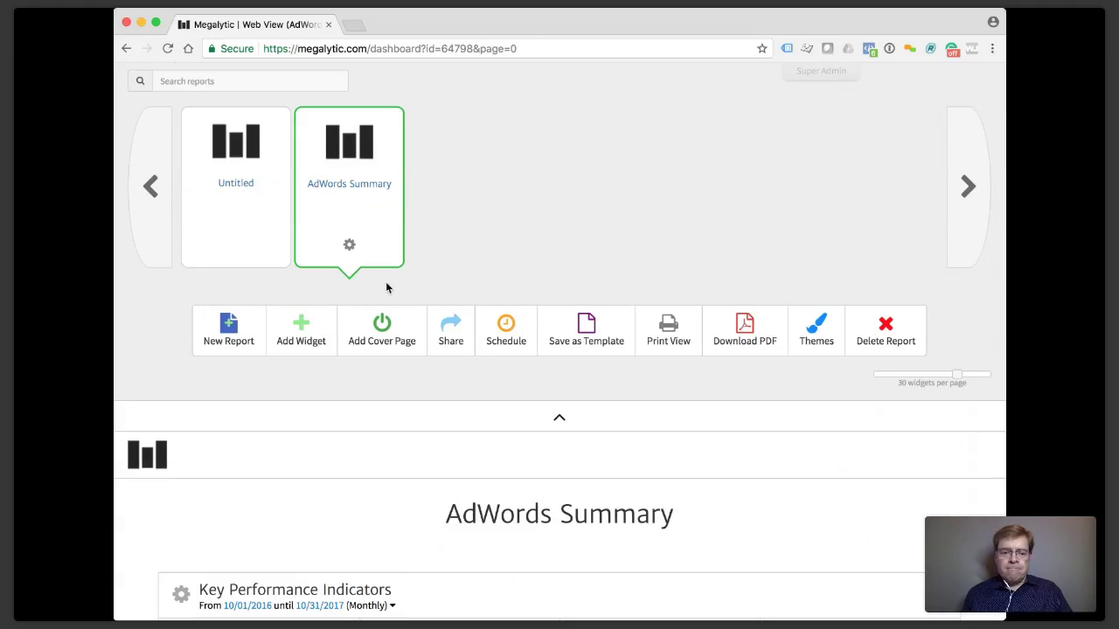
{"action": "scroll", "coordinate": [385, 288], "scroll_direction": "down", "scroll_amount": 5}
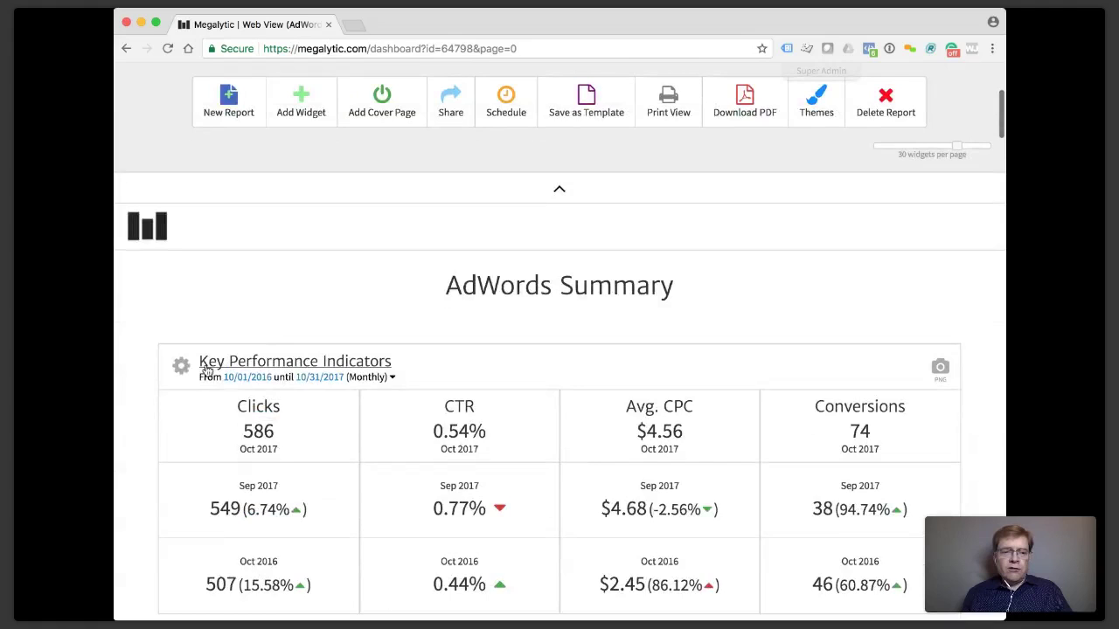
{"action": "scroll", "coordinate": [281, 319], "scroll_direction": "down", "scroll_amount": 8}
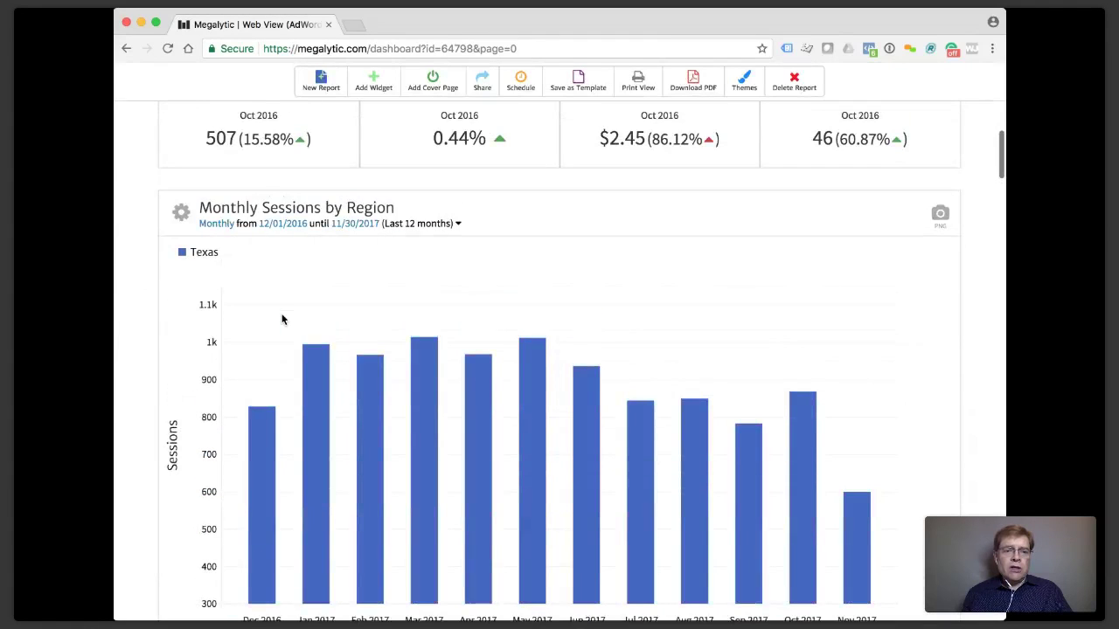
{"action": "left_click", "coordinate": [180, 213]}
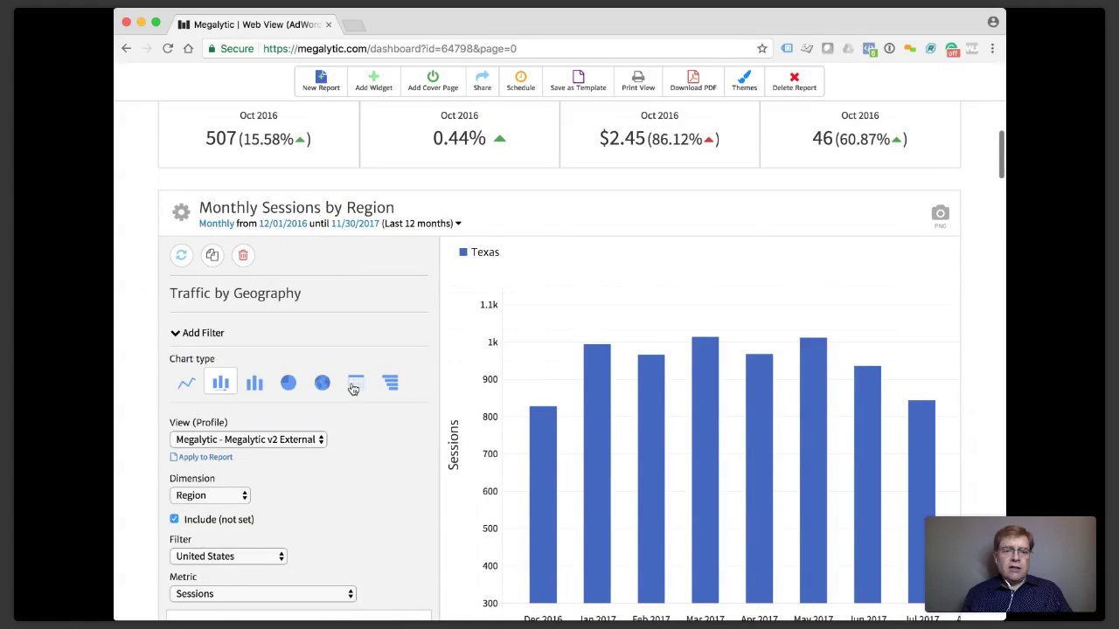
Turn the region chart into a Traffic Metrics by Region table with 20 rows instead of 10.
{"action": "left_click", "coordinate": [354, 385]}
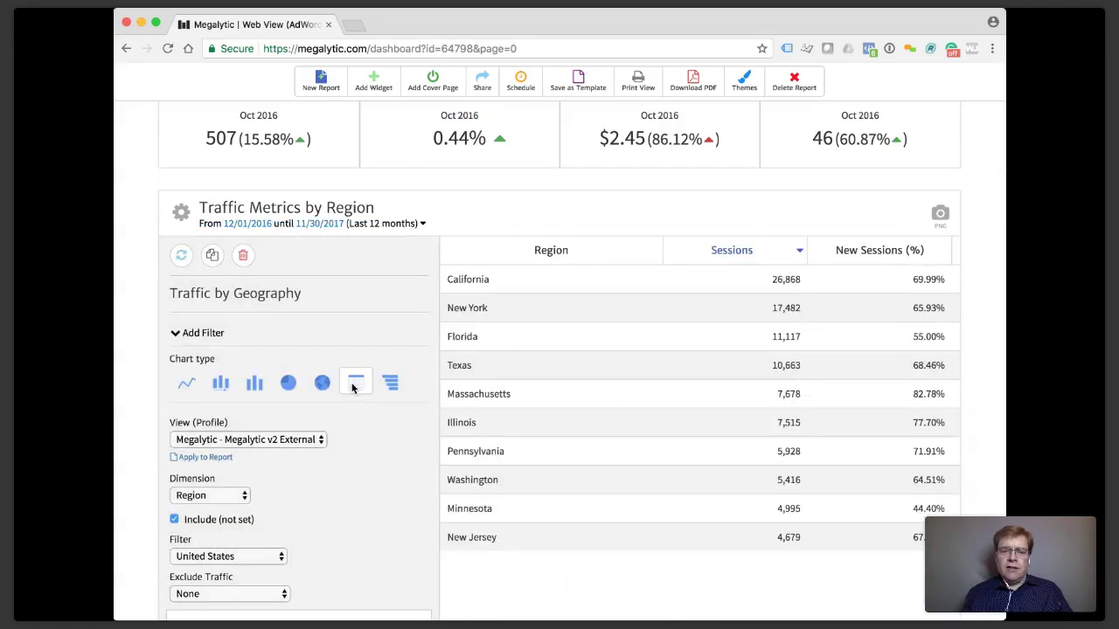
{"action": "left_click", "coordinate": [180, 212]}
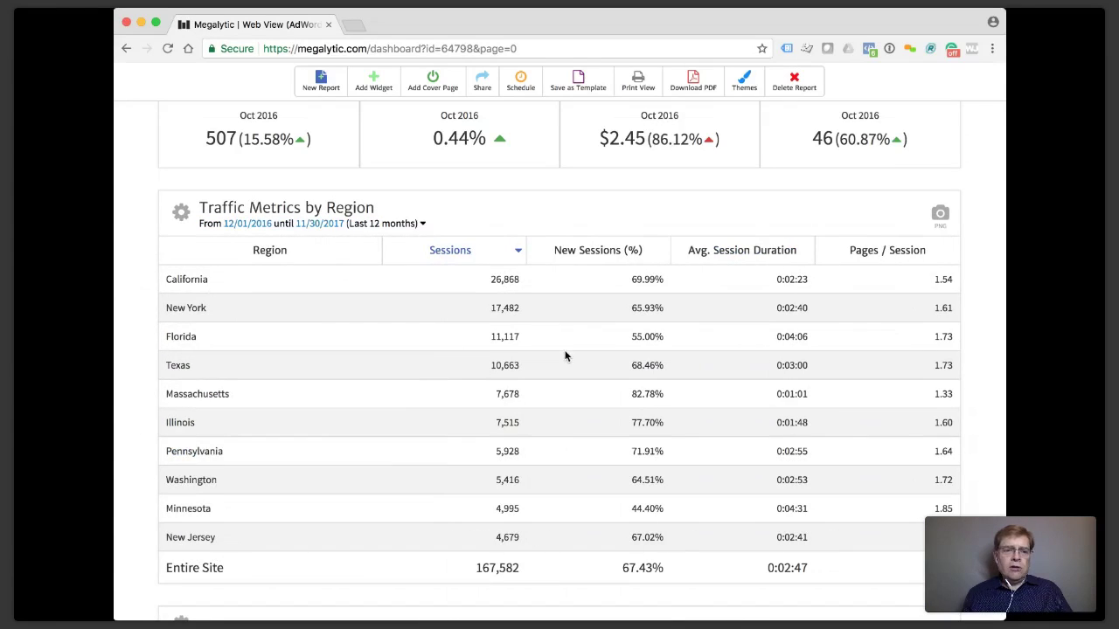
{"action": "scroll", "coordinate": [270, 419], "scroll_direction": "down", "scroll_amount": 4}
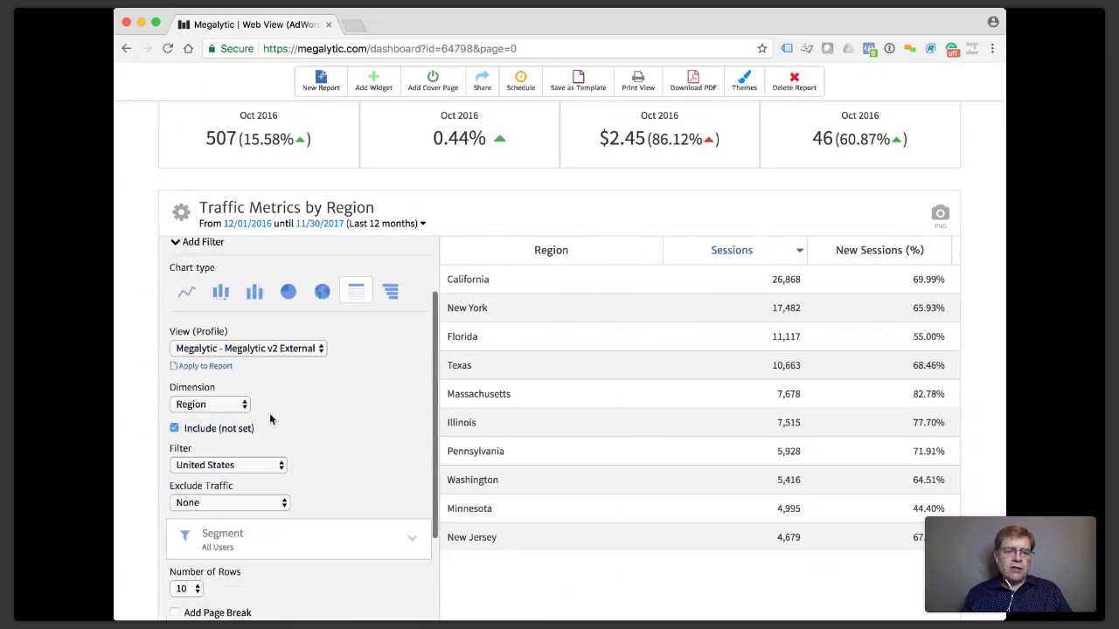
{"action": "left_click", "coordinate": [197, 521]}
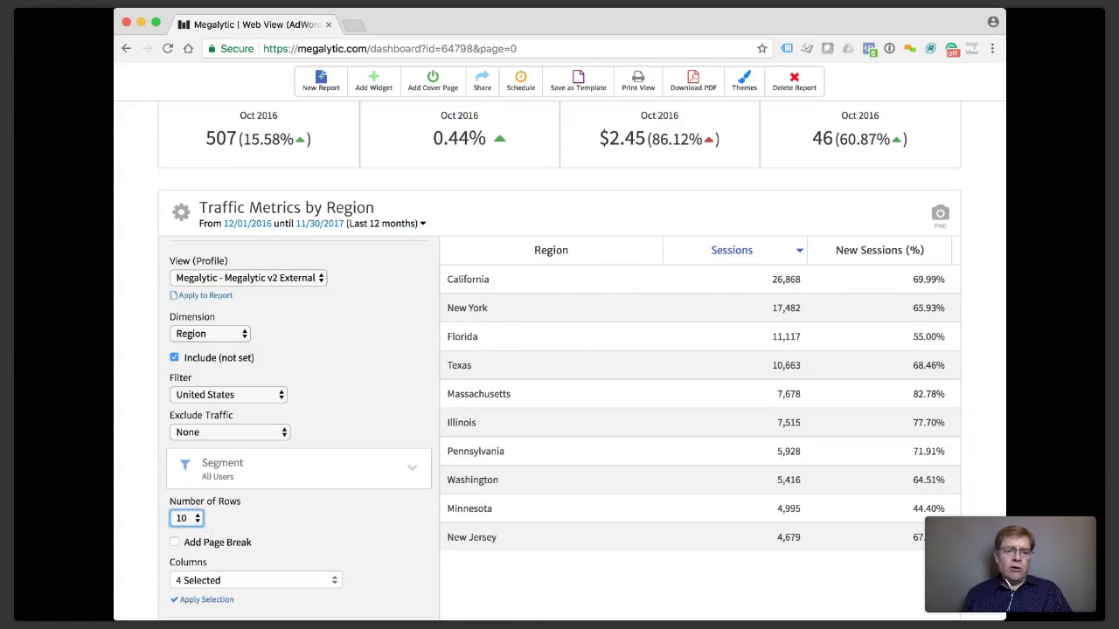
{"action": "key", "text": "Down"}
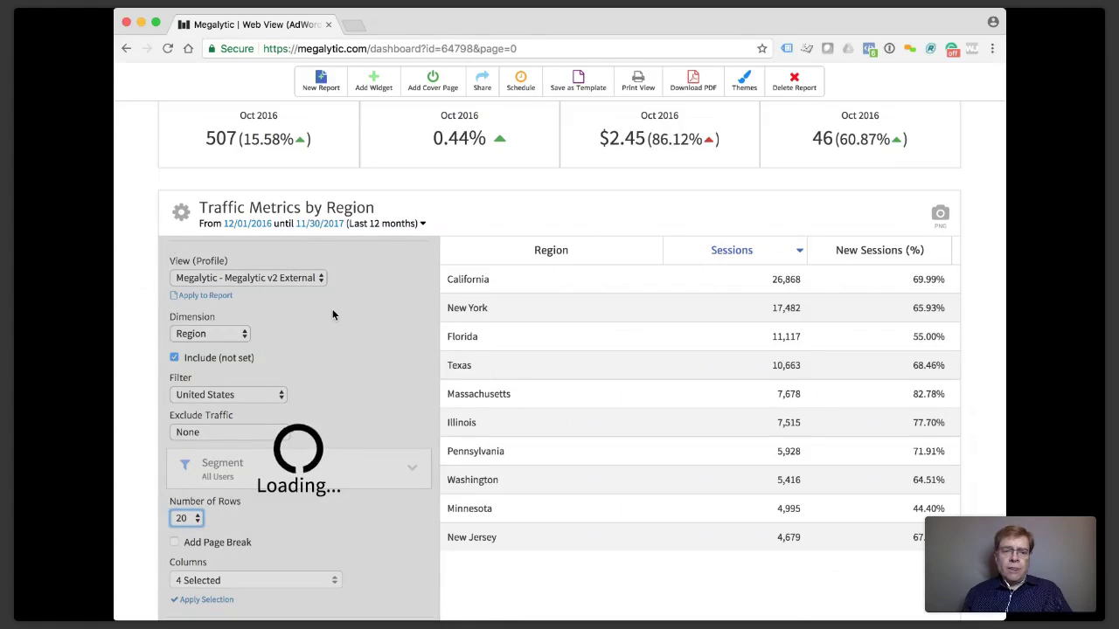
{"action": "scroll", "coordinate": [479, 391], "scroll_direction": "down", "scroll_amount": 3}
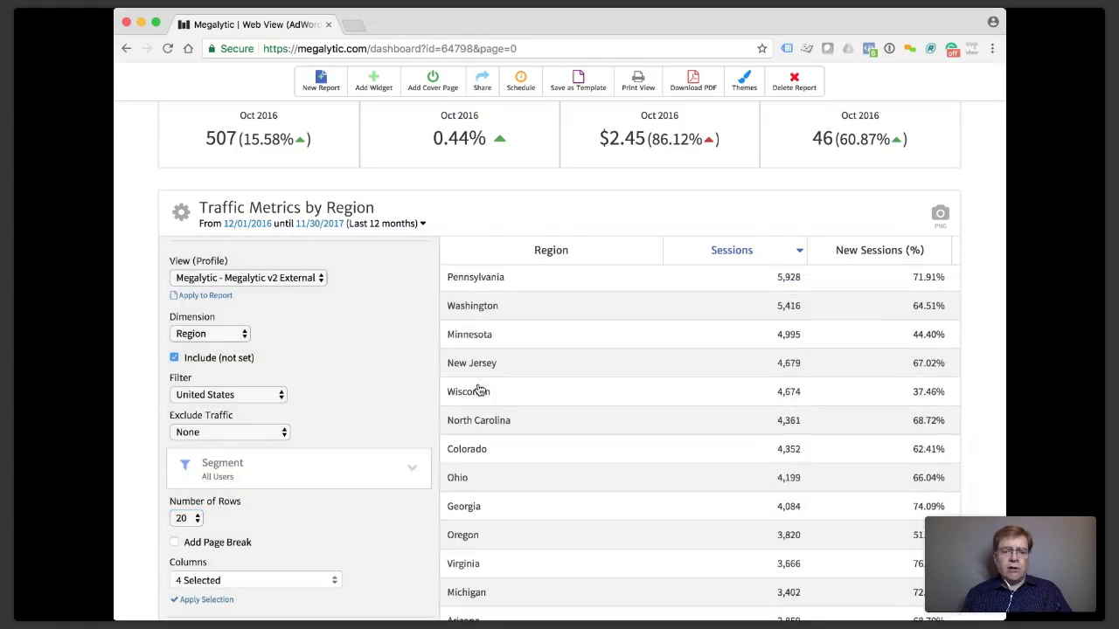
{"action": "left_click", "coordinate": [179, 217]}
{"action": "left_click", "coordinate": [180, 217]}
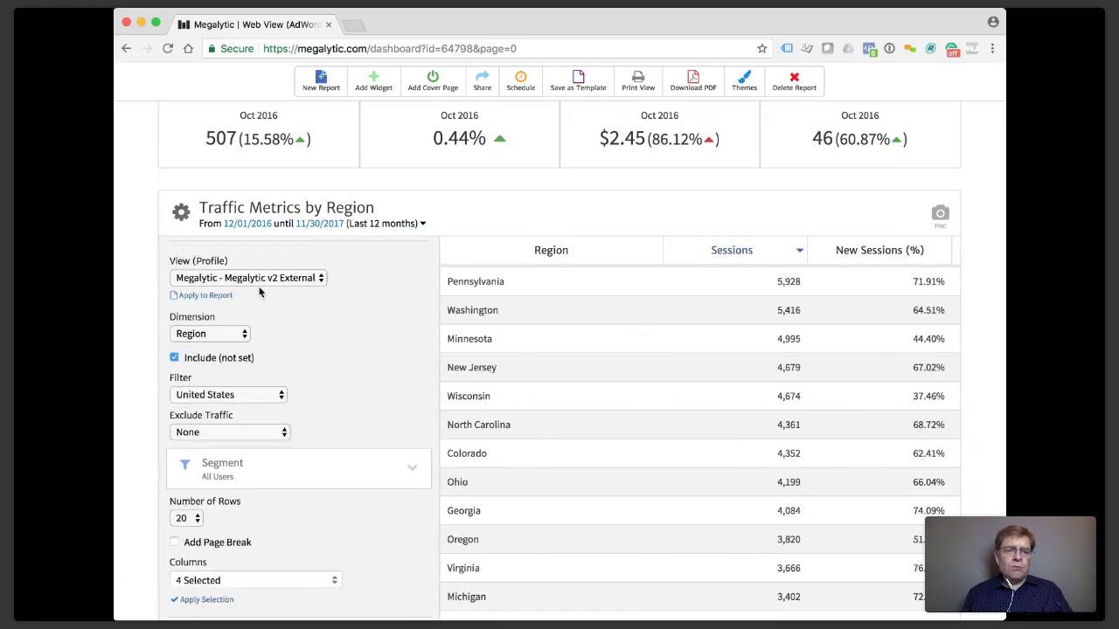
Make the region widget a Sessions by Region pie chart, then begin editing the Notes text below.
{"action": "left_click", "coordinate": [288, 358]}
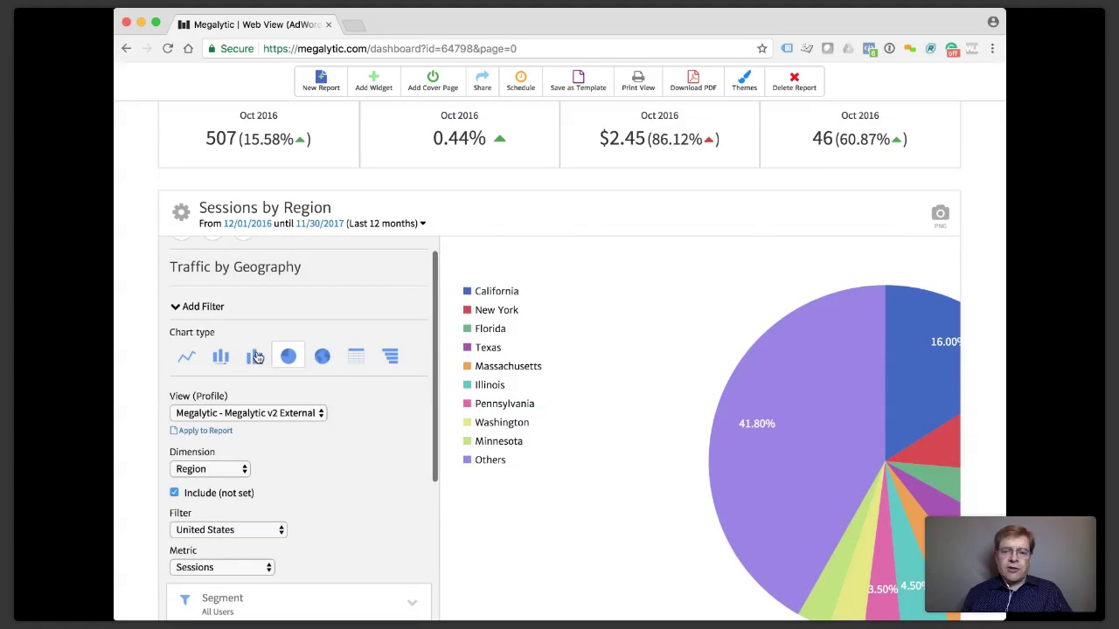
{"action": "left_click", "coordinate": [182, 215]}
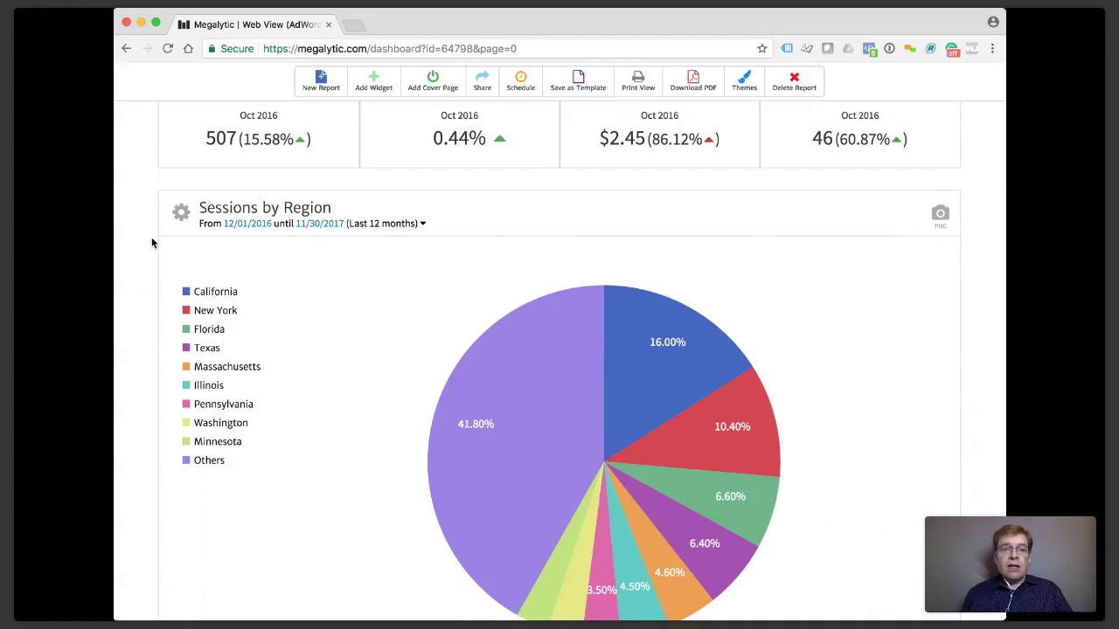
{"action": "scroll", "coordinate": [151, 243], "scroll_direction": "up", "scroll_amount": 1}
{"action": "scroll", "coordinate": [151, 243], "scroll_direction": "down", "scroll_amount": 3}
{"action": "scroll", "coordinate": [298, 299], "scroll_direction": "down", "scroll_amount": 2}
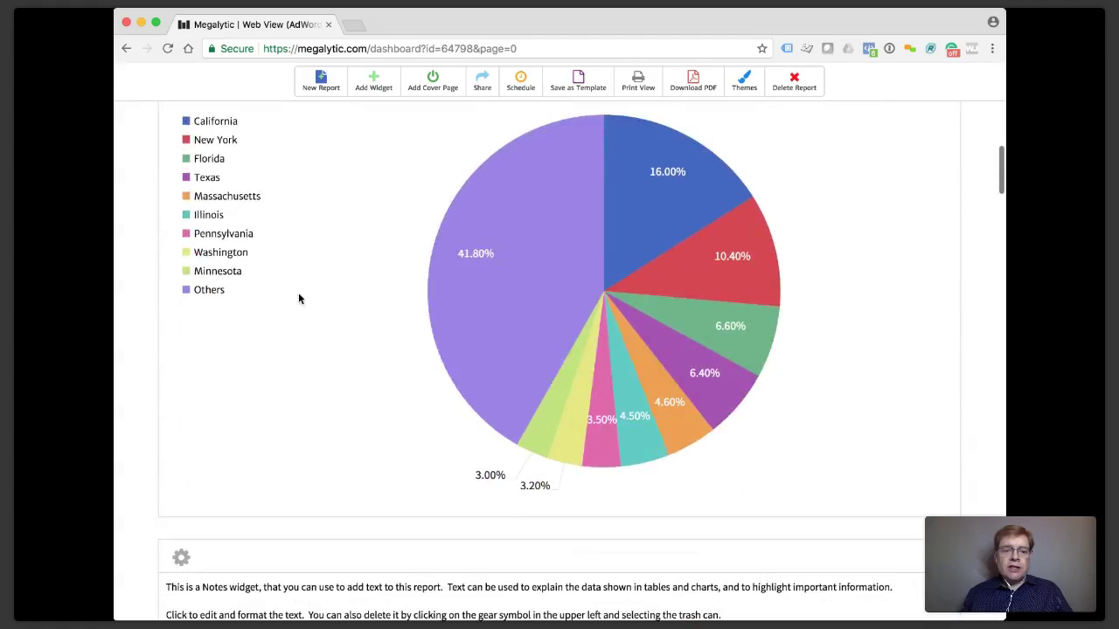
{"action": "scroll", "coordinate": [328, 318], "scroll_direction": "down", "scroll_amount": 3}
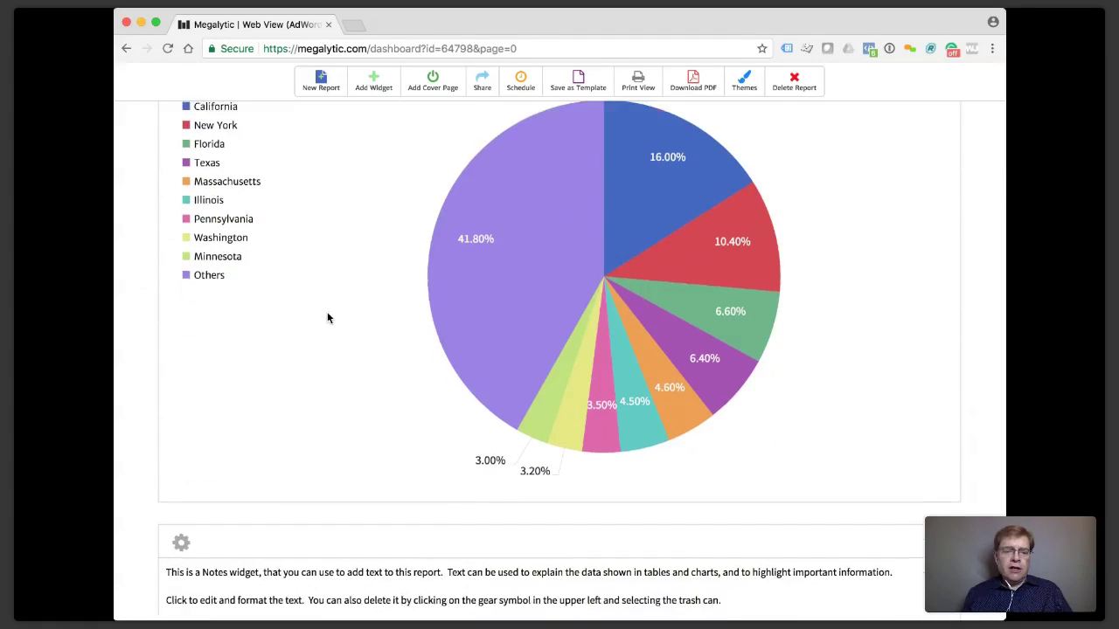
{"action": "scroll", "coordinate": [328, 318], "scroll_direction": "down", "scroll_amount": 2}
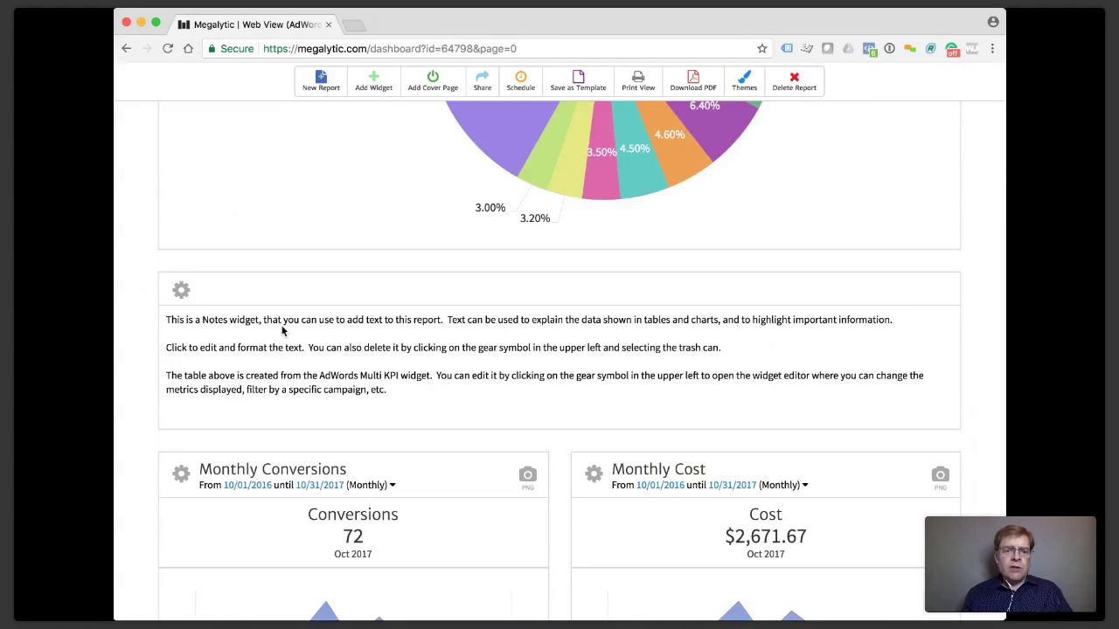
{"action": "left_click", "coordinate": [206, 322]}
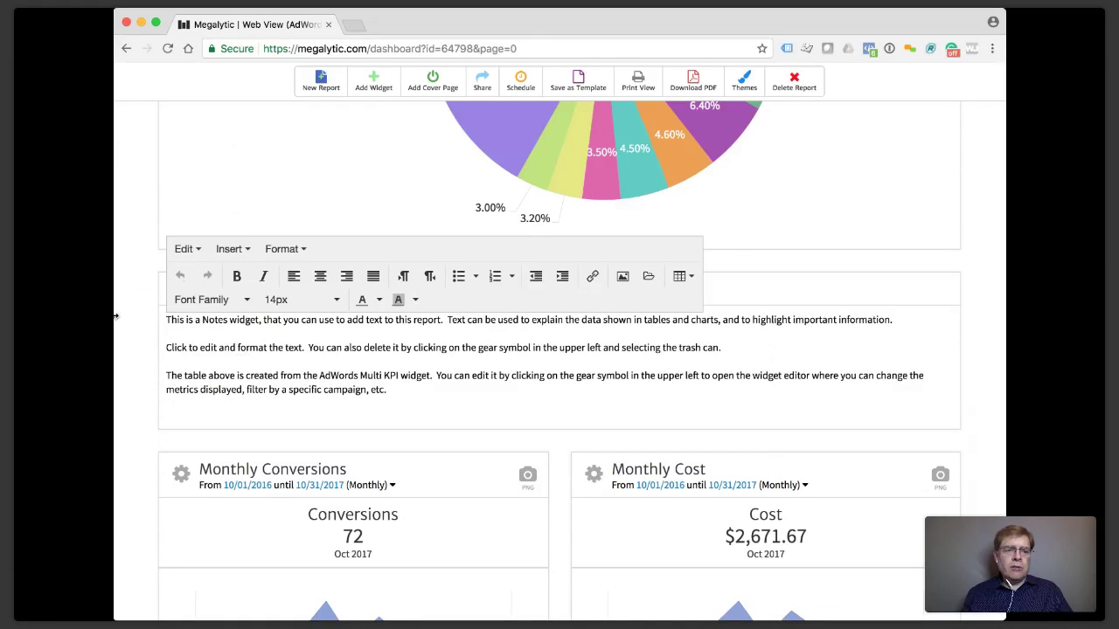
Delete the default Notes widget under the pie chart and reopen the widget library.
{"action": "left_click", "coordinate": [136, 313]}
{"action": "left_click", "coordinate": [181, 290]}
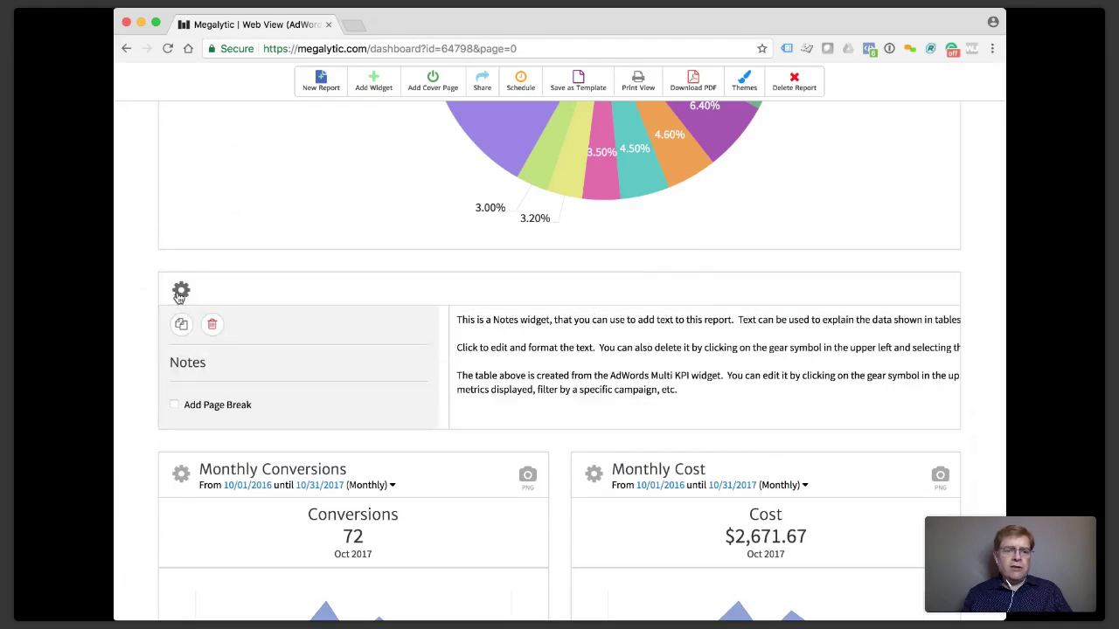
{"action": "left_click", "coordinate": [212, 325]}
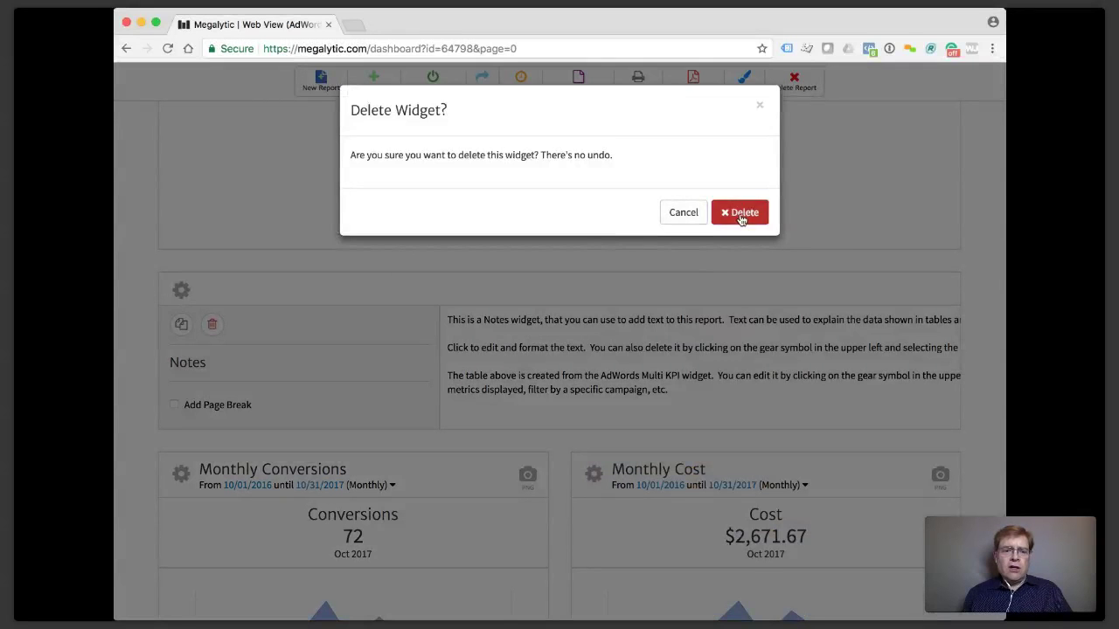
{"action": "left_click", "coordinate": [739, 215]}
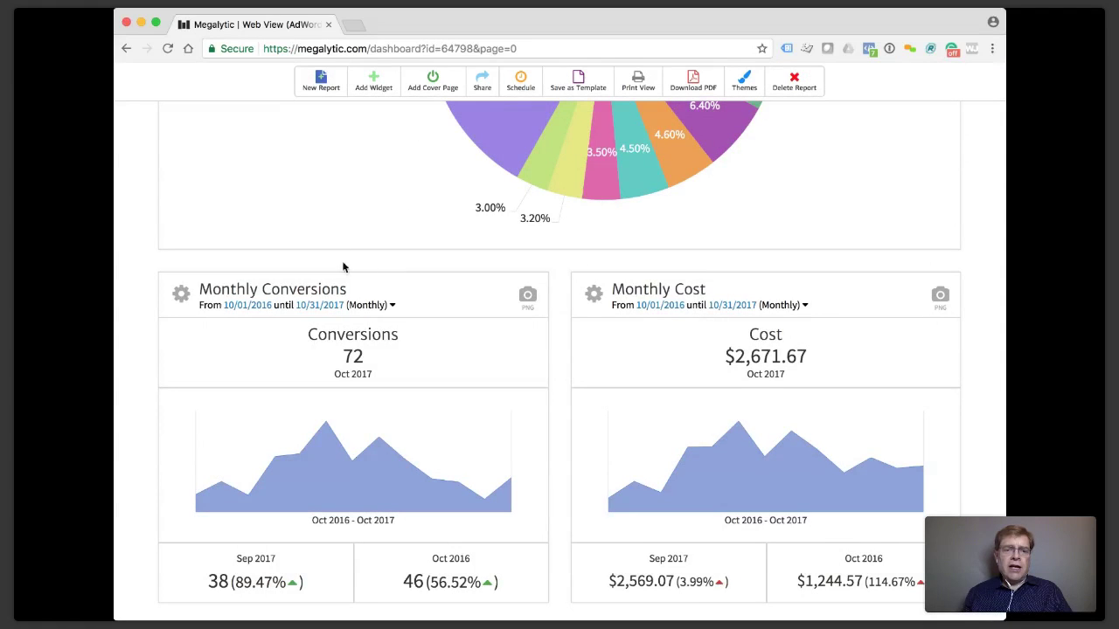
{"action": "left_click", "coordinate": [363, 89]}
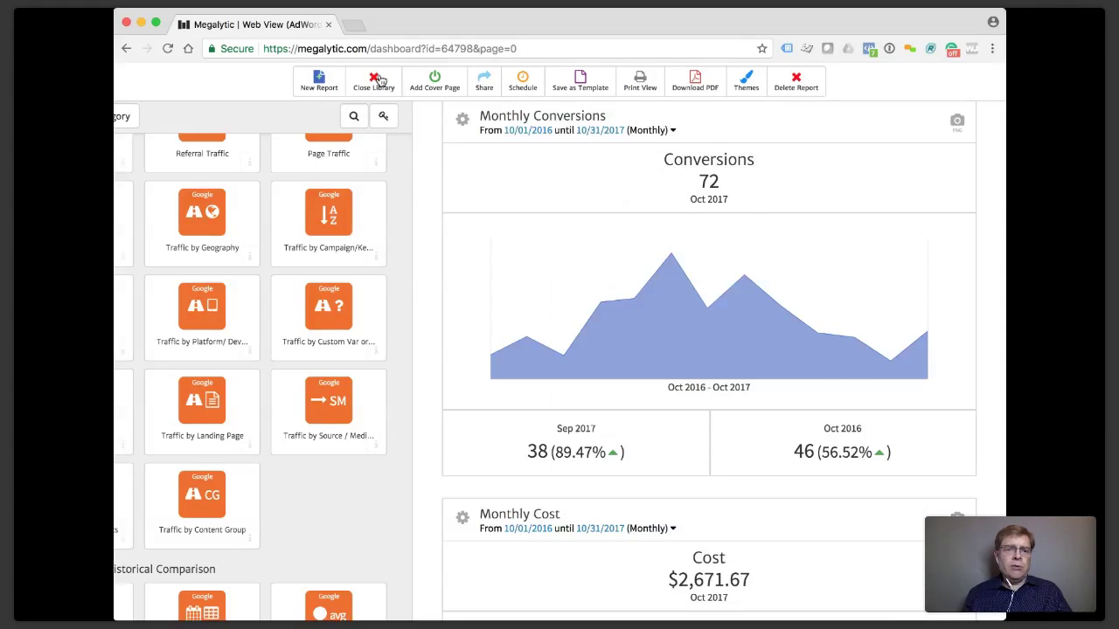
Find 'note' in the widget library and place a new Notes widget in the report.
{"action": "left_click", "coordinate": [463, 115]}
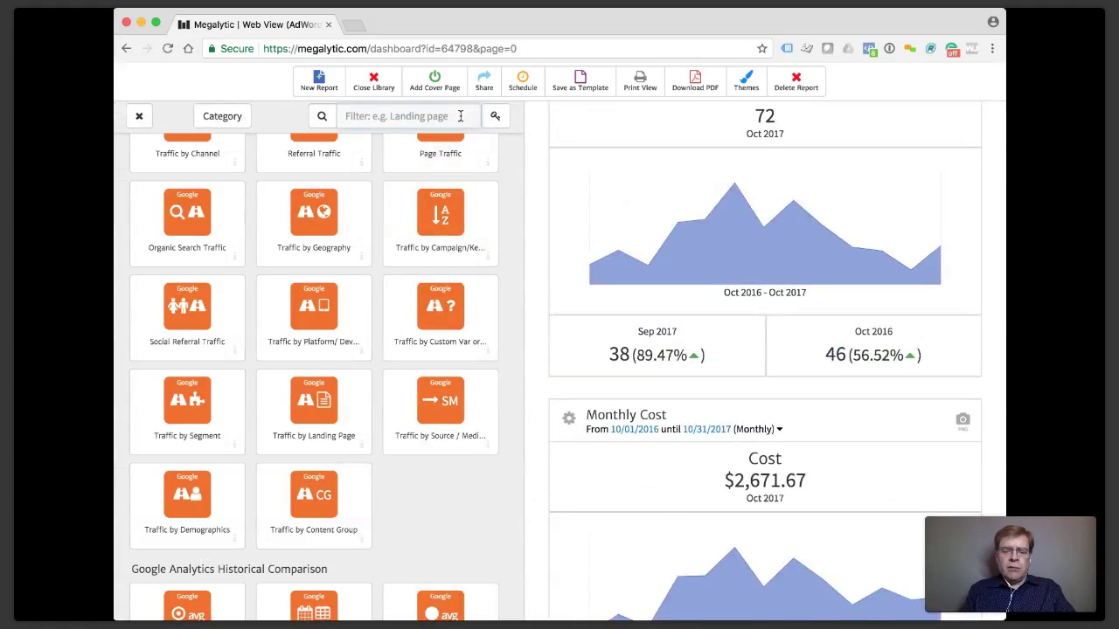
{"action": "type", "text": "note"}
{"action": "left_click_drag", "start_coordinate": [184, 196], "coordinate": [696, 114]}
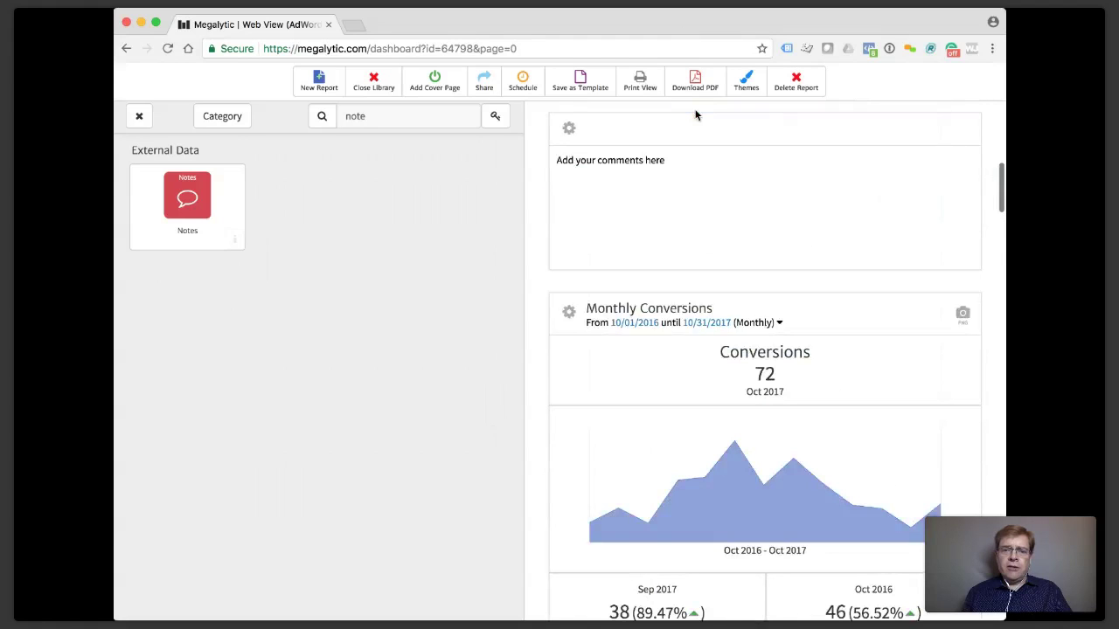
{"action": "left_click", "coordinate": [137, 118]}
Write 'This is a pie chart ....' in the new note and finish editing.
{"action": "left_click", "coordinate": [256, 394]}
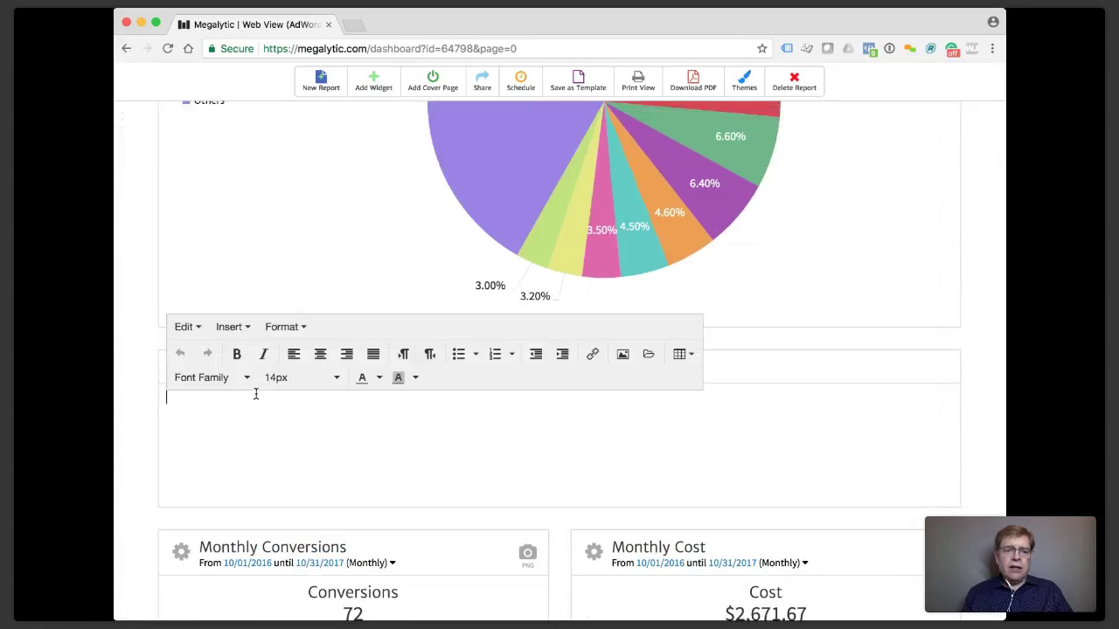
{"action": "type", "text": "This"}
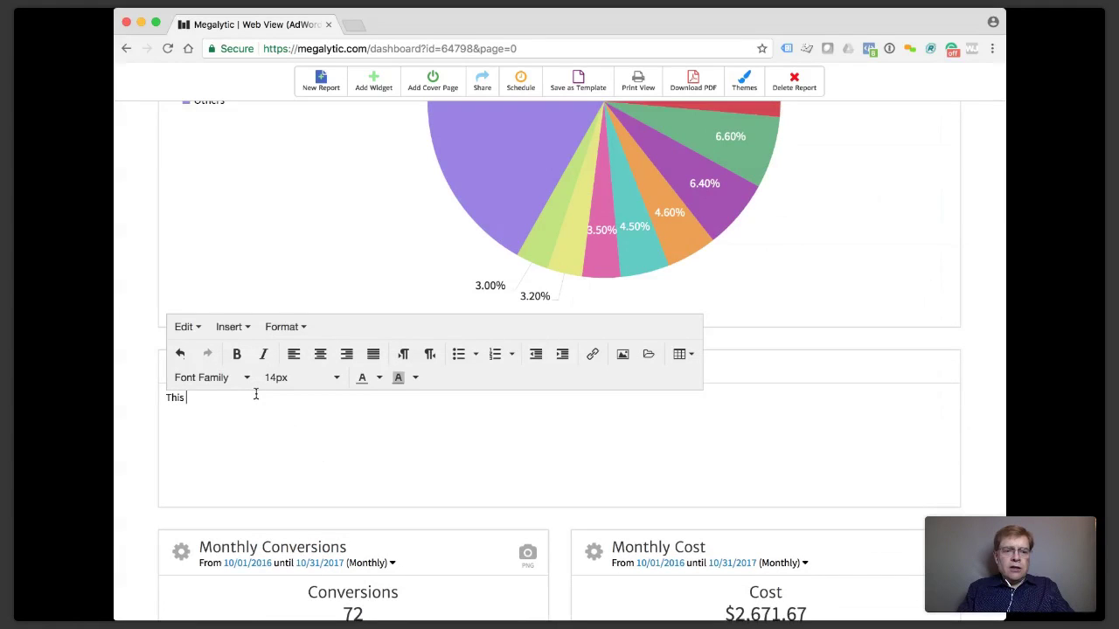
{"action": "type", "text": " is a pie chart ...."}
{"action": "left_click", "coordinate": [132, 458]}
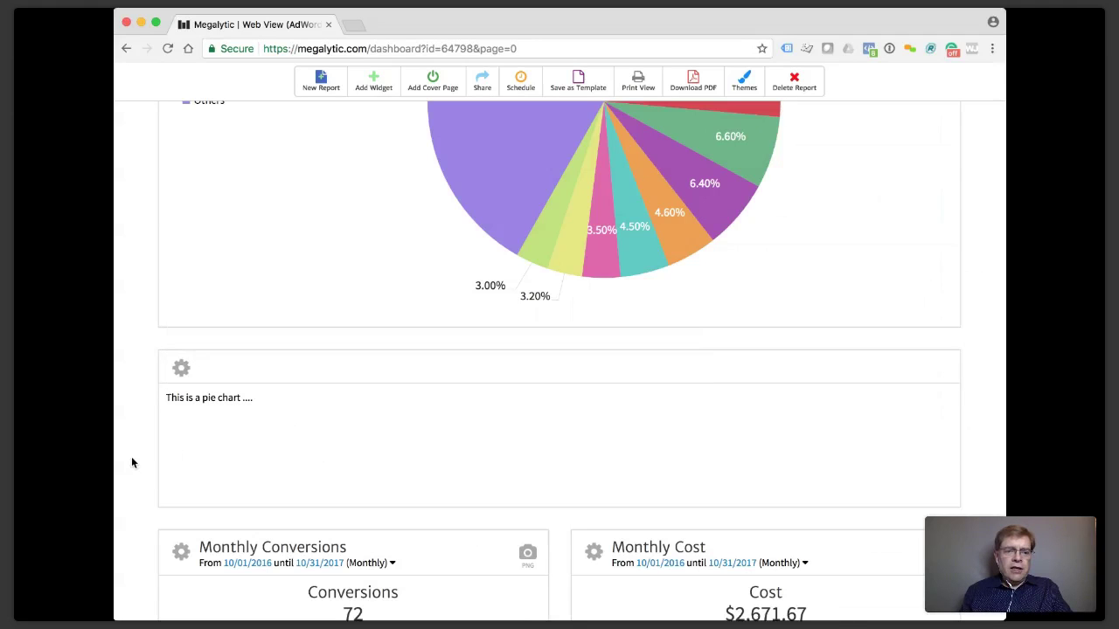
{"action": "scroll", "coordinate": [220, 433], "scroll_direction": "up", "scroll_amount": 5}
{"action": "scroll", "coordinate": [220, 434], "scroll_direction": "up", "scroll_amount": 5}
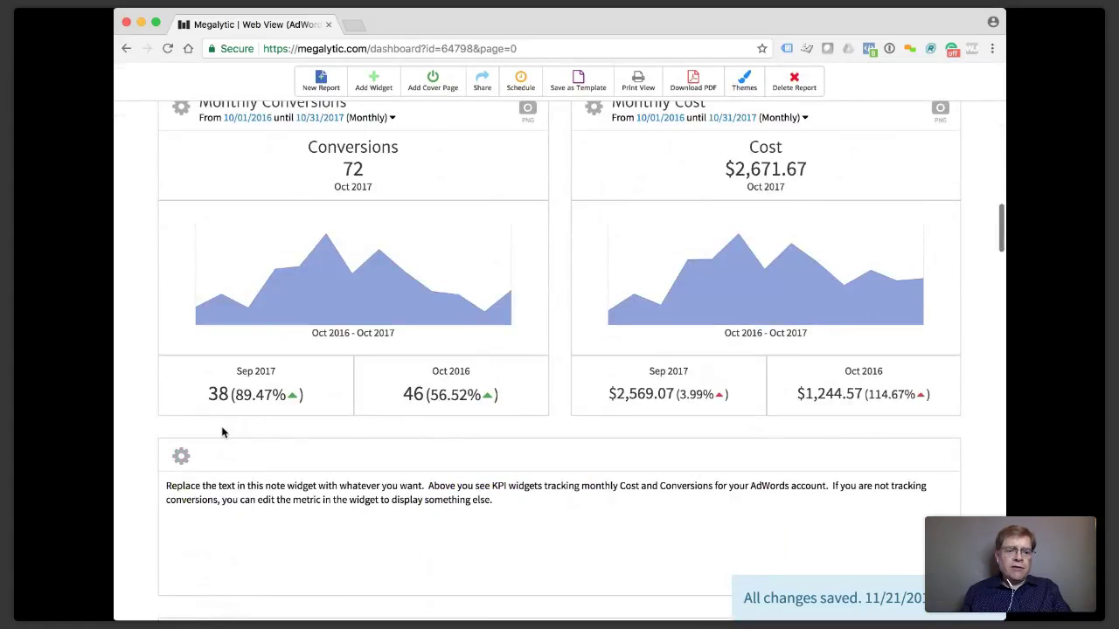
Add a page break after the KPI note and switch the report to Print View.
{"action": "scroll", "coordinate": [220, 432], "scroll_direction": "down", "scroll_amount": 2}
{"action": "left_click", "coordinate": [181, 374]}
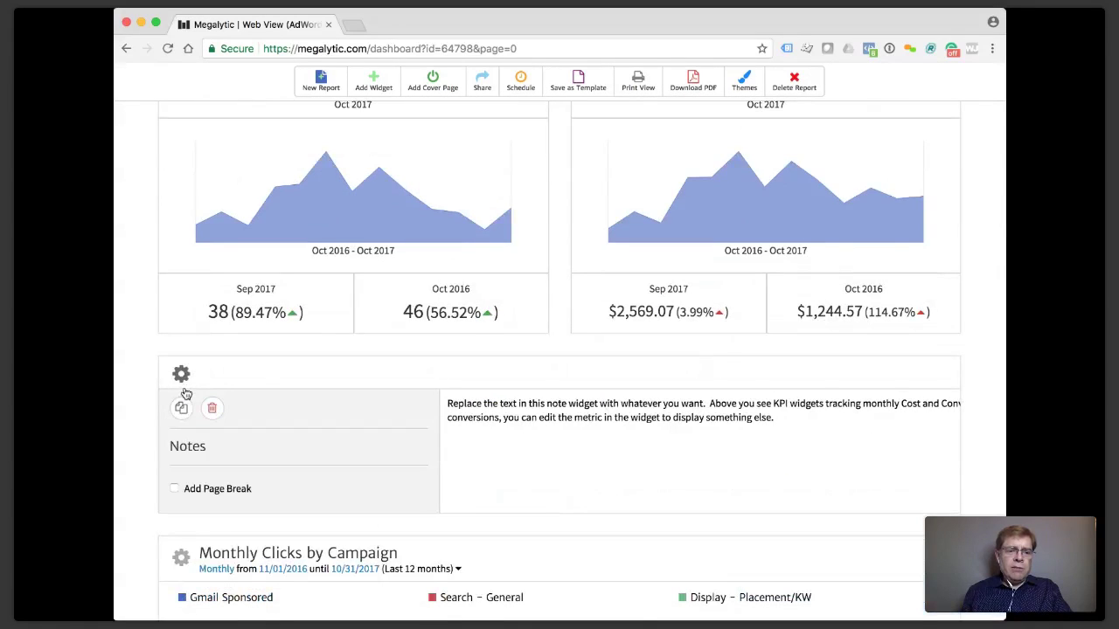
{"action": "left_click", "coordinate": [174, 488]}
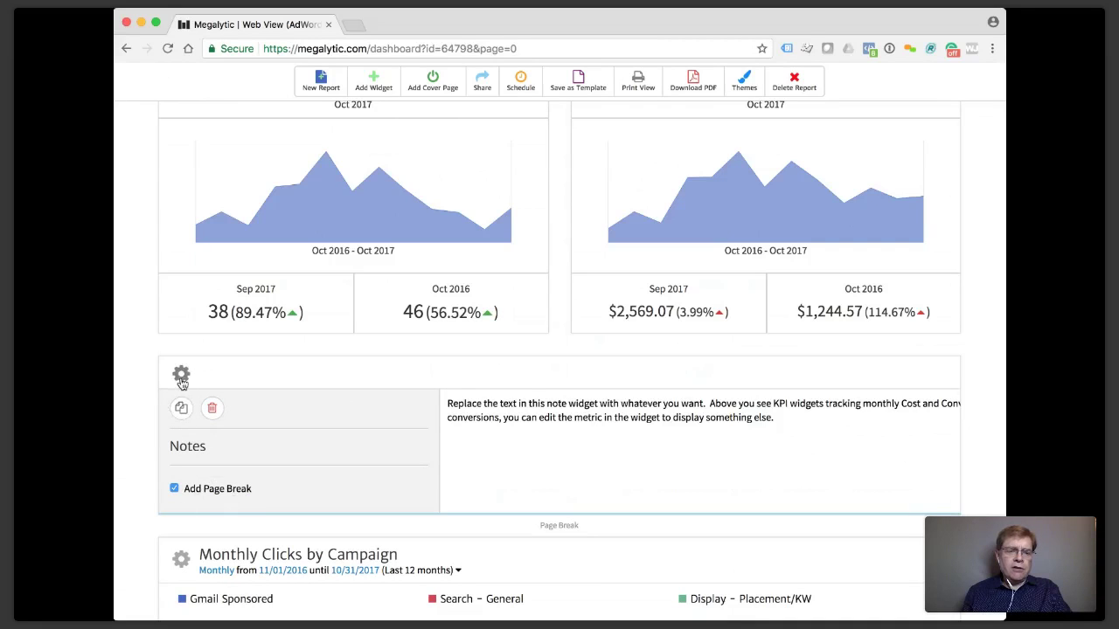
{"action": "left_click", "coordinate": [181, 376]}
{"action": "left_click", "coordinate": [638, 83]}
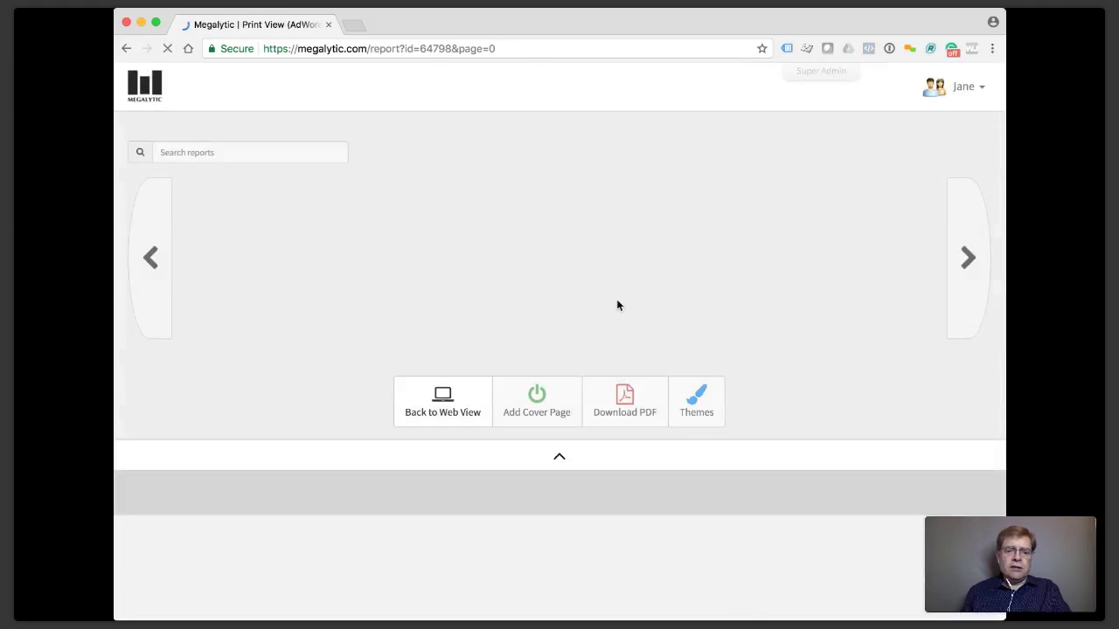
Scroll through the printed-page layout, then return to the editable Web View.
{"action": "scroll", "coordinate": [616, 305], "scroll_direction": "down", "scroll_amount": 2}
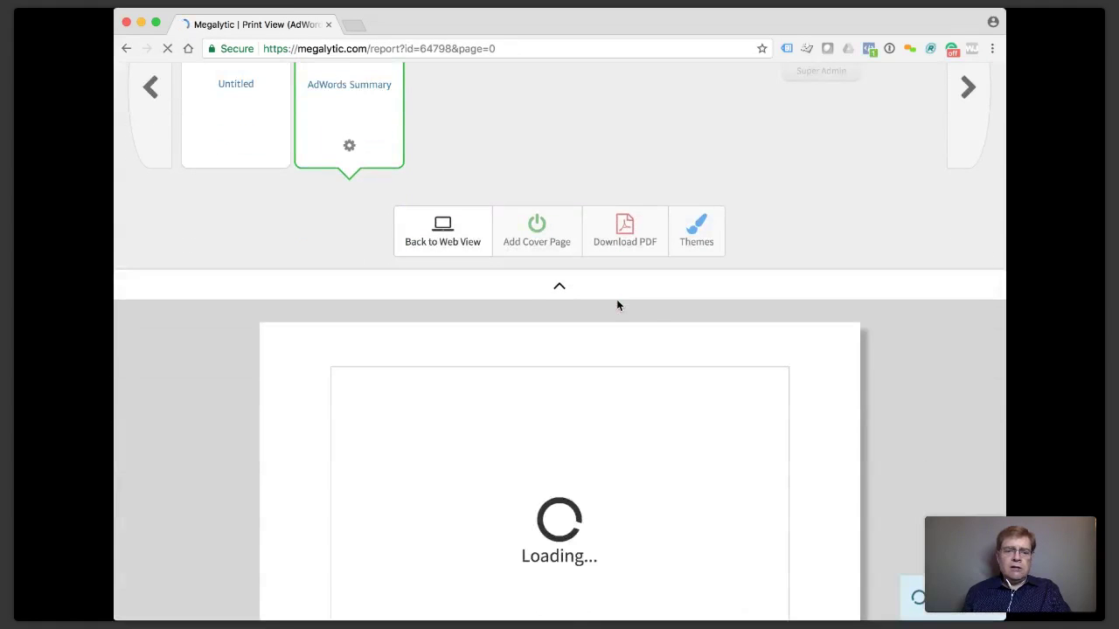
{"action": "scroll", "coordinate": [617, 305], "scroll_direction": "down", "scroll_amount": 5}
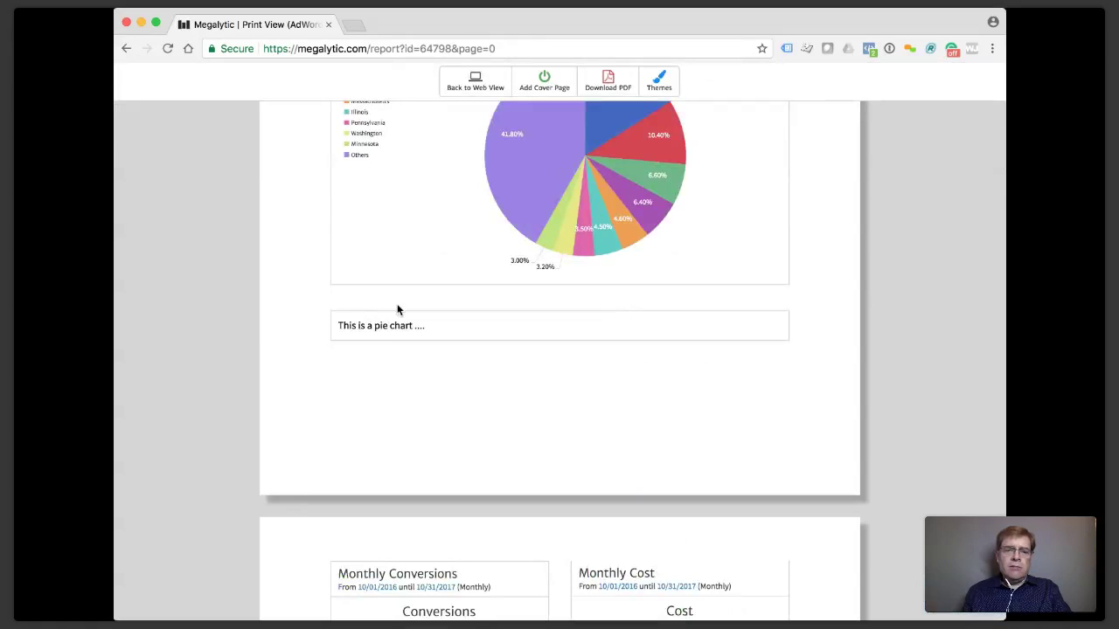
{"action": "scroll", "coordinate": [487, 372], "scroll_direction": "down", "scroll_amount": 3}
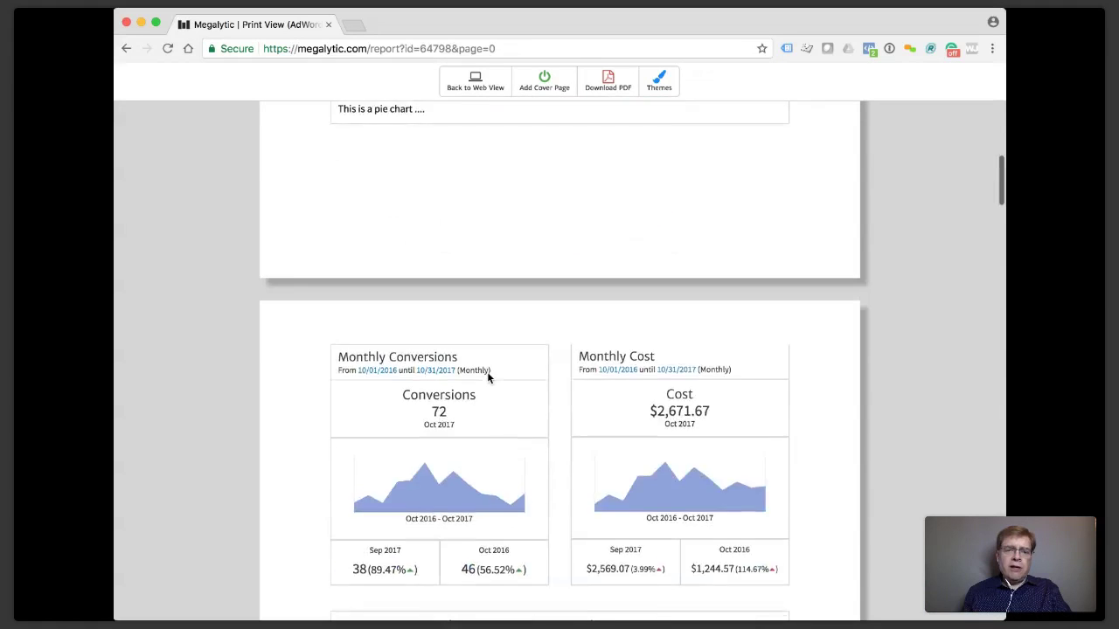
{"action": "scroll", "coordinate": [487, 371], "scroll_direction": "up", "scroll_amount": 4}
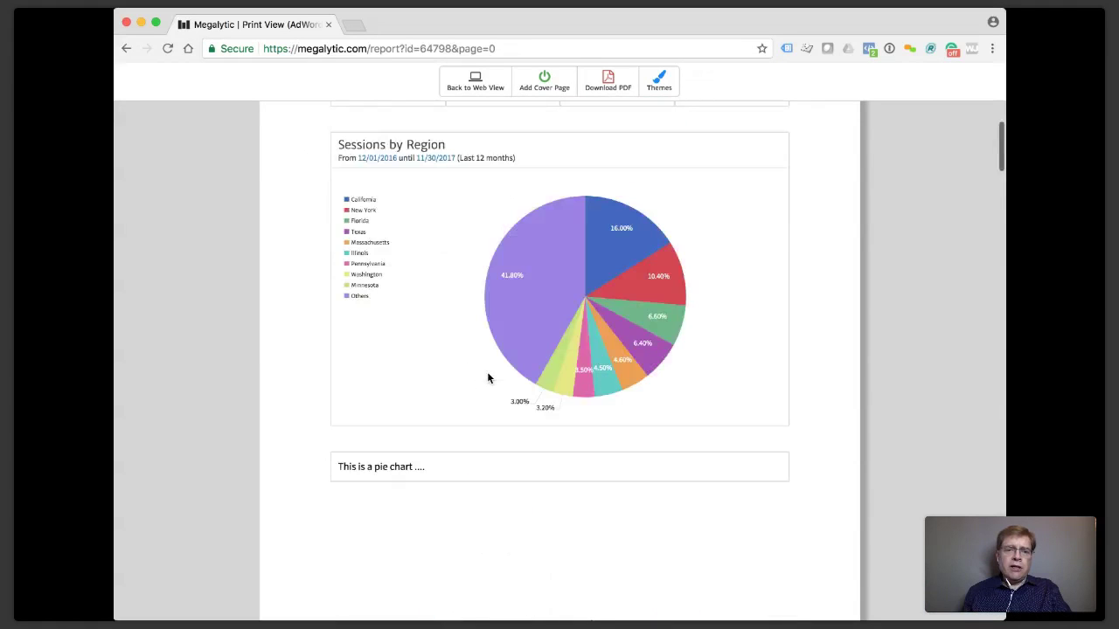
{"action": "left_click", "coordinate": [481, 90]}
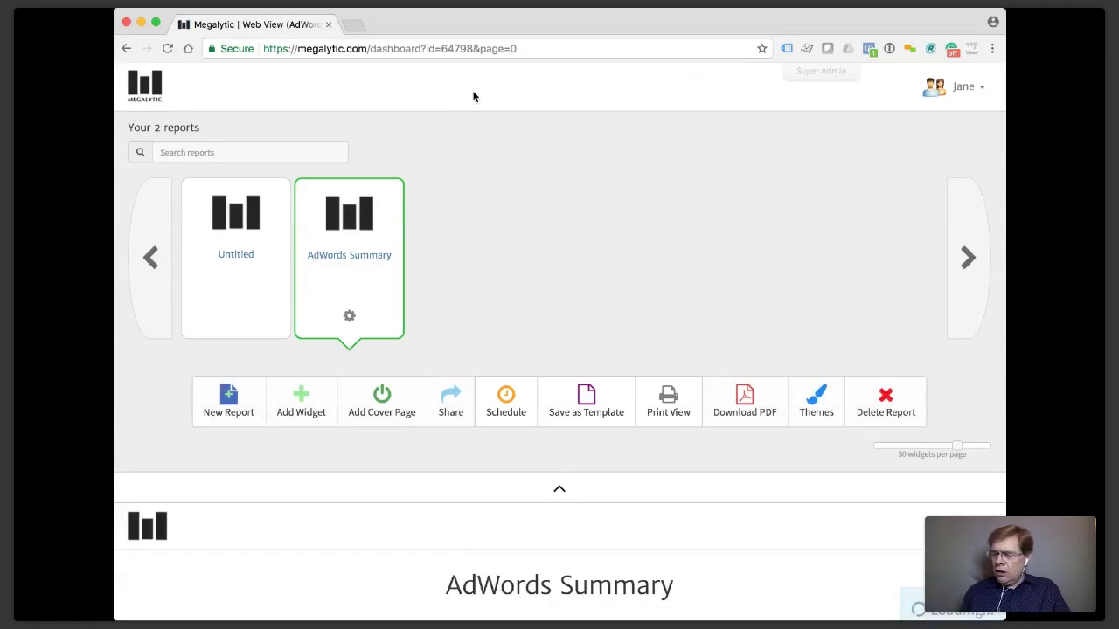
Add a cover page to the AdWords Summary report.
{"action": "scroll", "coordinate": [472, 315], "scroll_direction": "down", "scroll_amount": 3}
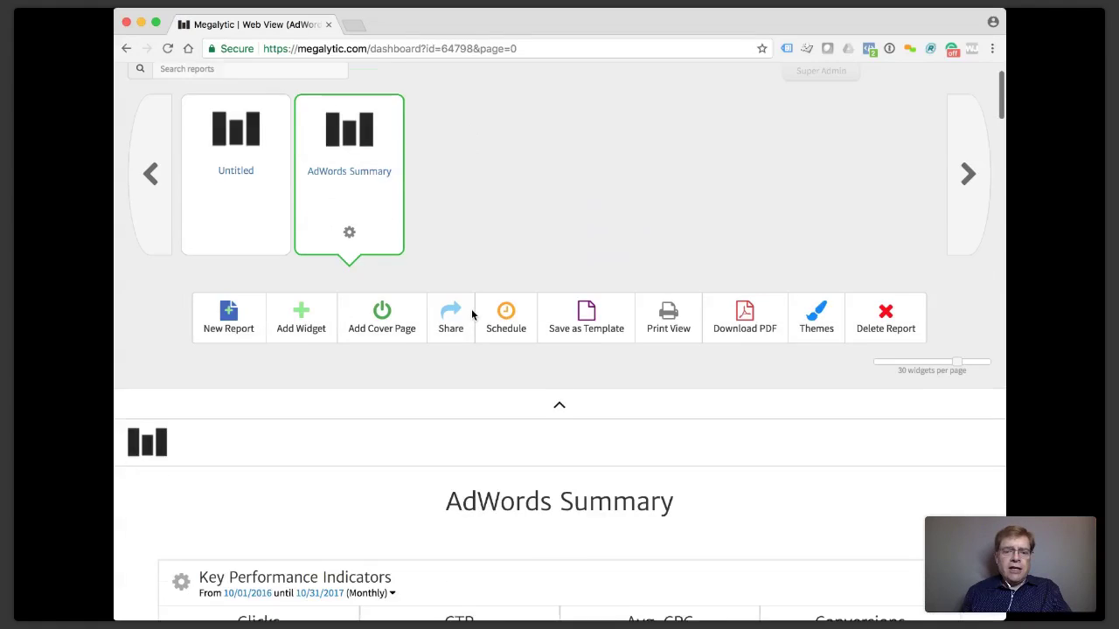
{"action": "scroll", "coordinate": [471, 315], "scroll_direction": "down", "scroll_amount": 3}
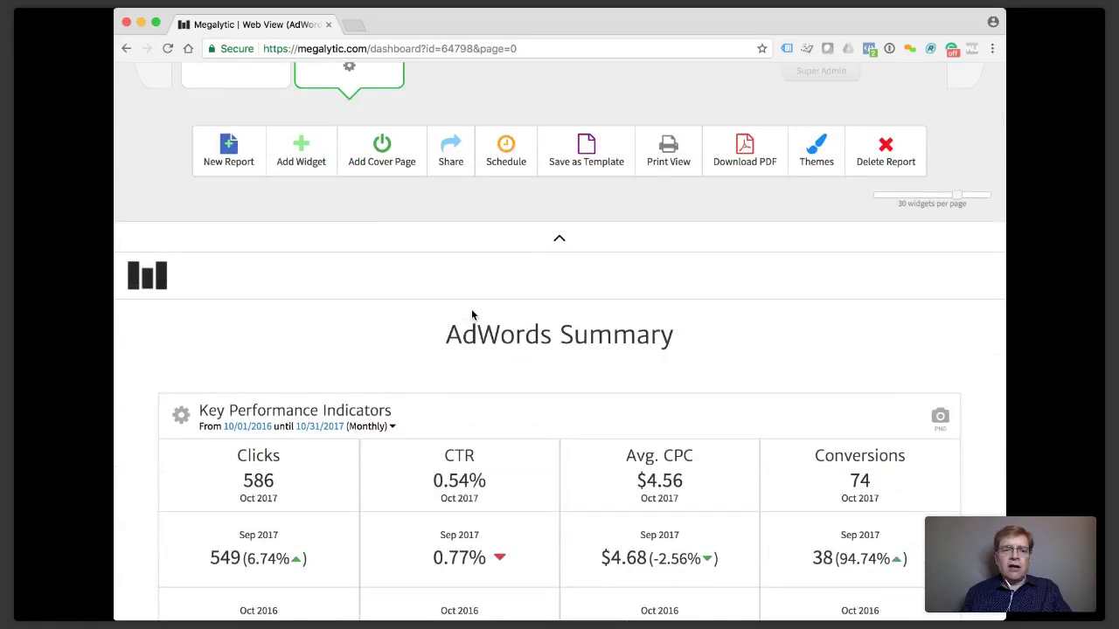
{"action": "left_click", "coordinate": [381, 154]}
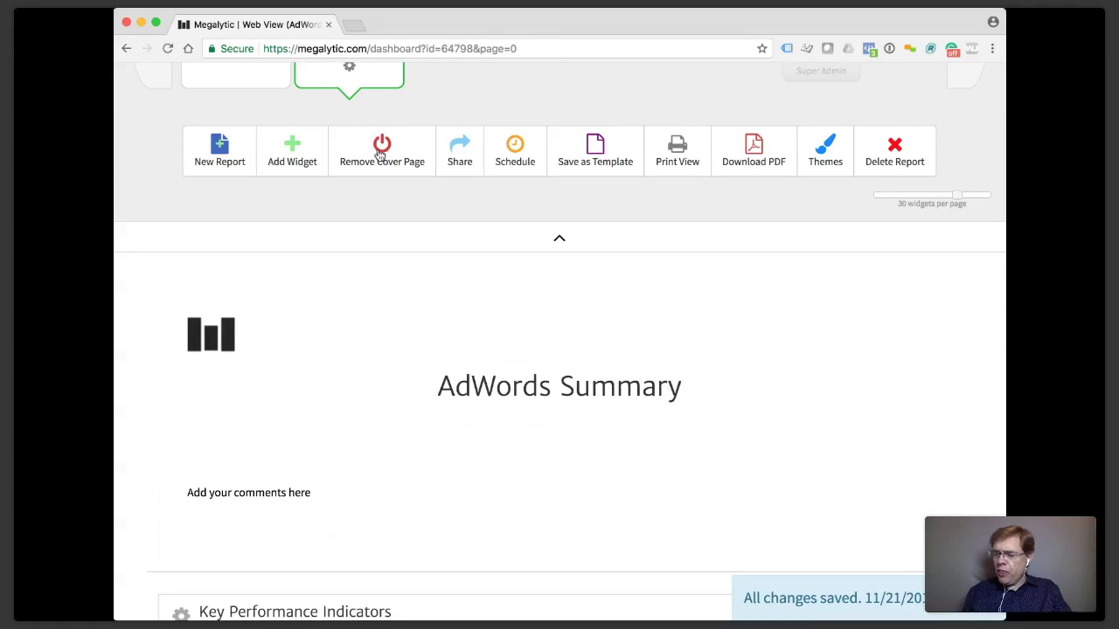
{"action": "scroll", "coordinate": [387, 294], "scroll_direction": "down", "scroll_amount": 1}
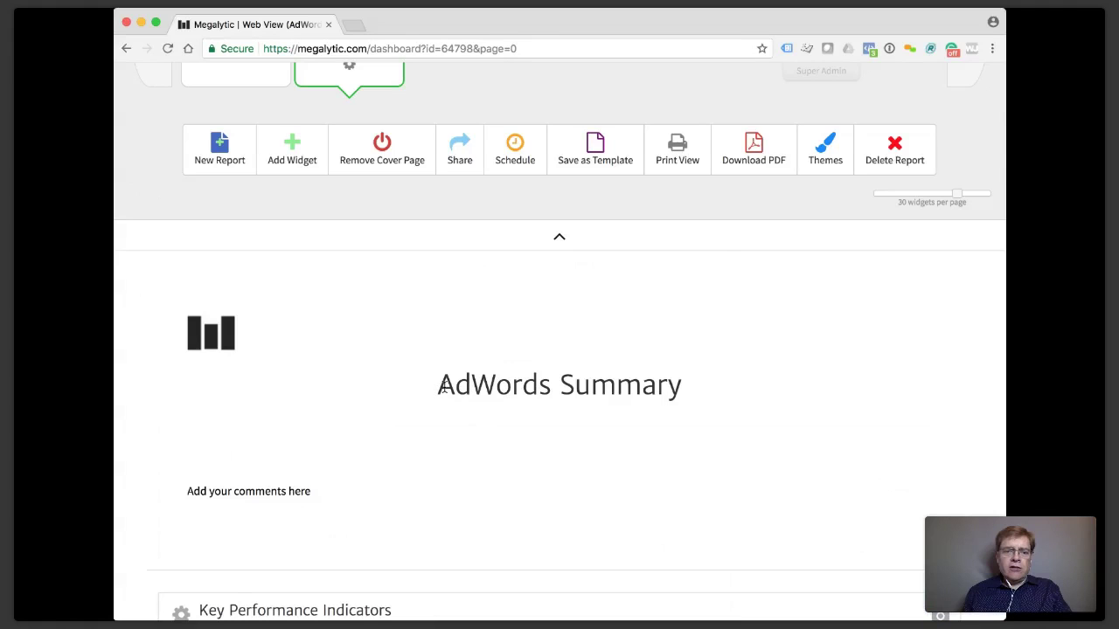
Edit the cover page, replacing the placeholder comment with 'adfadfasfasdf'.
{"action": "left_click", "coordinate": [244, 344]}
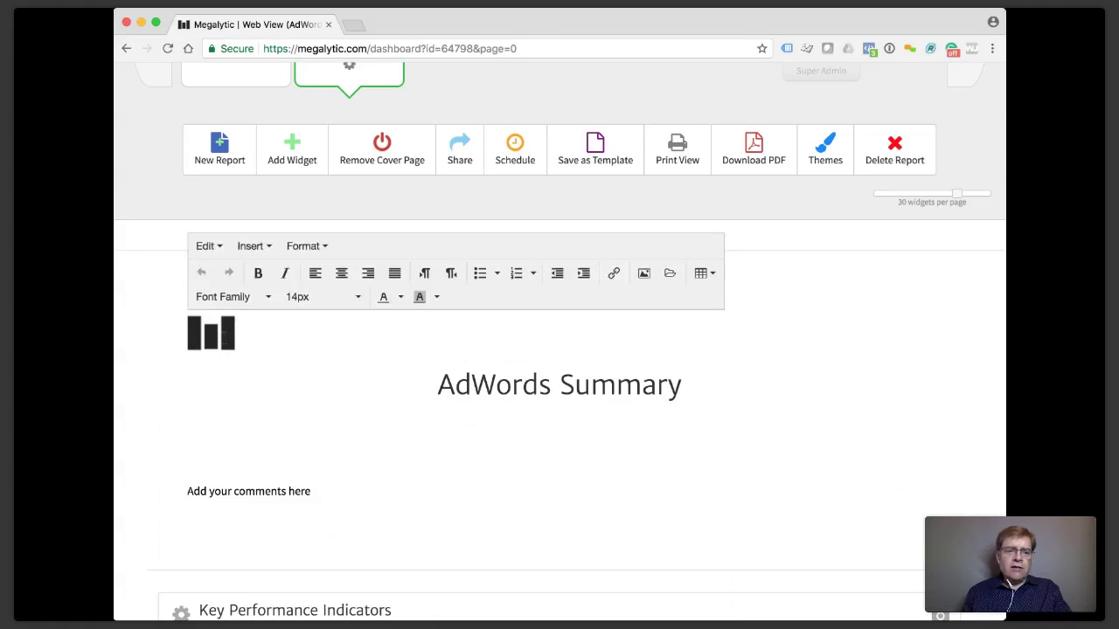
{"action": "left_click", "coordinate": [223, 337]}
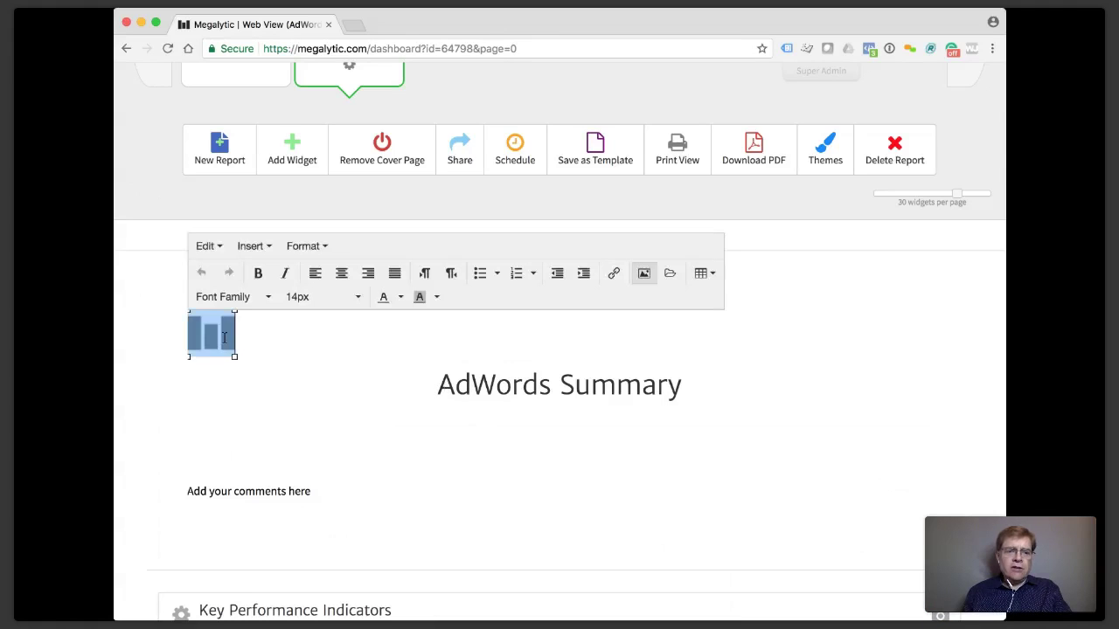
{"action": "left_click", "coordinate": [285, 491]}
{"action": "left_click_drag", "start_coordinate": [322, 491], "coordinate": [167, 484]}
{"action": "type", "text": "adfadfasfasdf"}
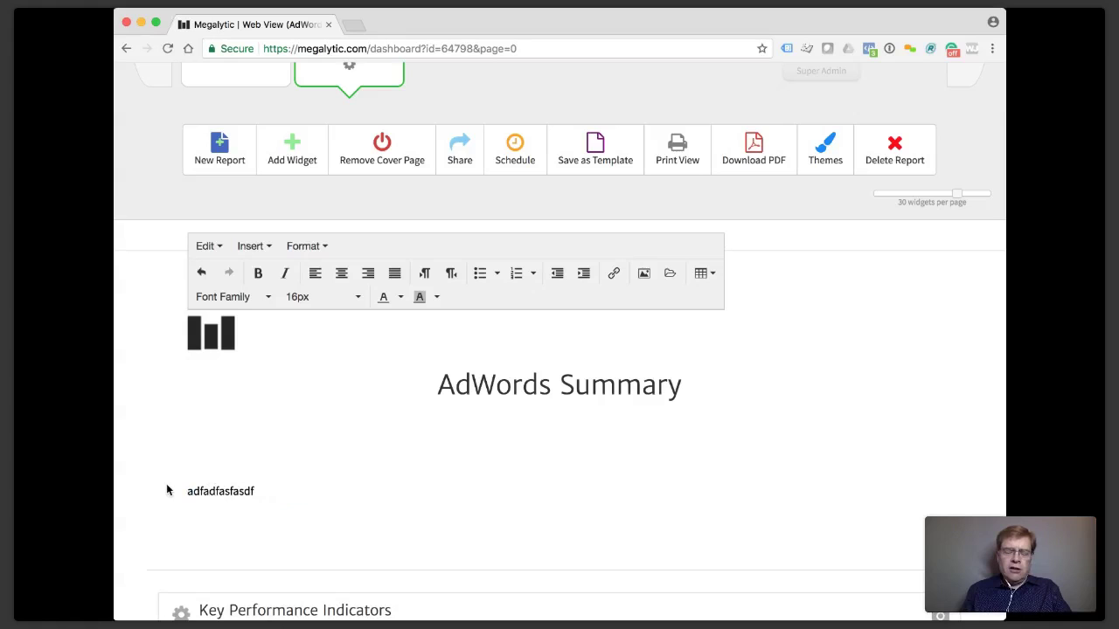
{"action": "left_click", "coordinate": [285, 427]}
{"action": "scroll", "coordinate": [285, 427], "scroll_direction": "up", "scroll_amount": 3}
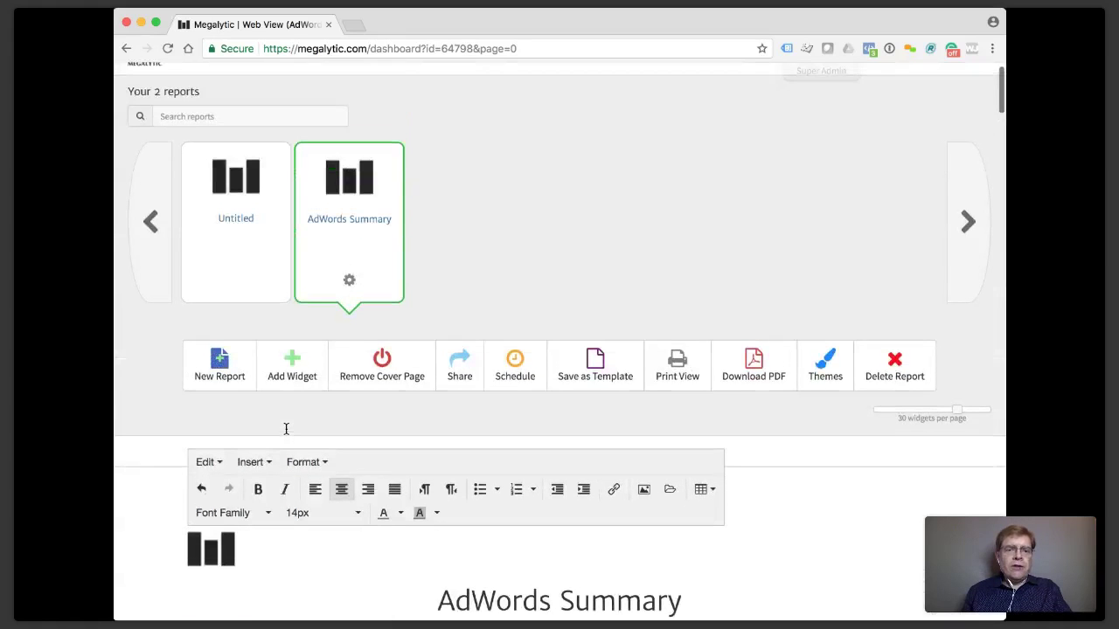
Delete the cover page and save the report with the company name image as its logo.
{"action": "left_click", "coordinate": [379, 377]}
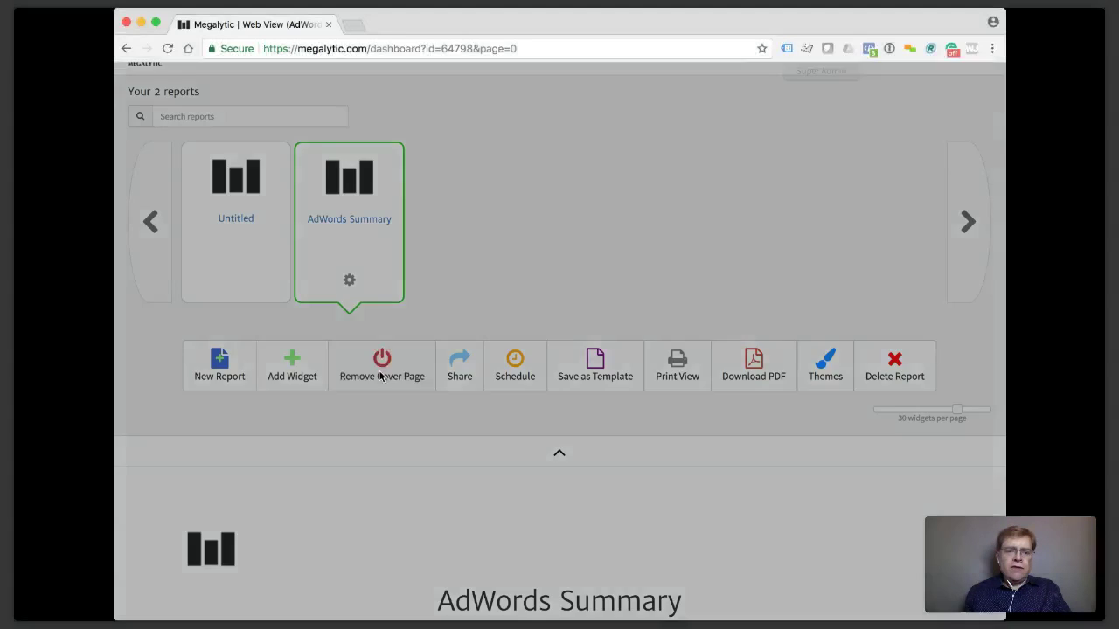
{"action": "left_click", "coordinate": [739, 200]}
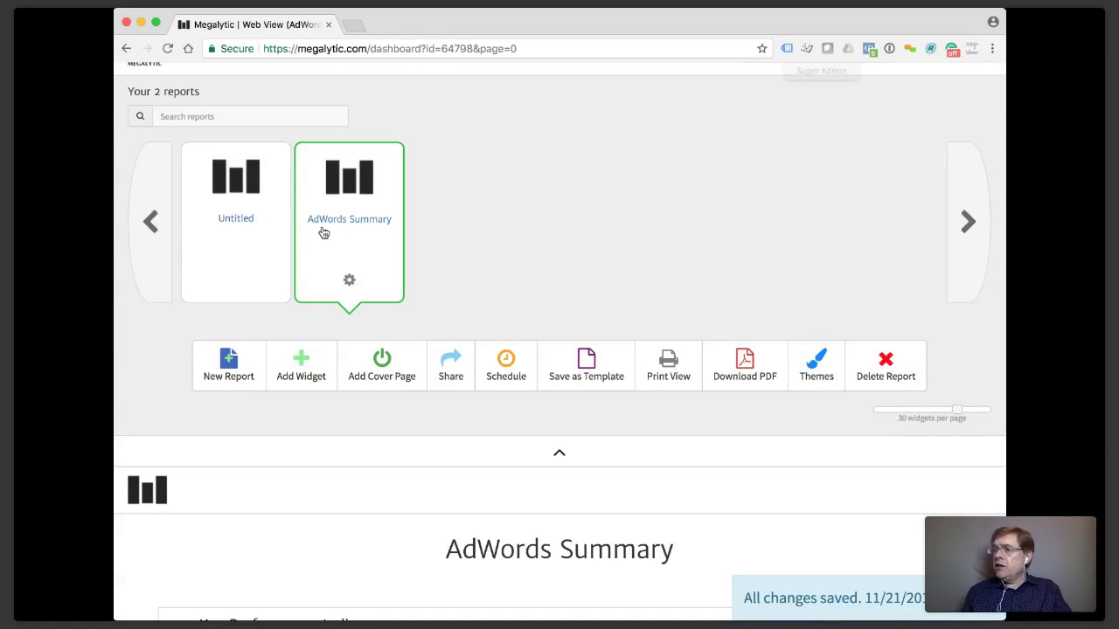
{"action": "left_click", "coordinate": [348, 282]}
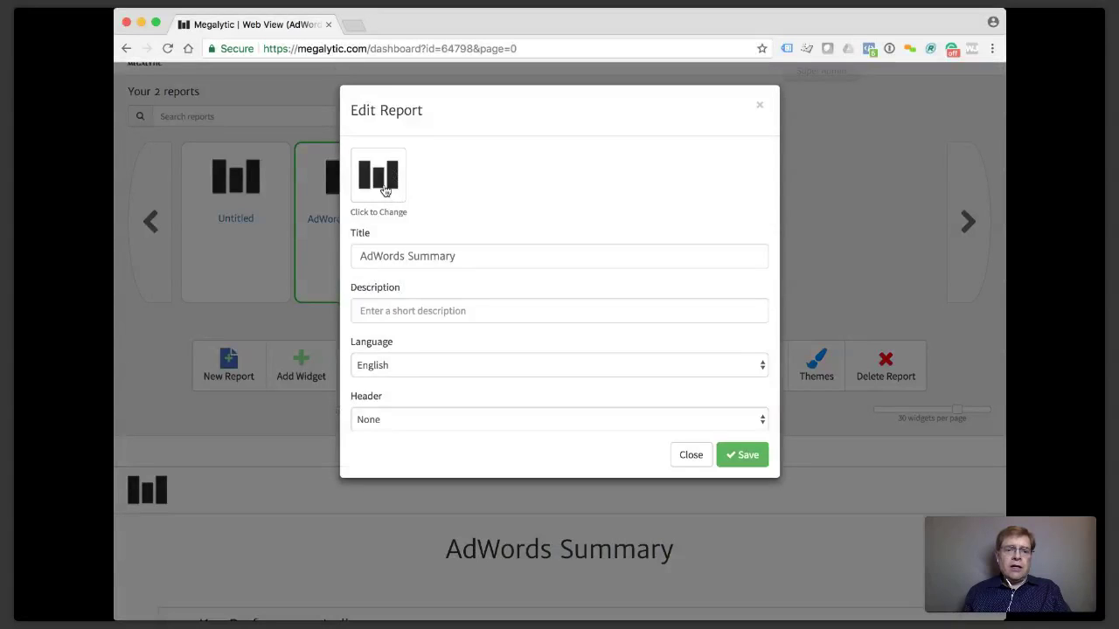
{"action": "left_click", "coordinate": [386, 191]}
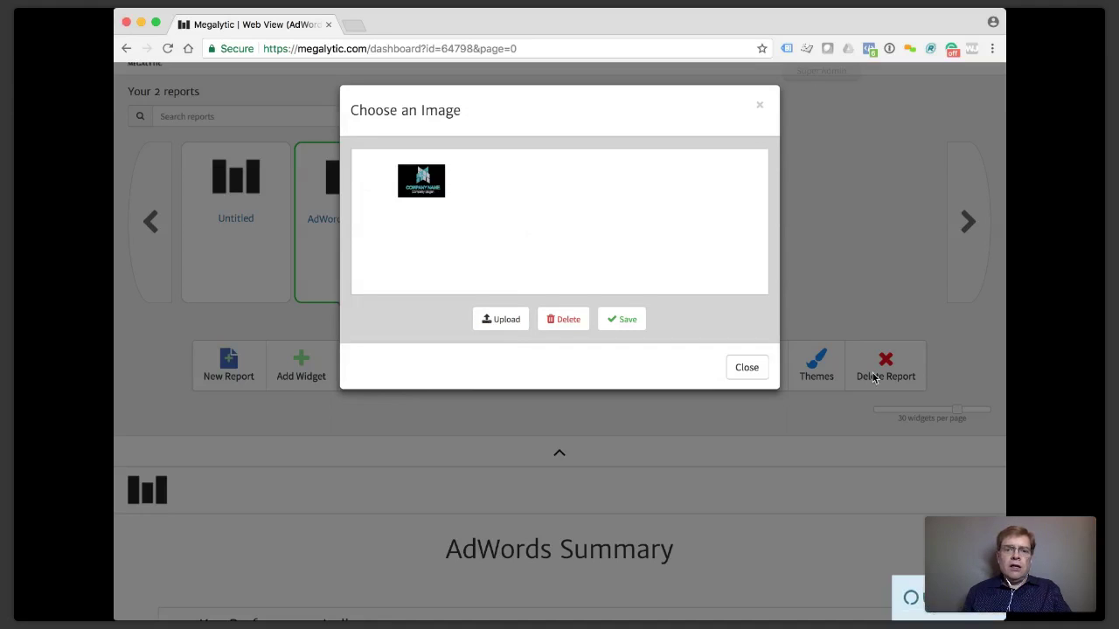
{"action": "left_click", "coordinate": [518, 187]}
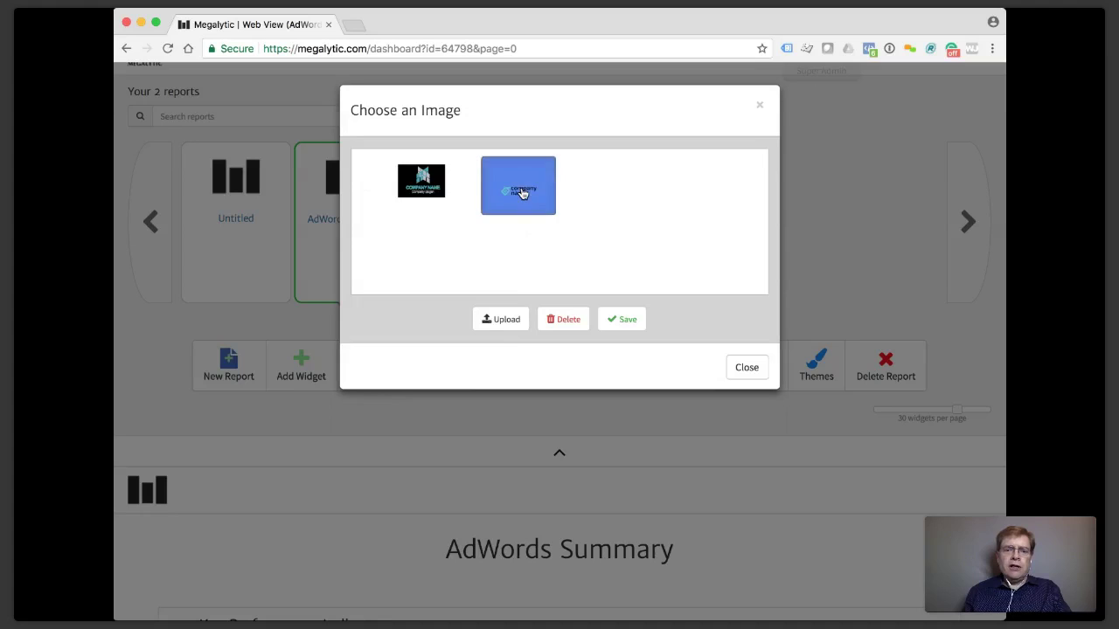
{"action": "left_click", "coordinate": [624, 320]}
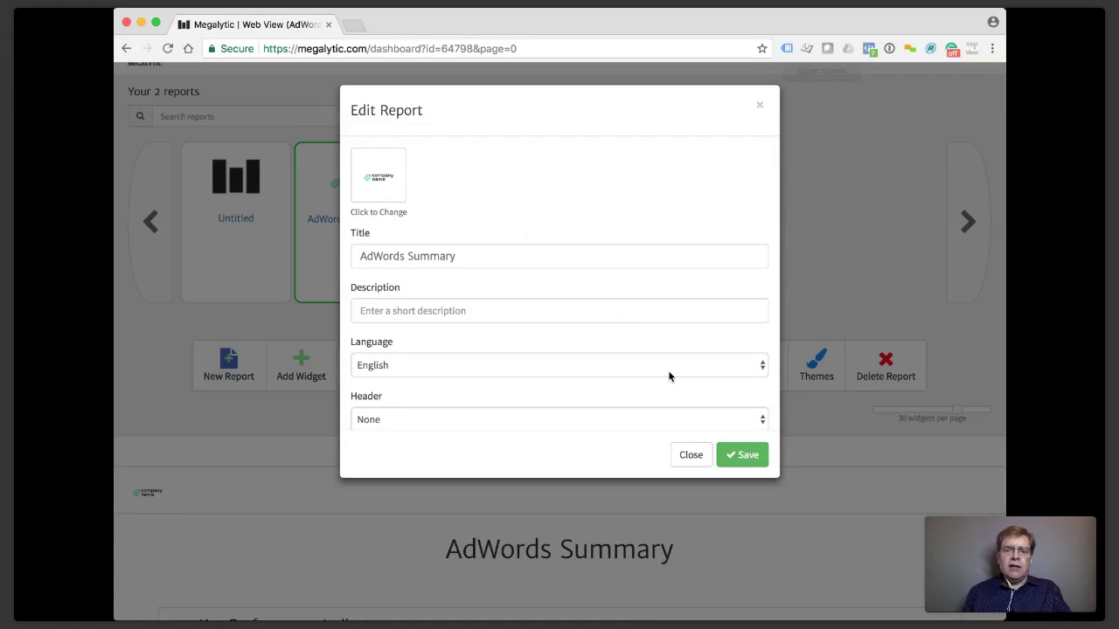
{"action": "left_click", "coordinate": [750, 455]}
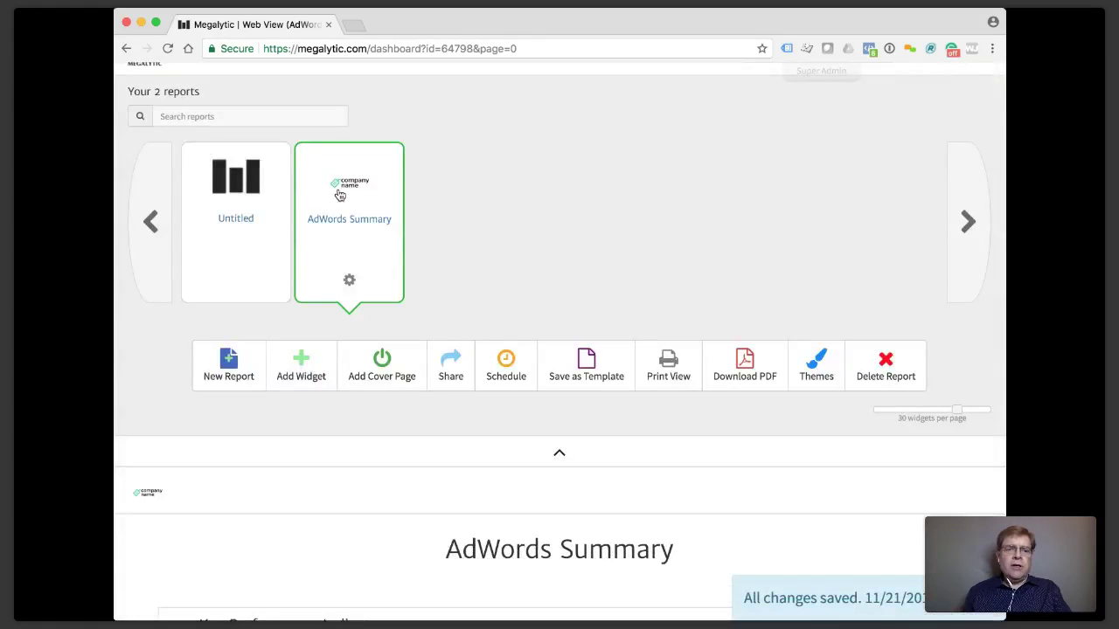
{"action": "scroll", "coordinate": [367, 209], "scroll_direction": "down", "scroll_amount": 4}
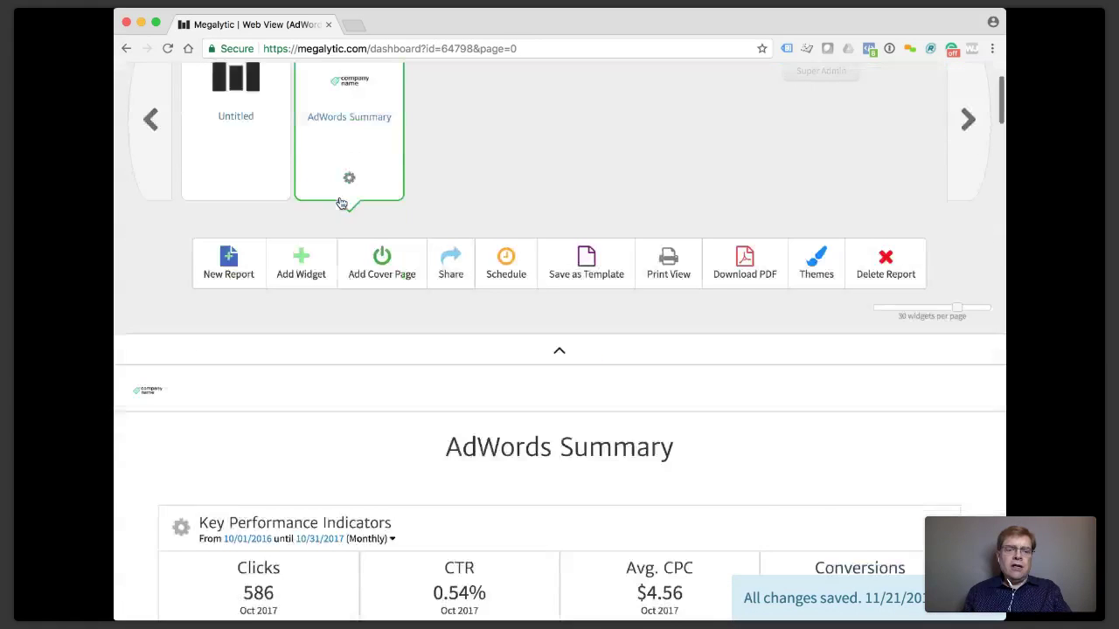
Add a new cover page and shrink its company name logo to 184 × 184.
{"action": "left_click", "coordinate": [382, 225]}
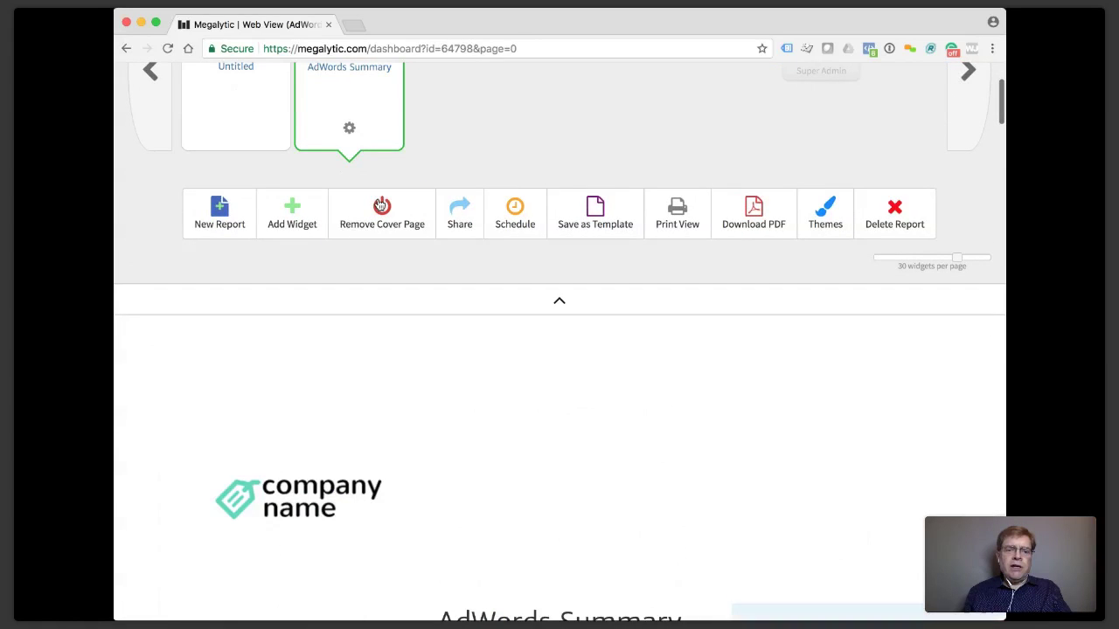
{"action": "scroll", "coordinate": [414, 501], "scroll_direction": "down", "scroll_amount": 5}
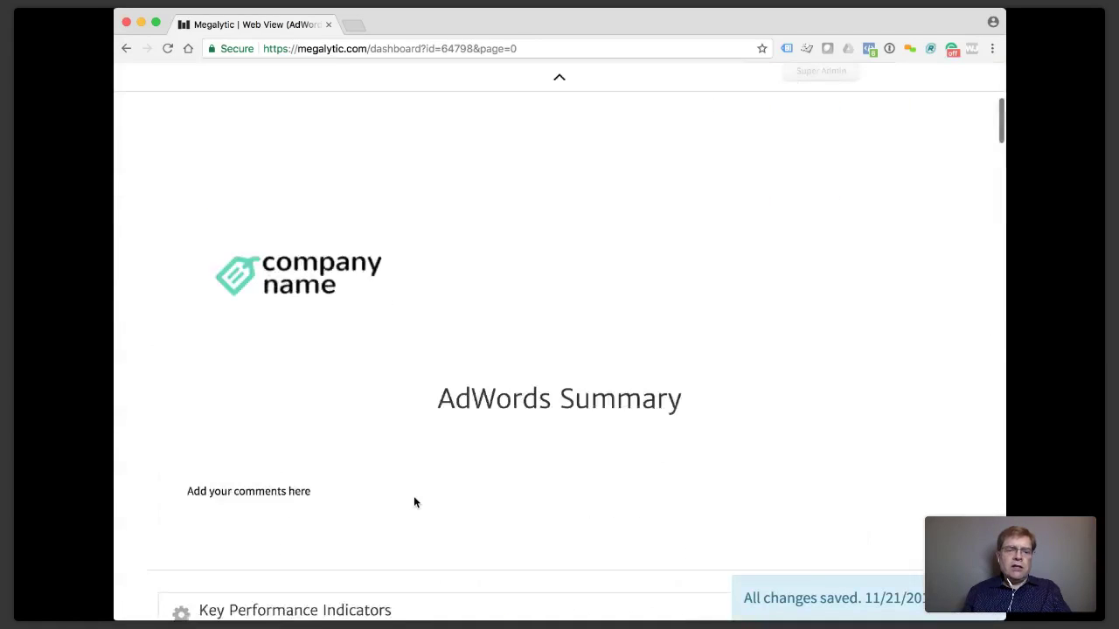
{"action": "left_click", "coordinate": [308, 286]}
{"action": "left_click", "coordinate": [307, 283]}
{"action": "left_click_drag", "start_coordinate": [407, 363], "coordinate": [324, 288]}
Replace the cover's placeholder comment with 'Here are my cover pages.'.
{"action": "left_click_drag", "start_coordinate": [327, 414], "coordinate": [179, 406]}
{"action": "type", "text": "Her"}
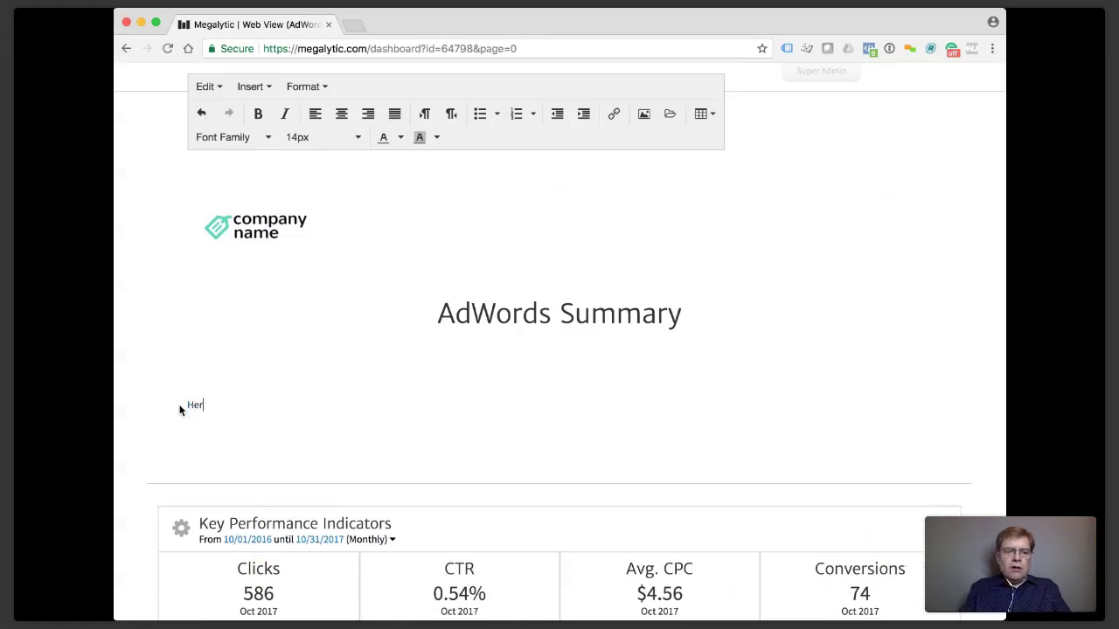
{"action": "type", "text": "e are my cover pag"}
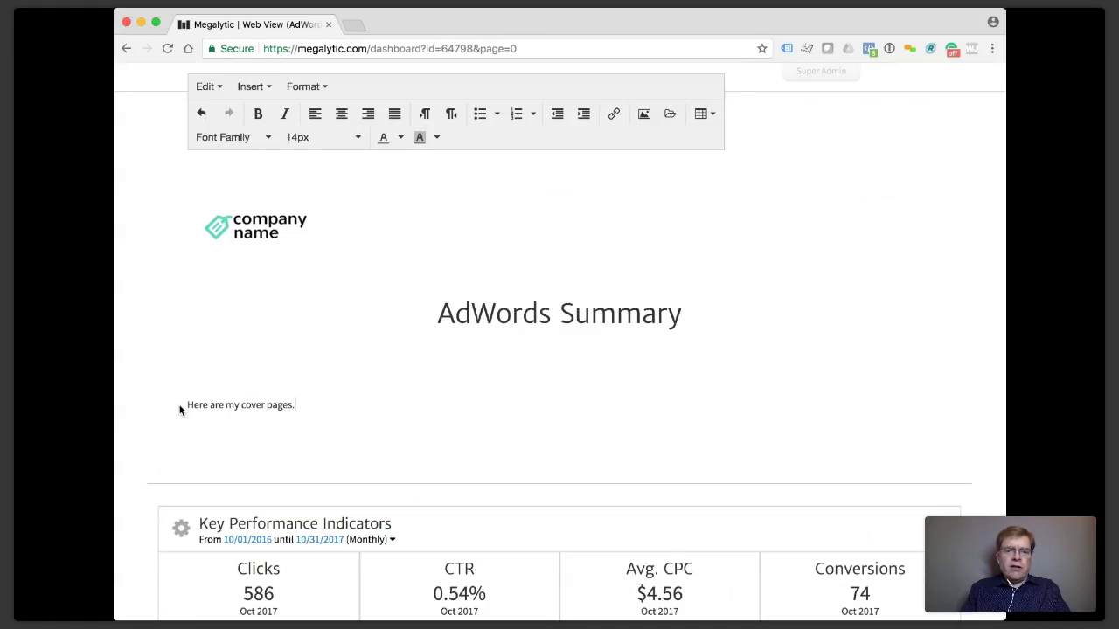
{"action": "type", "text": "es."}
{"action": "key", "text": "Return"}
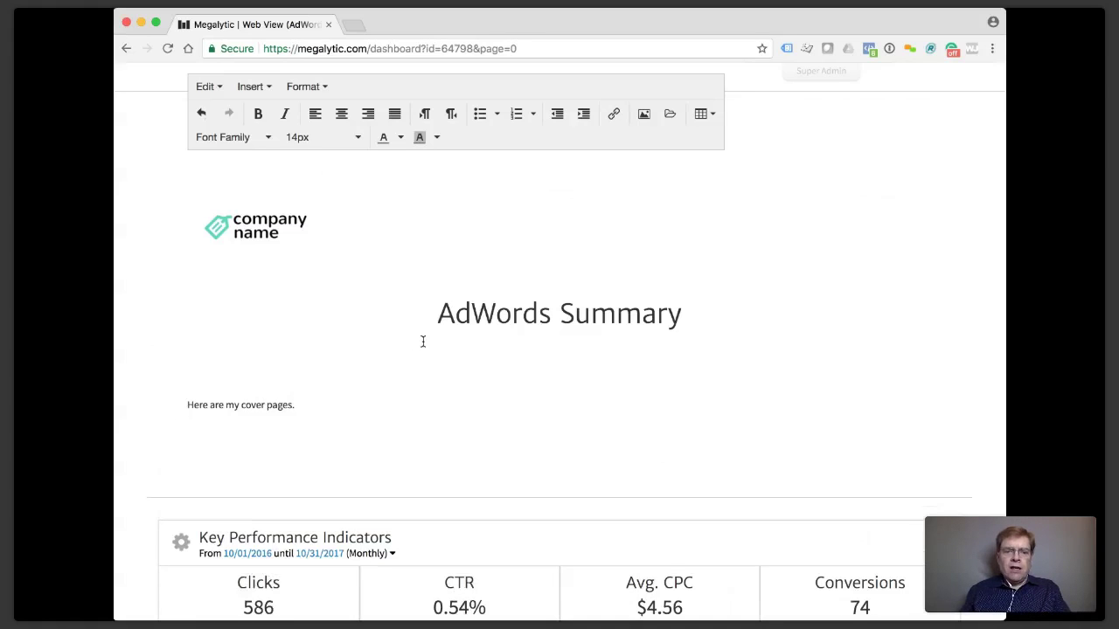
Change the cover heading's word 'Summary' to 'Geography'.
{"action": "double_click", "coordinate": [505, 311]}
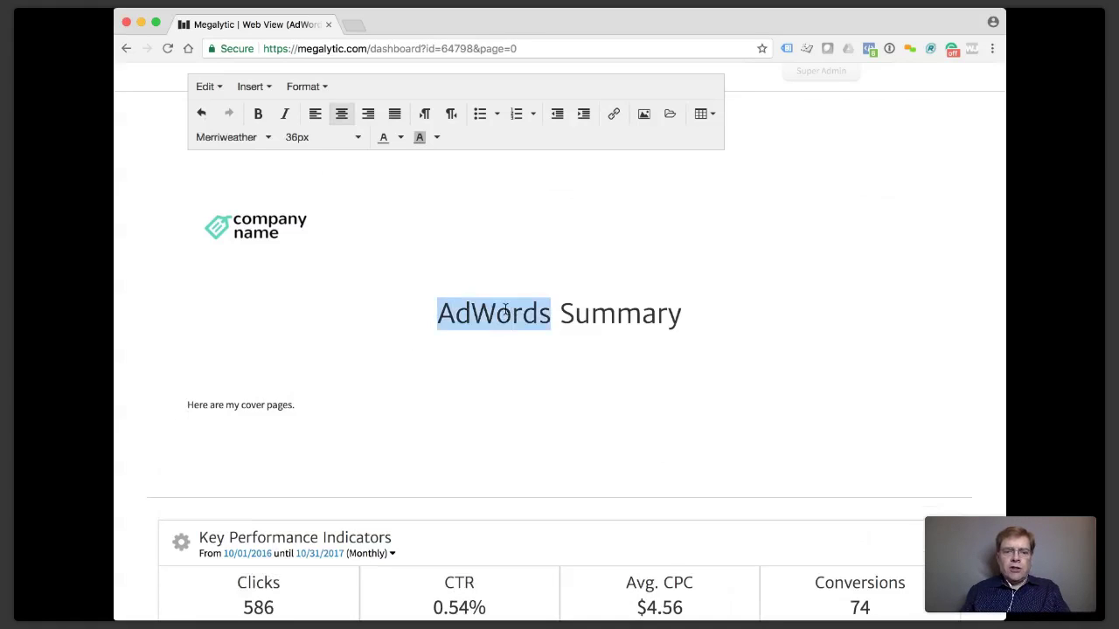
{"action": "double_click", "coordinate": [621, 317]}
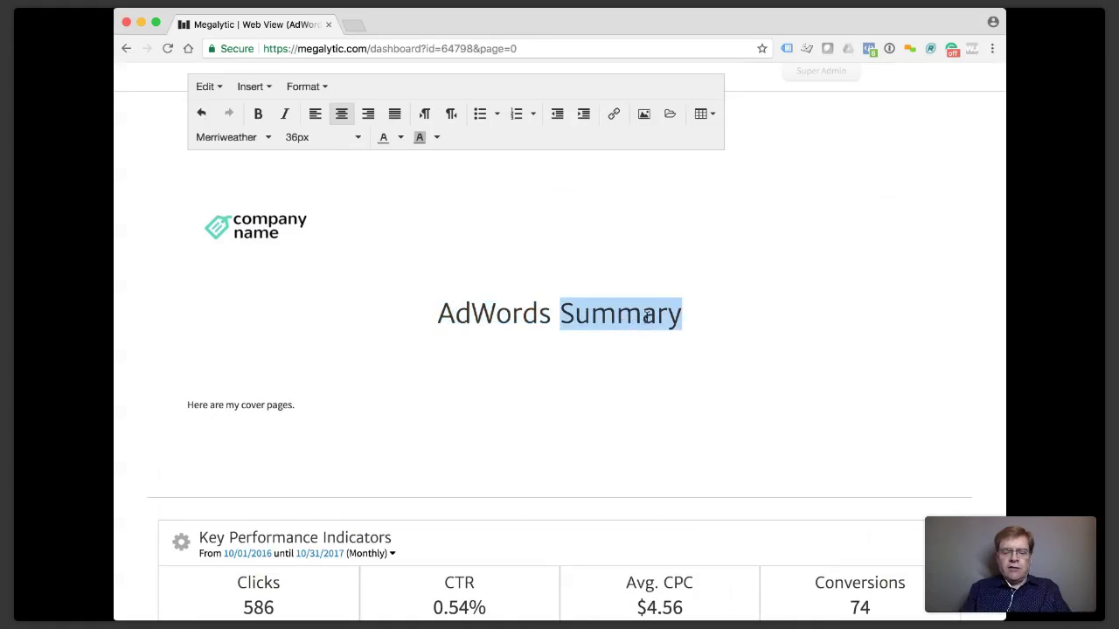
{"action": "type", "text": "Geography"}
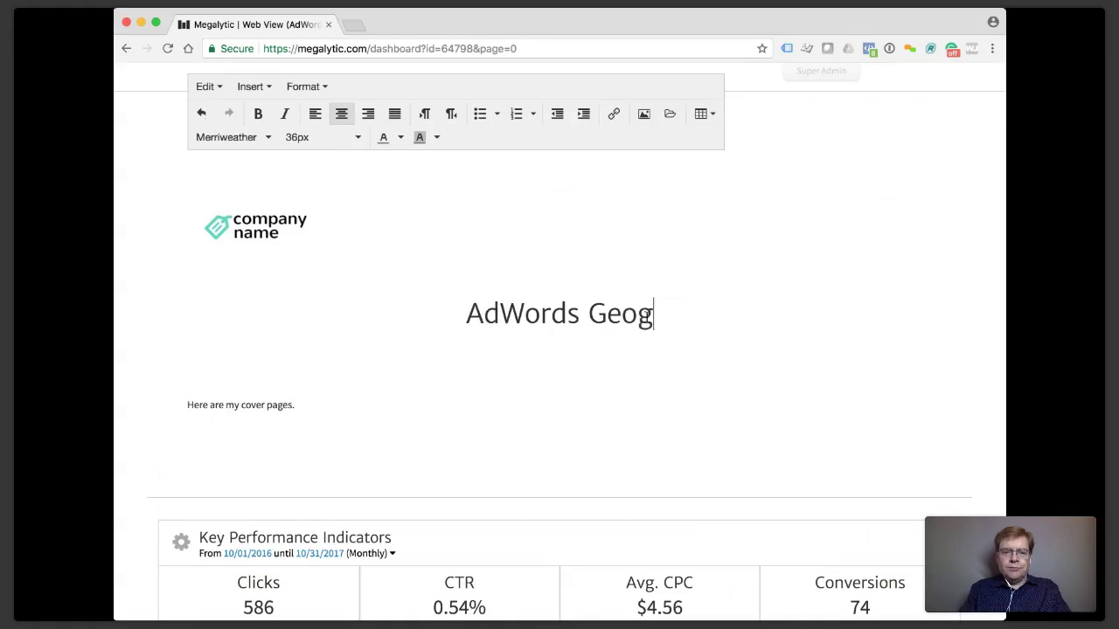
{"action": "left_click", "coordinate": [626, 387]}
{"action": "scroll", "coordinate": [620, 388], "scroll_direction": "up", "scroll_amount": 4}
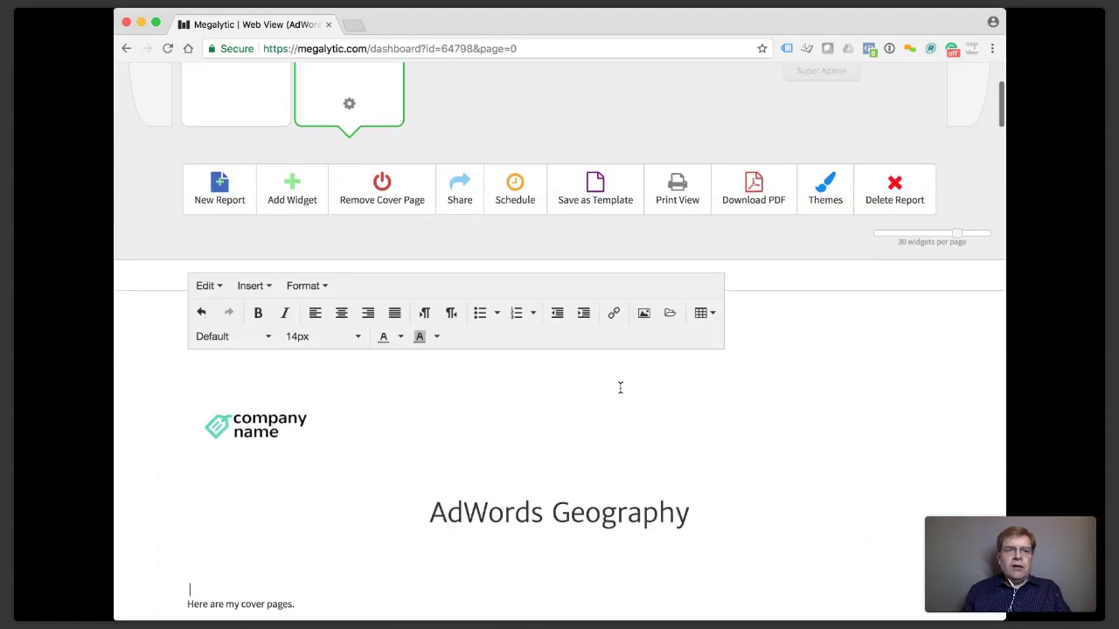
{"action": "scroll", "coordinate": [569, 537], "scroll_direction": "up", "scroll_amount": 3}
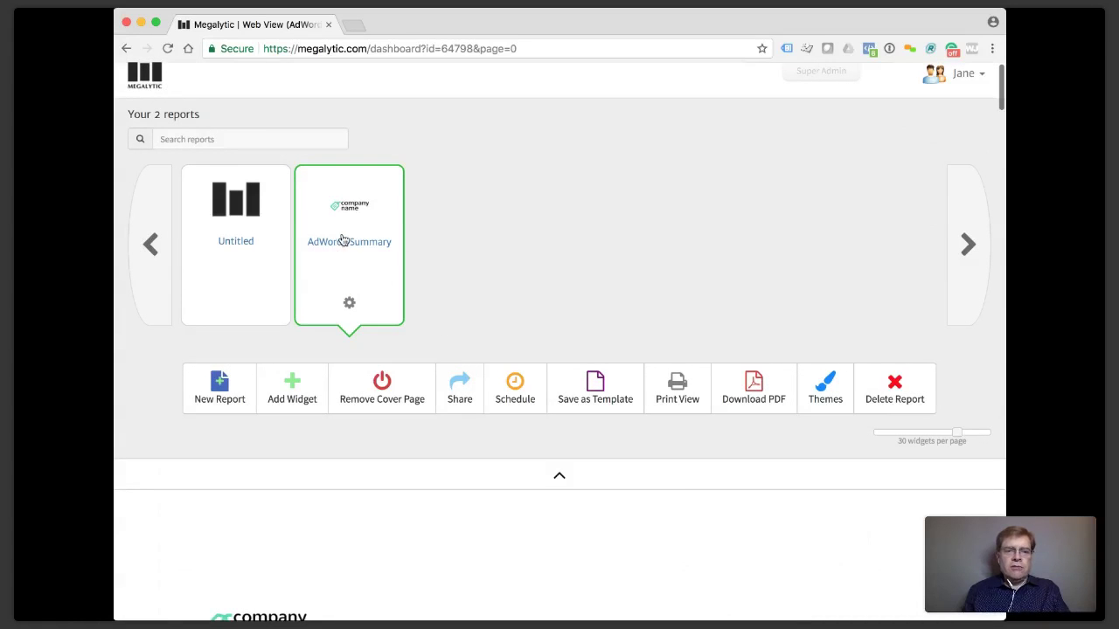
{"action": "scroll", "coordinate": [481, 347], "scroll_direction": "down", "scroll_amount": 4}
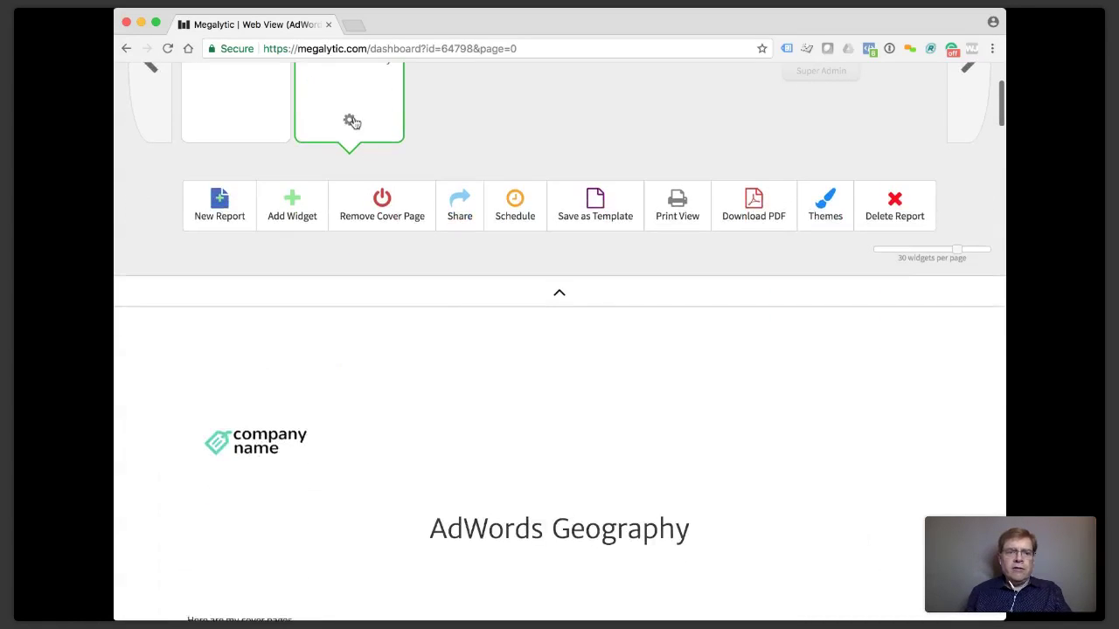
{"action": "scroll", "coordinate": [352, 123], "scroll_direction": "up", "scroll_amount": 2}
{"action": "scroll", "coordinate": [357, 112], "scroll_direction": "down", "scroll_amount": 2}
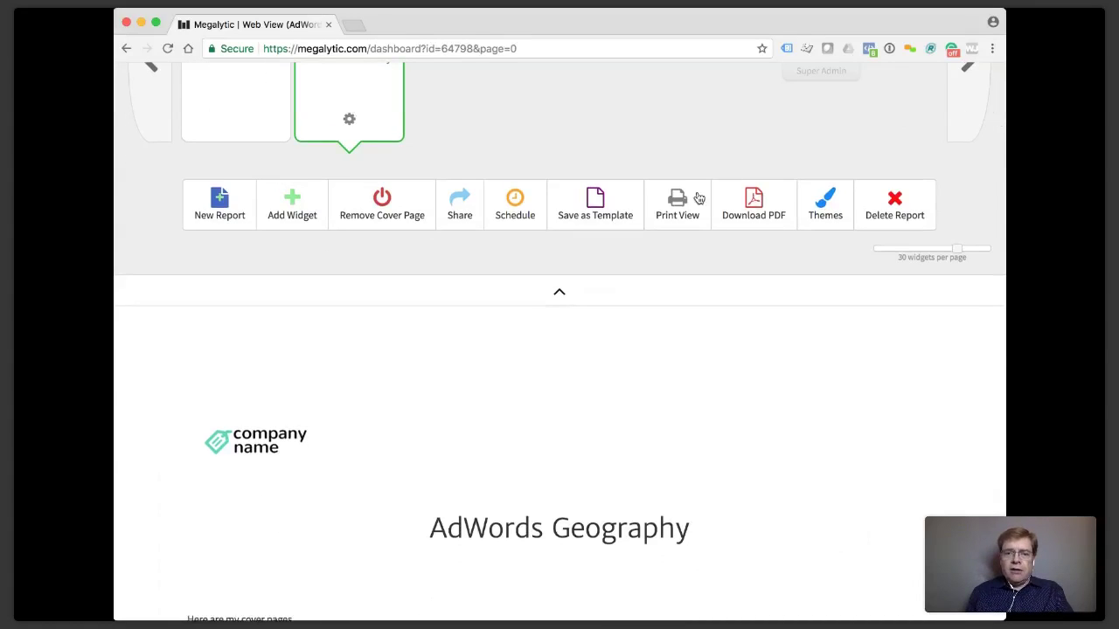
{"action": "left_click", "coordinate": [682, 215]}
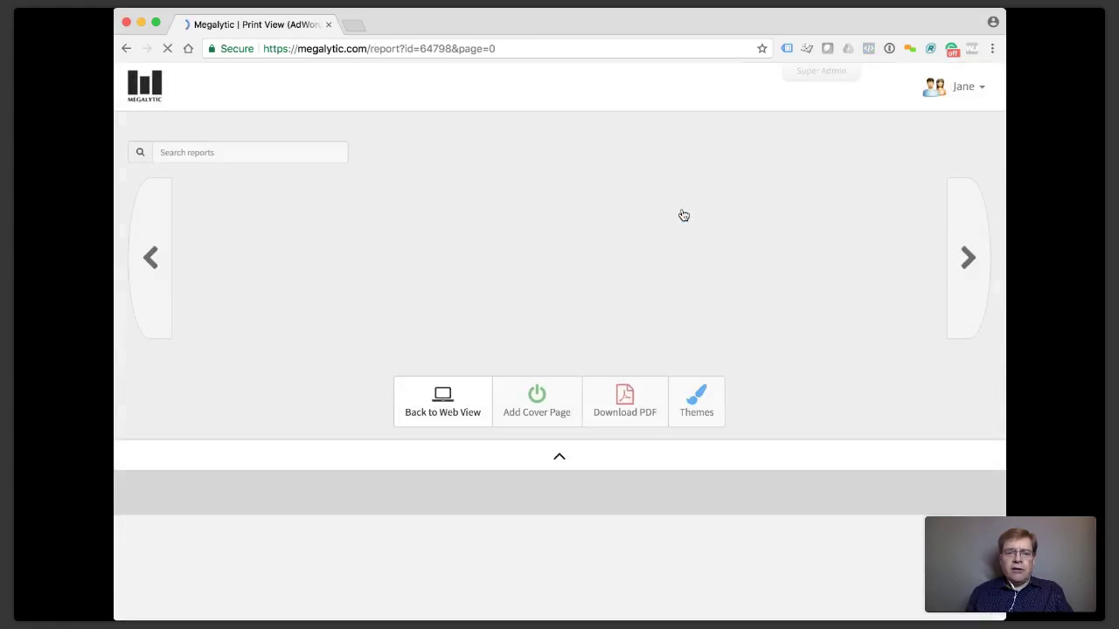
{"action": "scroll", "coordinate": [684, 215], "scroll_direction": "down", "scroll_amount": 6}
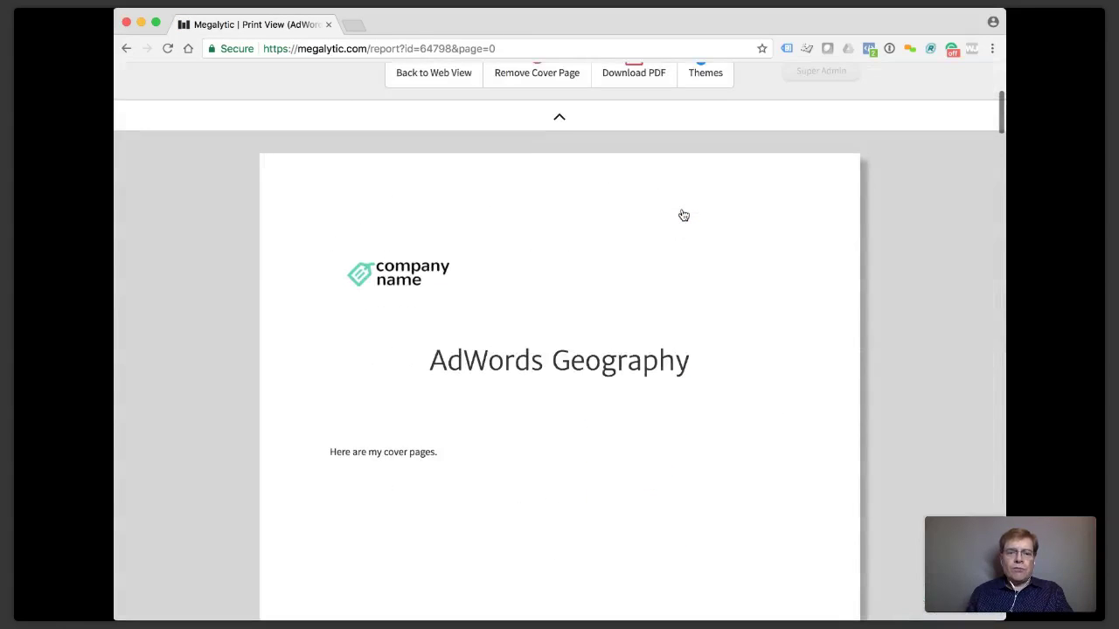
{"action": "scroll", "coordinate": [683, 215], "scroll_direction": "down", "scroll_amount": 8}
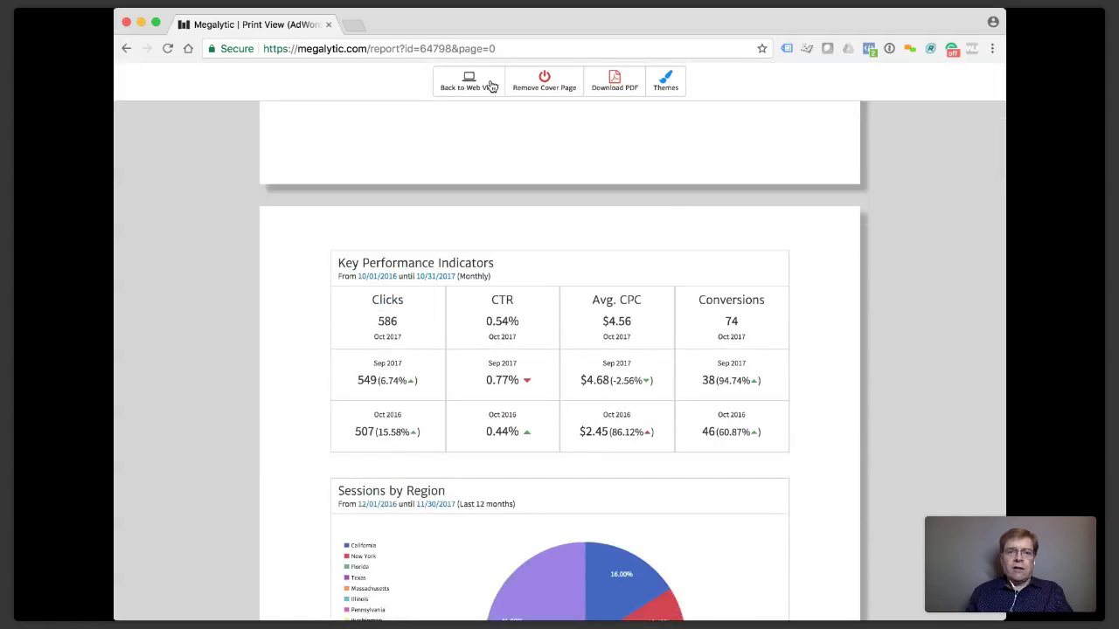
{"action": "left_click", "coordinate": [472, 82]}
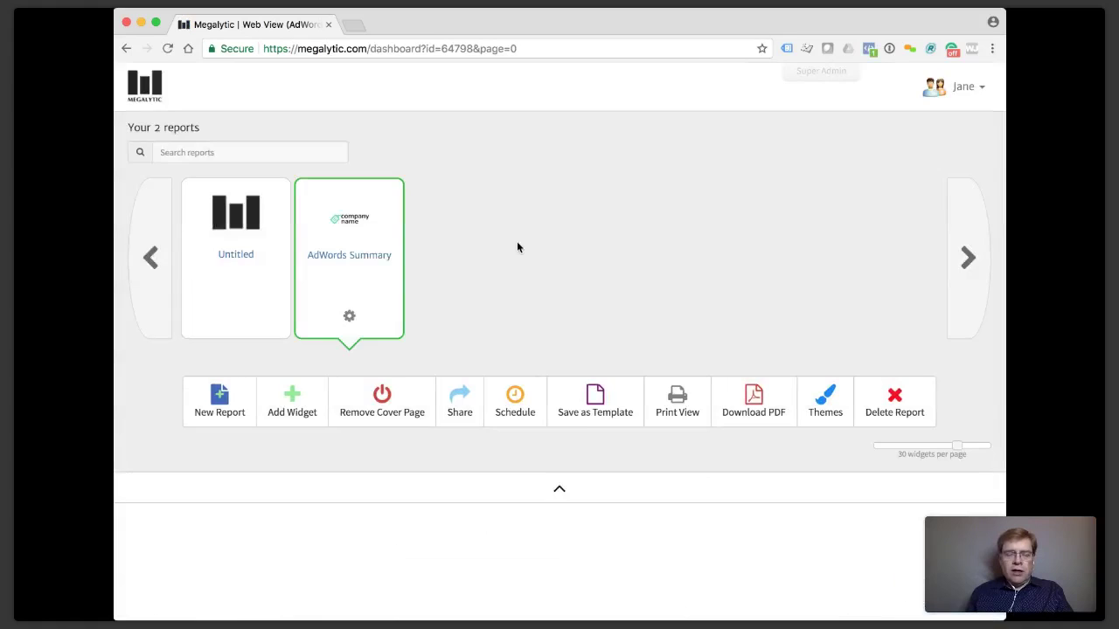
Search the widget library for 'image' and place an Image widget below the Key Performance Indicators.
{"action": "scroll", "coordinate": [516, 244], "scroll_direction": "down", "scroll_amount": 4}
{"action": "scroll", "coordinate": [517, 250], "scroll_direction": "down", "scroll_amount": 5}
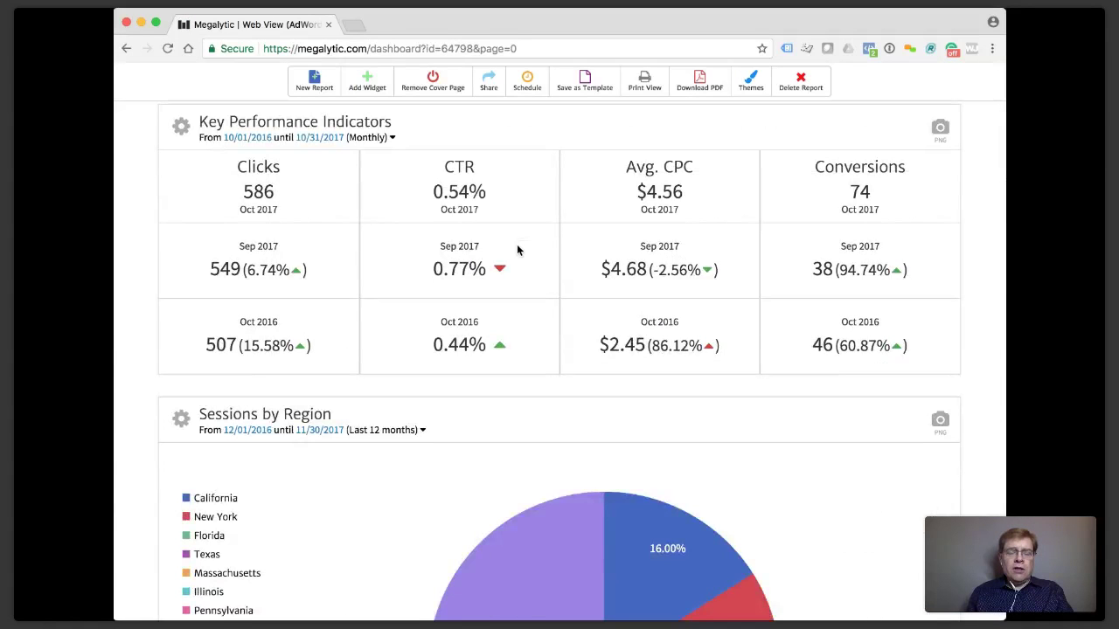
{"action": "left_click", "coordinate": [368, 83]}
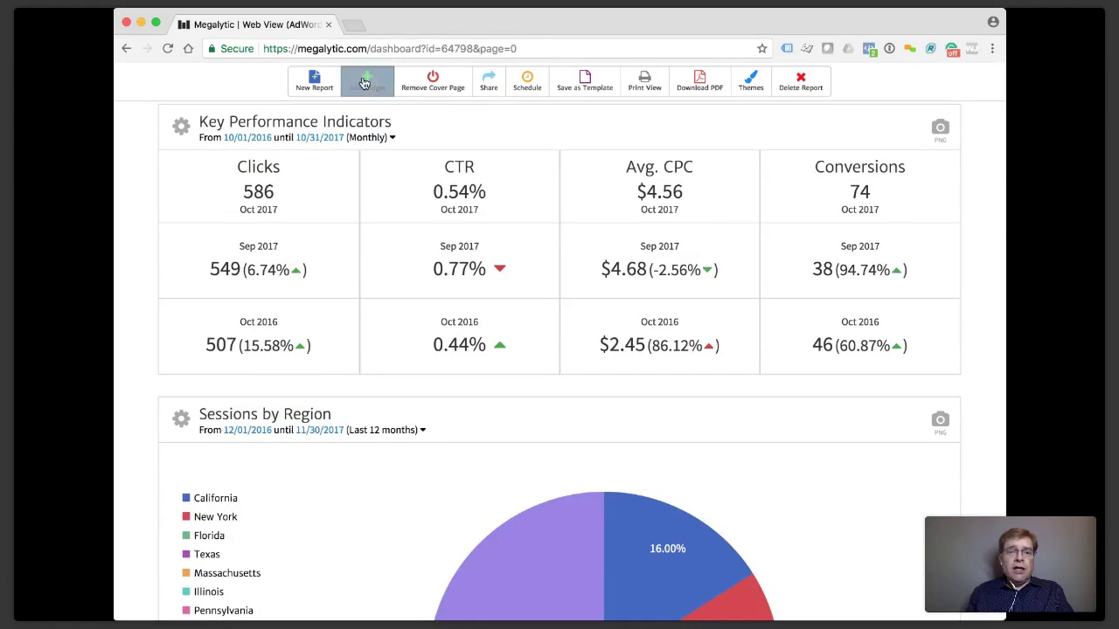
{"action": "left_click", "coordinate": [463, 116]}
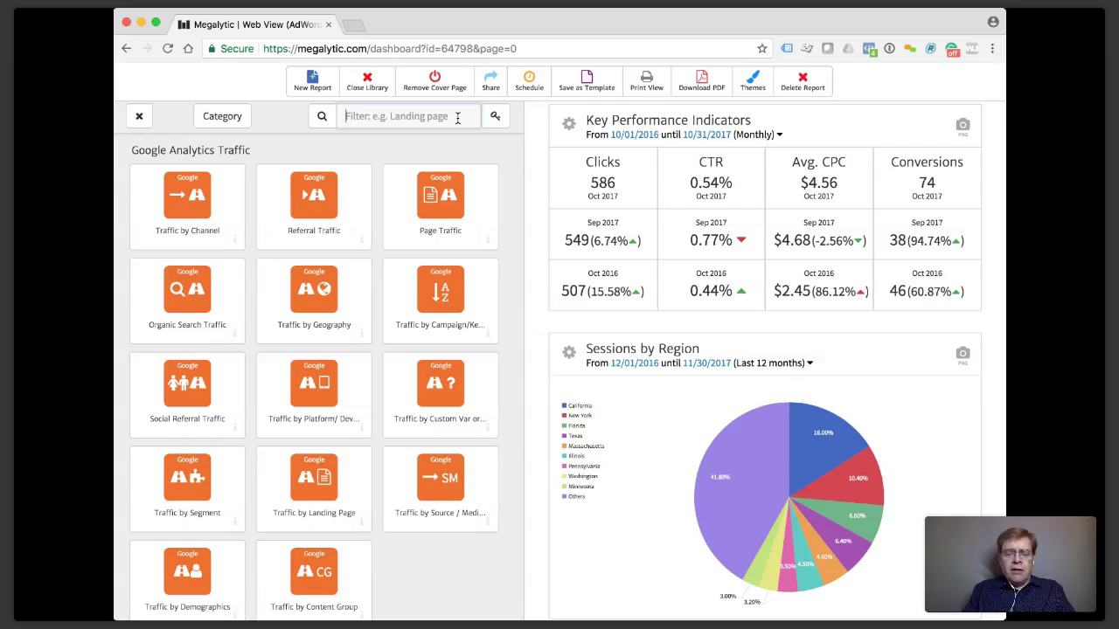
{"action": "type", "text": "image"}
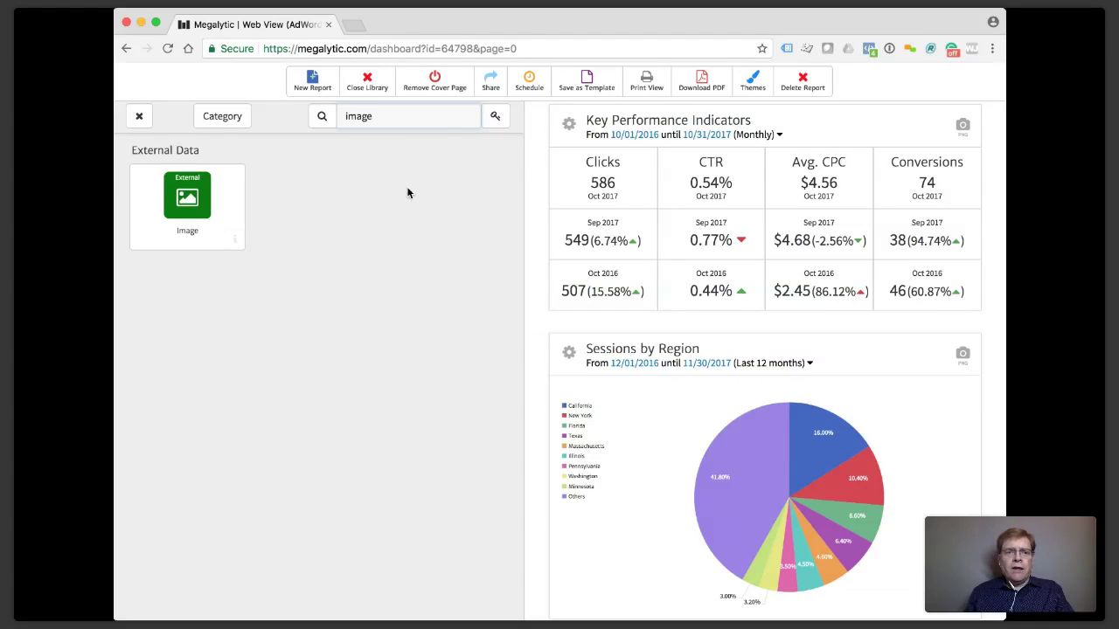
{"action": "left_click_drag", "start_coordinate": [192, 199], "coordinate": [585, 305]}
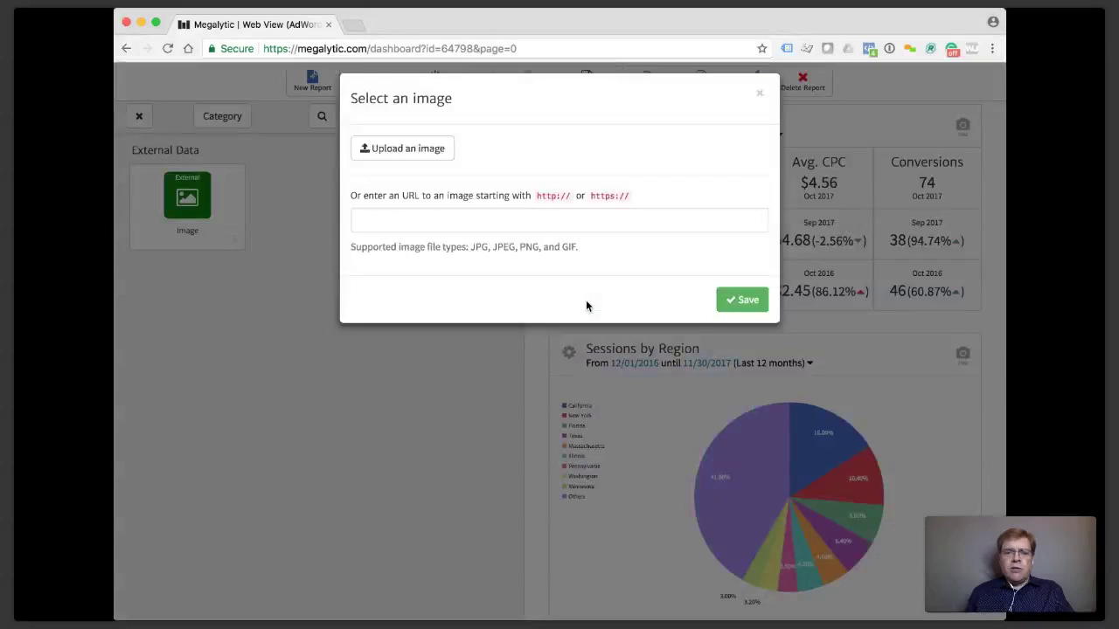
Upload the campaign engagement screenshot into the Image widget and close the library.
{"action": "left_click", "coordinate": [426, 165]}
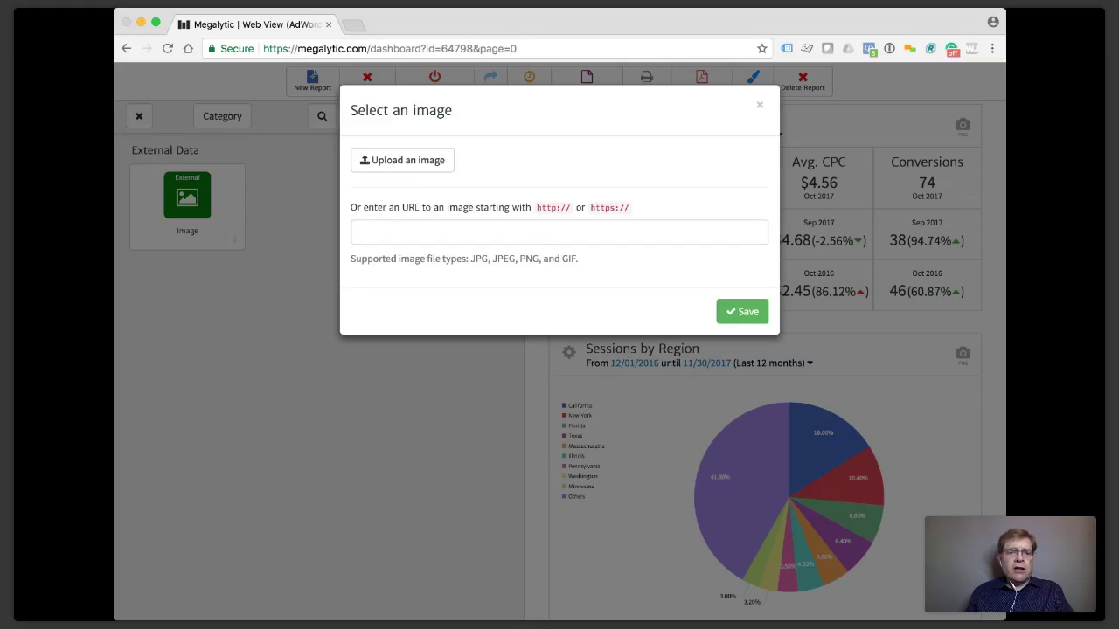
{"action": "left_click", "coordinate": [890, 367]}
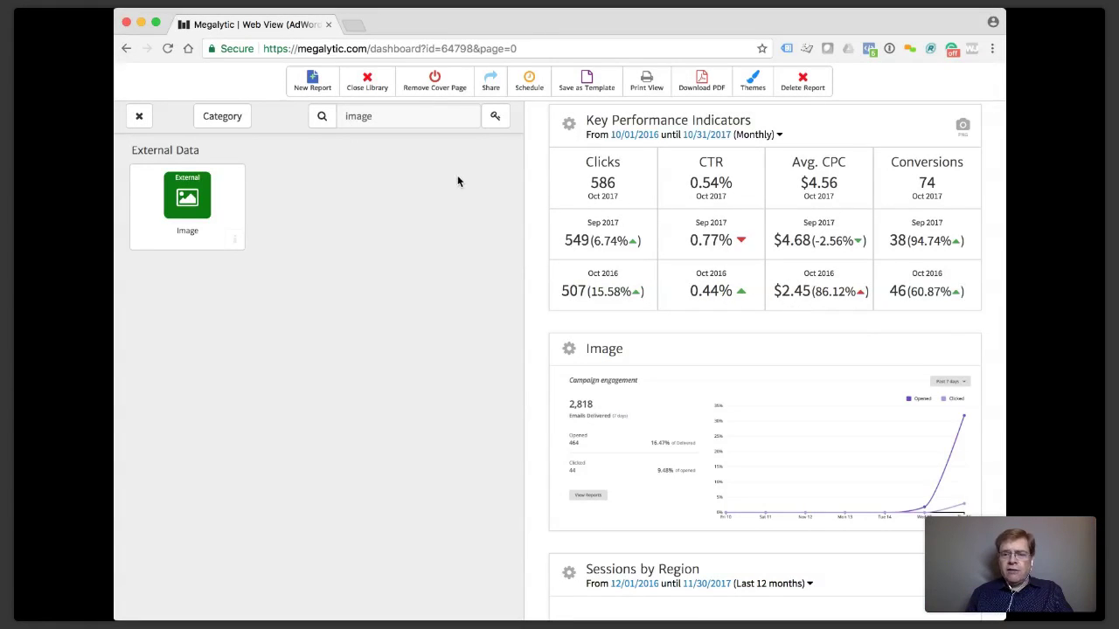
{"action": "left_click", "coordinate": [140, 117]}
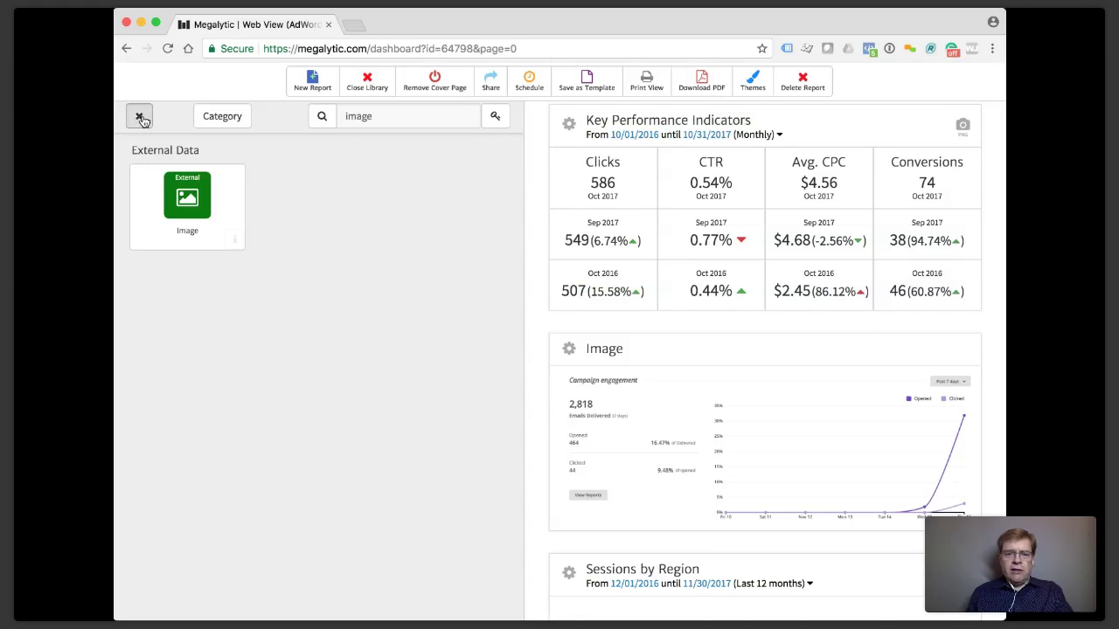
{"action": "scroll", "coordinate": [227, 295], "scroll_direction": "down", "scroll_amount": 4}
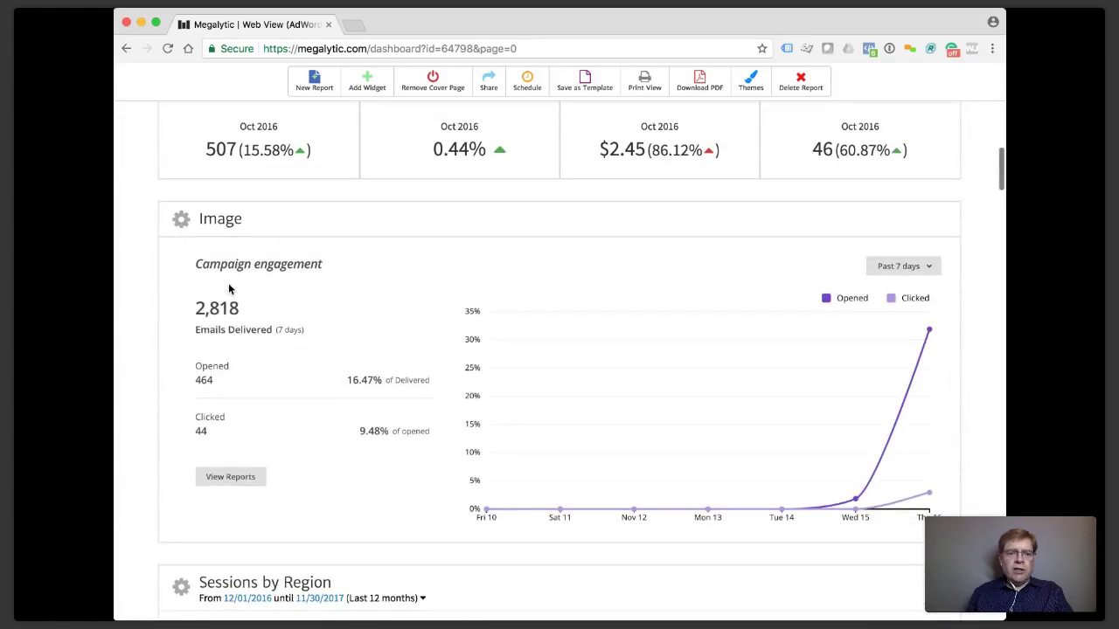
Retitle the Image widget 'MailChimp Performance' and scroll down to the pie chart.
{"action": "left_click", "coordinate": [222, 225]}
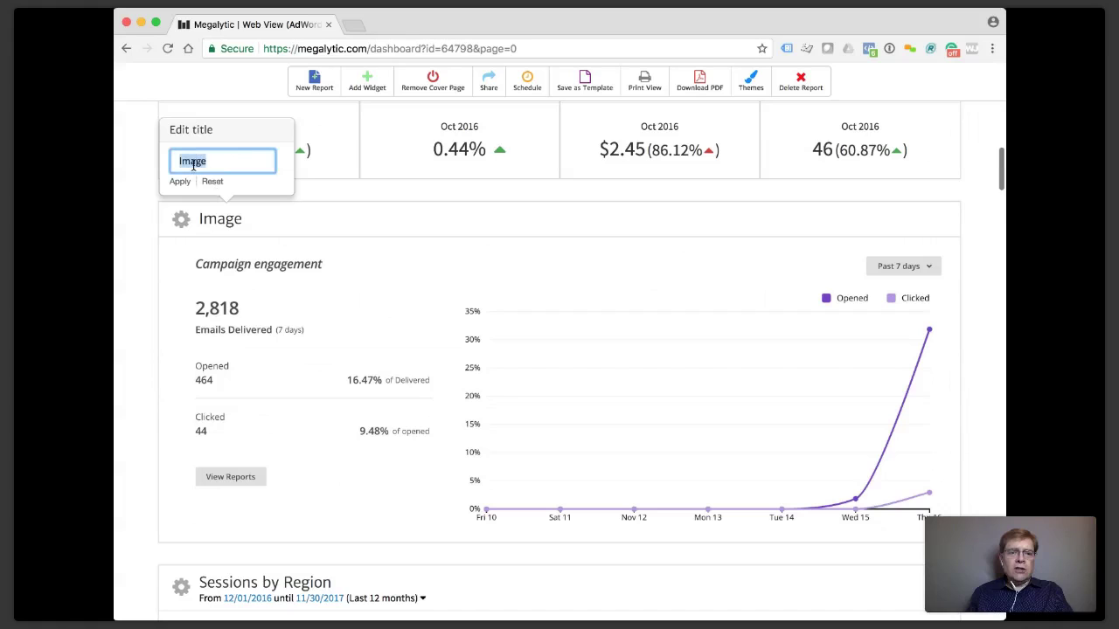
{"action": "type", "text": "MailChimp Per"}
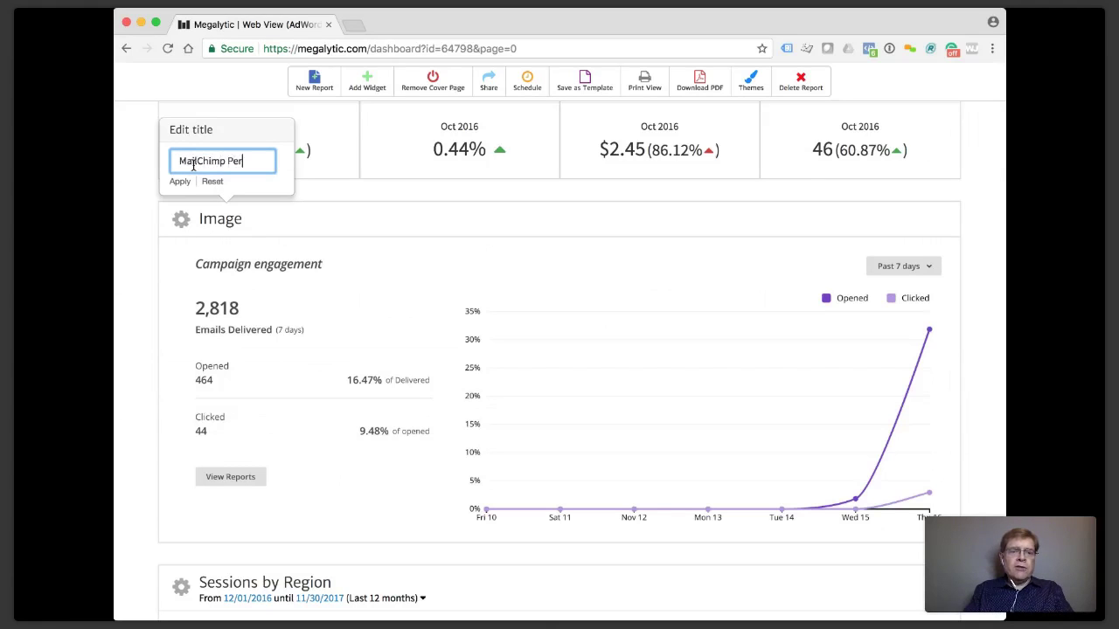
{"action": "type", "text": "oormance"}
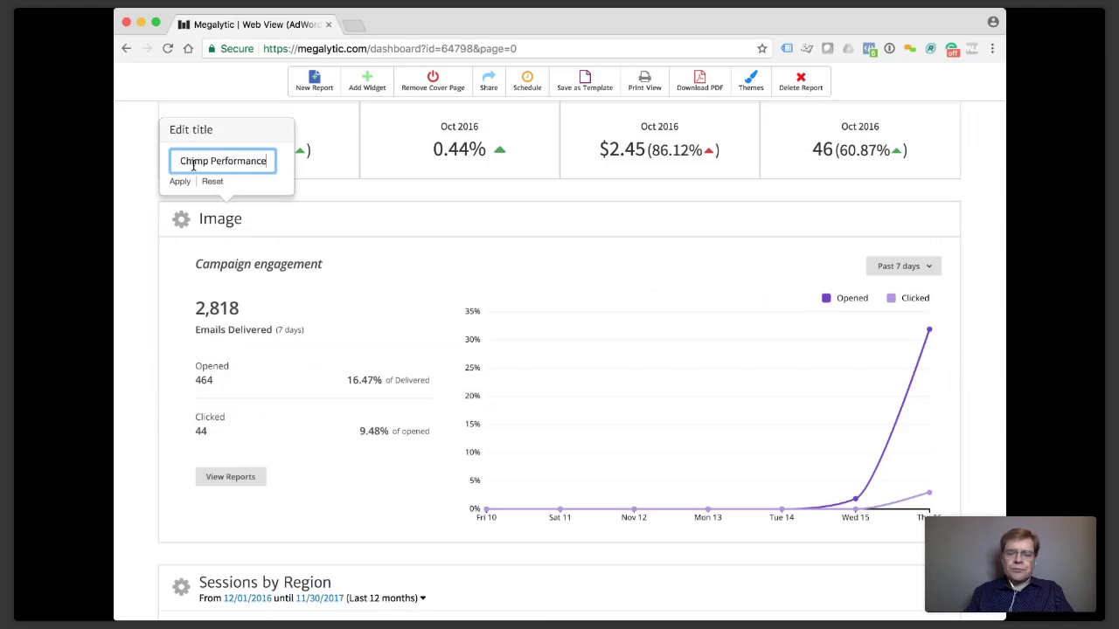
{"action": "key", "text": "Return"}
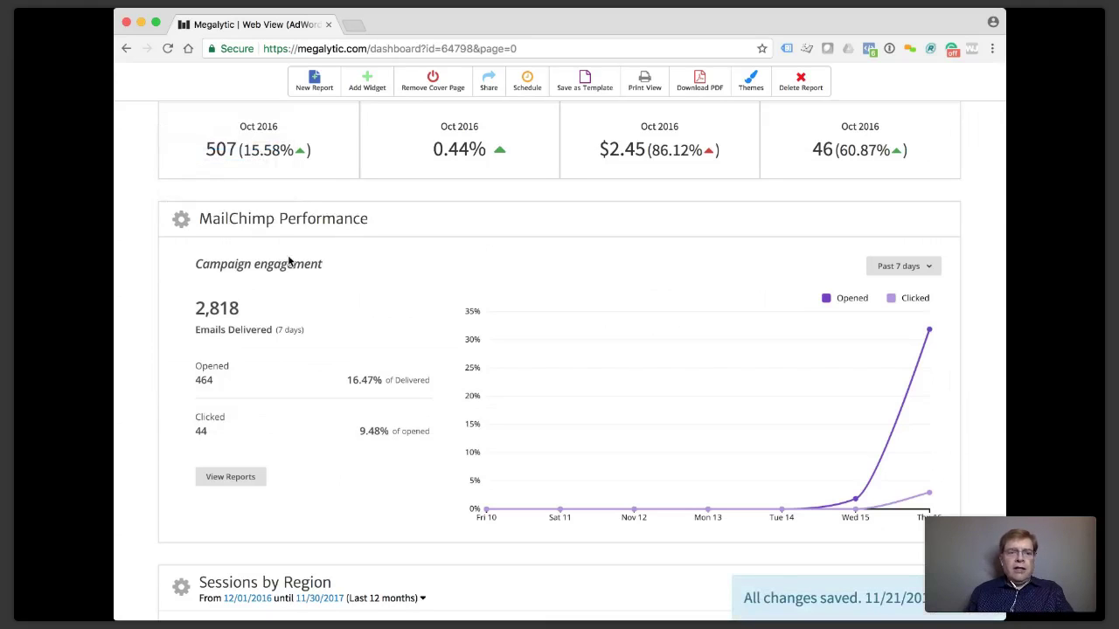
{"action": "scroll", "coordinate": [531, 273], "scroll_direction": "up", "scroll_amount": 3}
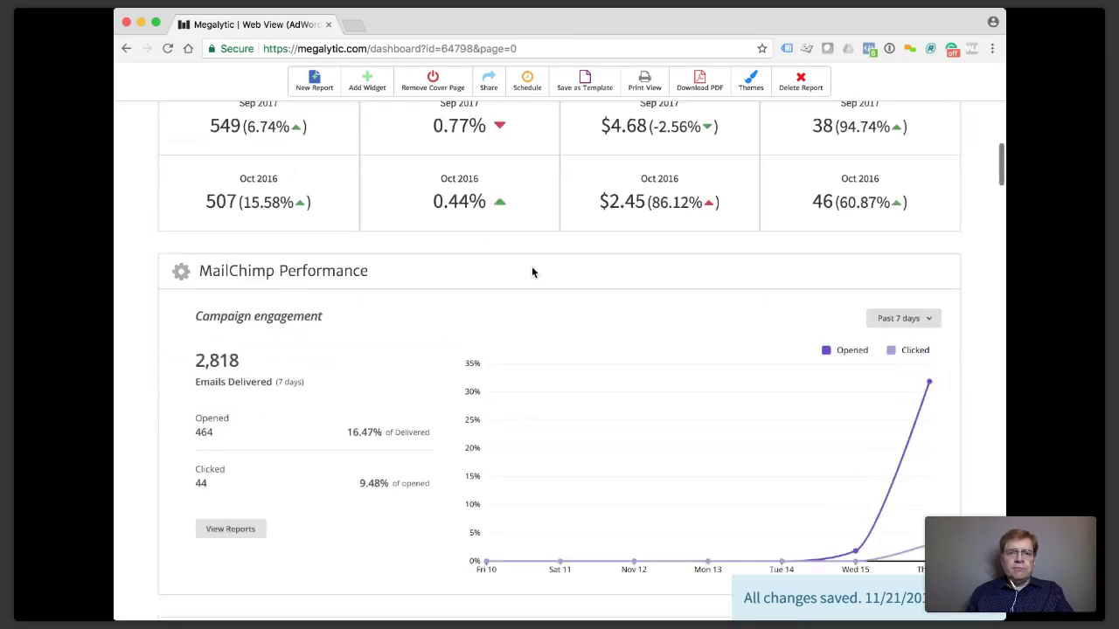
{"action": "scroll", "coordinate": [531, 273], "scroll_direction": "down", "scroll_amount": 5}
{"action": "scroll", "coordinate": [531, 273], "scroll_direction": "down", "scroll_amount": 2}
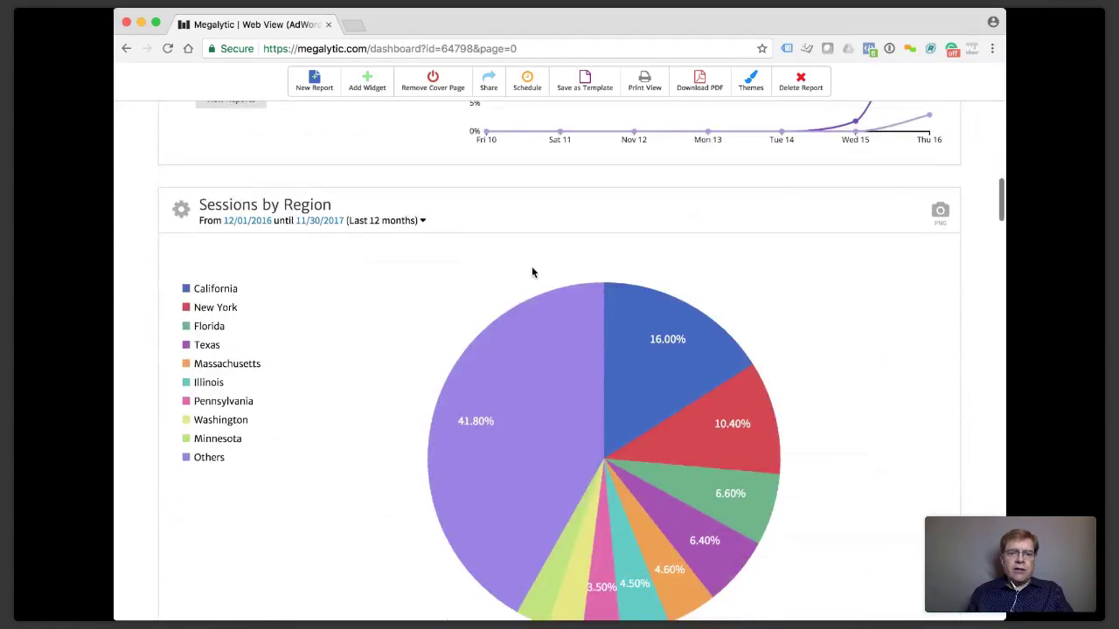
{"action": "scroll", "coordinate": [531, 273], "scroll_direction": "up", "scroll_amount": 4}
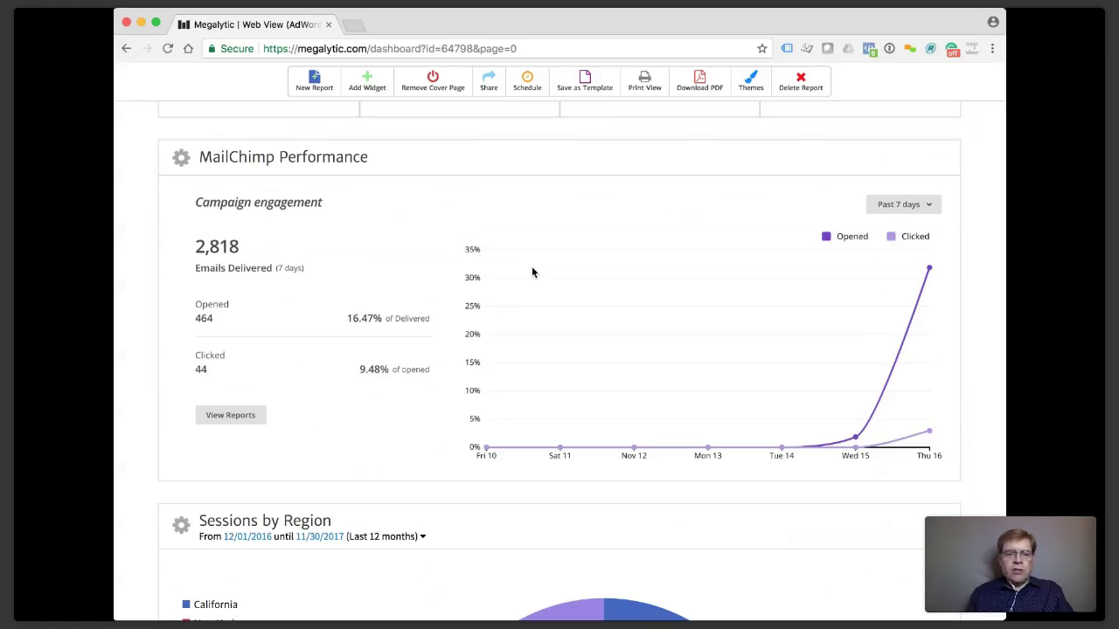
{"action": "scroll", "coordinate": [532, 272], "scroll_direction": "down", "scroll_amount": 6}
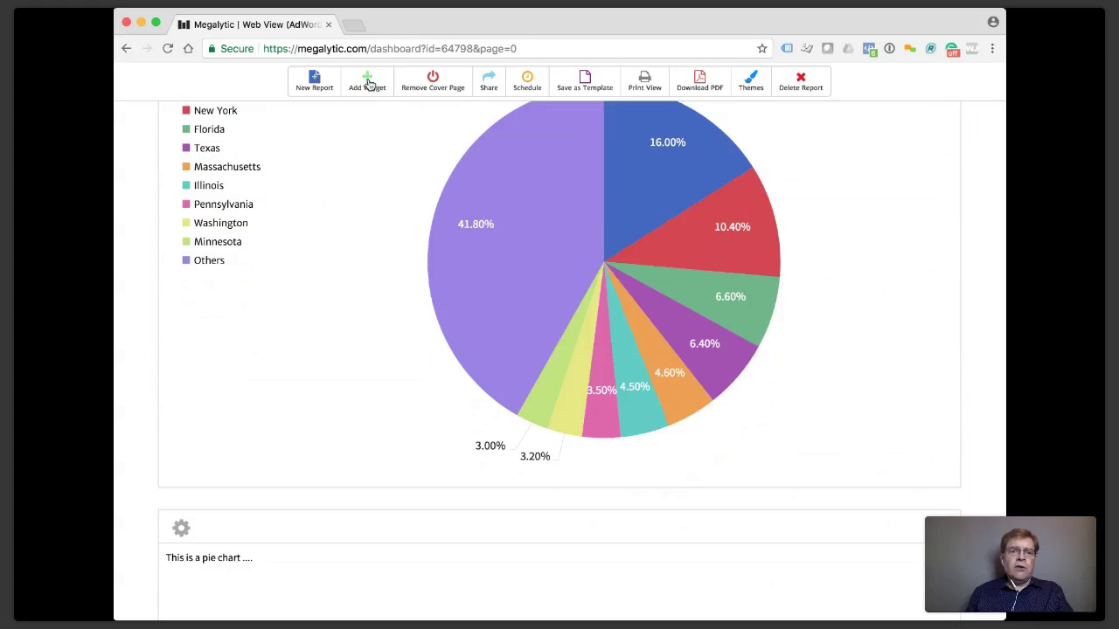
Search the widget library for 'csv', place a CSV External Data widget below the Sessions by Region chart, and choose to upload a file.
{"action": "left_click", "coordinate": [368, 84]}
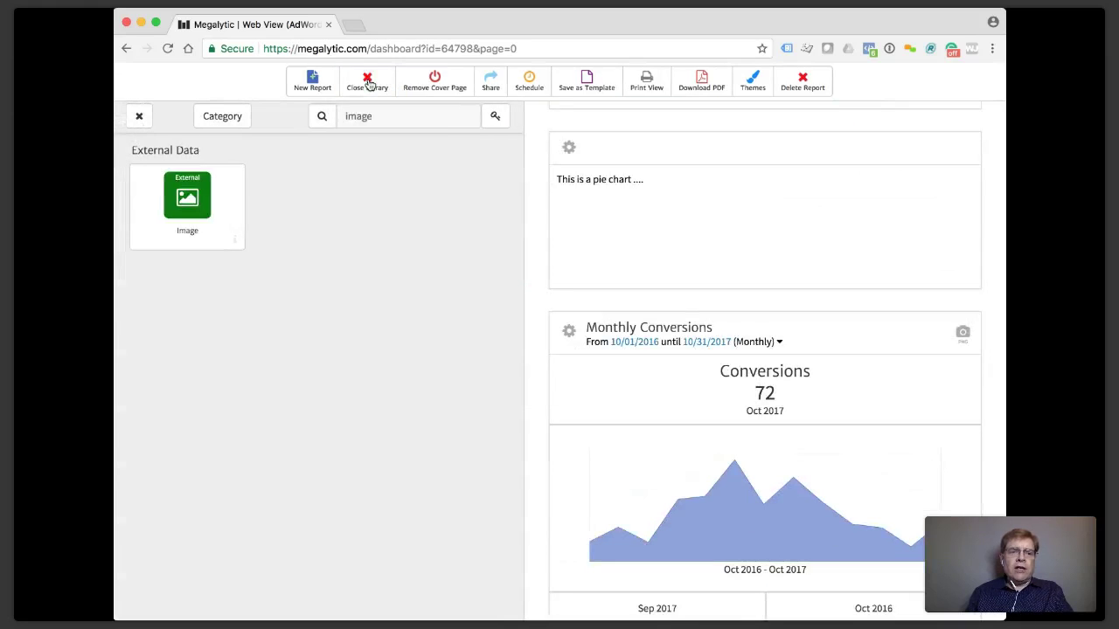
{"action": "double_click", "coordinate": [362, 116]}
{"action": "type", "text": "csv"}
{"action": "left_click_drag", "start_coordinate": [188, 192], "coordinate": [575, 306]}
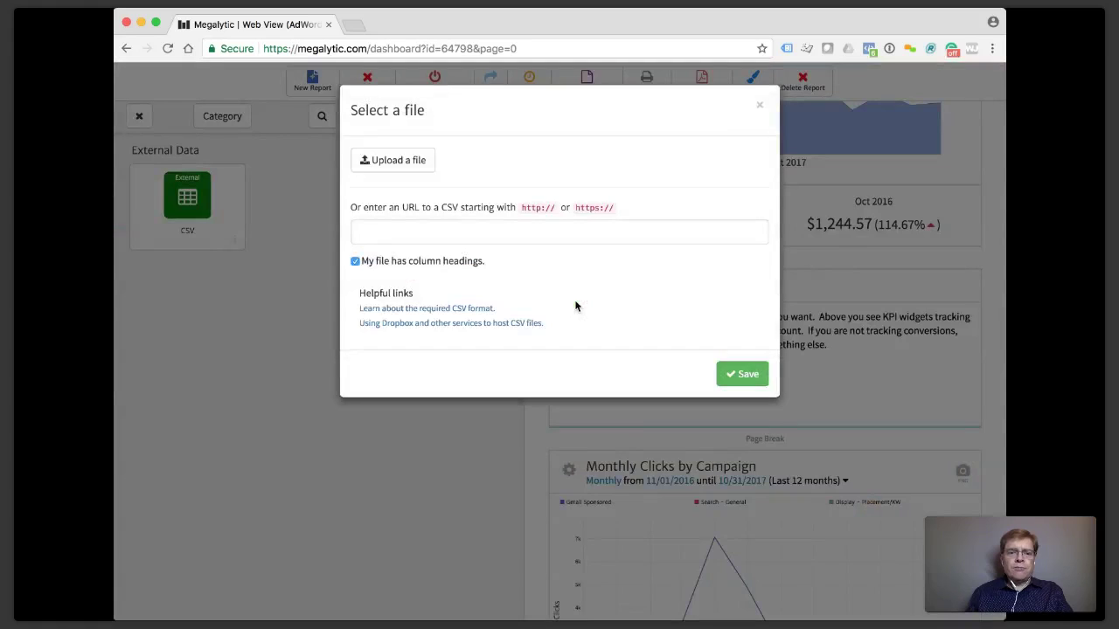
{"action": "left_click", "coordinate": [476, 234]}
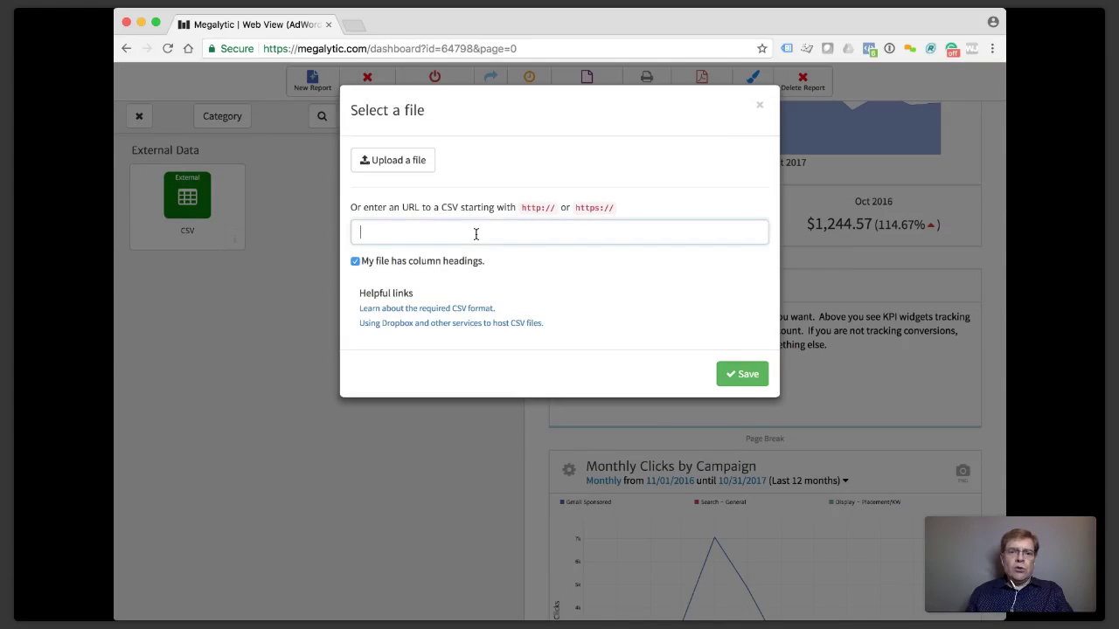
{"action": "left_click", "coordinate": [422, 168]}
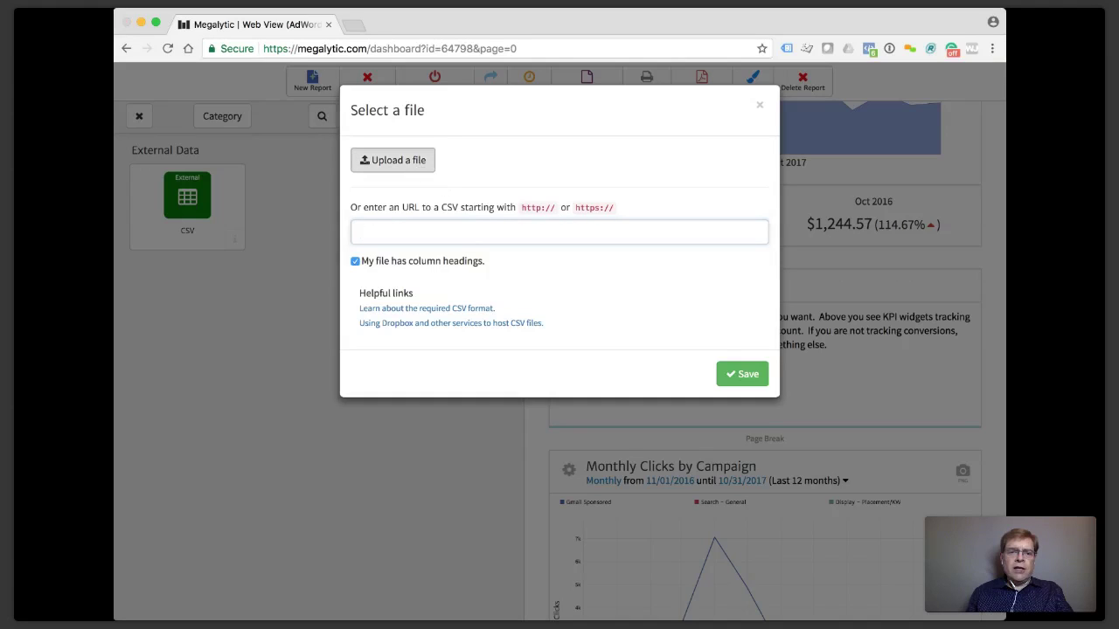
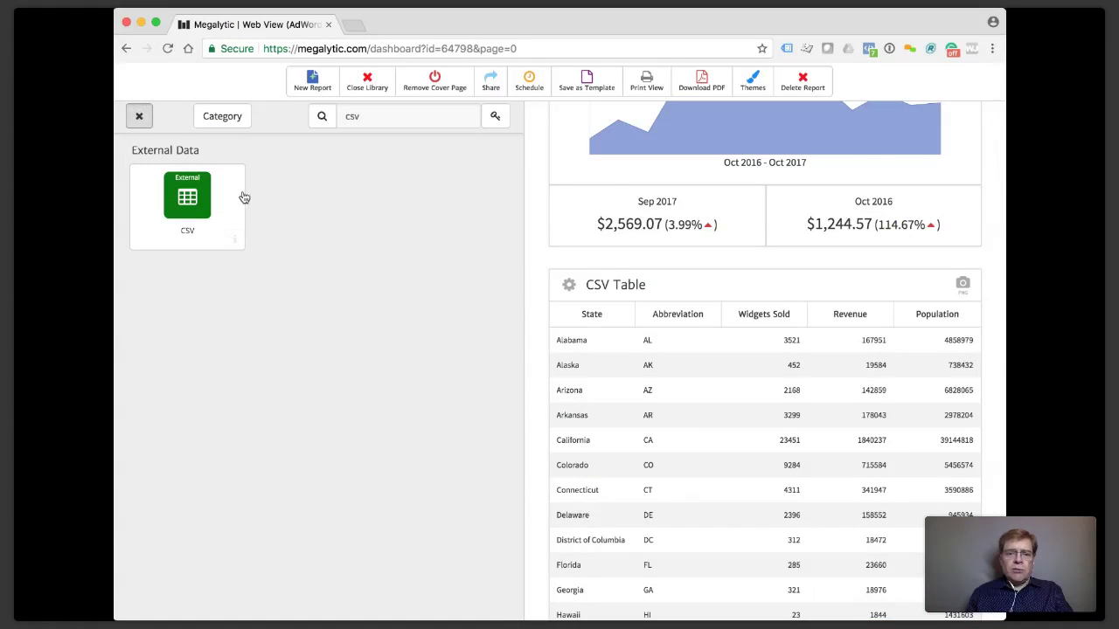
Scroll the report to bring the new CSV Table widget into view.
{"action": "scroll", "coordinate": [443, 291], "scroll_direction": "down", "scroll_amount": 5}
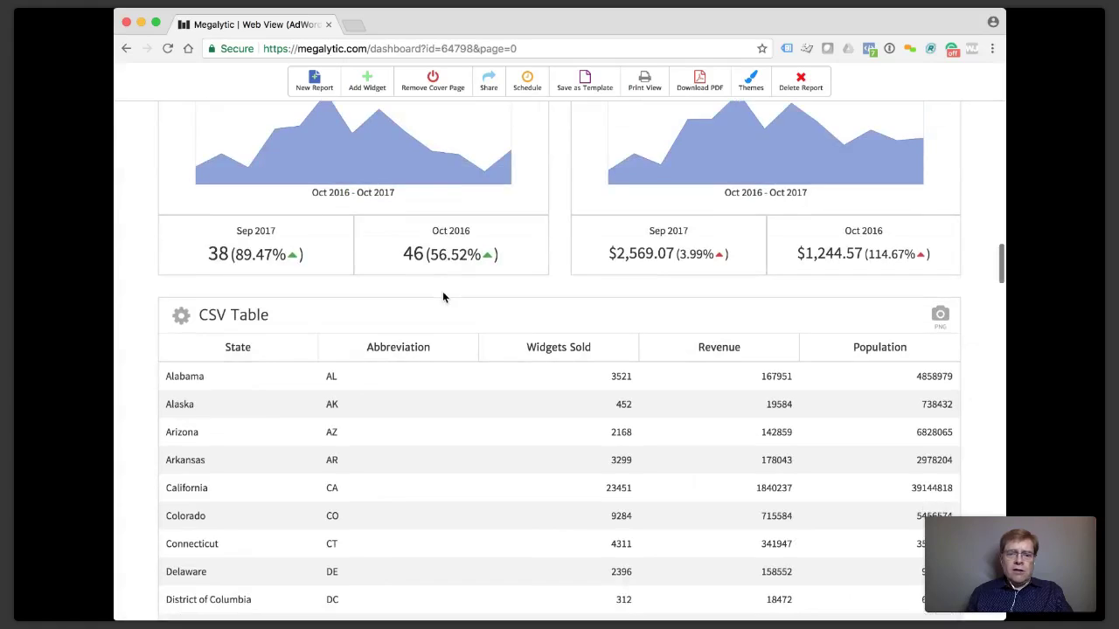
{"action": "scroll", "coordinate": [442, 297], "scroll_direction": "up", "scroll_amount": 2}
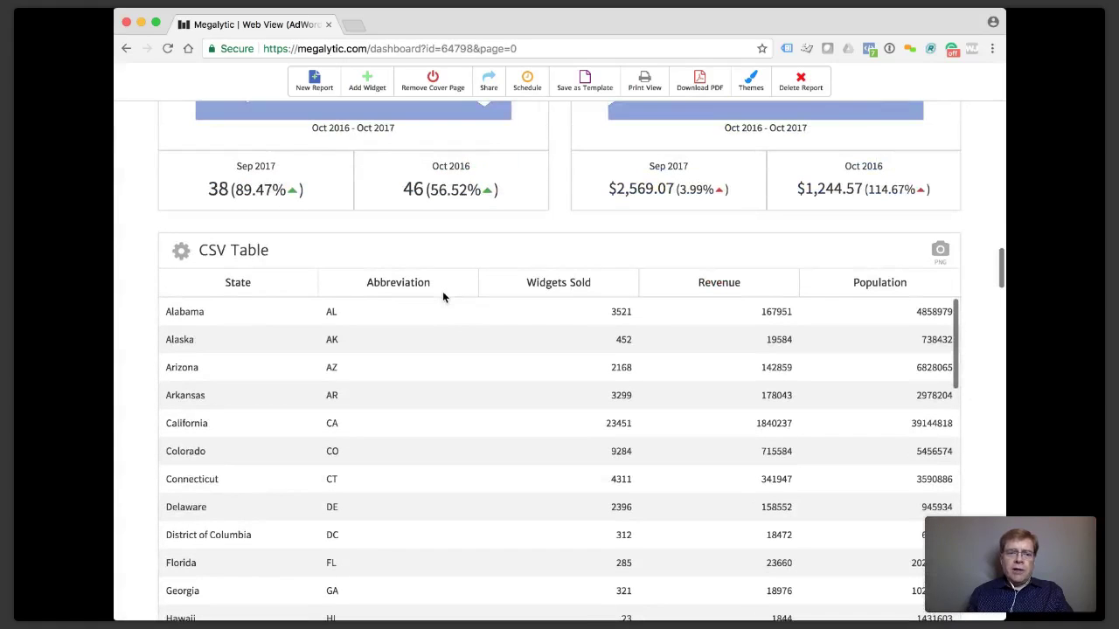
Change the CSV Table widget's title to 'Sales by State' and open its settings.
{"action": "left_click", "coordinate": [212, 253]}
{"action": "left_click_drag", "start_coordinate": [230, 194], "coordinate": [143, 192]}
{"action": "type", "text": "Sale"}
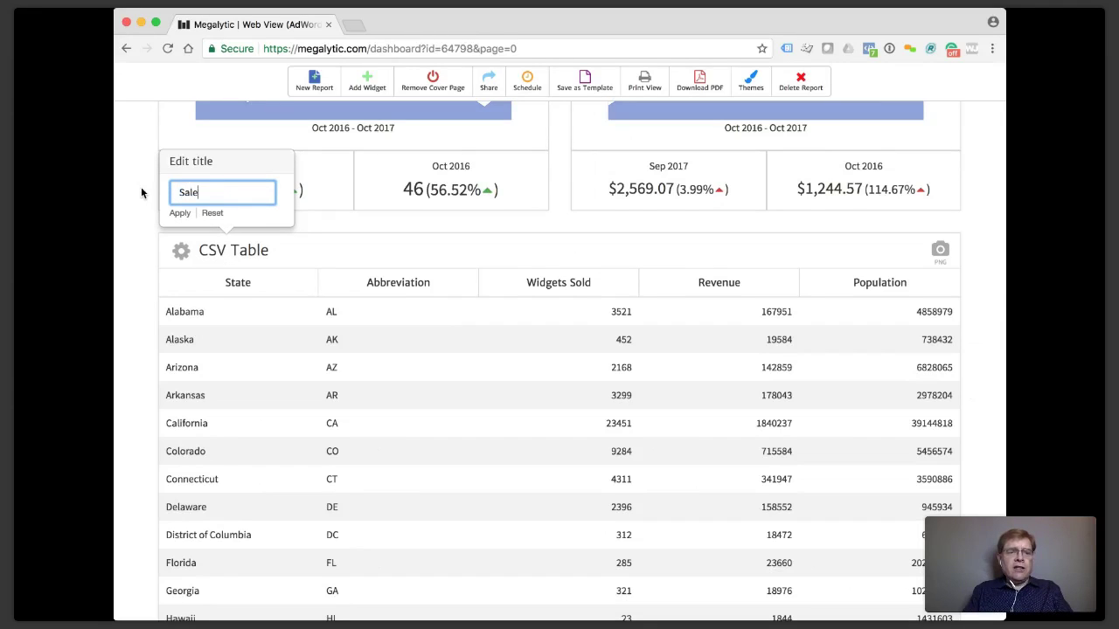
{"action": "type", "text": "s by Stat"}
{"action": "type", "text": "e"}
{"action": "key", "text": "Return"}
{"action": "scroll", "coordinate": [405, 375], "scroll_direction": "down", "scroll_amount": 1}
{"action": "scroll", "coordinate": [405, 376], "scroll_direction": "up", "scroll_amount": 1}
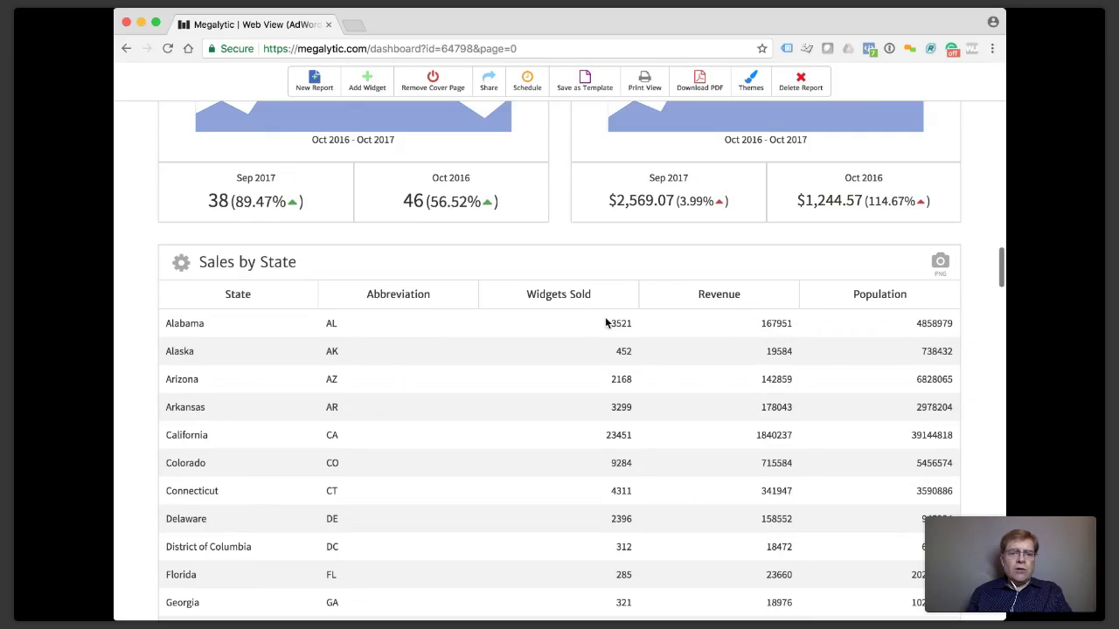
{"action": "left_click", "coordinate": [183, 263]}
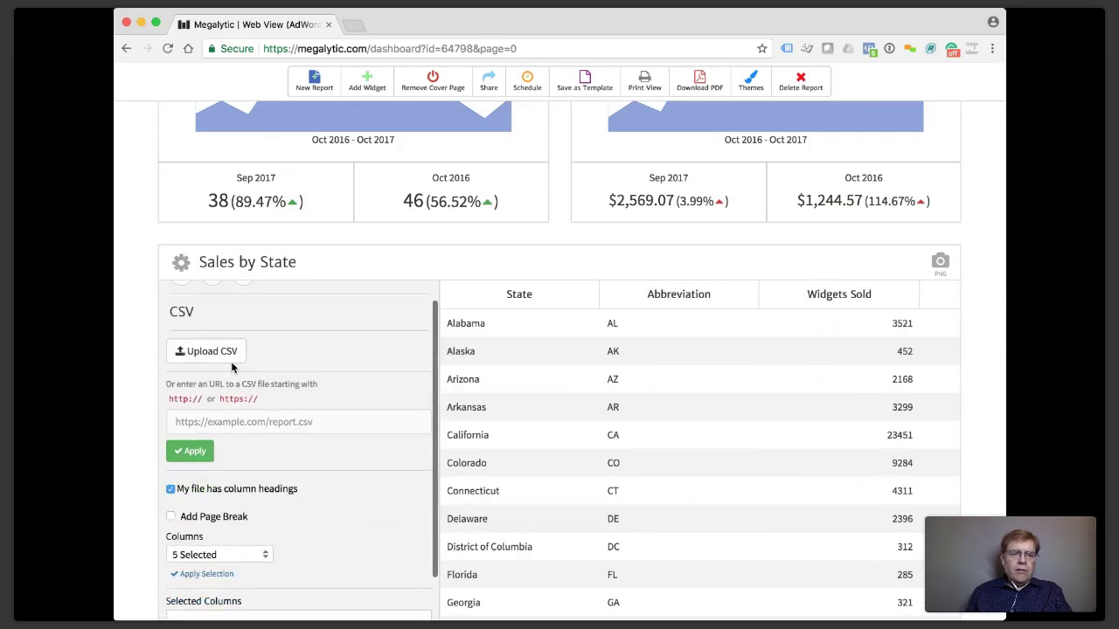
Set the Revenue column's format to Currency.
{"action": "scroll", "coordinate": [232, 368], "scroll_direction": "down", "scroll_amount": 5}
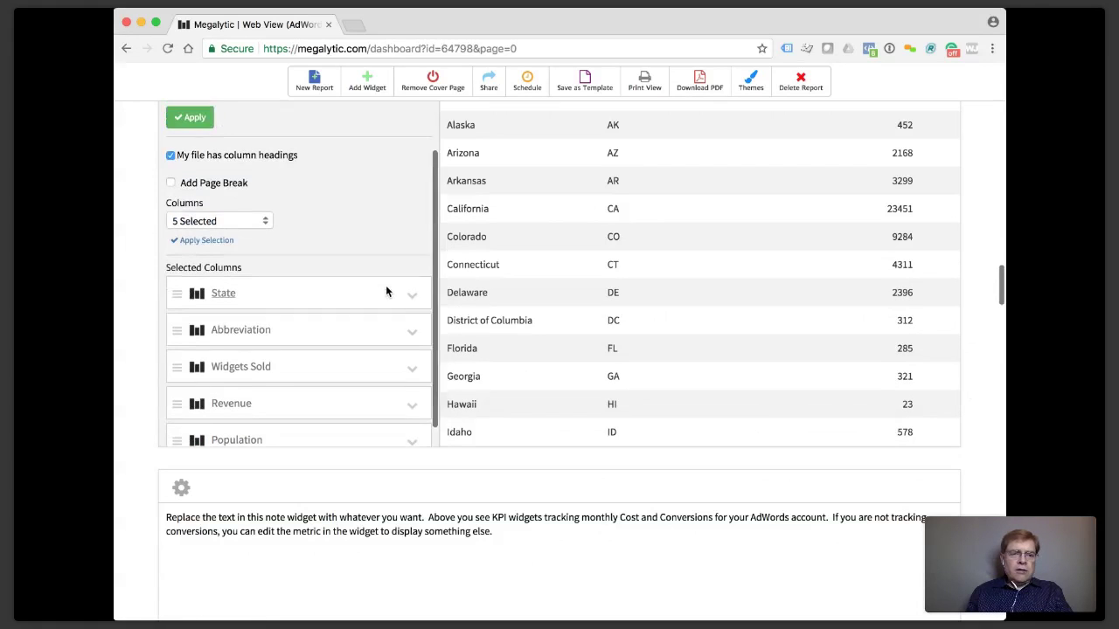
{"action": "scroll", "coordinate": [400, 297], "scroll_direction": "down", "scroll_amount": 2}
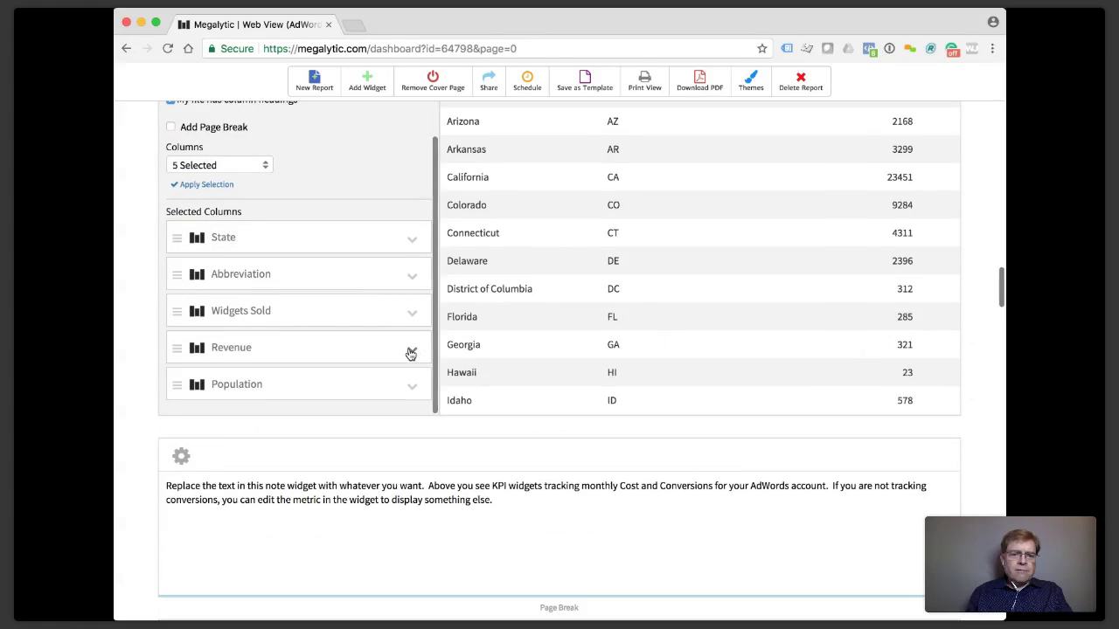
{"action": "left_click", "coordinate": [411, 353]}
{"action": "scroll", "coordinate": [308, 320], "scroll_direction": "down", "scroll_amount": 3}
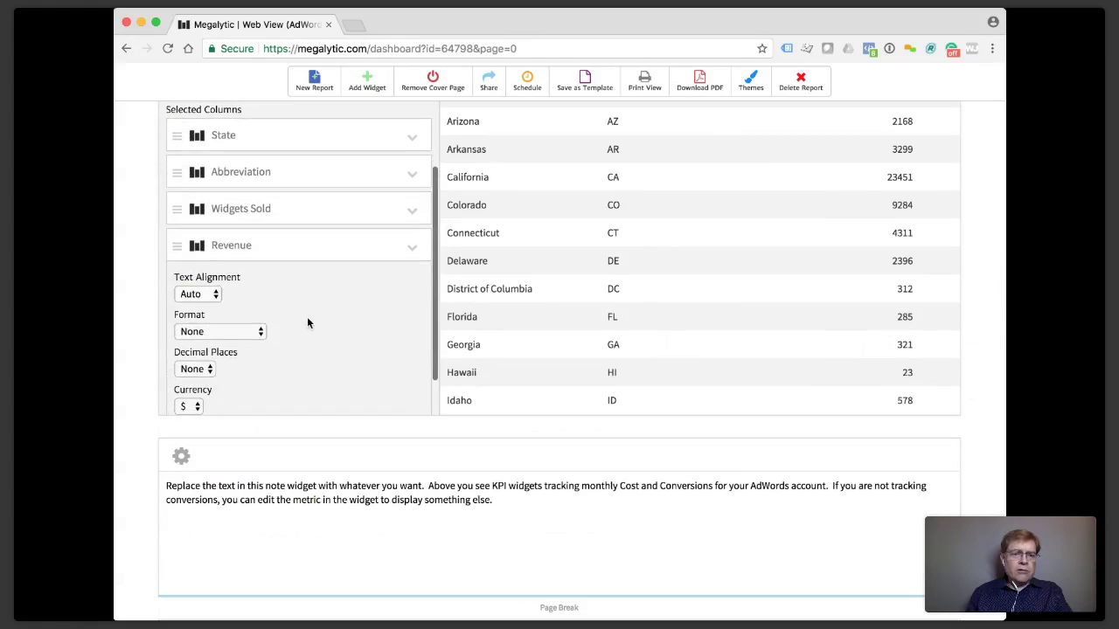
{"action": "scroll", "coordinate": [307, 324], "scroll_direction": "down", "scroll_amount": 2}
{"action": "left_click", "coordinate": [261, 301]}
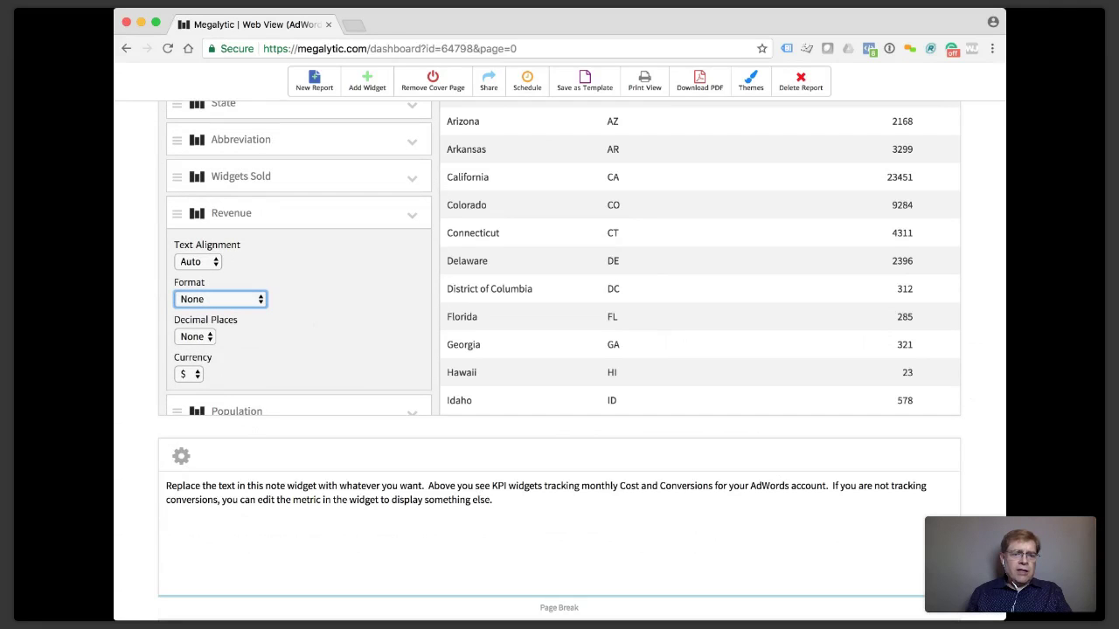
{"action": "left_click", "coordinate": [242, 345]}
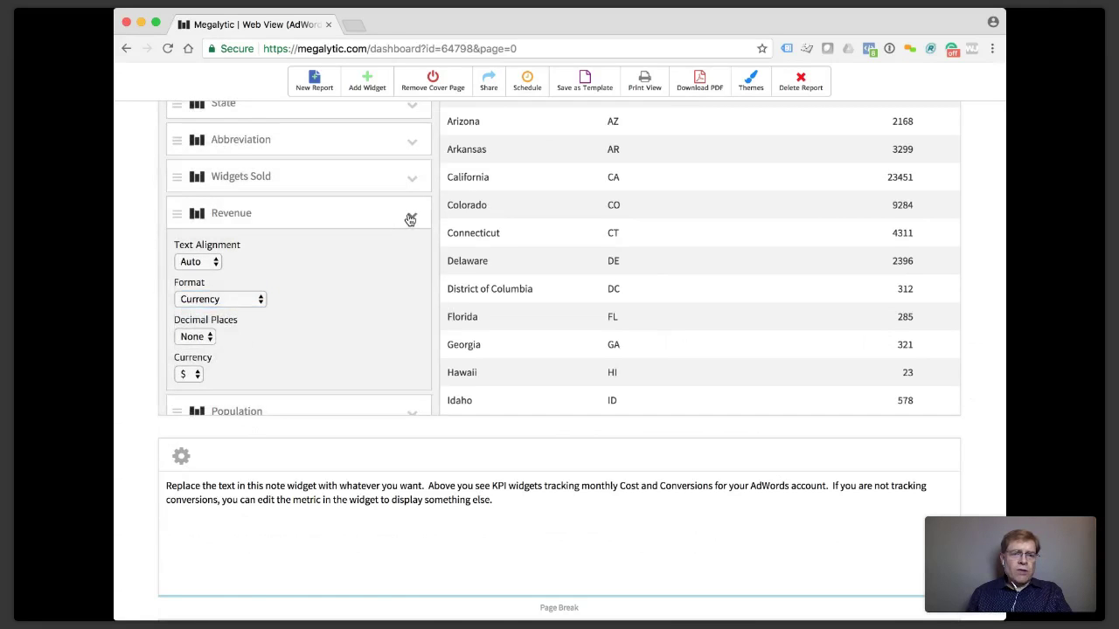
{"action": "left_click", "coordinate": [410, 218]}
Format Population and Widgets Sold as Number, then close the table settings.
{"action": "left_click", "coordinate": [411, 252]}
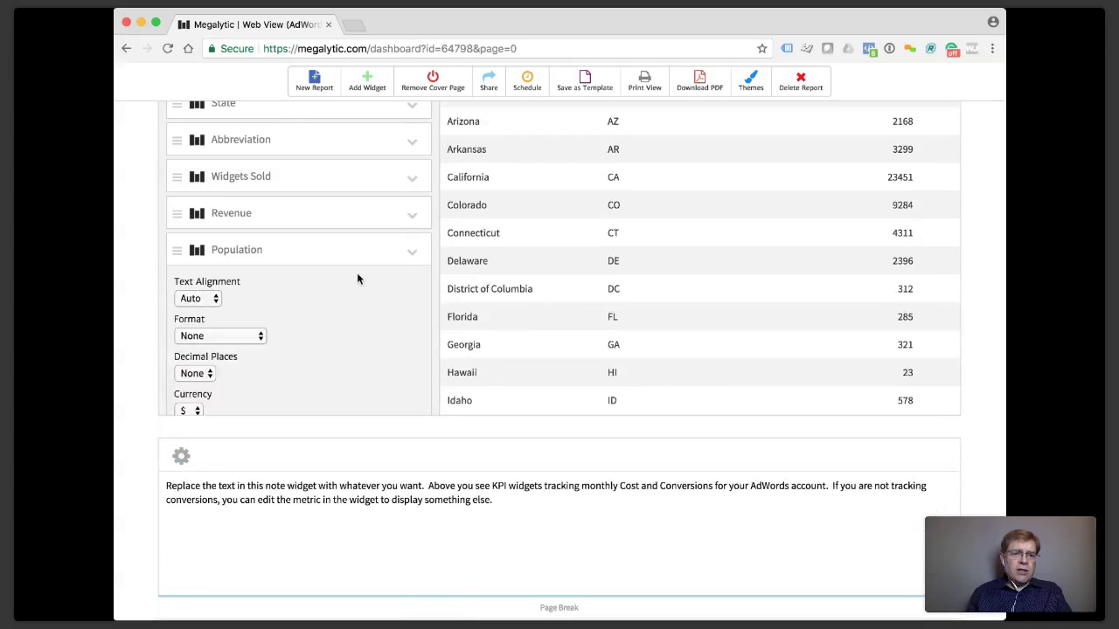
{"action": "left_click", "coordinate": [260, 336]}
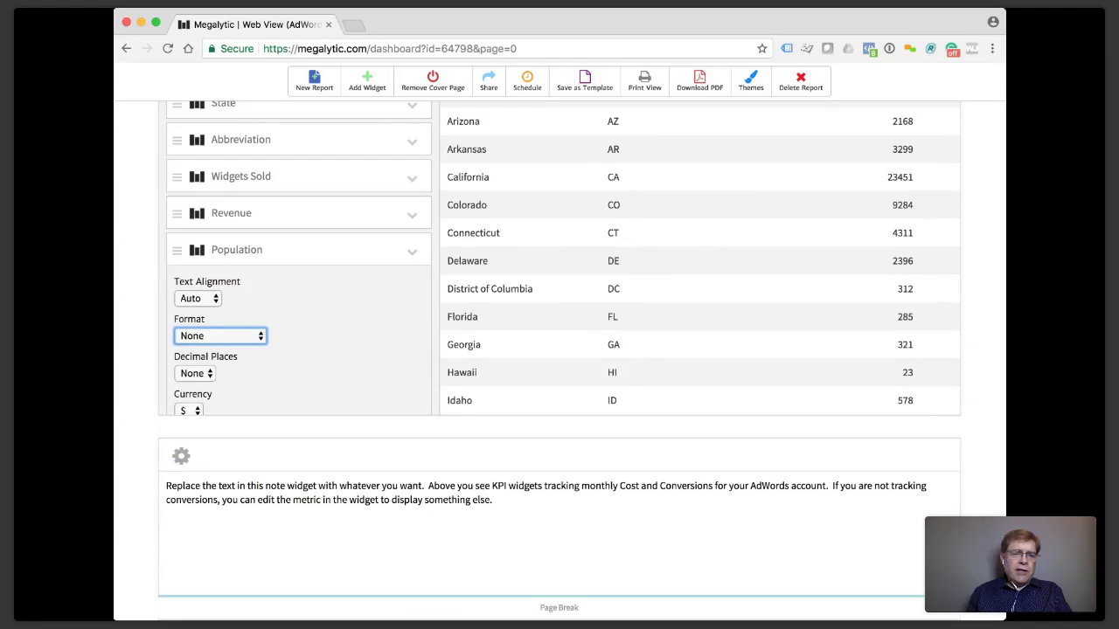
{"action": "left_click", "coordinate": [248, 352]}
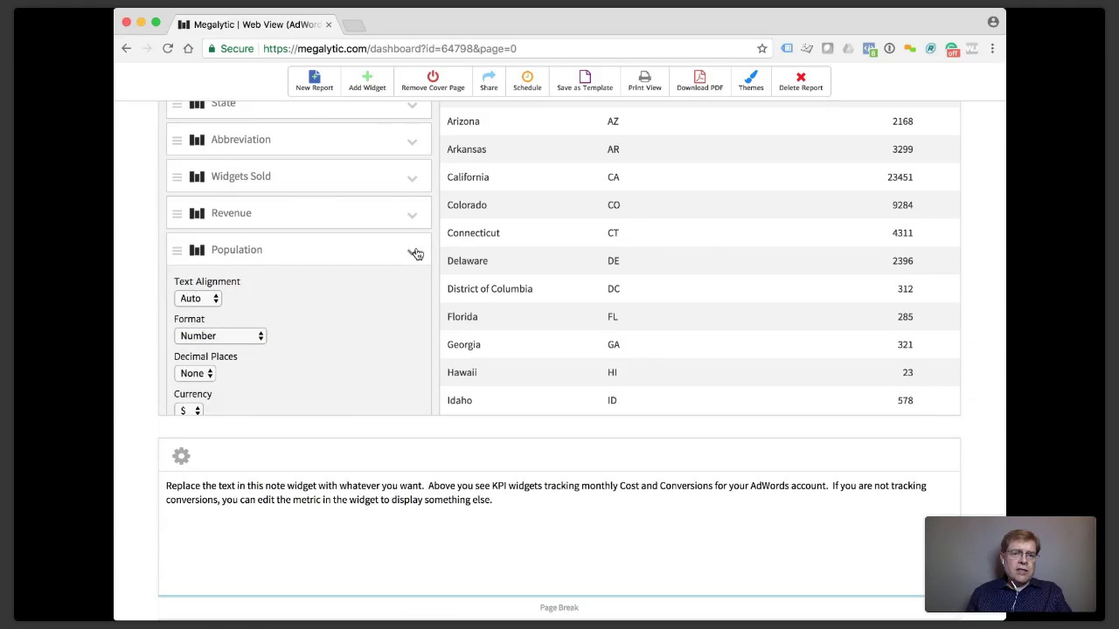
{"action": "left_click", "coordinate": [411, 250]}
{"action": "left_click", "coordinate": [411, 179]}
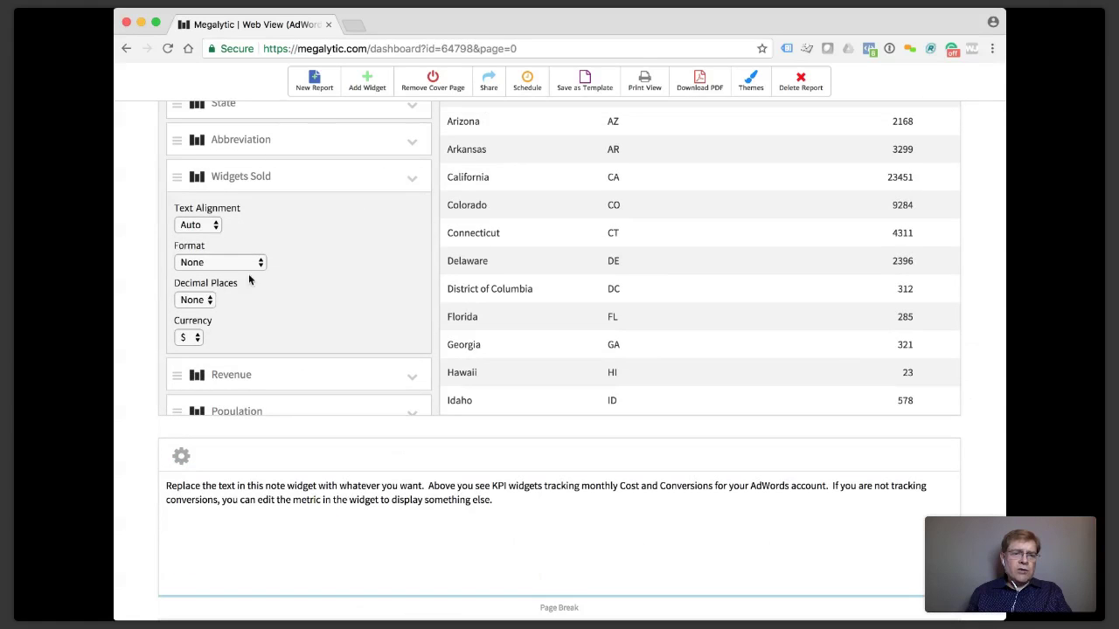
{"action": "left_click", "coordinate": [218, 263]}
{"action": "left_click", "coordinate": [209, 279]}
{"action": "left_click", "coordinate": [414, 182]}
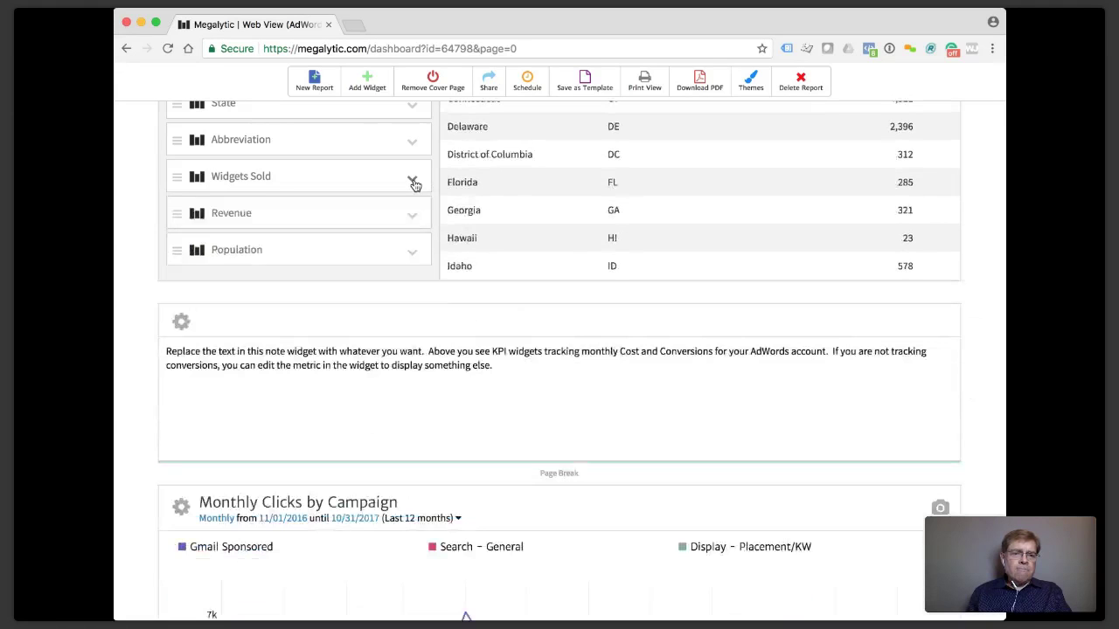
{"action": "scroll", "coordinate": [414, 182], "scroll_direction": "up", "scroll_amount": 5}
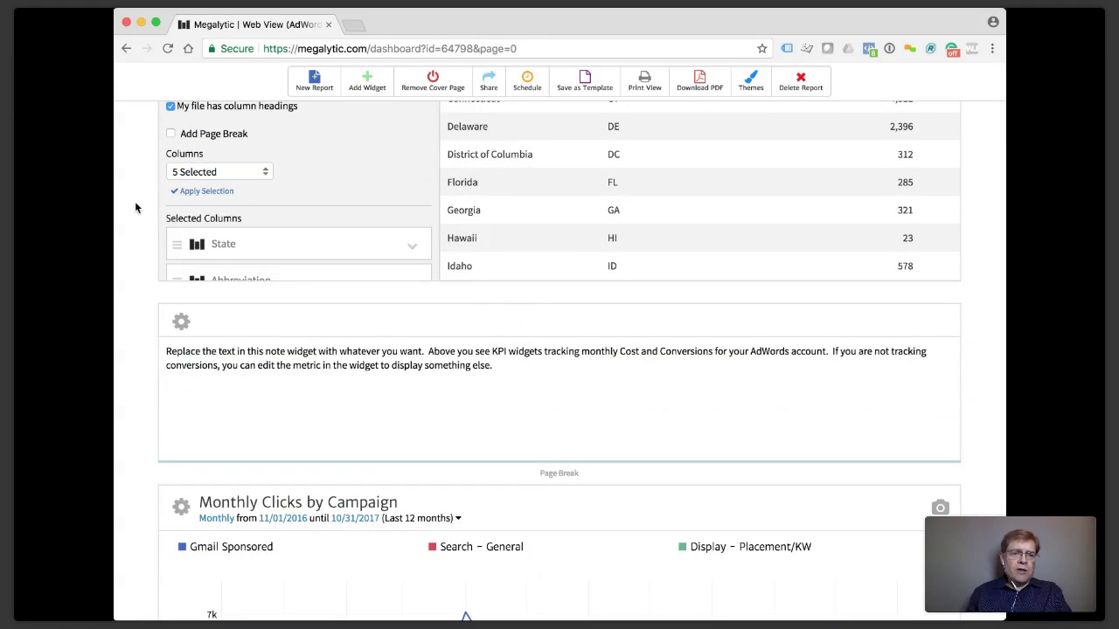
{"action": "scroll", "coordinate": [135, 203], "scroll_direction": "up", "scroll_amount": 4}
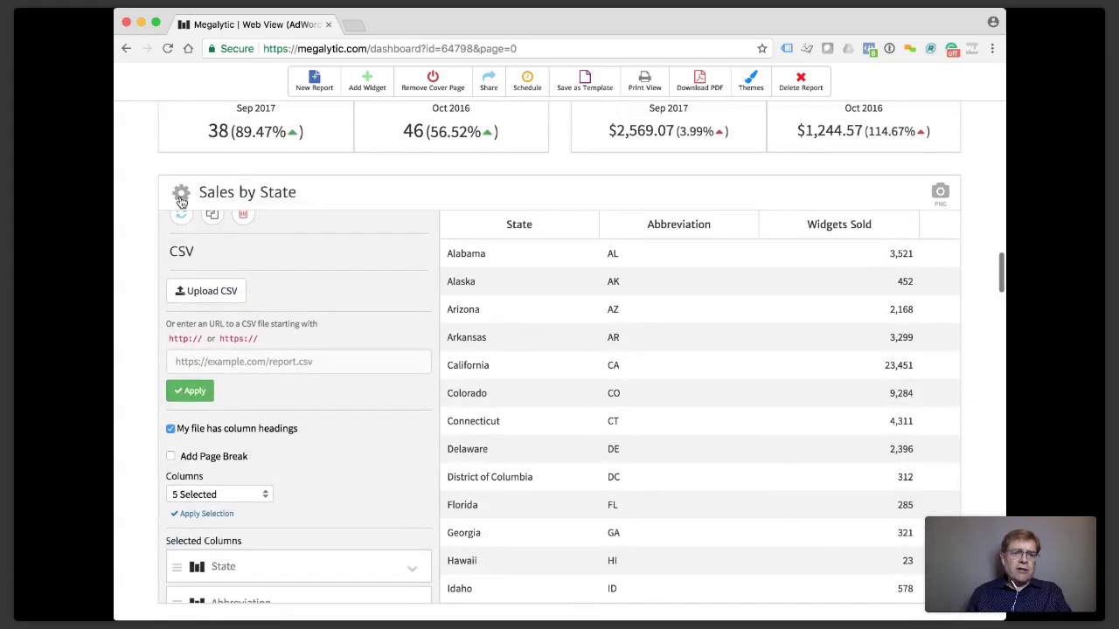
{"action": "left_click", "coordinate": [181, 200]}
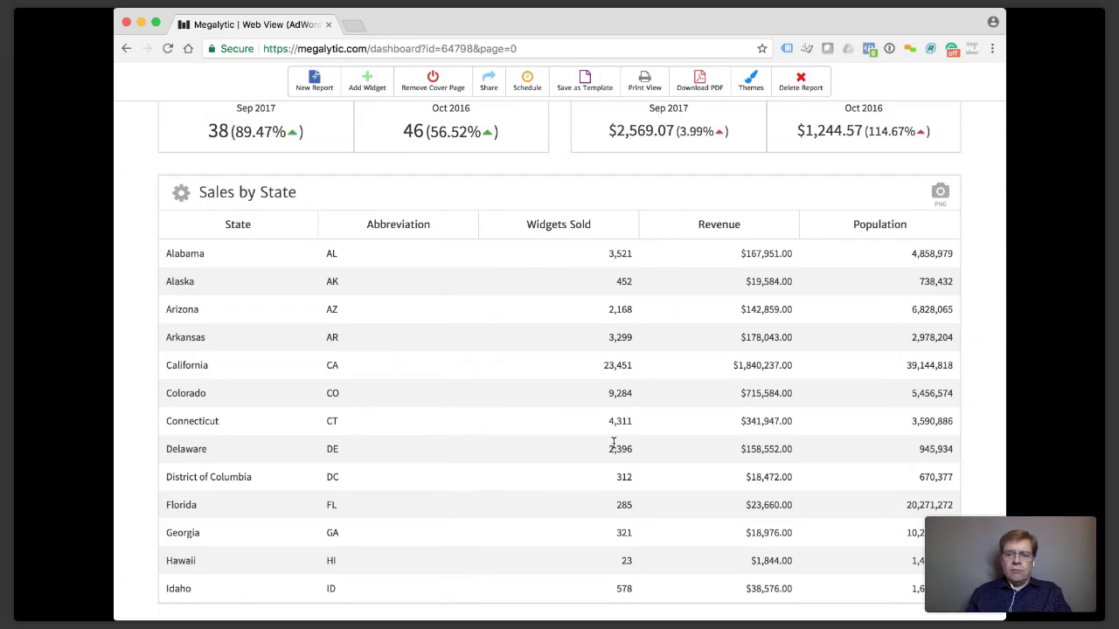
Scroll back to the top of the report and open the Themes panel.
{"action": "scroll", "coordinate": [614, 446], "scroll_direction": "down", "scroll_amount": 3}
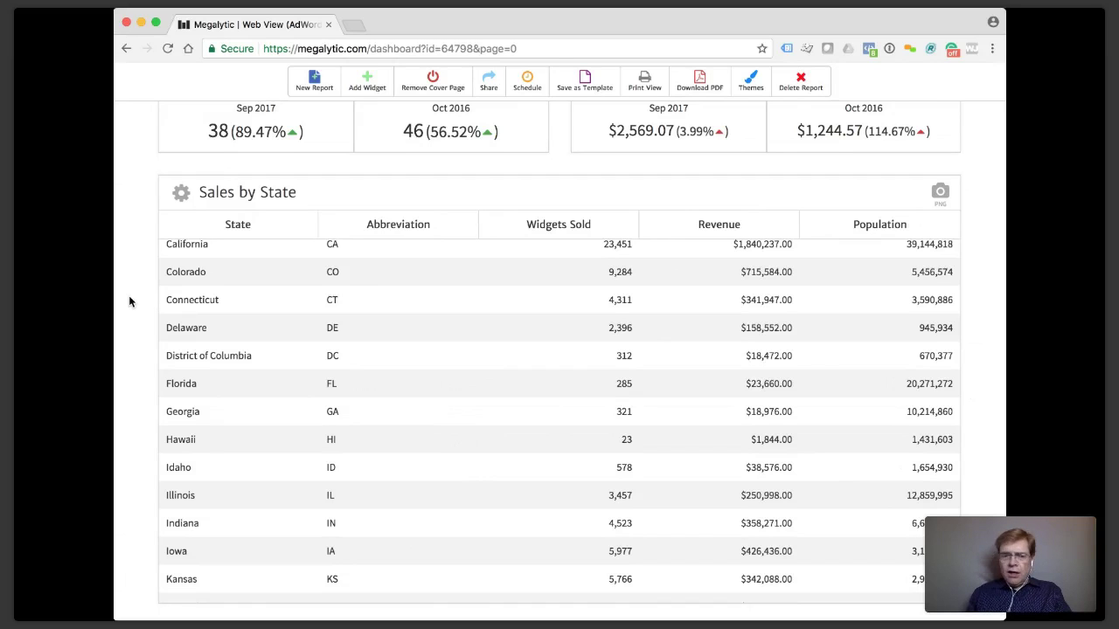
{"action": "scroll", "coordinate": [130, 302], "scroll_direction": "up", "scroll_amount": 3}
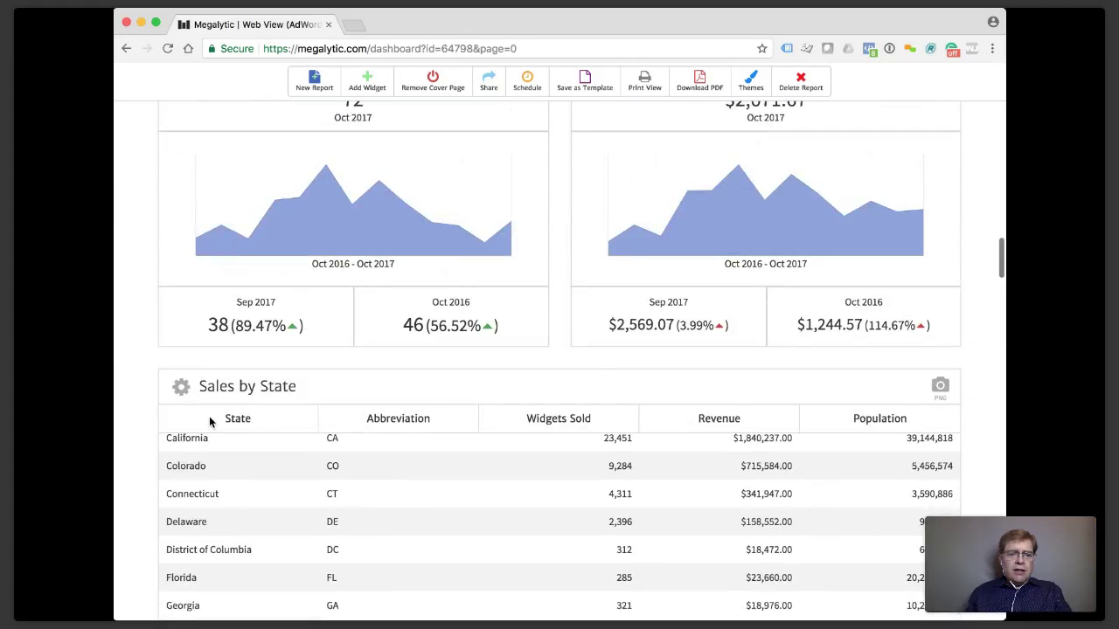
{"action": "scroll", "coordinate": [231, 497], "scroll_direction": "up", "scroll_amount": 4}
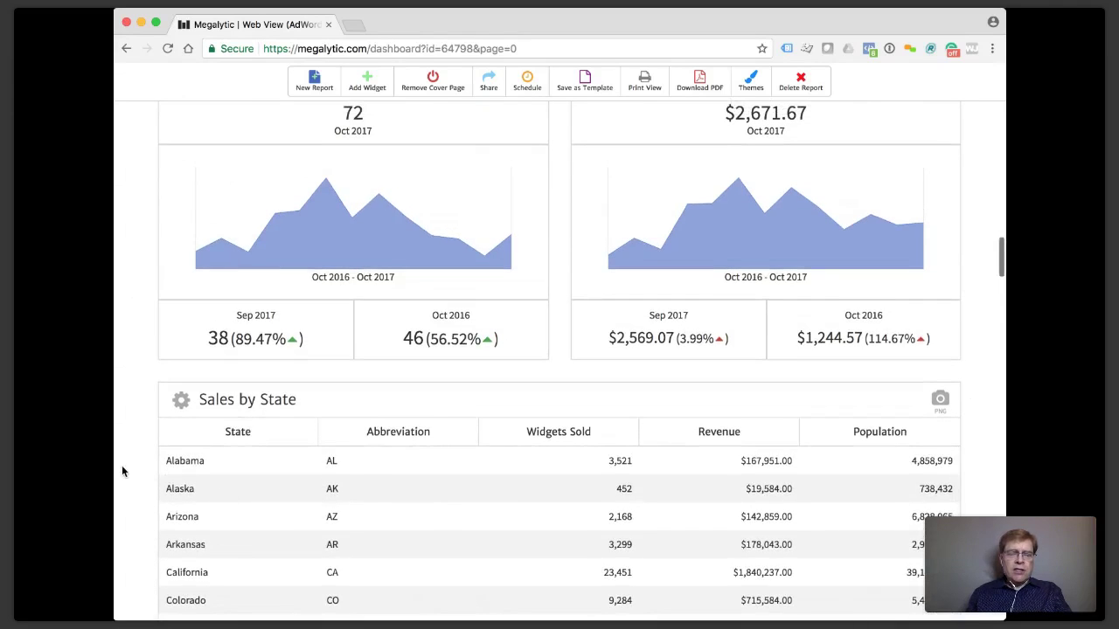
{"action": "scroll", "coordinate": [122, 468], "scroll_direction": "up", "scroll_amount": 1}
{"action": "scroll", "coordinate": [122, 473], "scroll_direction": "up", "scroll_amount": 5}
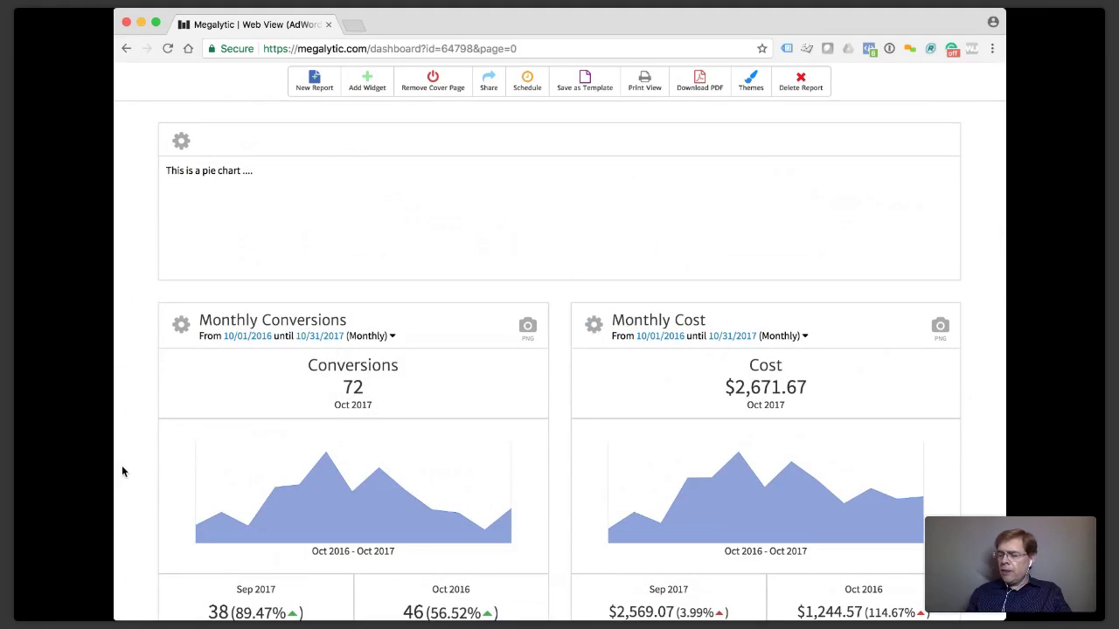
{"action": "scroll", "coordinate": [121, 472], "scroll_direction": "up", "scroll_amount": 2}
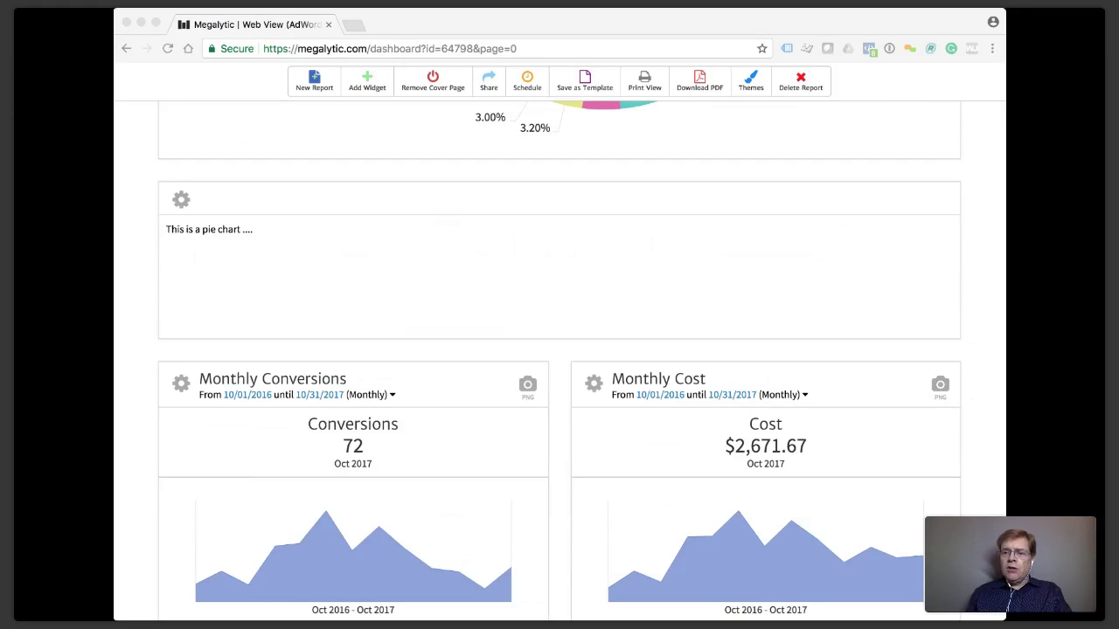
{"action": "left_click", "coordinate": [138, 192]}
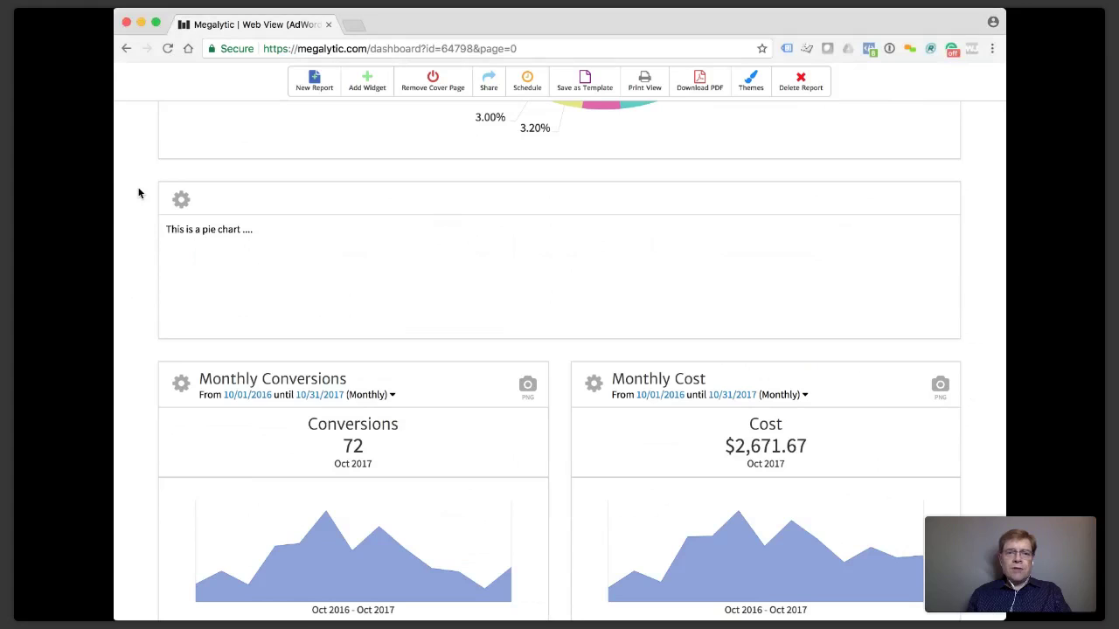
{"action": "scroll", "coordinate": [138, 192], "scroll_direction": "up", "scroll_amount": 3}
{"action": "scroll", "coordinate": [138, 192], "scroll_direction": "up", "scroll_amount": 3}
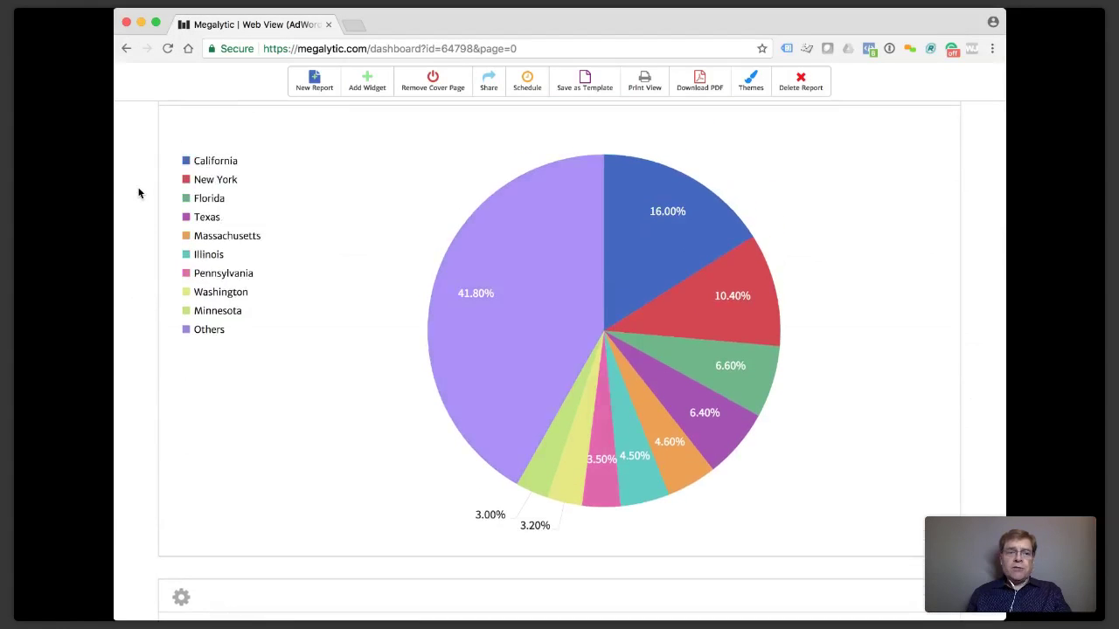
{"action": "scroll", "coordinate": [138, 192], "scroll_direction": "up", "scroll_amount": 1}
{"action": "scroll", "coordinate": [138, 192], "scroll_direction": "up", "scroll_amount": 1}
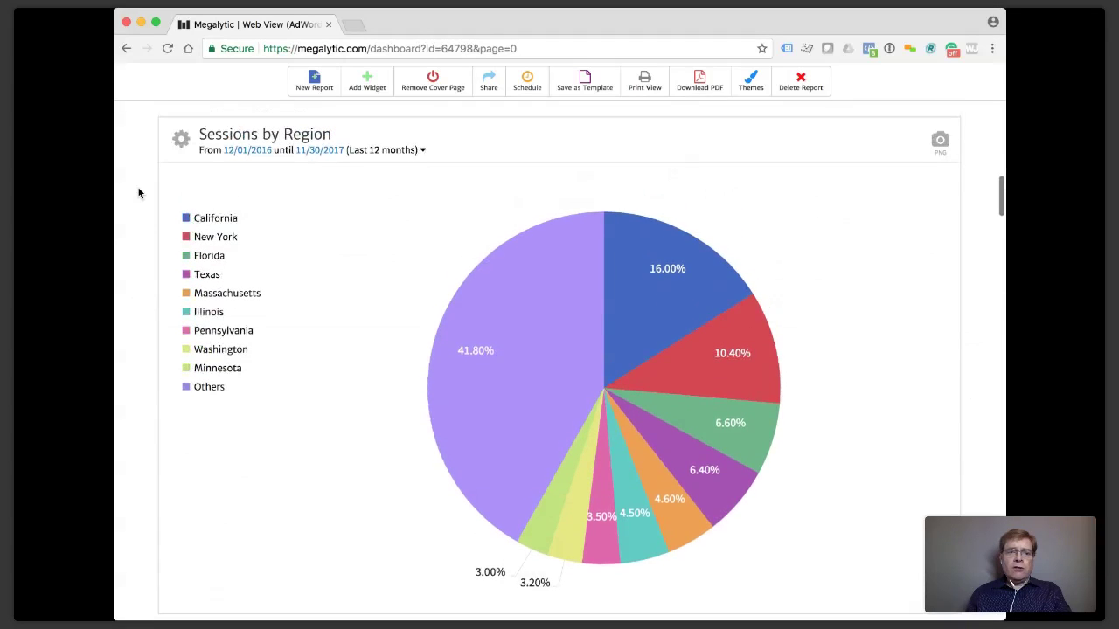
{"action": "left_click", "coordinate": [755, 93]}
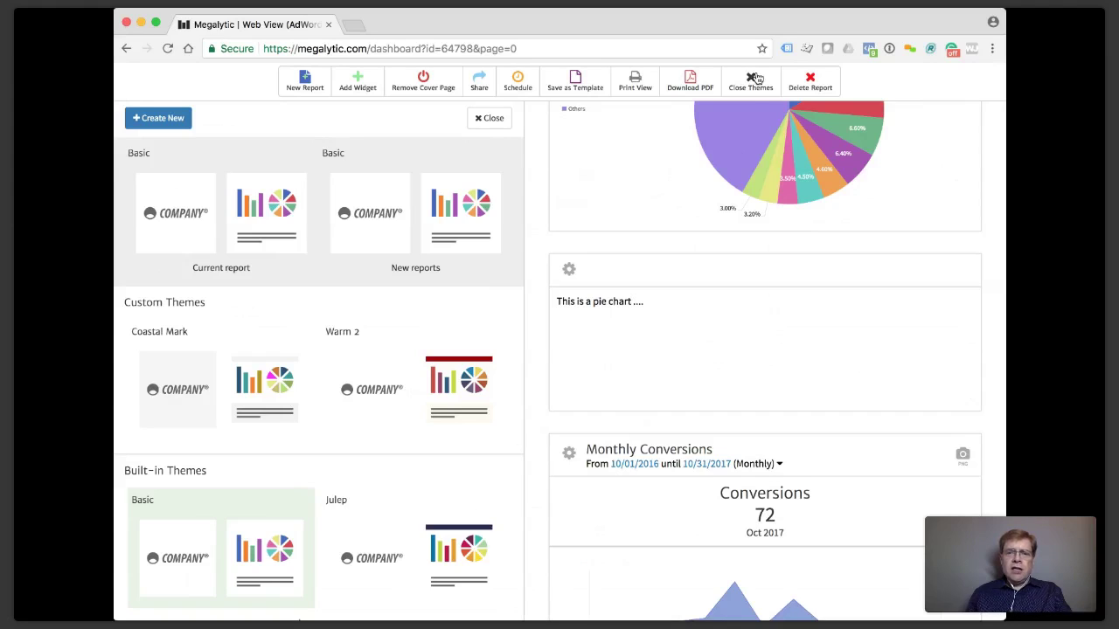
Reveal more built-in themes and preview the report in Julep, Warm and Pastel.
{"action": "mouse_move", "coordinate": [274, 327]}
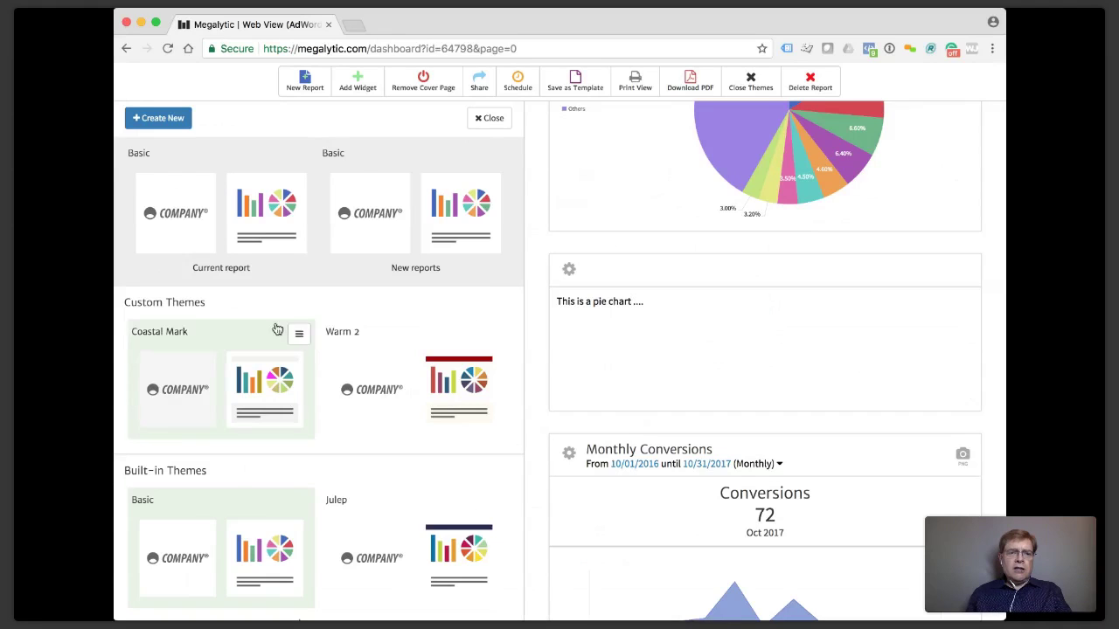
{"action": "scroll", "coordinate": [308, 333], "scroll_direction": "up", "scroll_amount": 3}
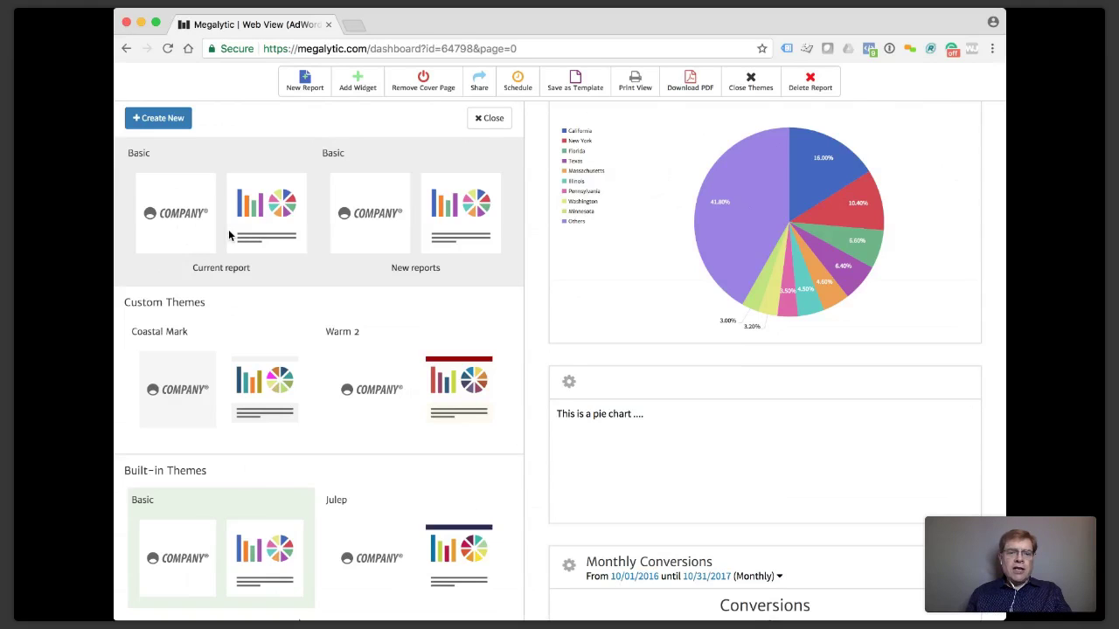
{"action": "scroll", "coordinate": [229, 234], "scroll_direction": "down", "scroll_amount": 4}
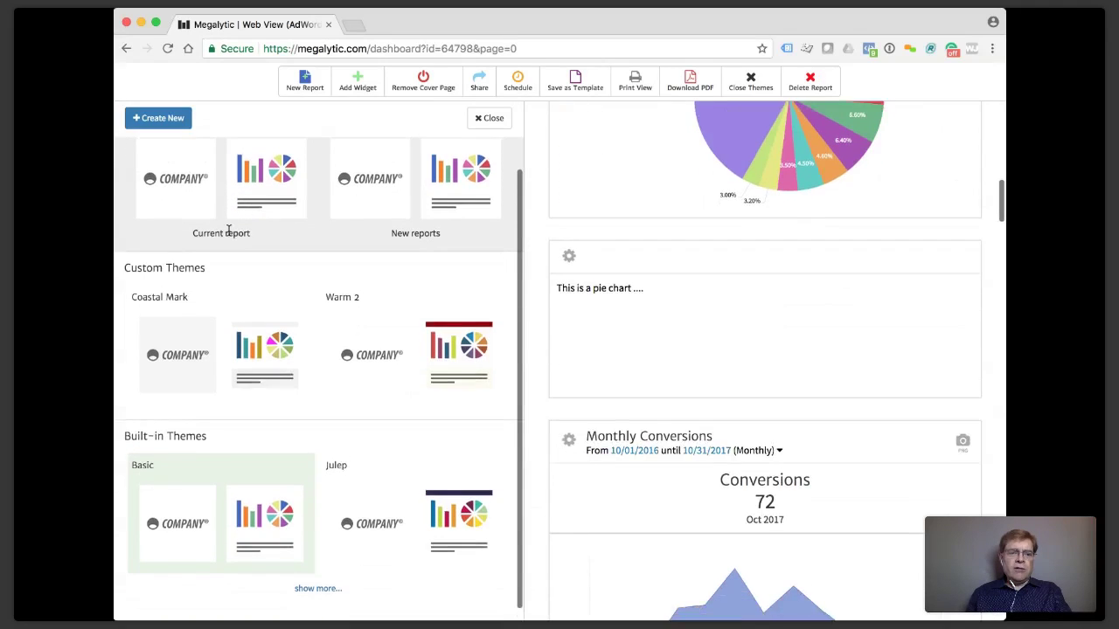
{"action": "left_click", "coordinate": [308, 590]}
{"action": "scroll", "coordinate": [328, 424], "scroll_direction": "down", "scroll_amount": 5}
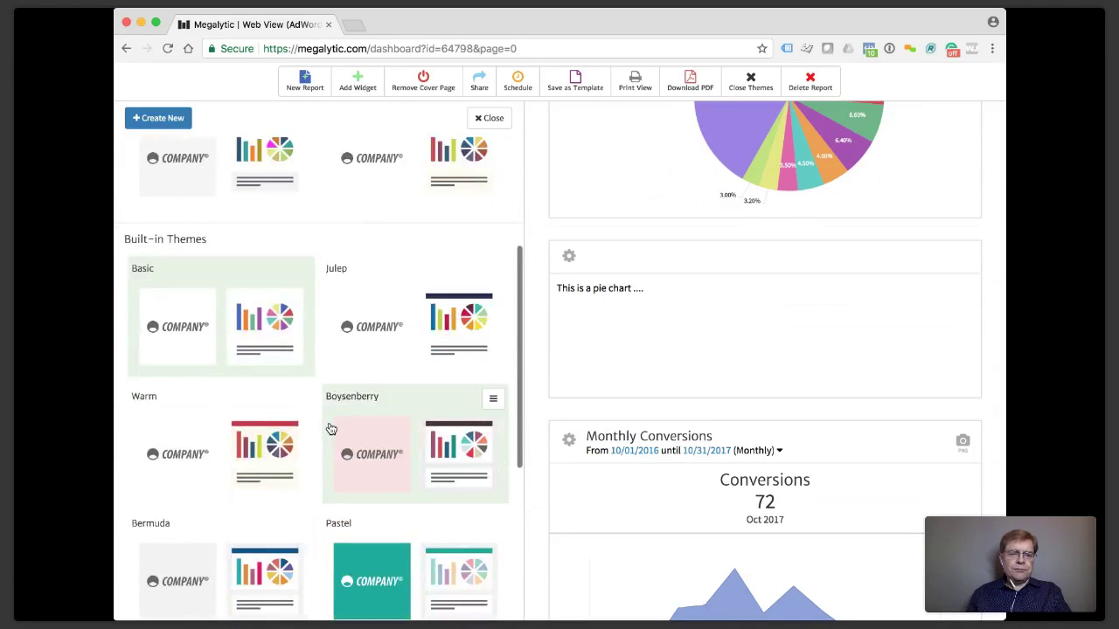
{"action": "scroll", "coordinate": [329, 427], "scroll_direction": "down", "scroll_amount": 3}
{"action": "scroll", "coordinate": [328, 428], "scroll_direction": "up", "scroll_amount": 3}
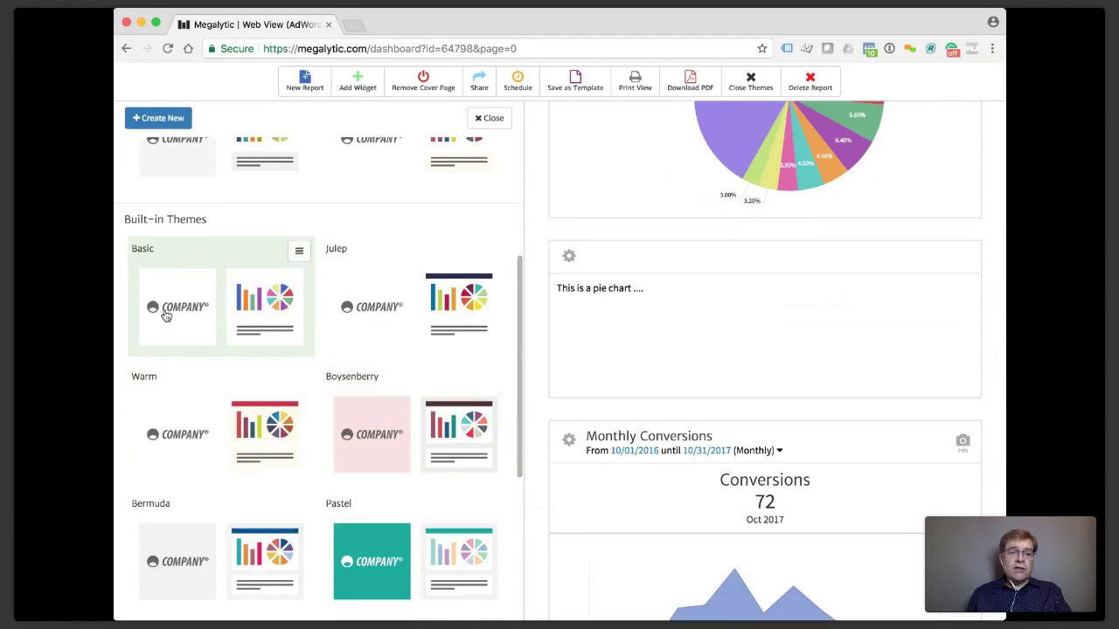
{"action": "scroll", "coordinate": [584, 234], "scroll_direction": "up", "scroll_amount": 3}
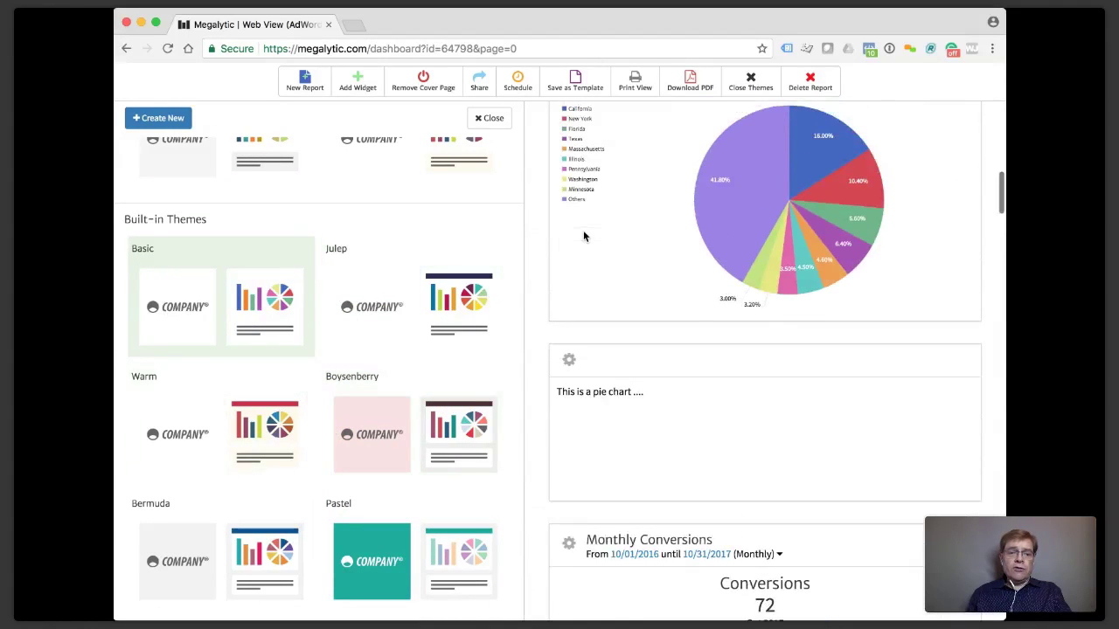
{"action": "left_click", "coordinate": [461, 289]}
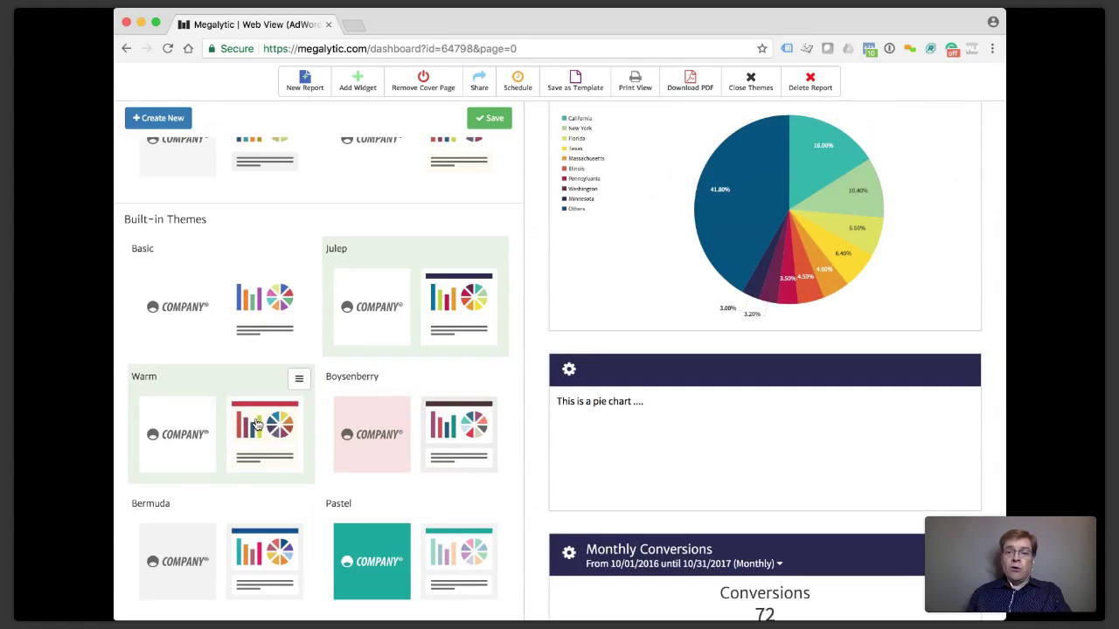
{"action": "left_click", "coordinate": [257, 425]}
{"action": "scroll", "coordinate": [891, 265], "scroll_direction": "up", "scroll_amount": 3}
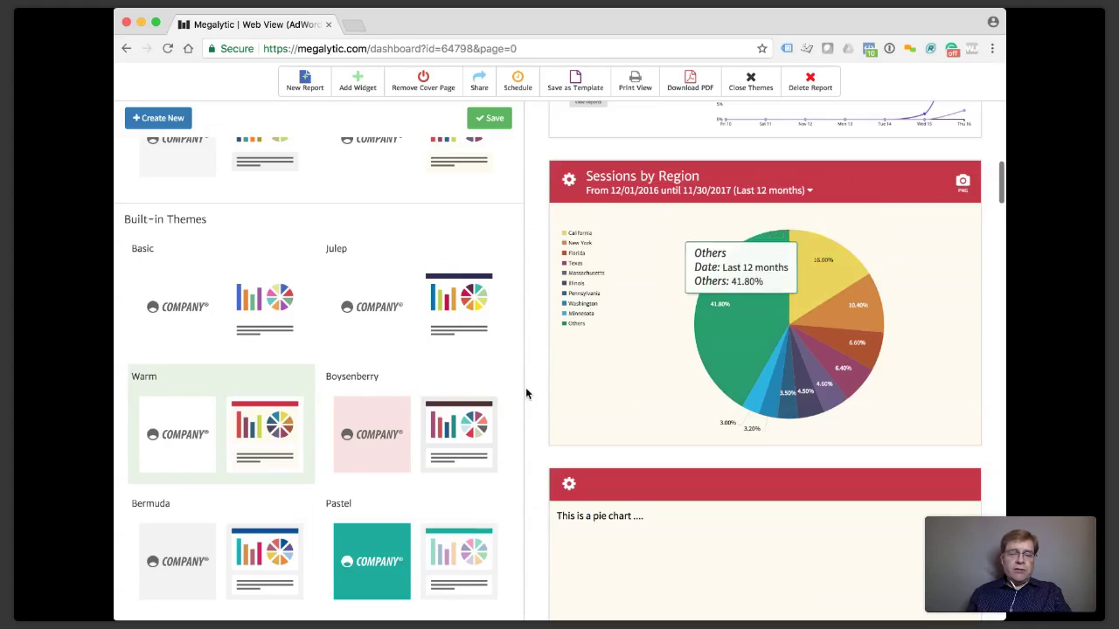
{"action": "scroll", "coordinate": [405, 467], "scroll_direction": "down", "scroll_amount": 3}
{"action": "left_click", "coordinate": [405, 469]}
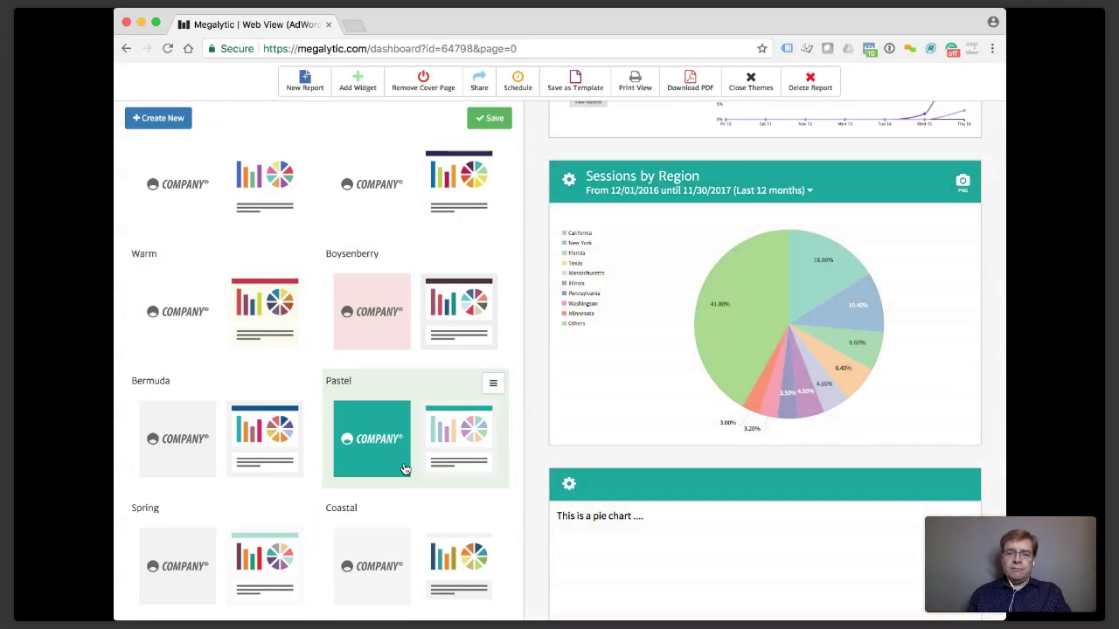
Reselect Warm and save it as the report's theme.
{"action": "mouse_move", "coordinate": [744, 376]}
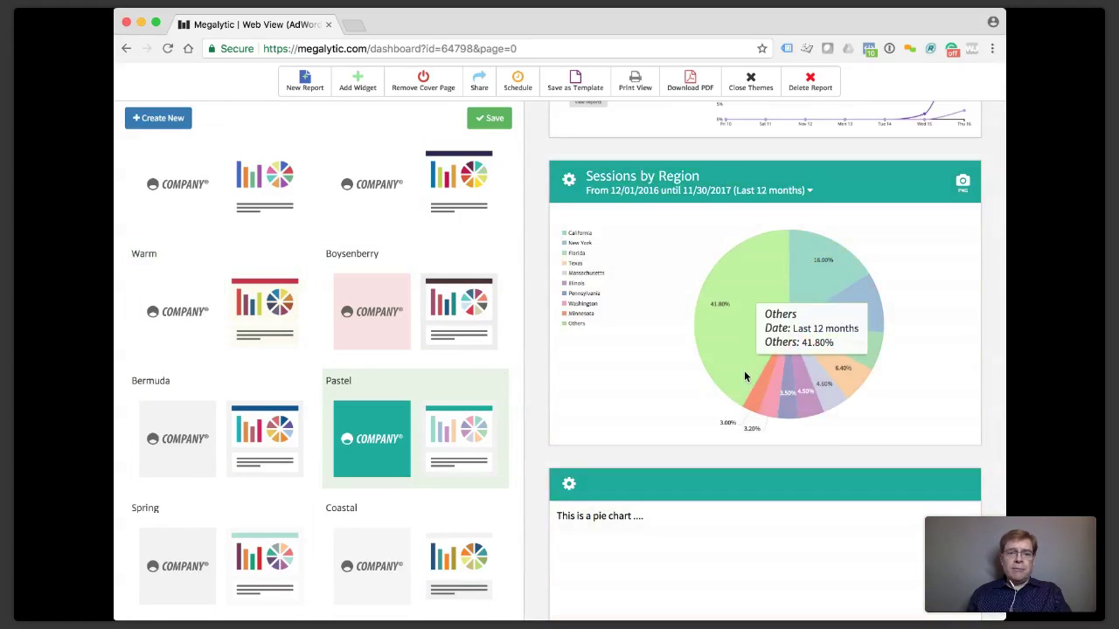
{"action": "left_click", "coordinate": [265, 315]}
{"action": "scroll", "coordinate": [265, 314], "scroll_direction": "up", "scroll_amount": 5}
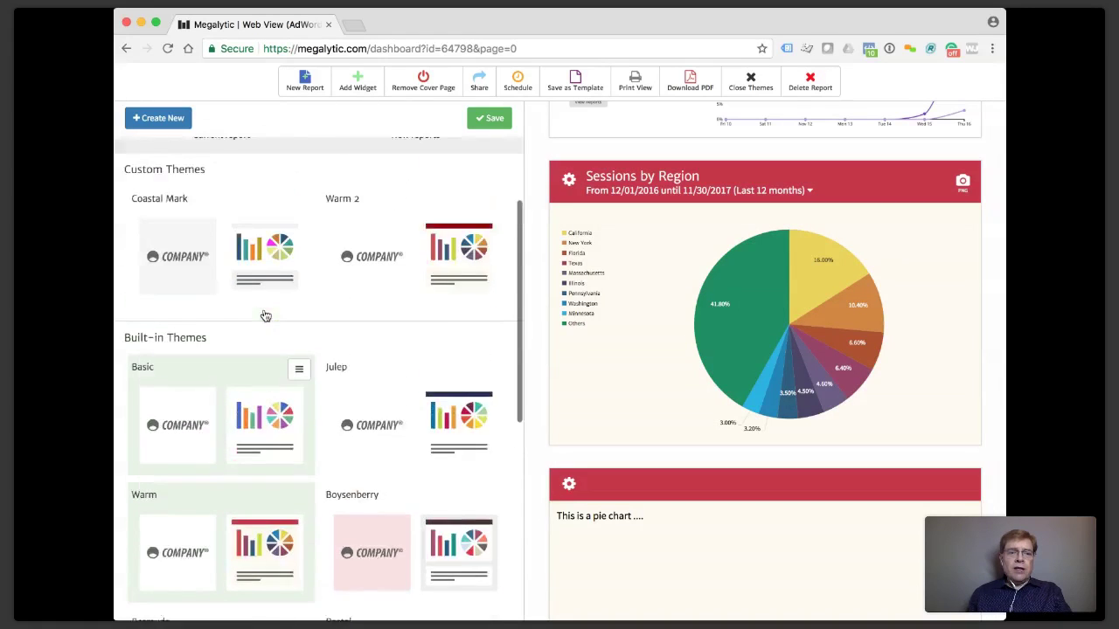
{"action": "scroll", "coordinate": [266, 315], "scroll_direction": "up", "scroll_amount": 3}
{"action": "left_click", "coordinate": [479, 116]}
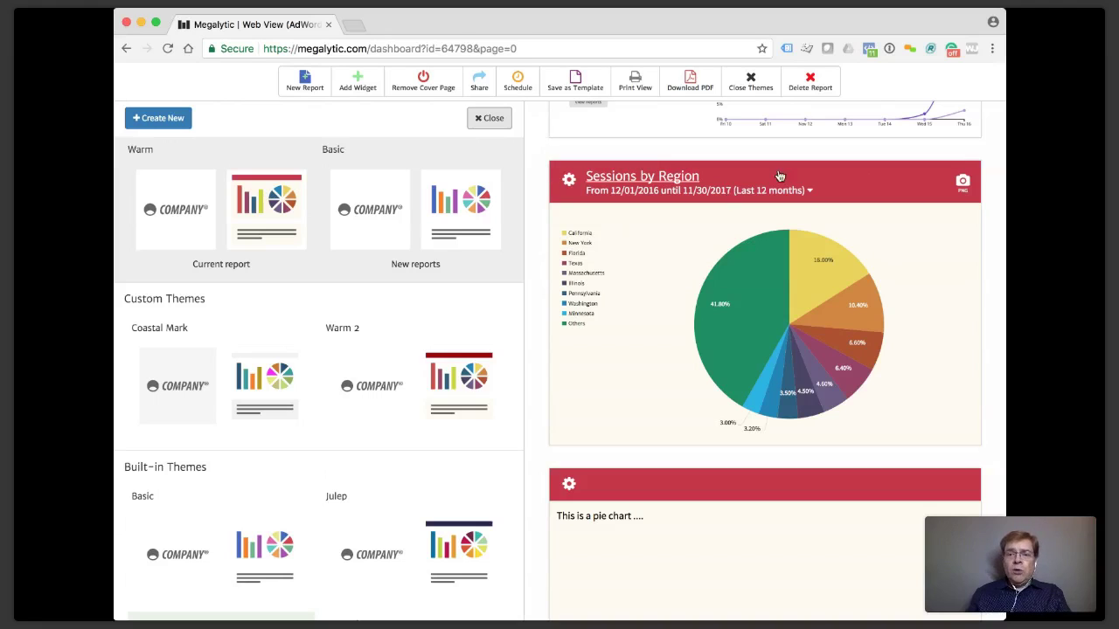
{"action": "mouse_move", "coordinate": [698, 318]}
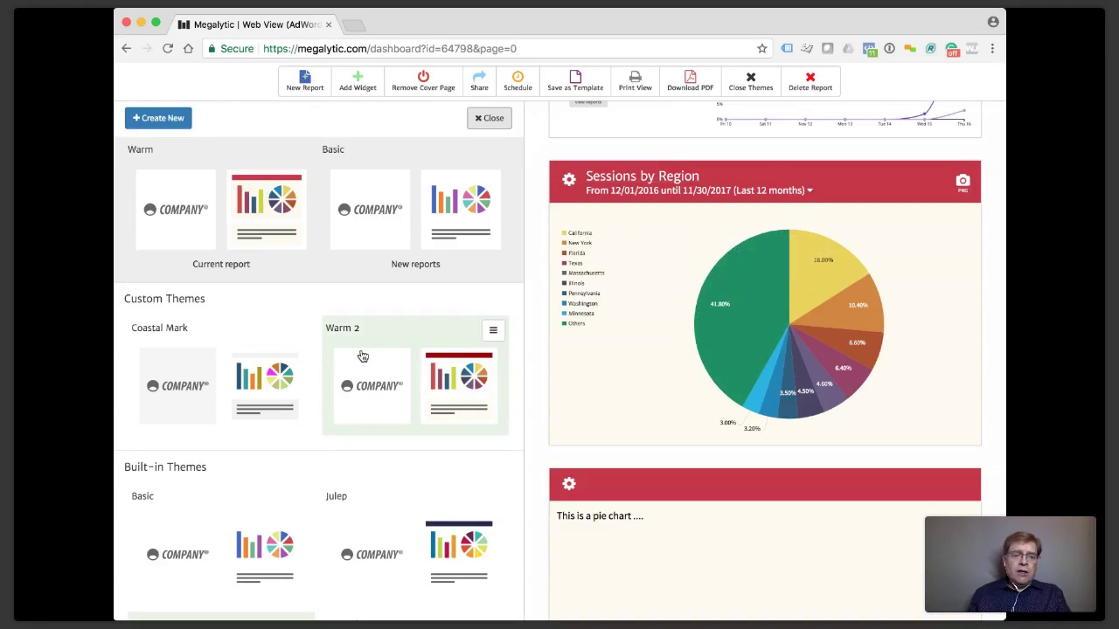
{"action": "scroll", "coordinate": [363, 356], "scroll_direction": "down", "scroll_amount": 5}
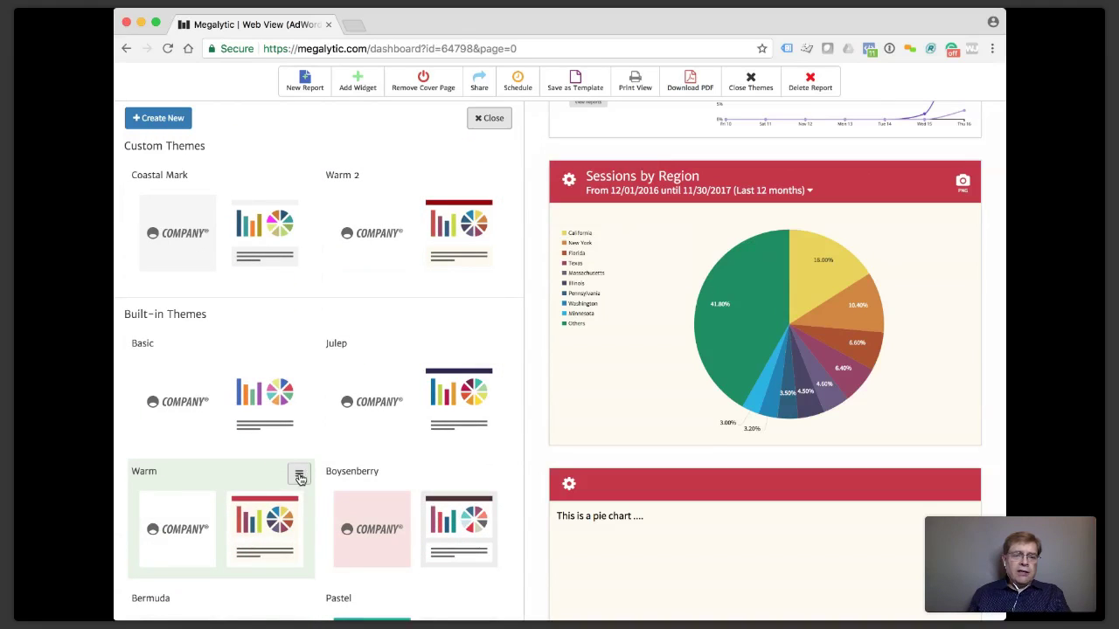
{"action": "scroll", "coordinate": [299, 479], "scroll_direction": "down", "scroll_amount": 2}
Duplicate the Warm theme and name the copy 'Warm 3'.
{"action": "left_click", "coordinate": [299, 402]}
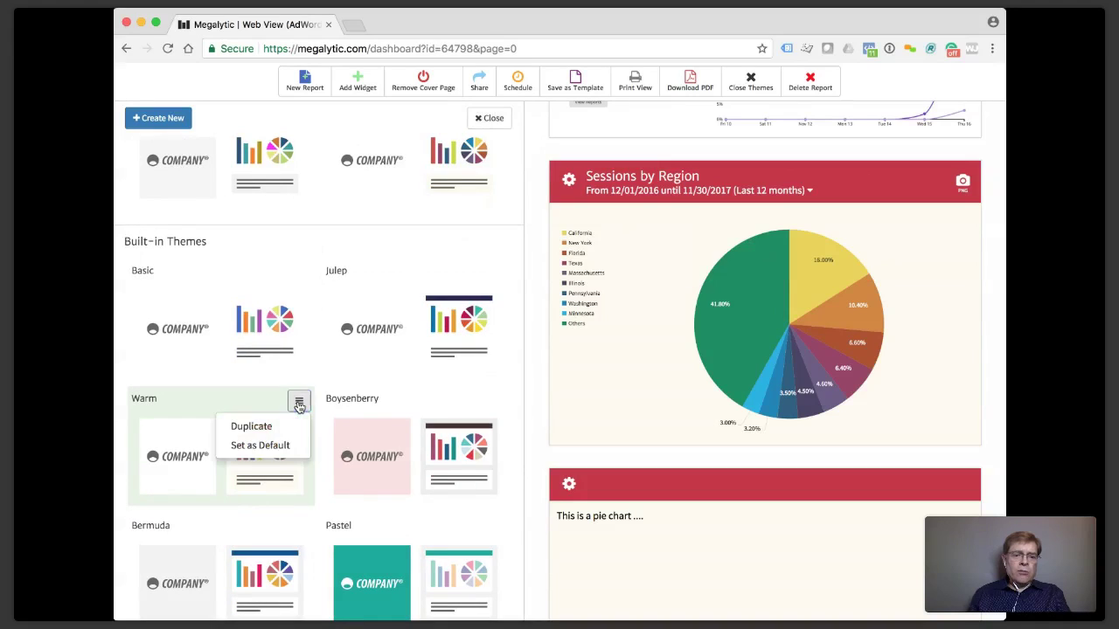
{"action": "left_click", "coordinate": [256, 427]}
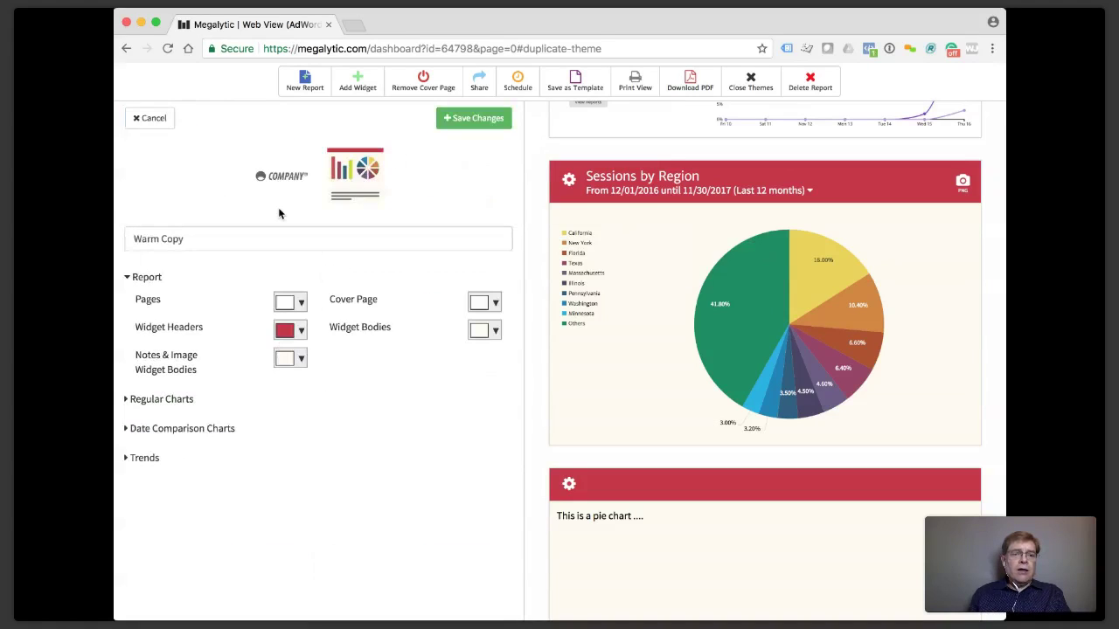
{"action": "left_click_drag", "start_coordinate": [198, 238], "coordinate": [161, 239]}
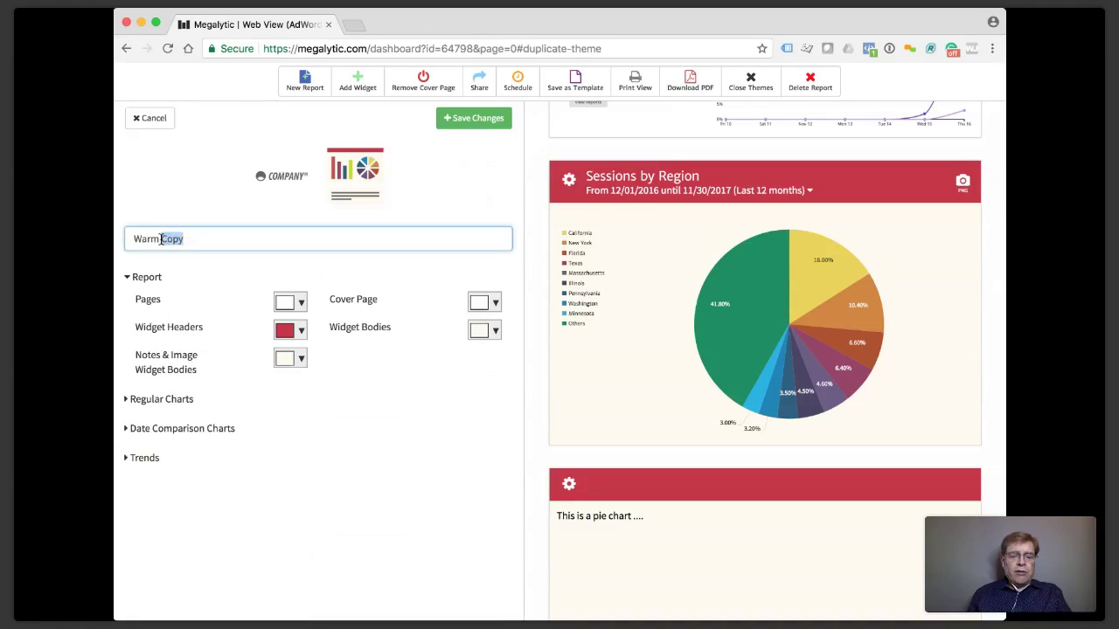
{"action": "key", "text": "BackSpace"}
{"action": "type", "text": "3"}
Set Warm 3's widget header colour to magenta and save the theme.
{"action": "left_click", "coordinate": [225, 282]}
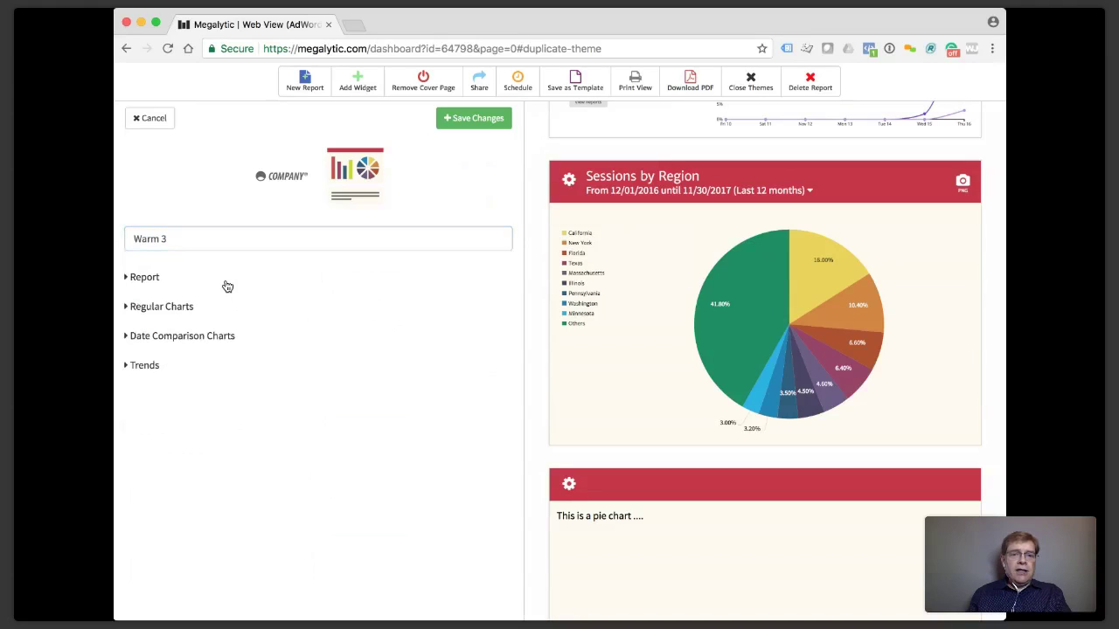
{"action": "left_click", "coordinate": [141, 278]}
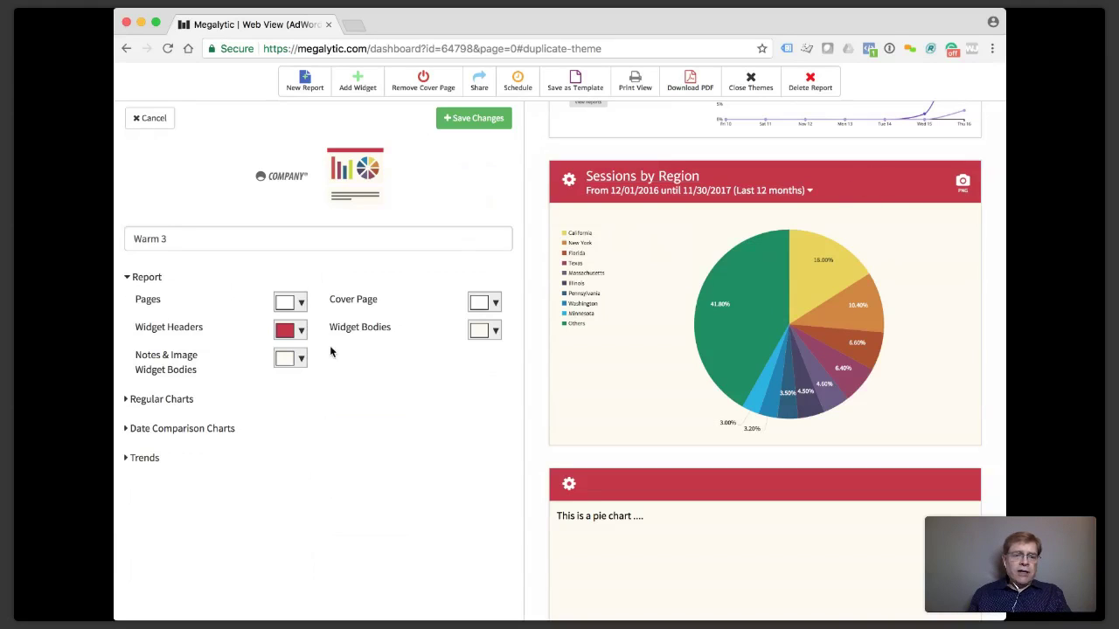
{"action": "left_click", "coordinate": [301, 332]}
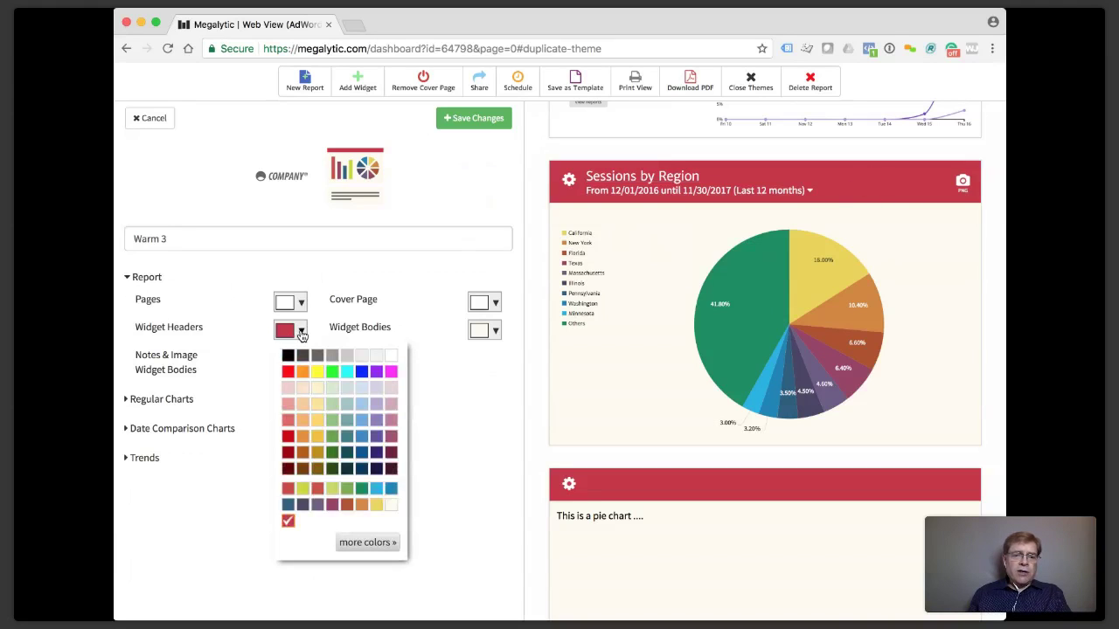
{"action": "left_click", "coordinate": [391, 371]}
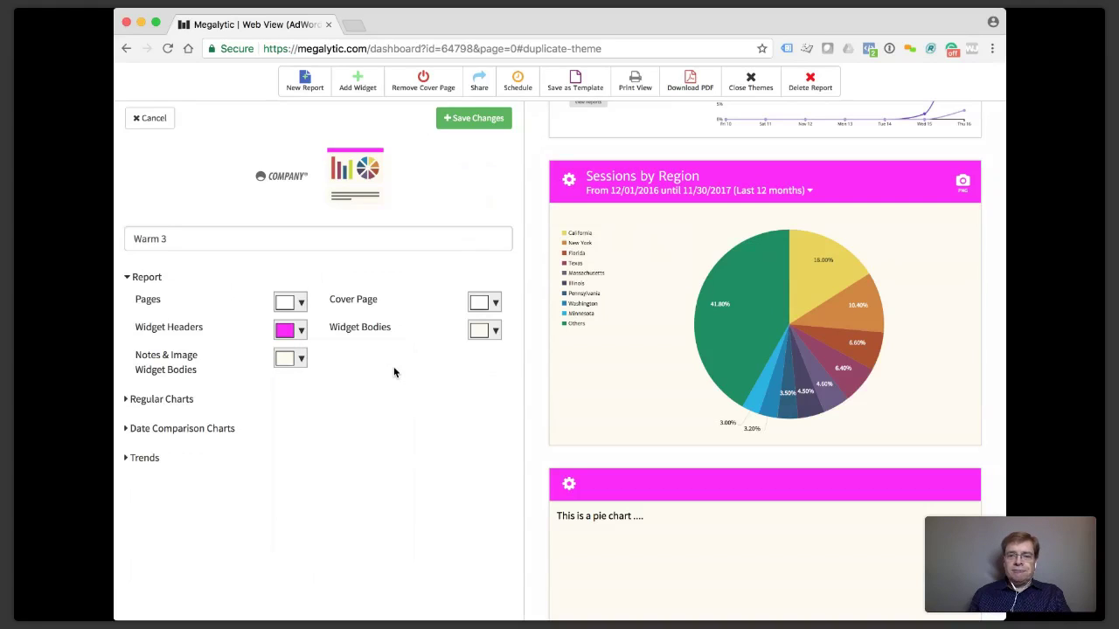
{"action": "left_click", "coordinate": [470, 123]}
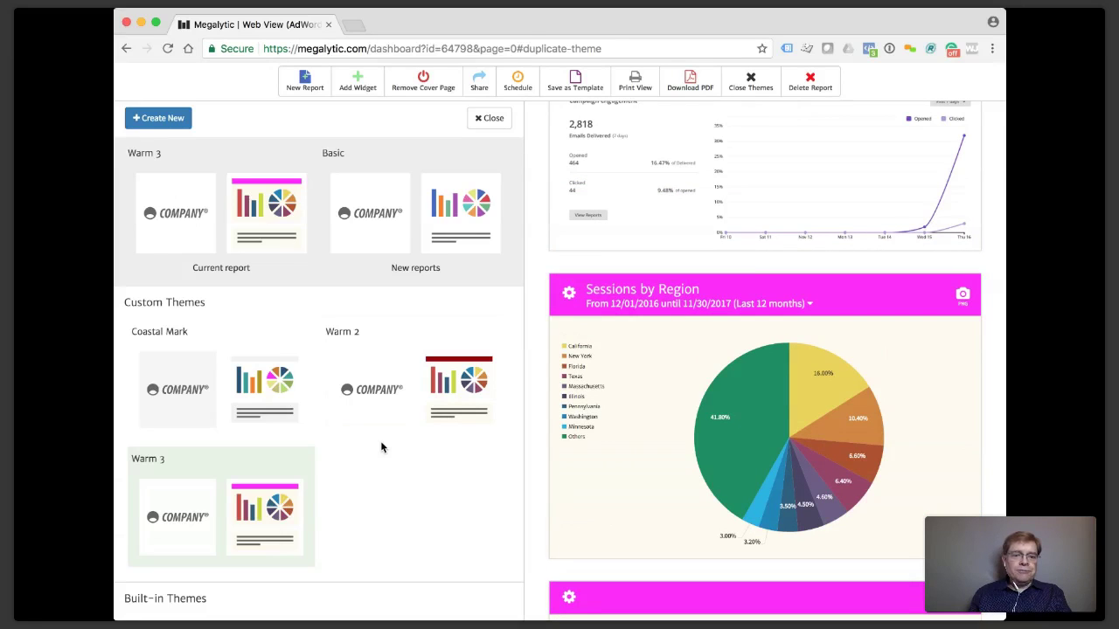
Switch back to the built-in Warm theme, save it, and close the Themes panel.
{"action": "scroll", "coordinate": [312, 332], "scroll_direction": "down", "scroll_amount": 3}
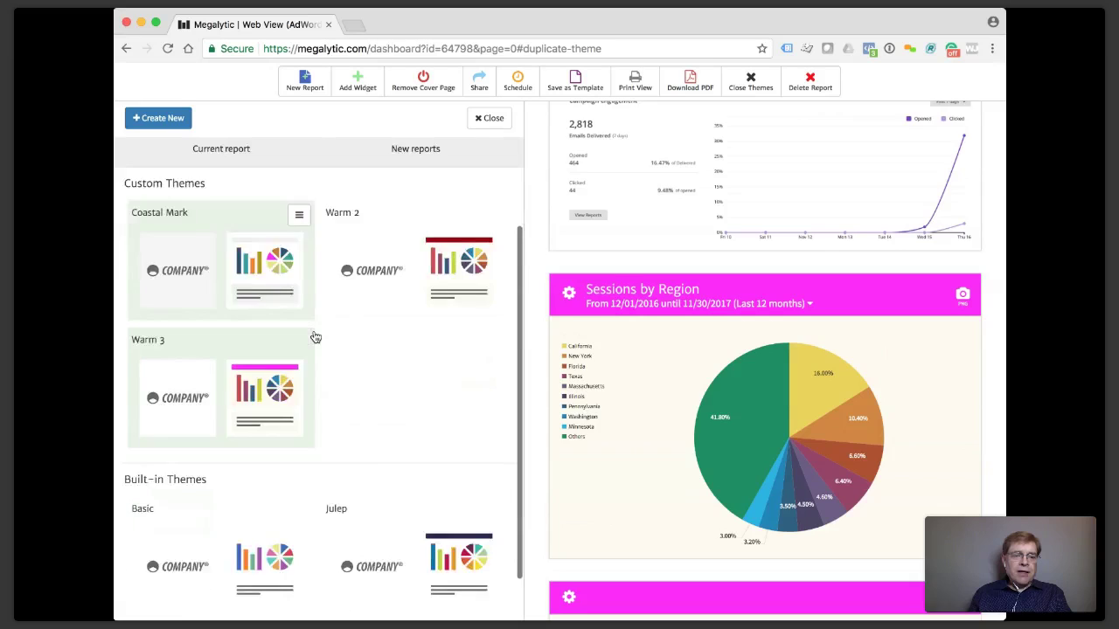
{"action": "scroll", "coordinate": [312, 349], "scroll_direction": "down", "scroll_amount": 10}
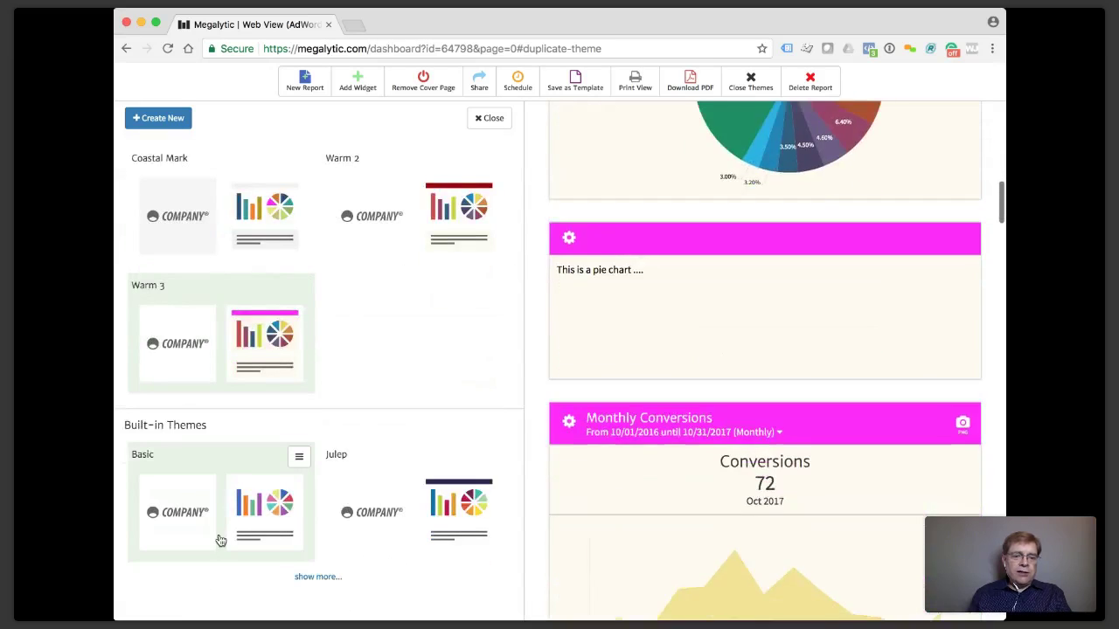
{"action": "left_click", "coordinate": [298, 577]}
{"action": "scroll", "coordinate": [310, 487], "scroll_direction": "down", "scroll_amount": 2}
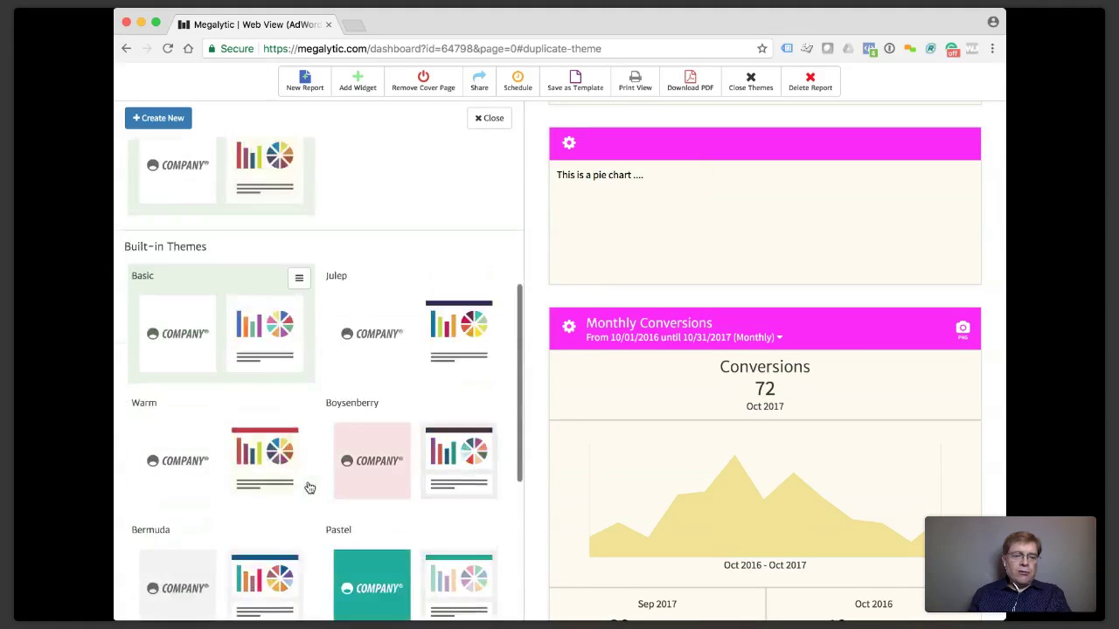
{"action": "left_click", "coordinate": [252, 477]}
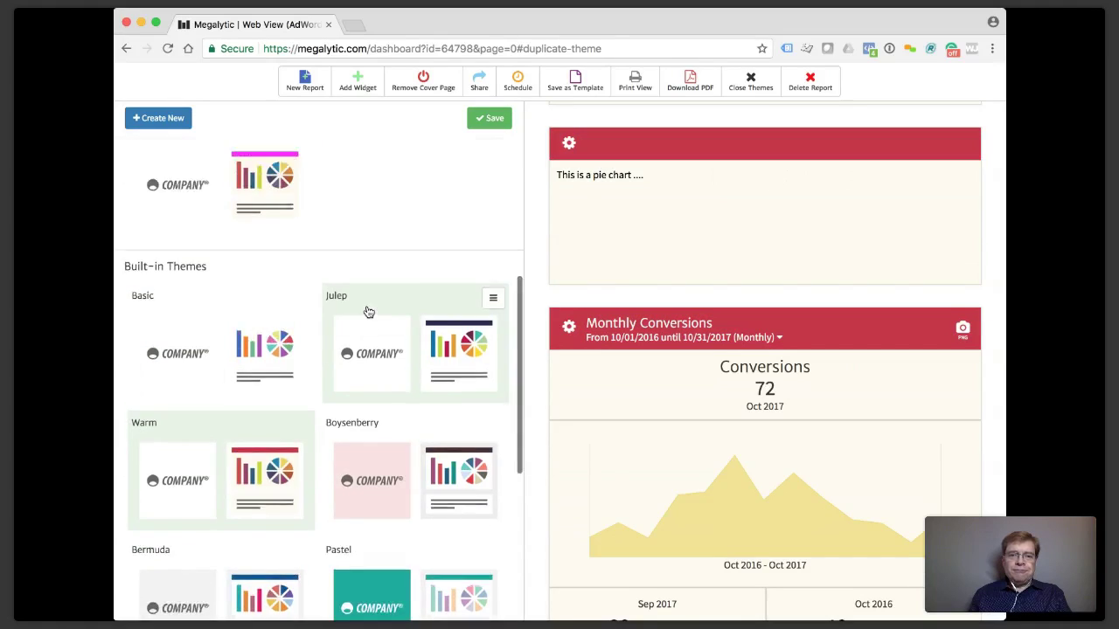
{"action": "left_click", "coordinate": [489, 118]}
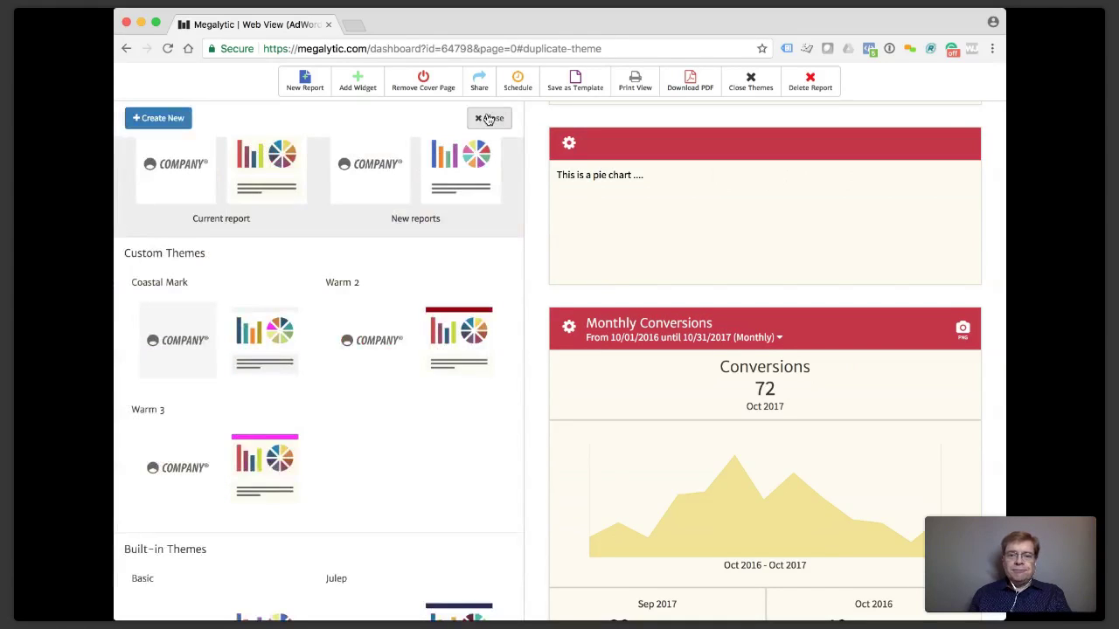
{"action": "scroll", "coordinate": [661, 224], "scroll_direction": "up", "scroll_amount": 1}
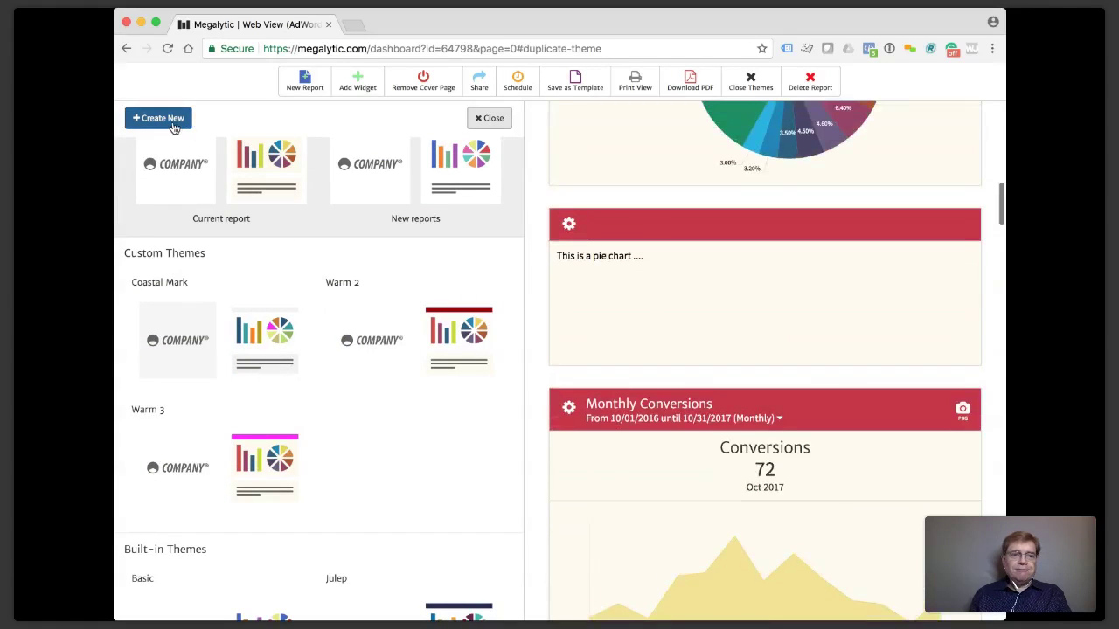
{"action": "left_click", "coordinate": [490, 118]}
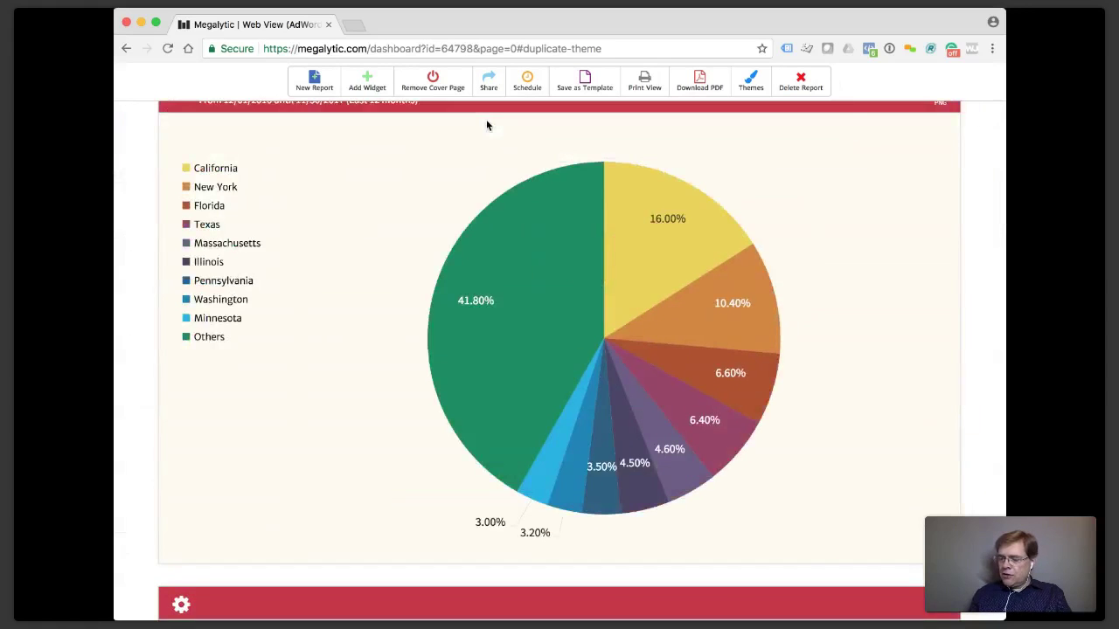
{"action": "scroll", "coordinate": [650, 244], "scroll_direction": "up", "scroll_amount": 1}
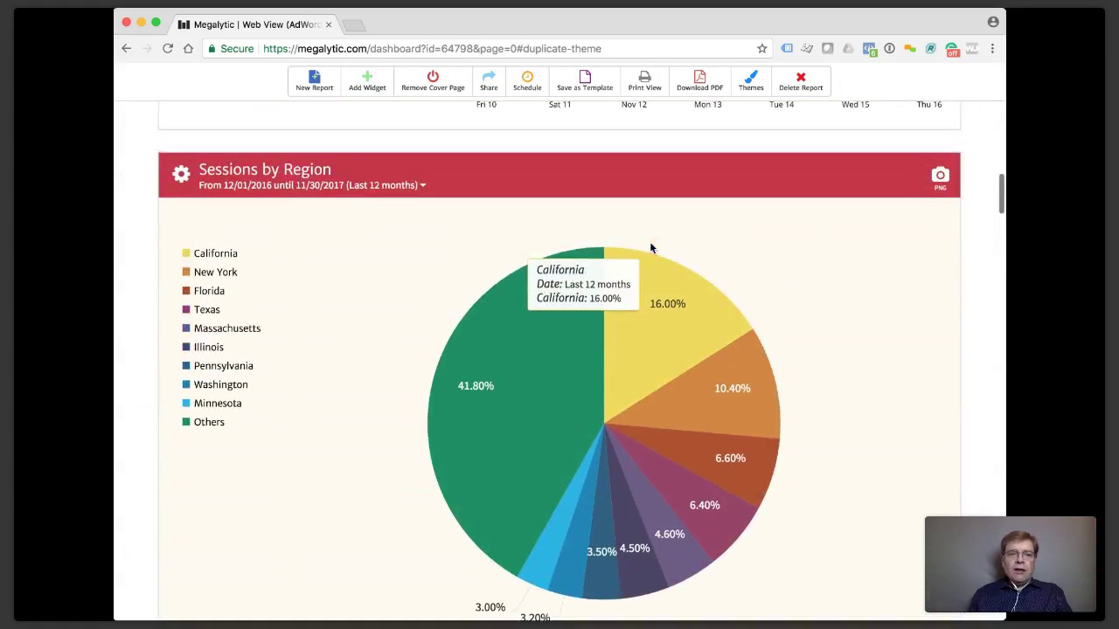
{"action": "scroll", "coordinate": [650, 248], "scroll_direction": "up", "scroll_amount": 5}
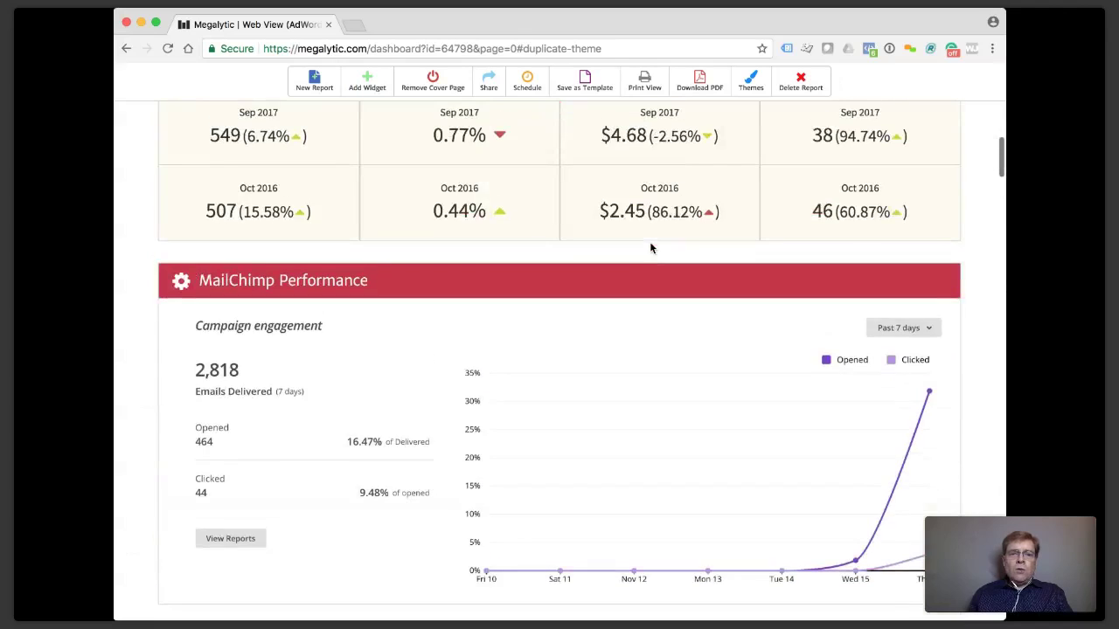
{"action": "scroll", "coordinate": [650, 248], "scroll_direction": "up", "scroll_amount": 3}
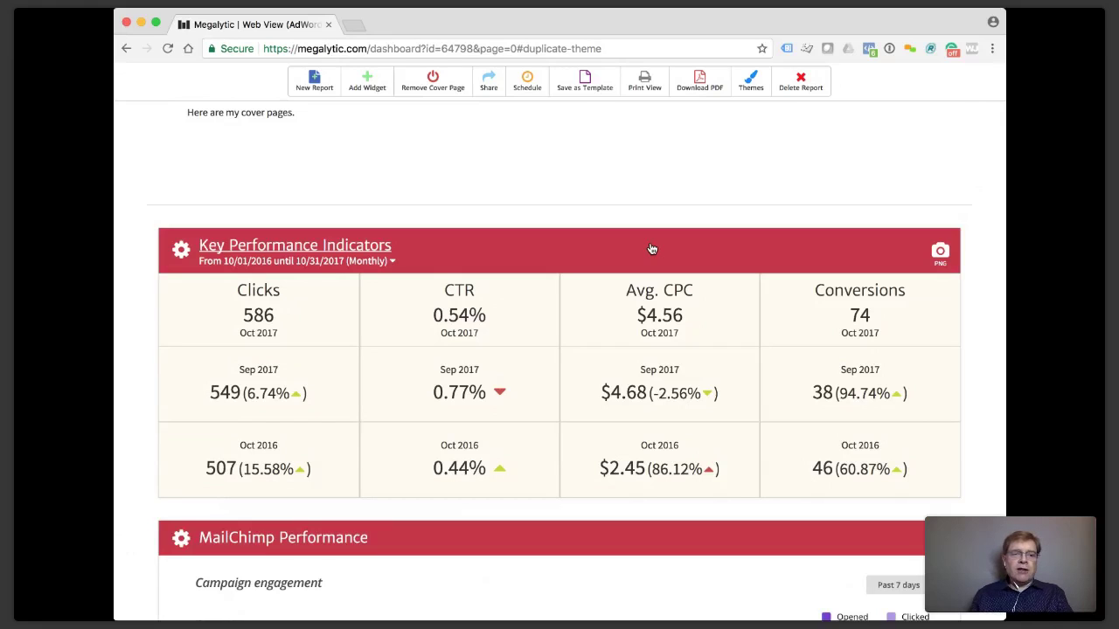
{"action": "scroll", "coordinate": [618, 186], "scroll_direction": "up", "scroll_amount": 1}
{"action": "scroll", "coordinate": [618, 185], "scroll_direction": "down", "scroll_amount": 2}
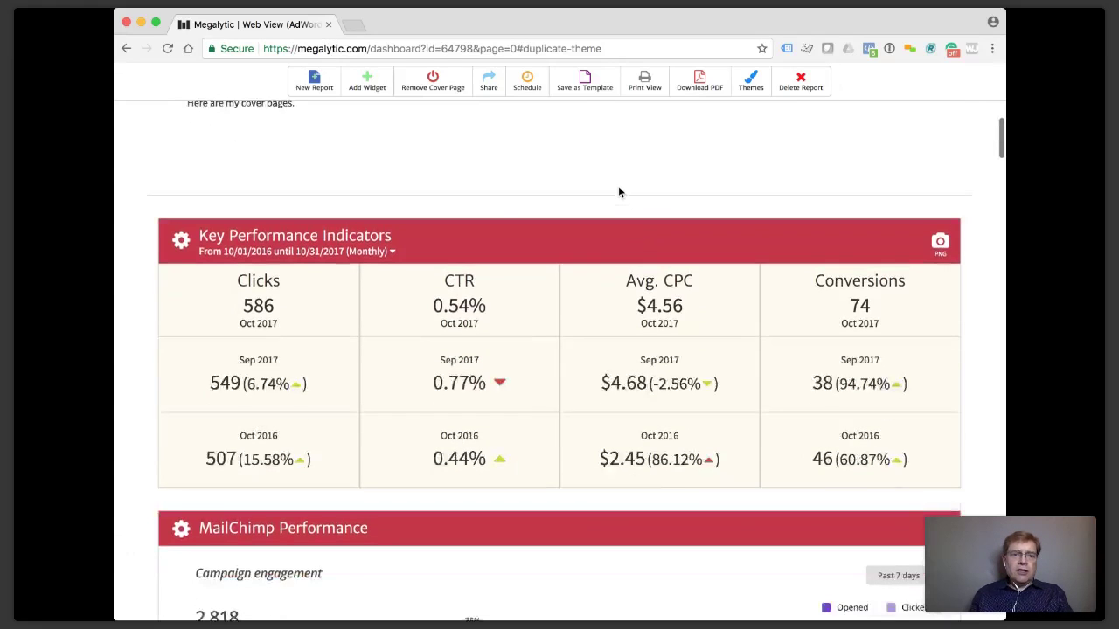
{"action": "scroll", "coordinate": [432, 250], "scroll_direction": "down", "scroll_amount": 3}
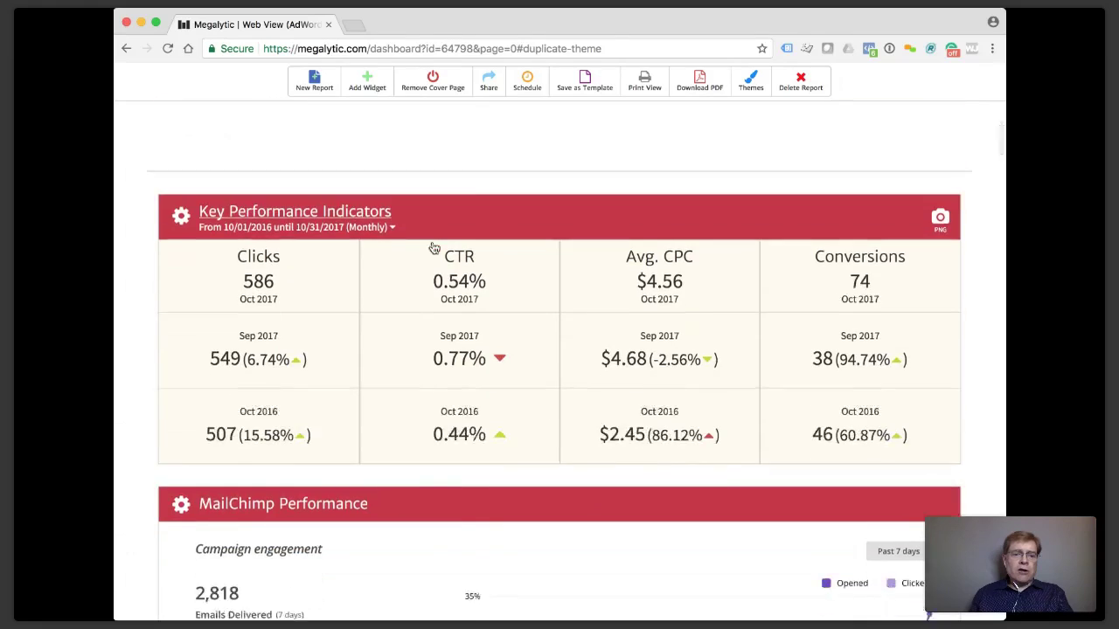
{"action": "scroll", "coordinate": [406, 248], "scroll_direction": "down", "scroll_amount": 2}
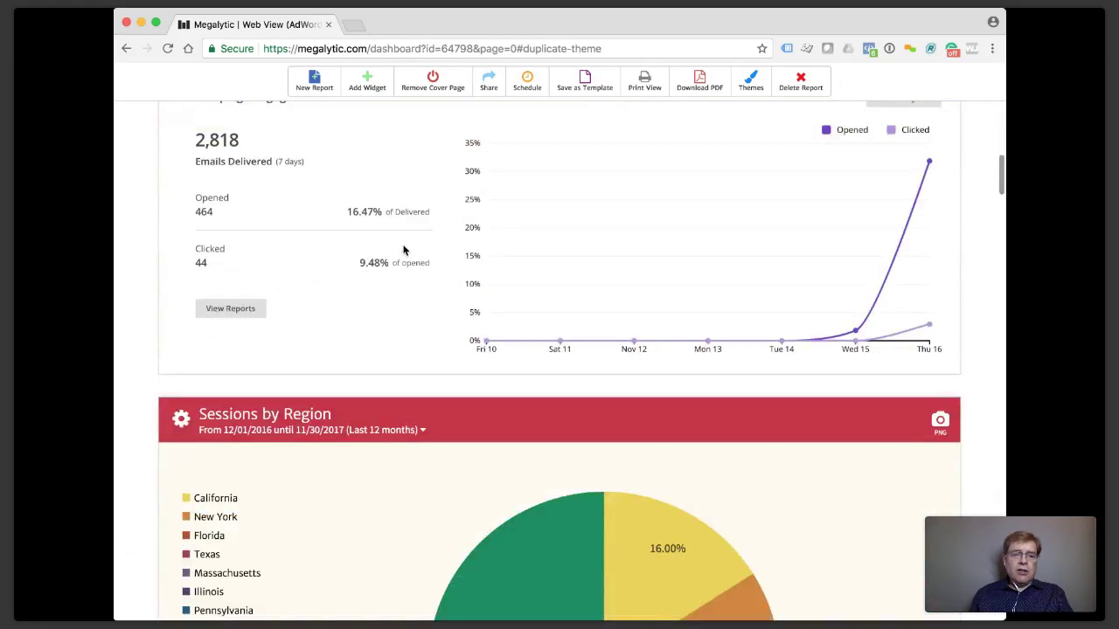
{"action": "scroll", "coordinate": [288, 378], "scroll_direction": "down", "scroll_amount": 2}
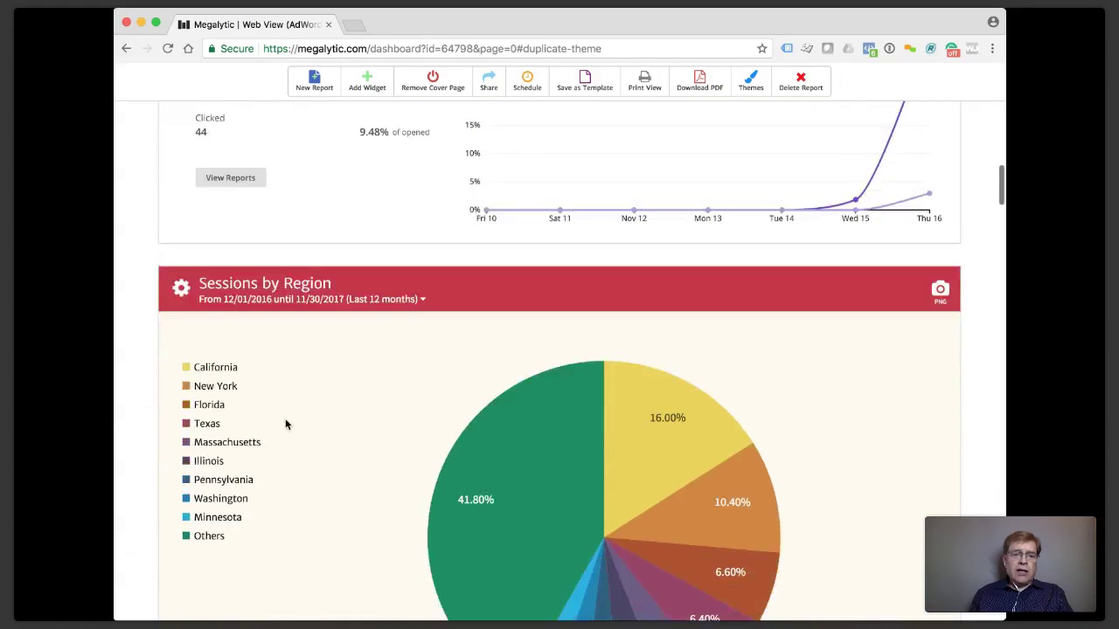
{"action": "scroll", "coordinate": [322, 293], "scroll_direction": "down", "scroll_amount": 6}
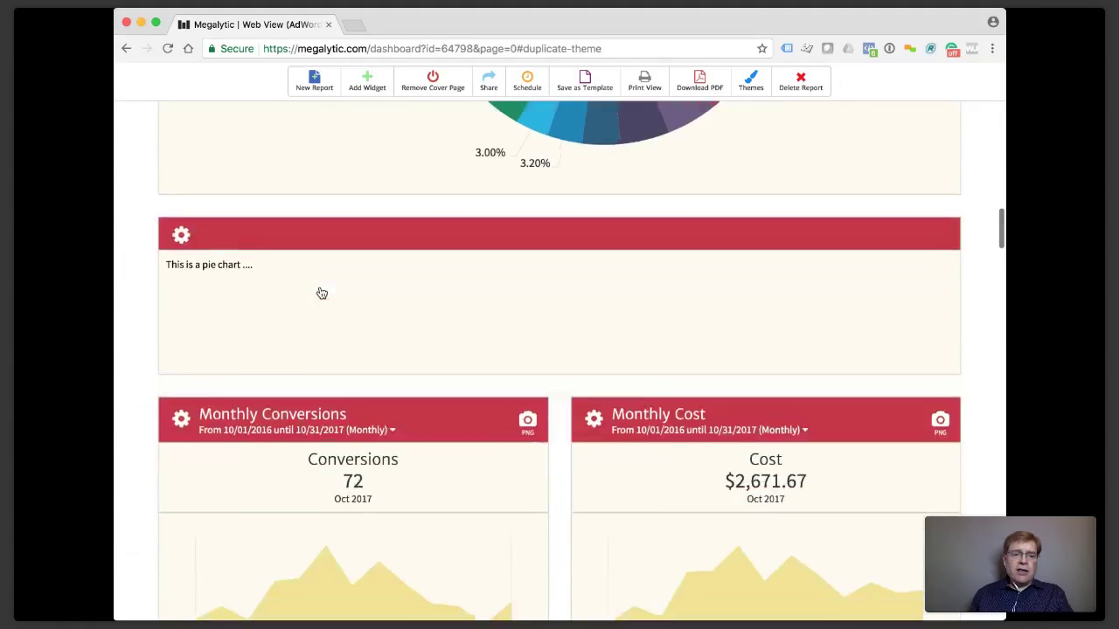
{"action": "scroll", "coordinate": [343, 421], "scroll_direction": "down", "scroll_amount": 2}
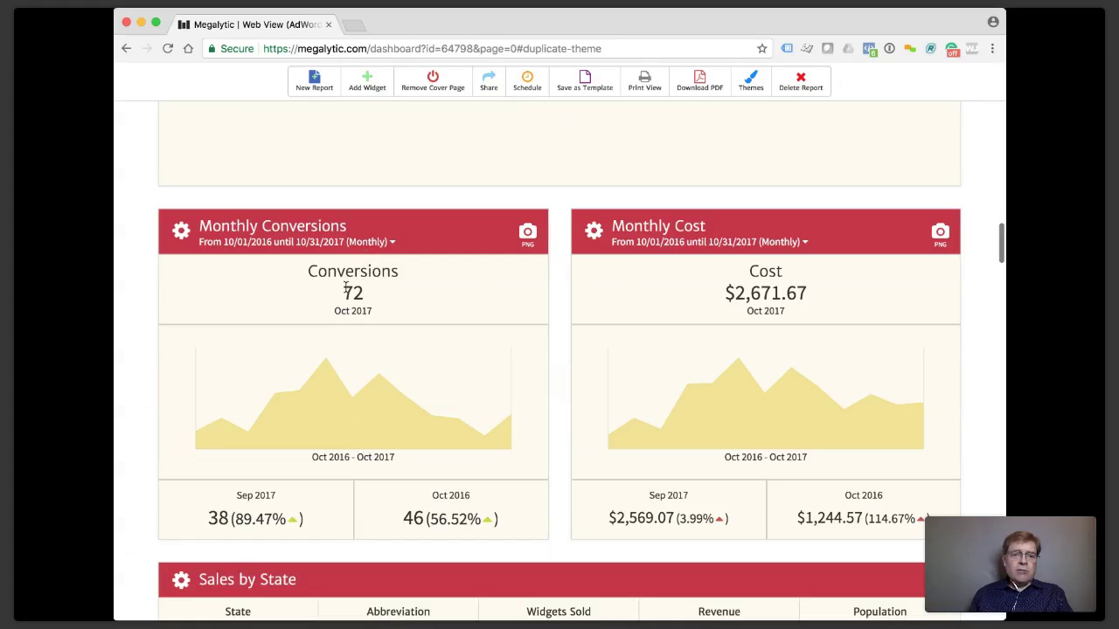
{"action": "scroll", "coordinate": [420, 200], "scroll_direction": "up", "scroll_amount": 1}
{"action": "scroll", "coordinate": [419, 200], "scroll_direction": "up", "scroll_amount": 15}
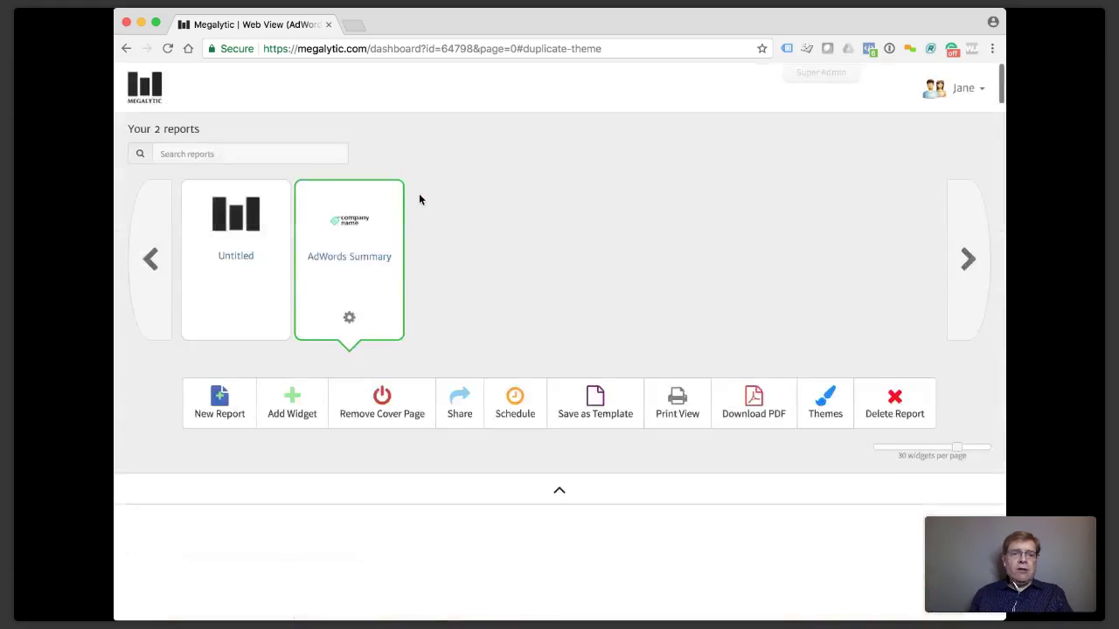
In the AdWords Summary report settings, set Language to Español and save.
{"action": "left_click", "coordinate": [350, 318]}
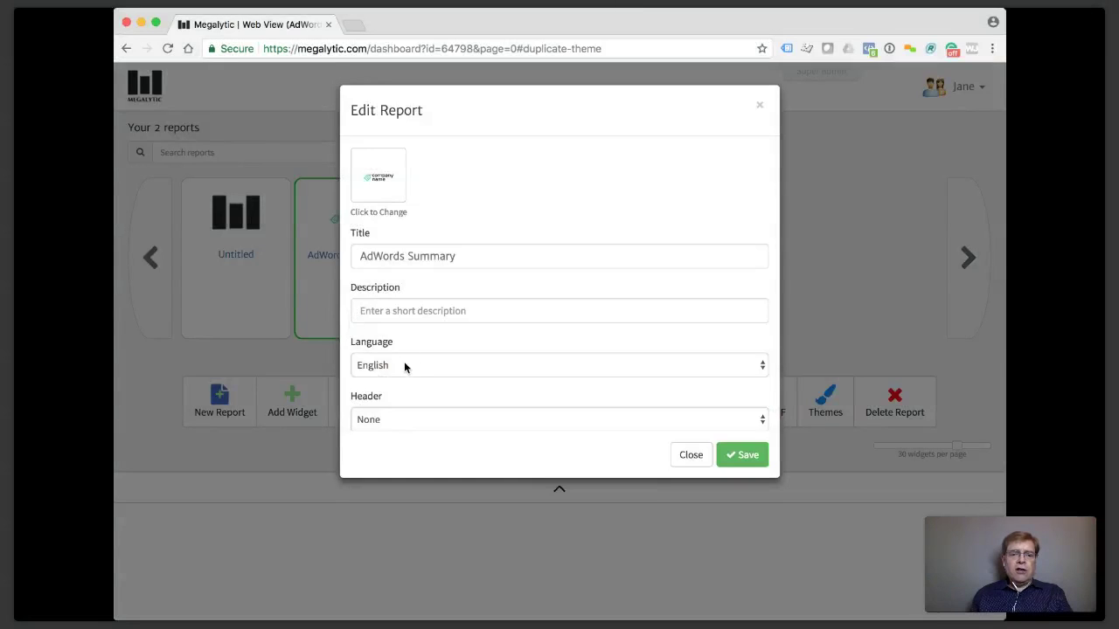
{"action": "left_click", "coordinate": [559, 366]}
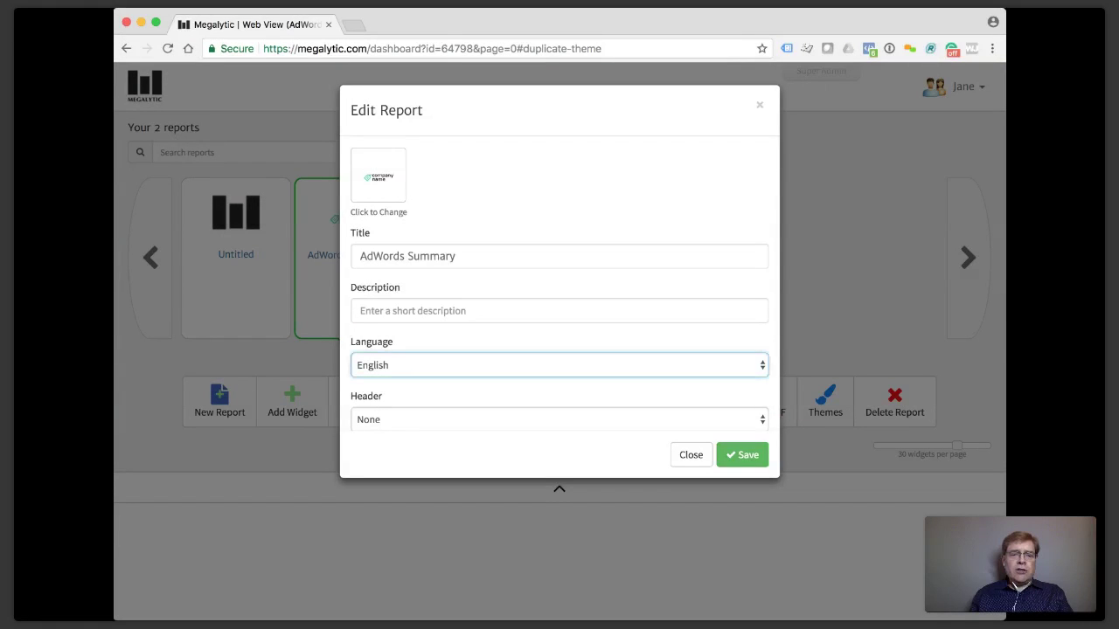
{"action": "left_click", "coordinate": [396, 399]}
{"action": "left_click", "coordinate": [733, 455]}
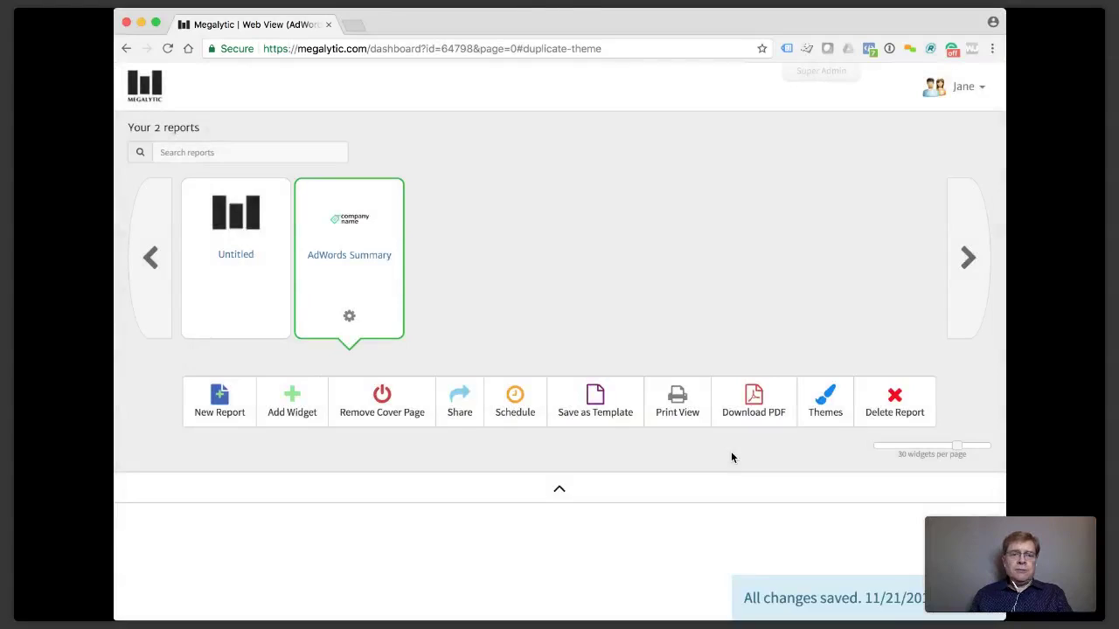
{"action": "scroll", "coordinate": [670, 338], "scroll_direction": "down", "scroll_amount": 10}
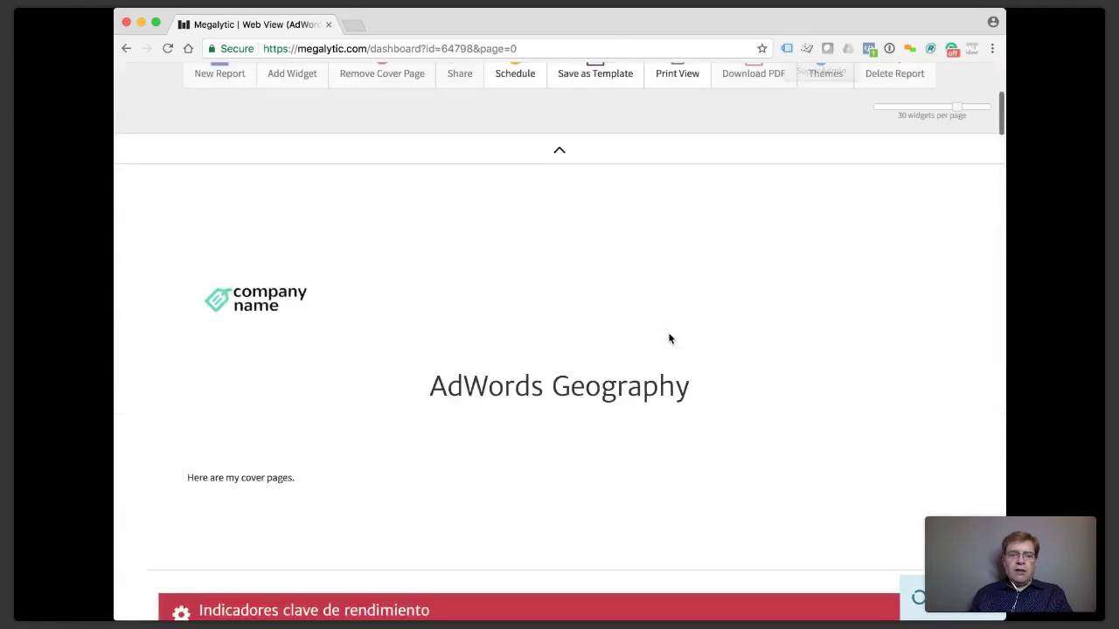
{"action": "scroll", "coordinate": [668, 337], "scroll_direction": "down", "scroll_amount": 3}
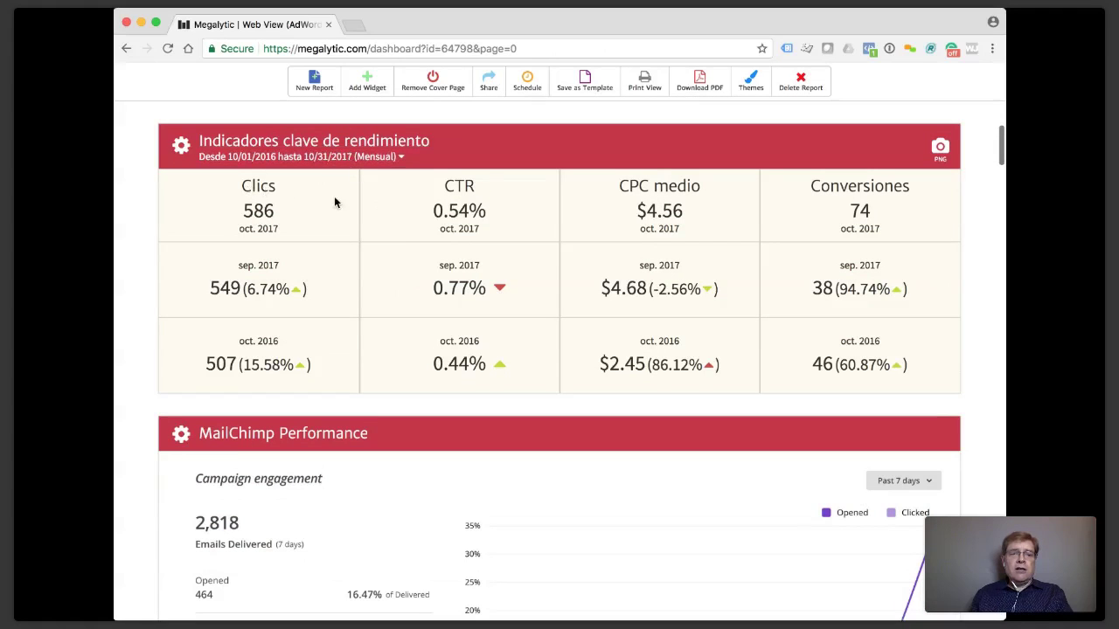
{"action": "scroll", "coordinate": [541, 208], "scroll_direction": "down", "scroll_amount": 10}
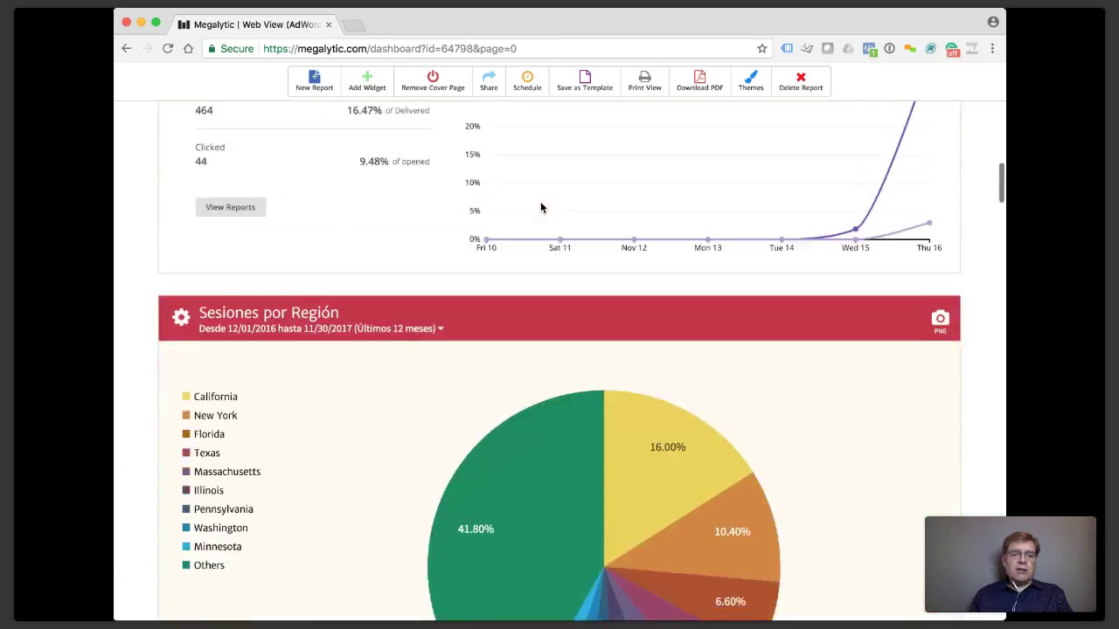
{"action": "scroll", "coordinate": [541, 207], "scroll_direction": "down", "scroll_amount": 2}
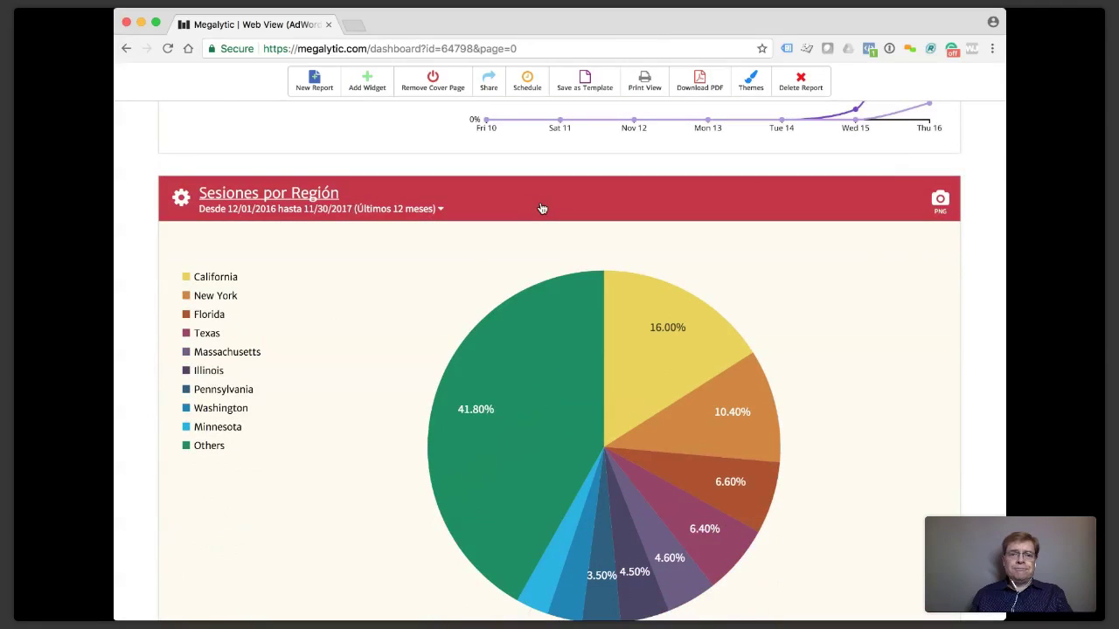
{"action": "scroll", "coordinate": [542, 208], "scroll_direction": "up", "scroll_amount": 15}
{"action": "scroll", "coordinate": [540, 207], "scroll_direction": "up", "scroll_amount": 4}
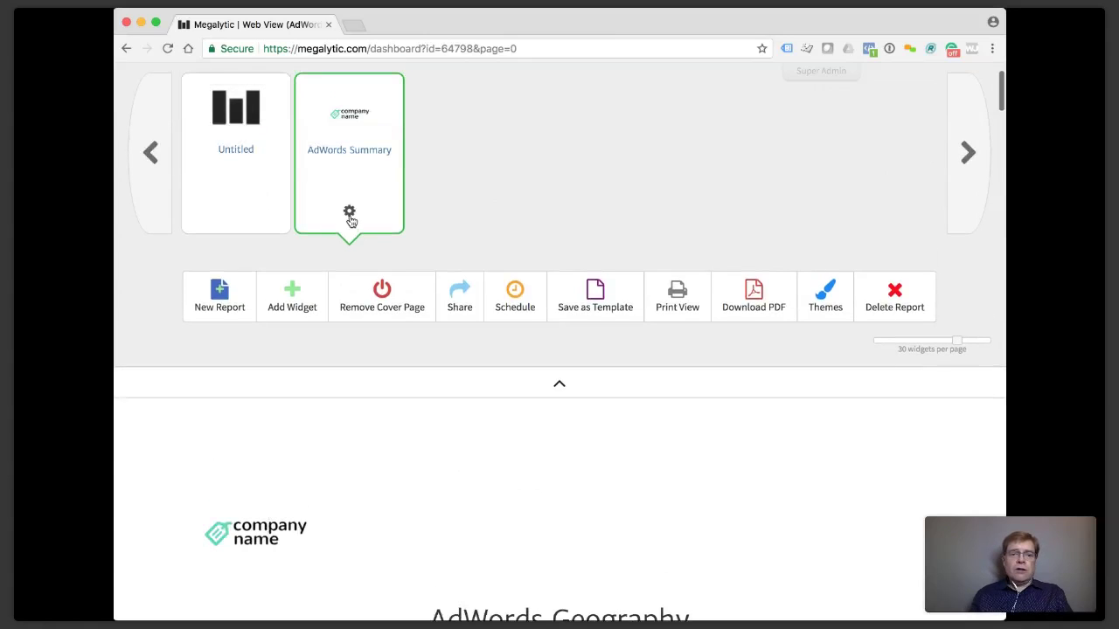
Set the AdWords Summary report's language back to English and save.
{"action": "left_click", "coordinate": [349, 211]}
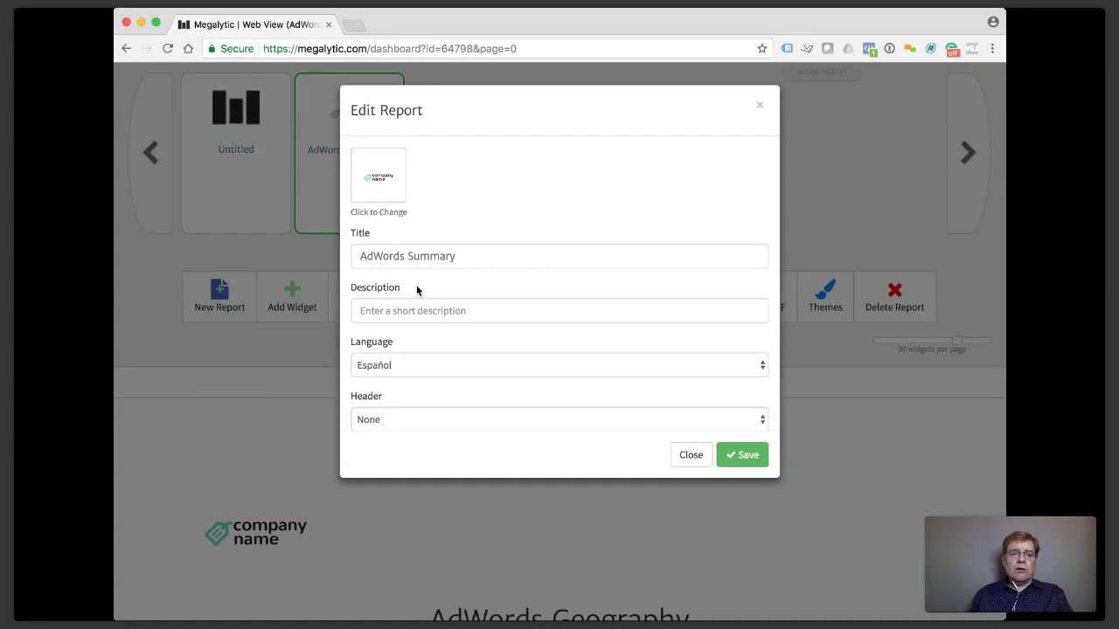
{"action": "left_click", "coordinate": [418, 362]}
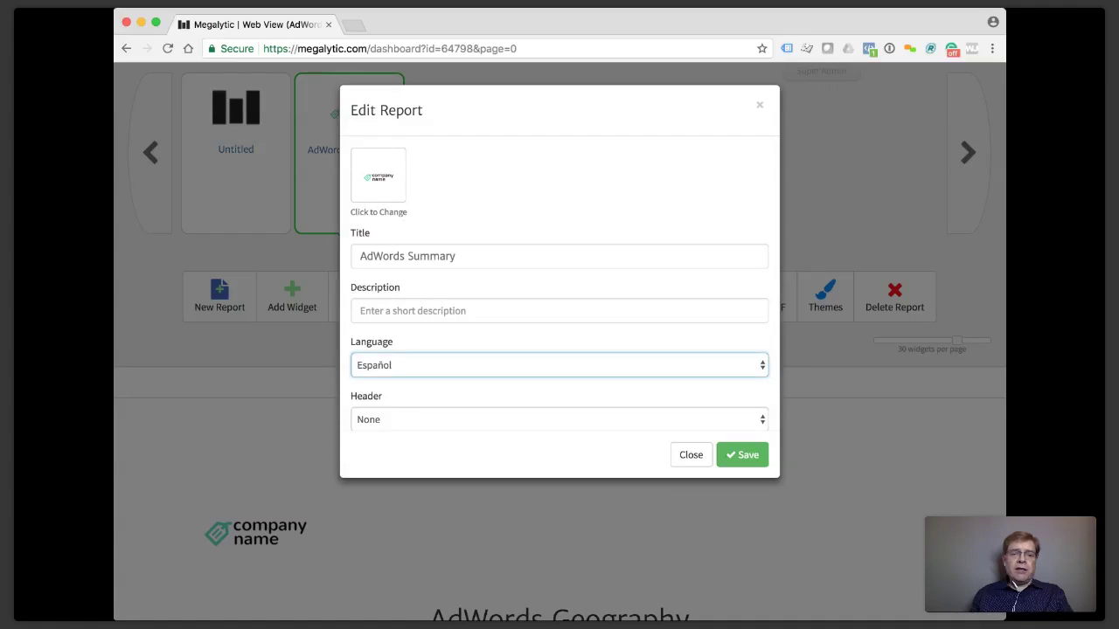
{"action": "key", "text": "Up"}
{"action": "left_click", "coordinate": [762, 454]}
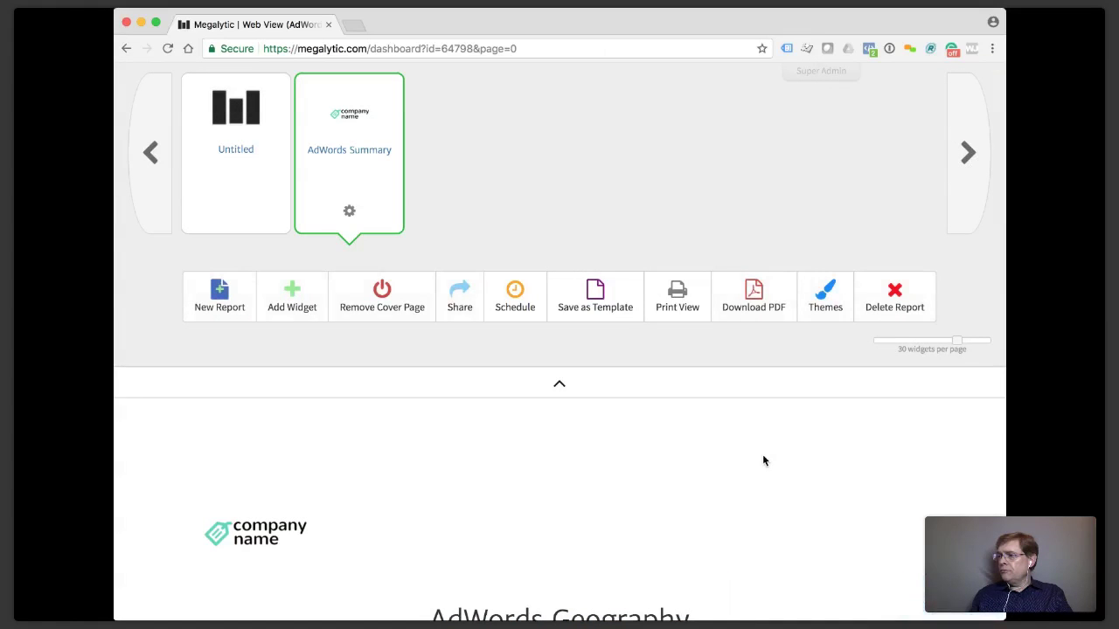
Scroll through the report to check that the widgets are in English again.
{"action": "scroll", "coordinate": [466, 168], "scroll_direction": "up", "scroll_amount": 2}
{"action": "scroll", "coordinate": [466, 169], "scroll_direction": "up", "scroll_amount": 2}
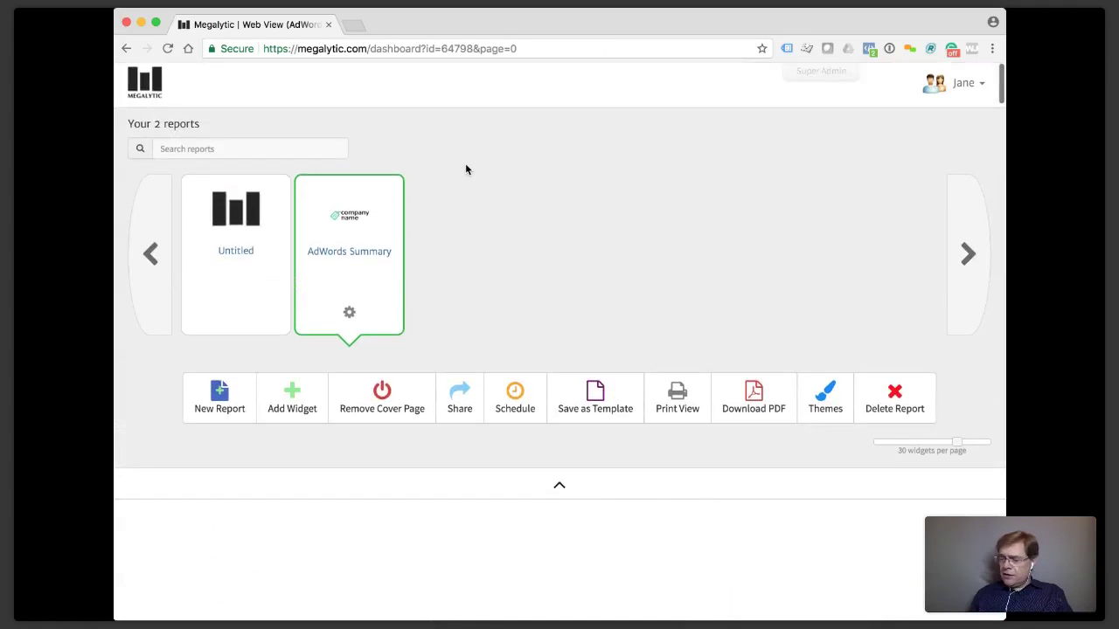
{"action": "scroll", "coordinate": [466, 169], "scroll_direction": "down", "scroll_amount": 10}
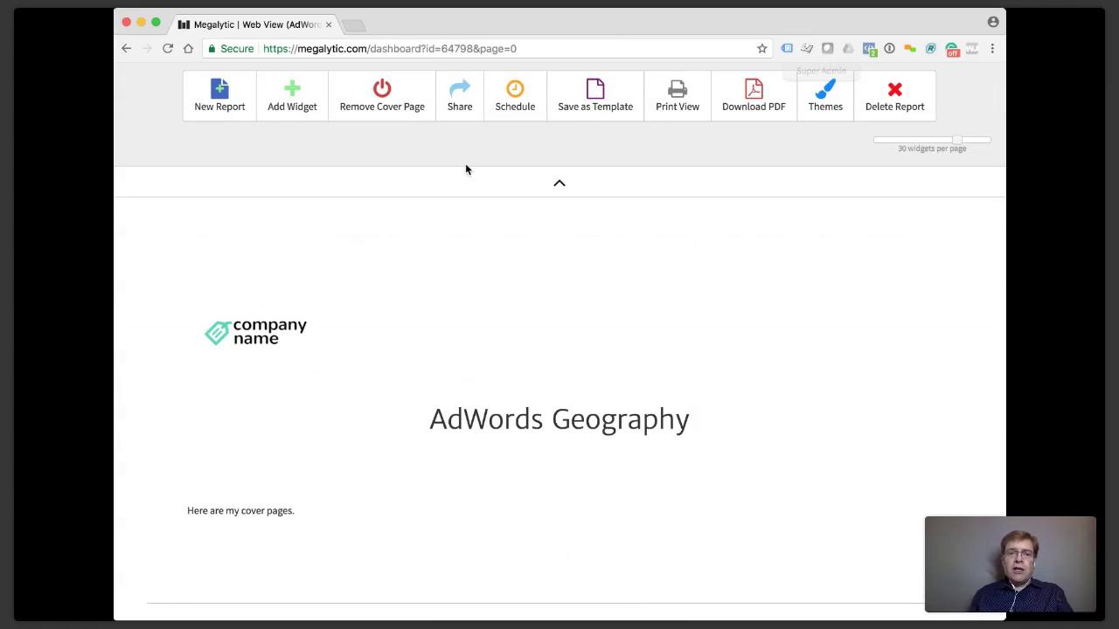
{"action": "scroll", "coordinate": [466, 169], "scroll_direction": "up", "scroll_amount": 7}
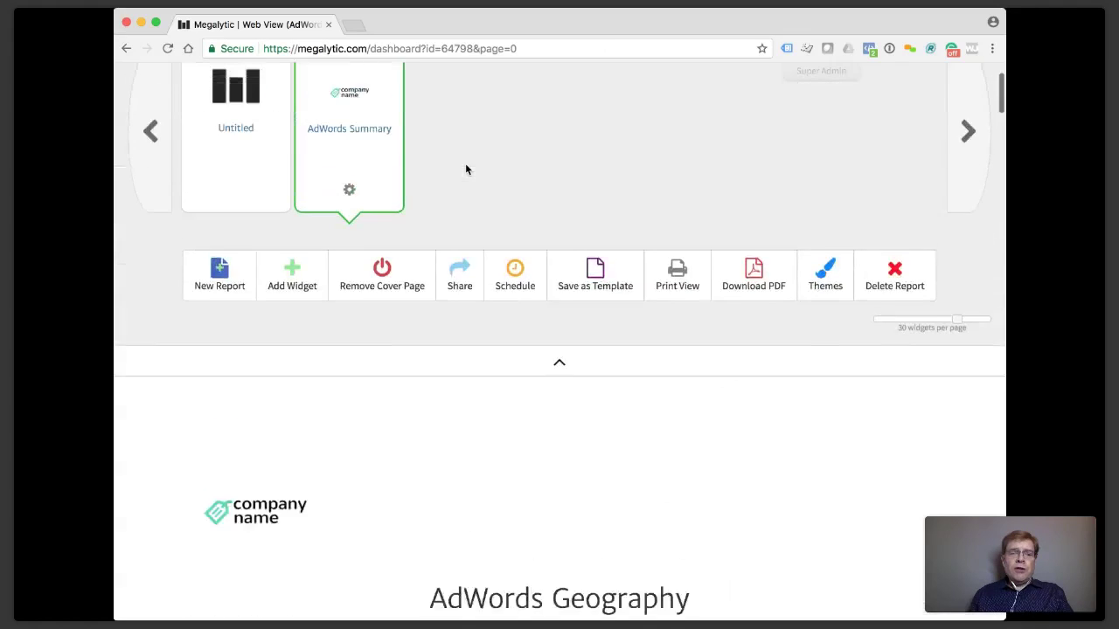
{"action": "scroll", "coordinate": [466, 168], "scroll_direction": "down", "scroll_amount": 10}
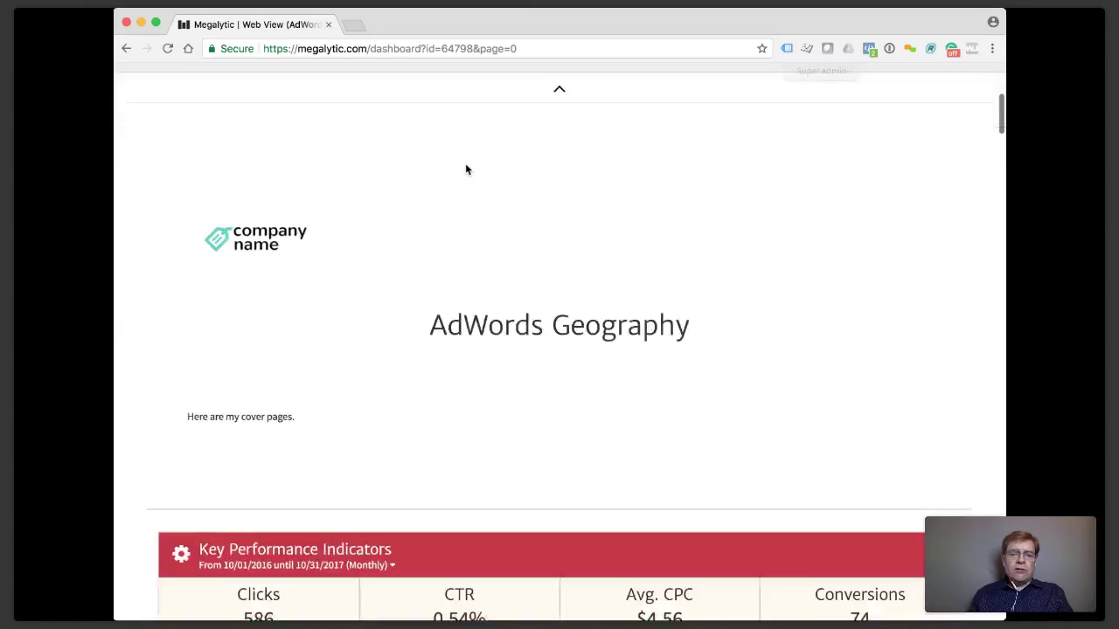
{"action": "scroll", "coordinate": [466, 169], "scroll_direction": "down", "scroll_amount": 12}
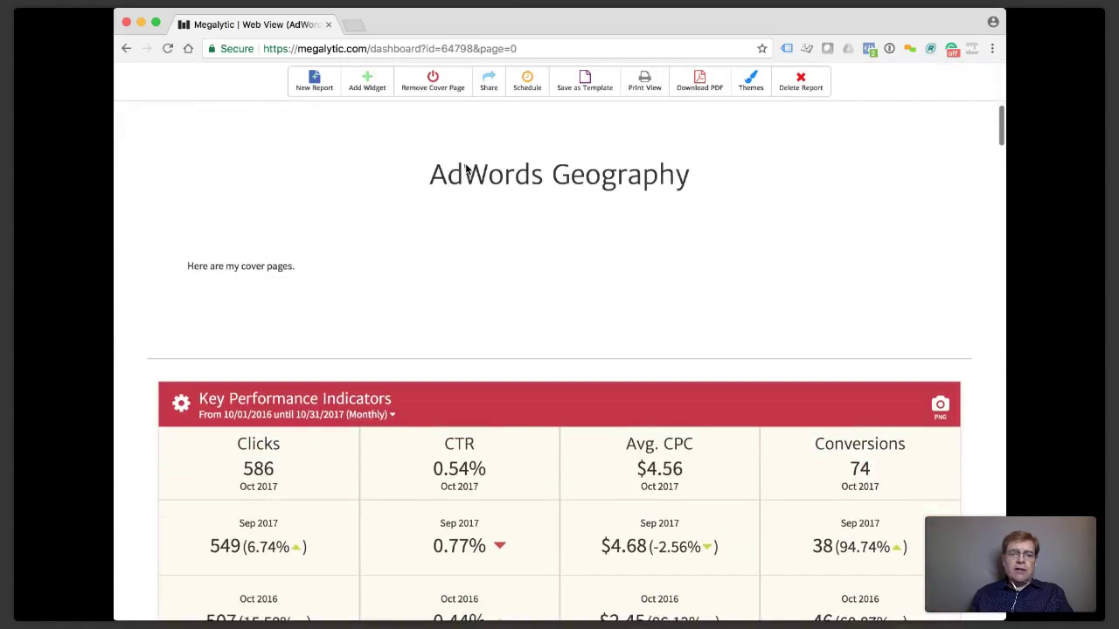
{"action": "scroll", "coordinate": [539, 270], "scroll_direction": "down", "scroll_amount": 3}
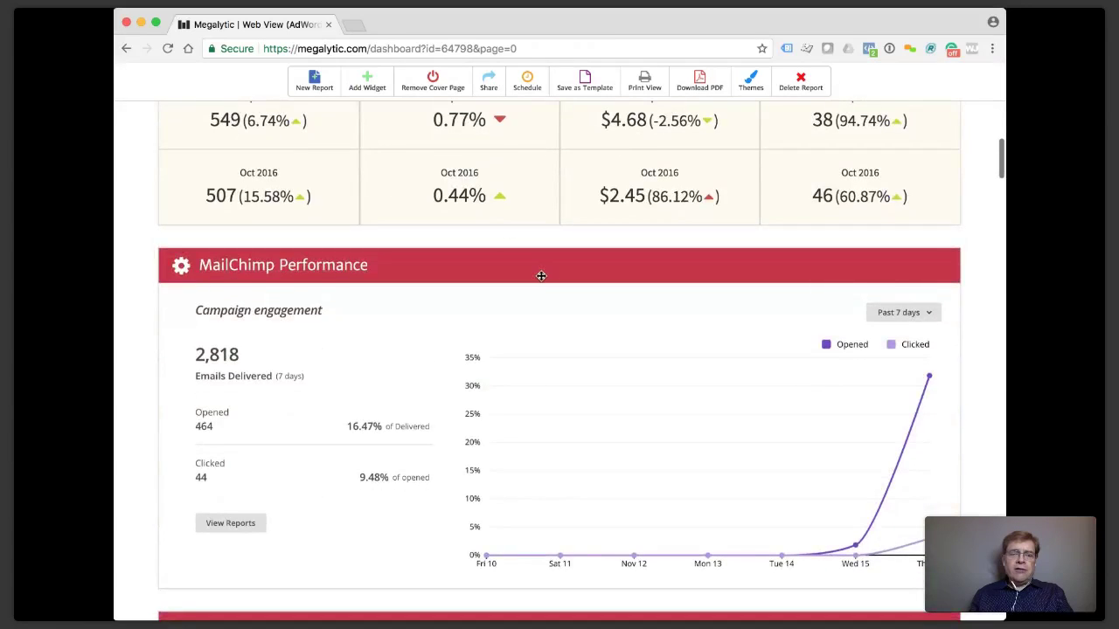
{"action": "scroll", "coordinate": [539, 280], "scroll_direction": "up", "scroll_amount": 11}
{"action": "scroll", "coordinate": [540, 280], "scroll_direction": "up", "scroll_amount": 2}
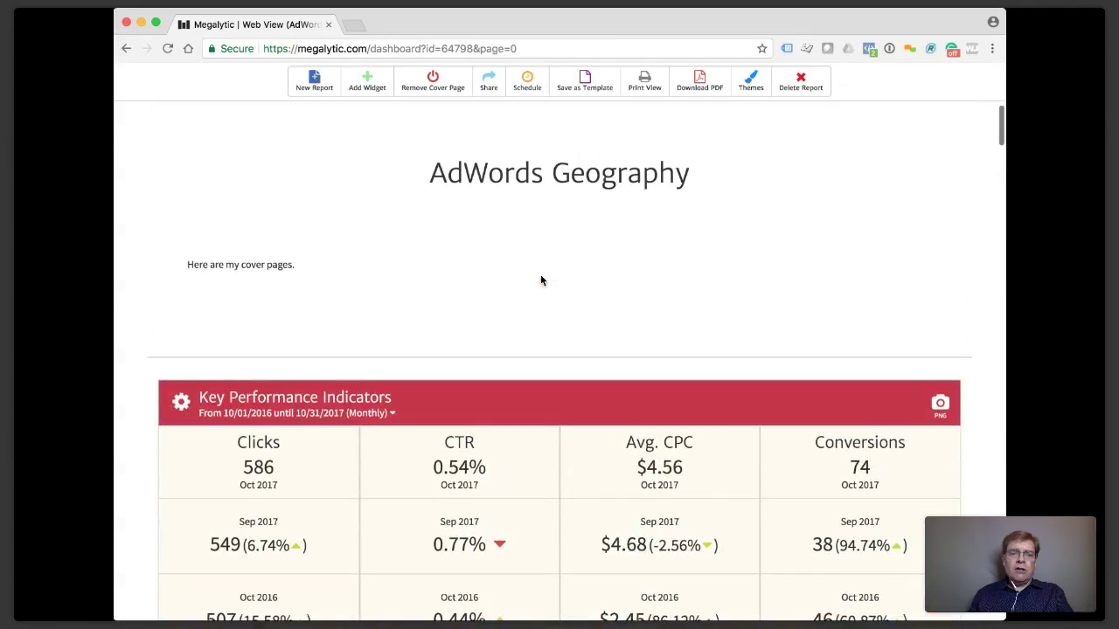
{"action": "scroll", "coordinate": [540, 279], "scroll_direction": "up", "scroll_amount": 10}
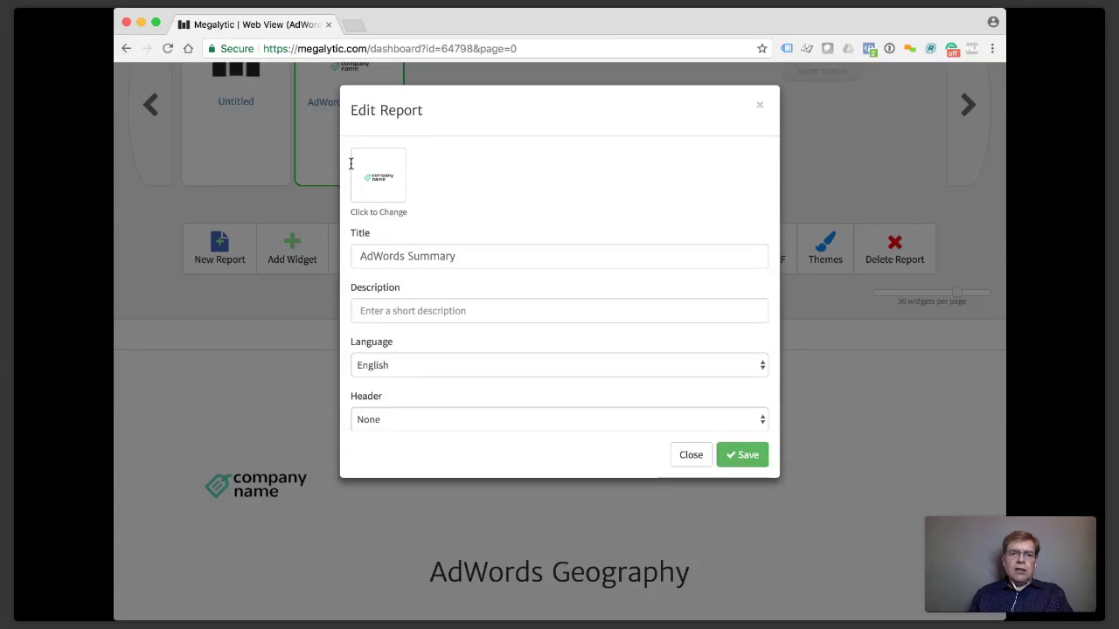
Set Header and Footer to 'Report pages only', Page Numbering to 'Page number and page count', and save.
{"action": "scroll", "coordinate": [492, 263], "scroll_direction": "down", "scroll_amount": 5}
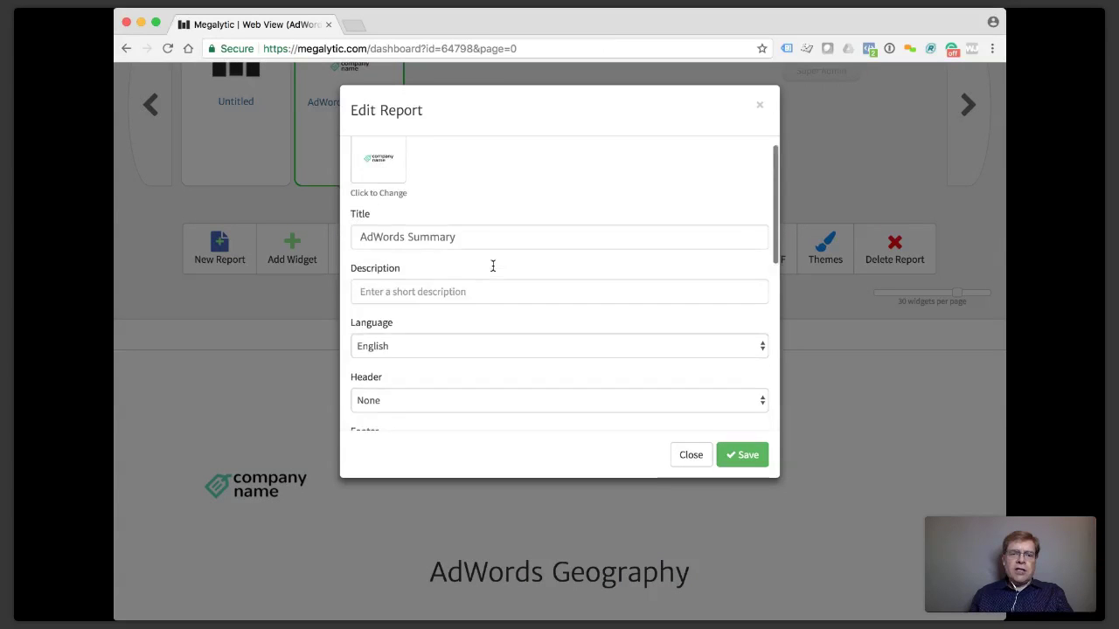
{"action": "left_click", "coordinate": [560, 240]}
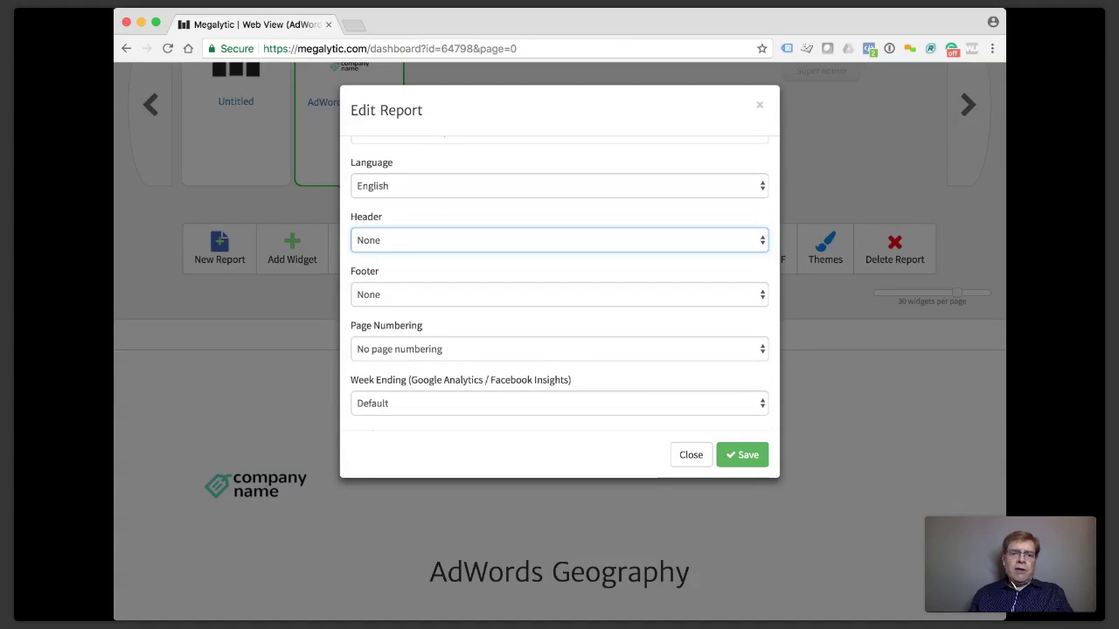
{"action": "left_click", "coordinate": [441, 275]}
{"action": "left_click", "coordinate": [414, 298]}
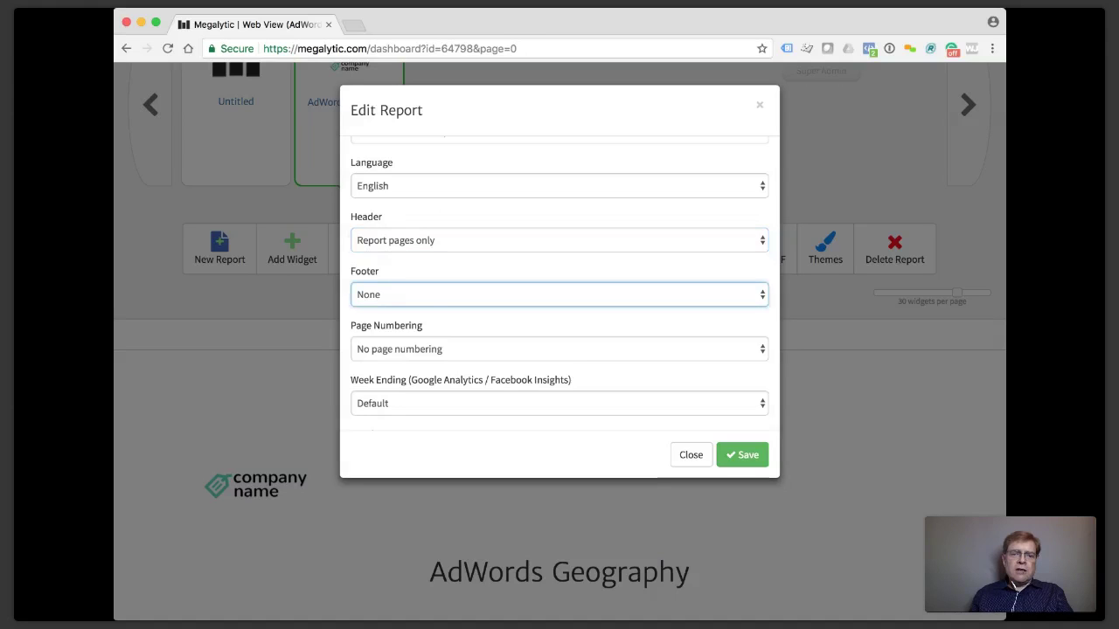
{"action": "left_click", "coordinate": [432, 283]}
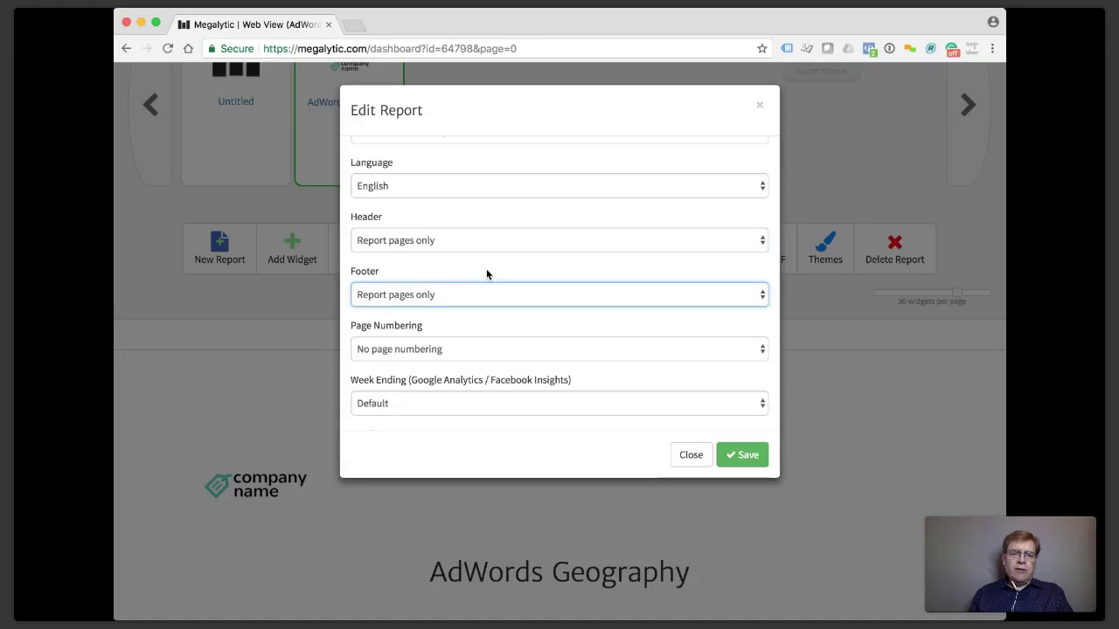
{"action": "left_click", "coordinate": [418, 351]}
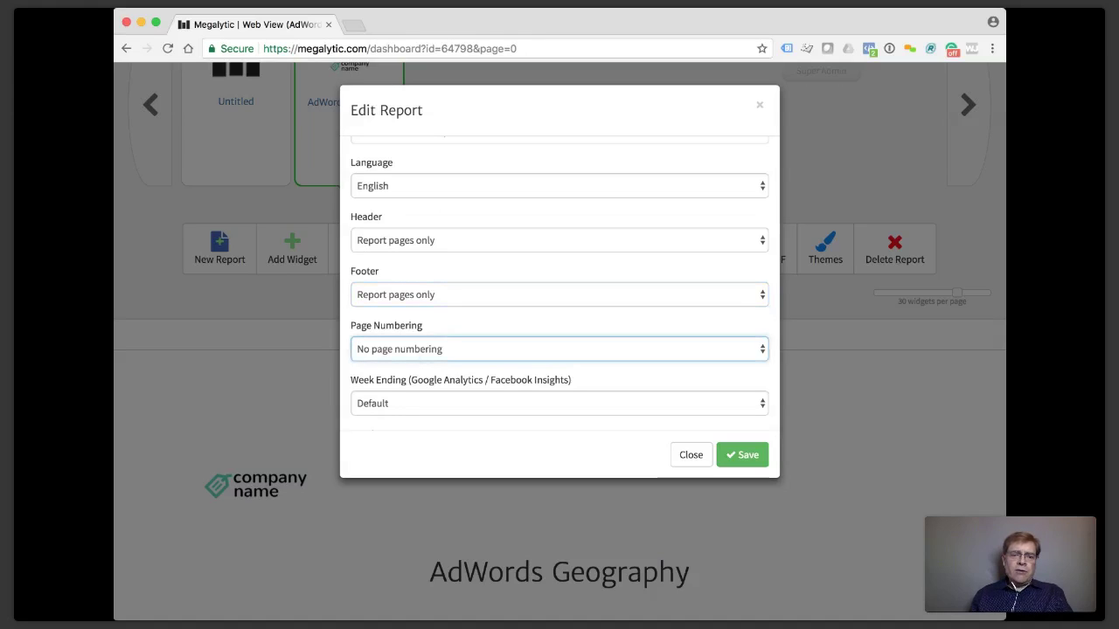
{"action": "left_click", "coordinate": [432, 382]}
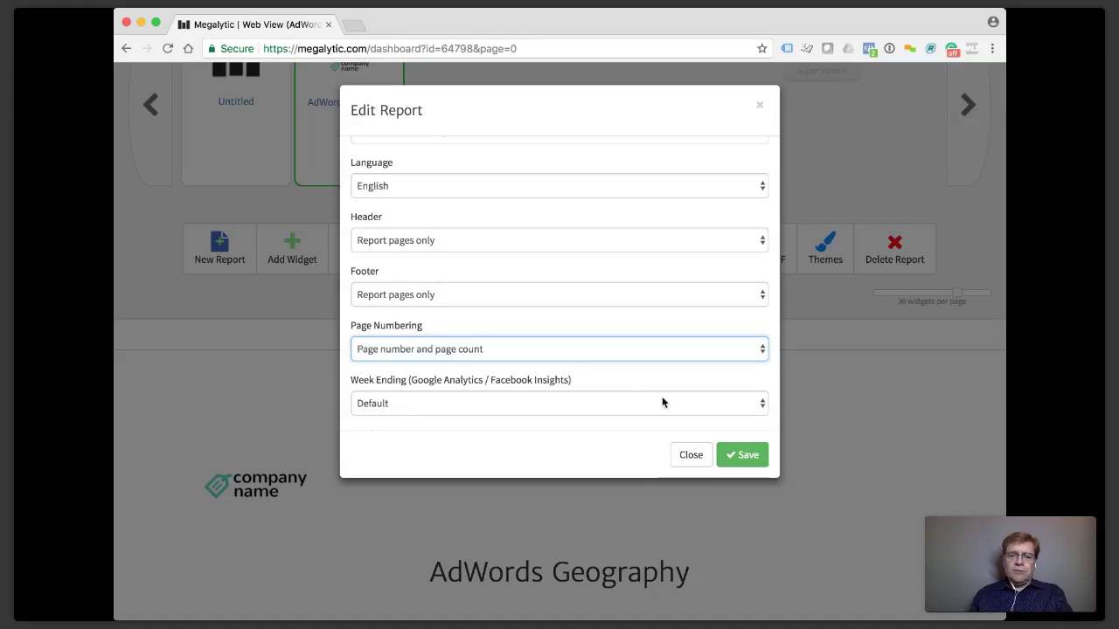
{"action": "left_click", "coordinate": [733, 461]}
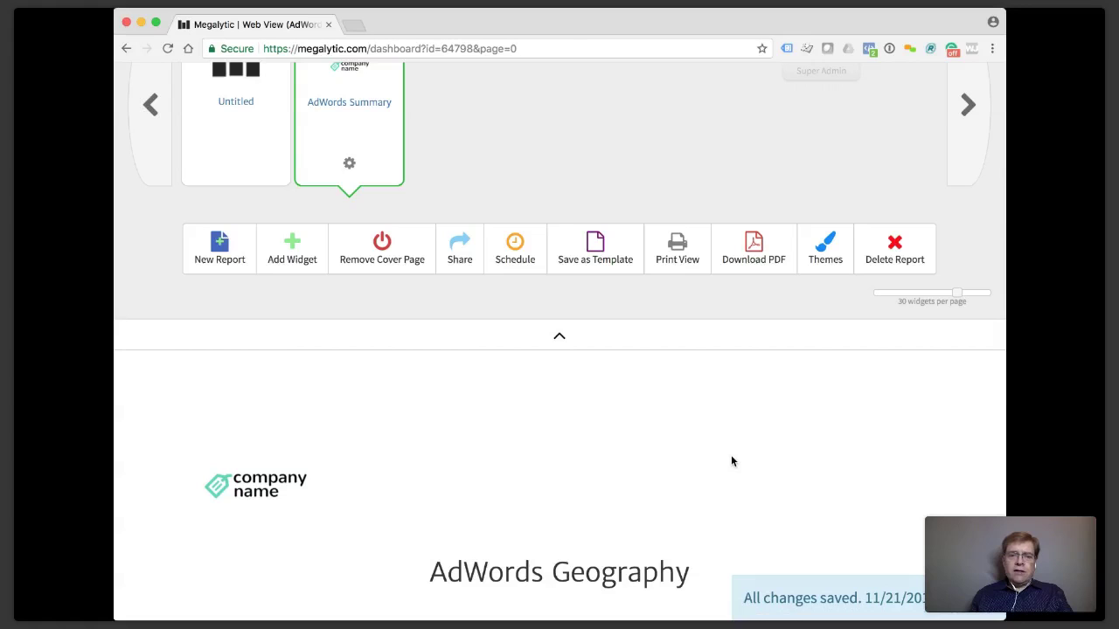
{"action": "scroll", "coordinate": [733, 462], "scroll_direction": "down", "scroll_amount": 5}
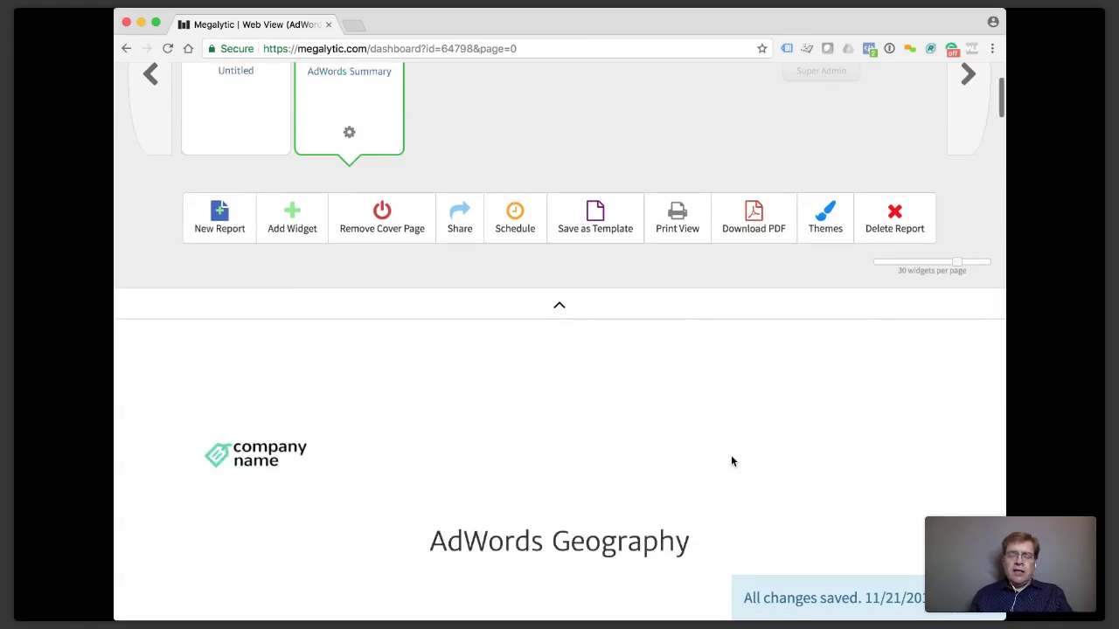
{"action": "scroll", "coordinate": [732, 461], "scroll_direction": "down", "scroll_amount": 6}
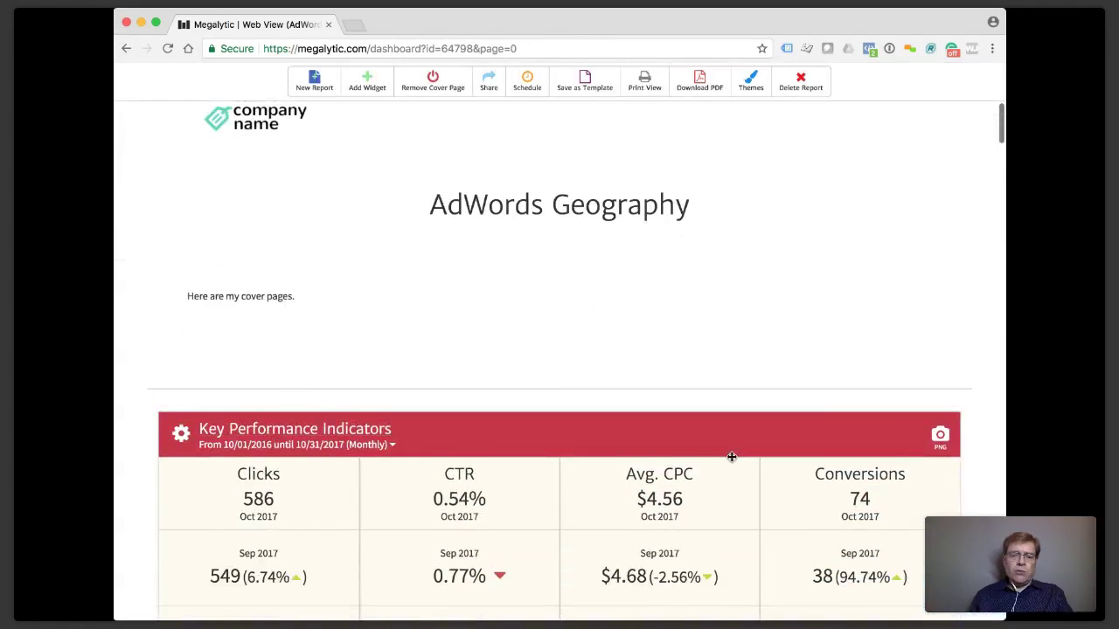
{"action": "scroll", "coordinate": [733, 461], "scroll_direction": "down", "scroll_amount": 5}
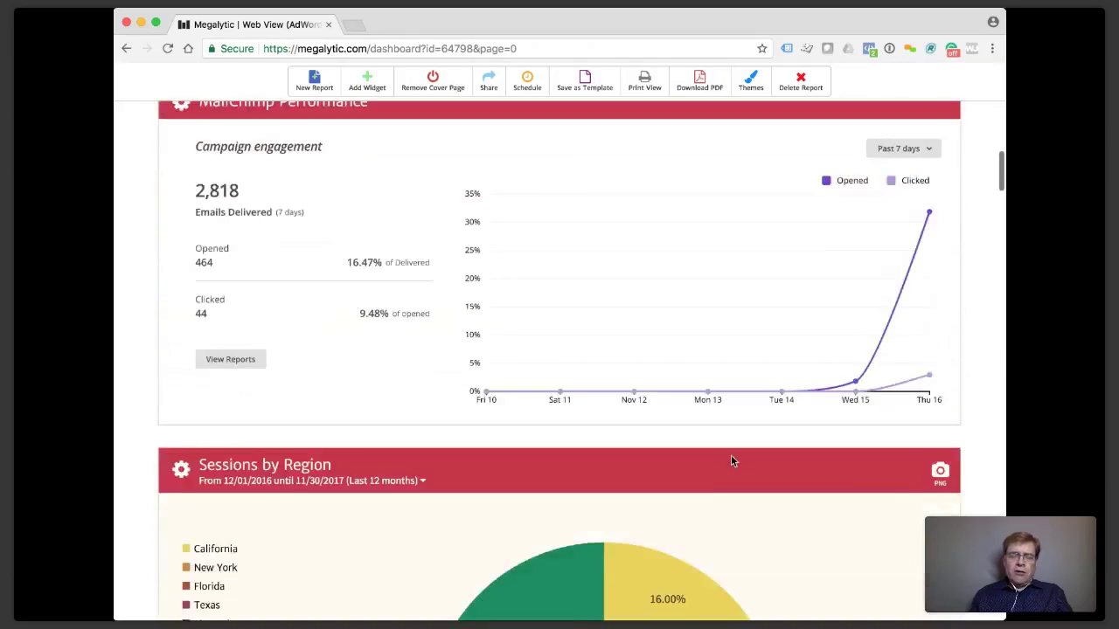
{"action": "scroll", "coordinate": [732, 461], "scroll_direction": "up", "scroll_amount": 15}
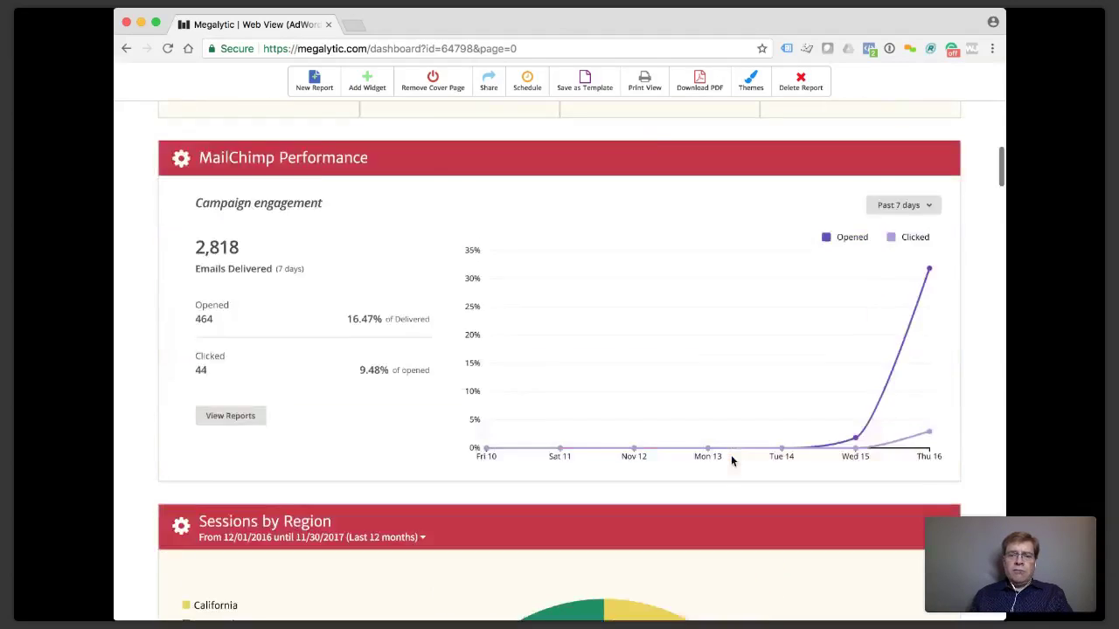
{"action": "scroll", "coordinate": [733, 461], "scroll_direction": "up", "scroll_amount": 2}
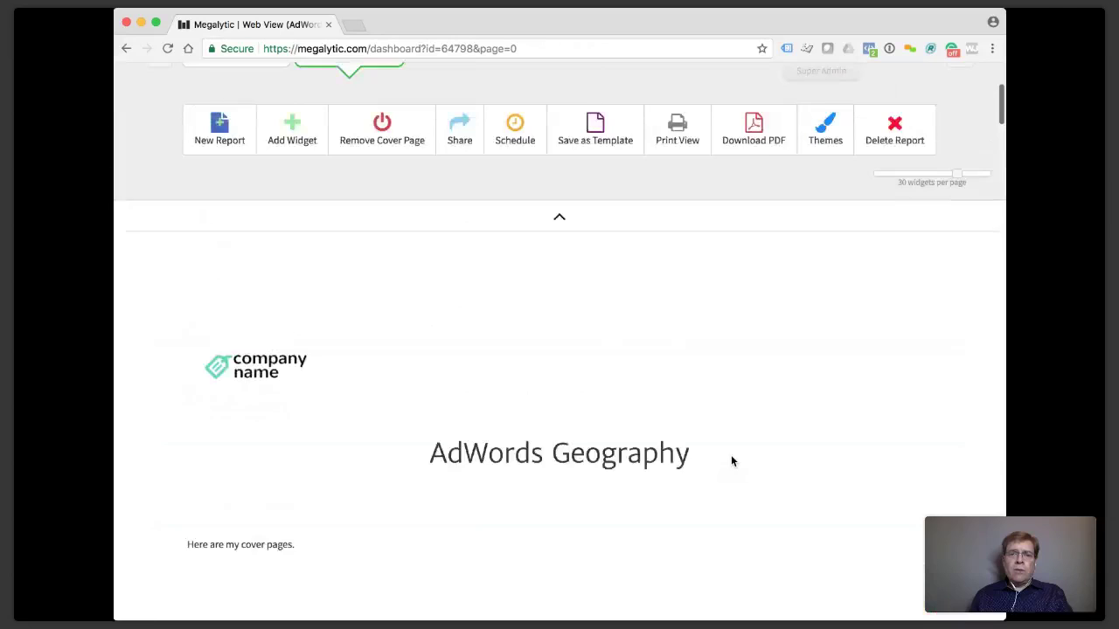
Switch the AdWords Geography report to Print View and scroll down to its cover page.
{"action": "left_click", "coordinate": [676, 147]}
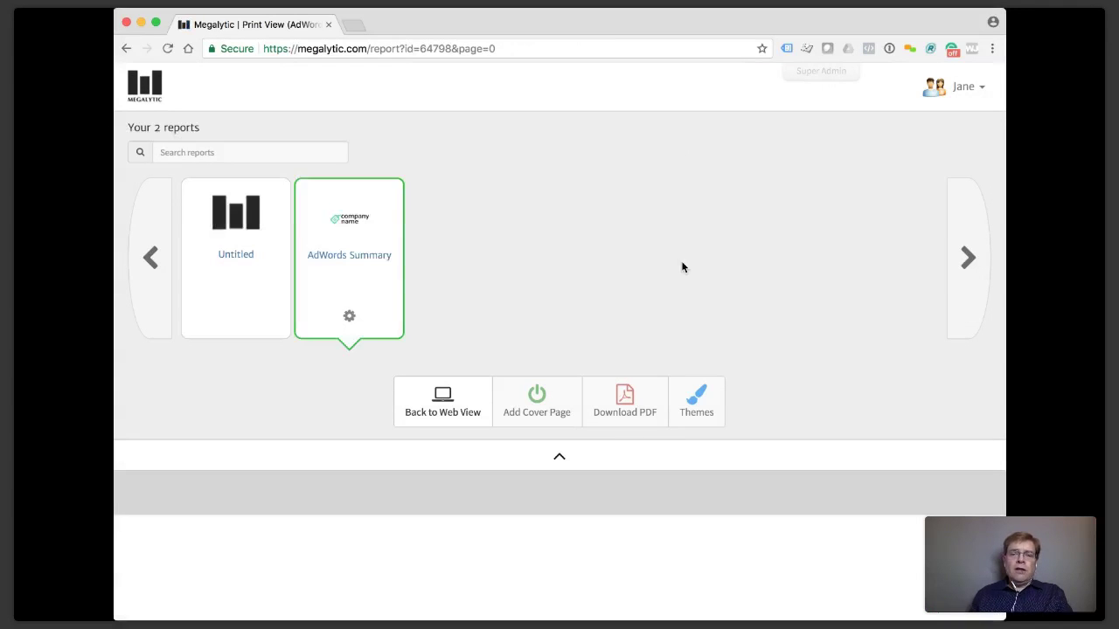
{"action": "scroll", "coordinate": [683, 268], "scroll_direction": "down", "scroll_amount": 2}
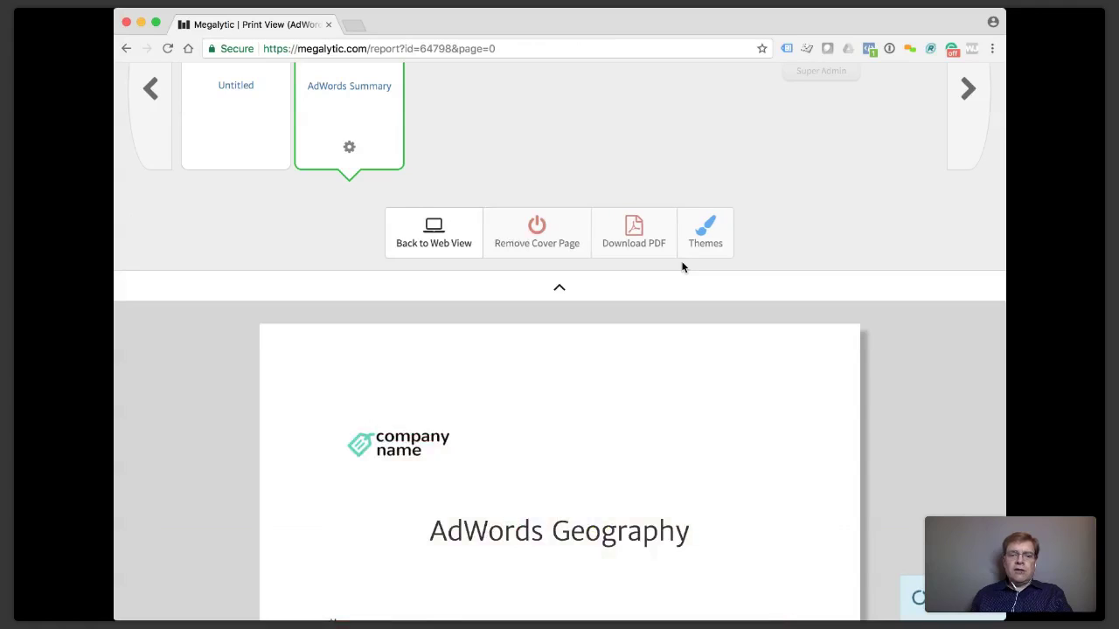
{"action": "scroll", "coordinate": [684, 267], "scroll_direction": "down", "scroll_amount": 5}
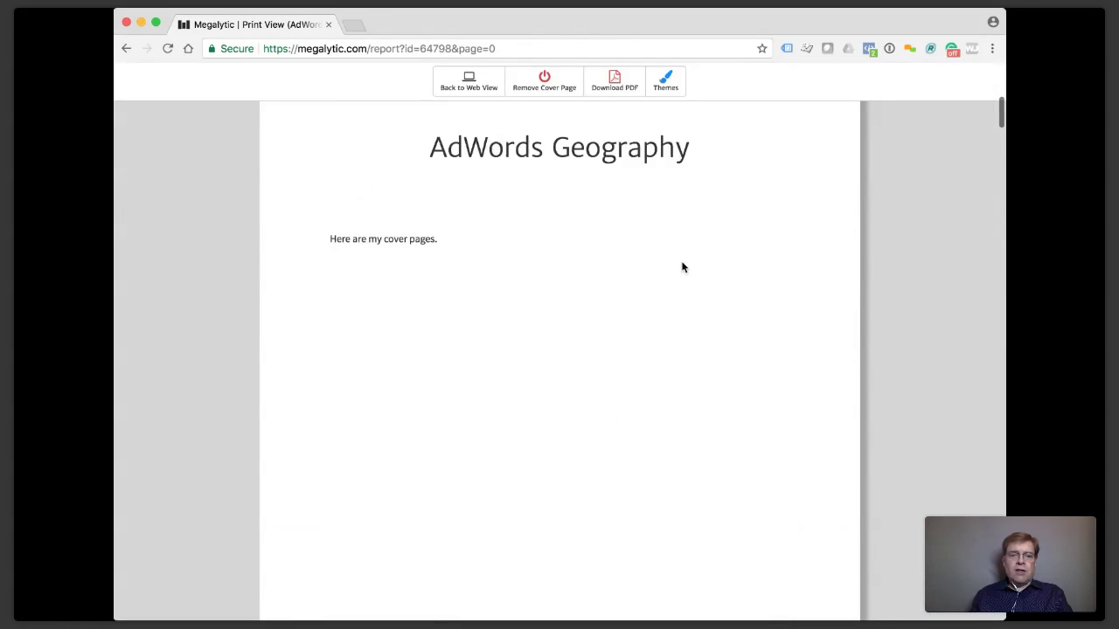
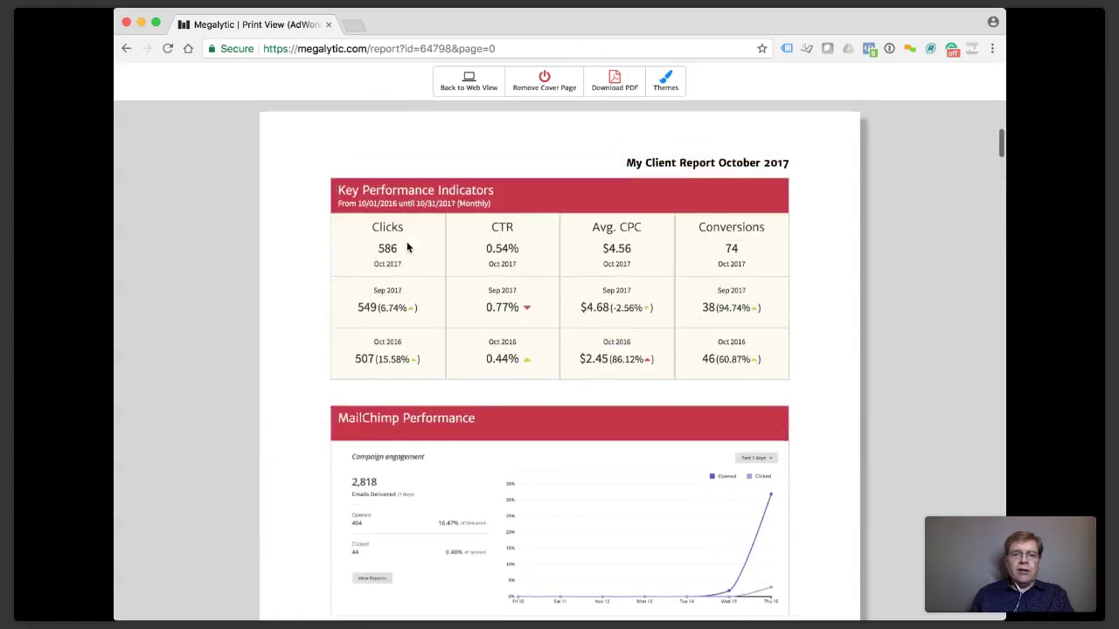
{"action": "scroll", "coordinate": [407, 247], "scroll_direction": "down", "scroll_amount": 10}
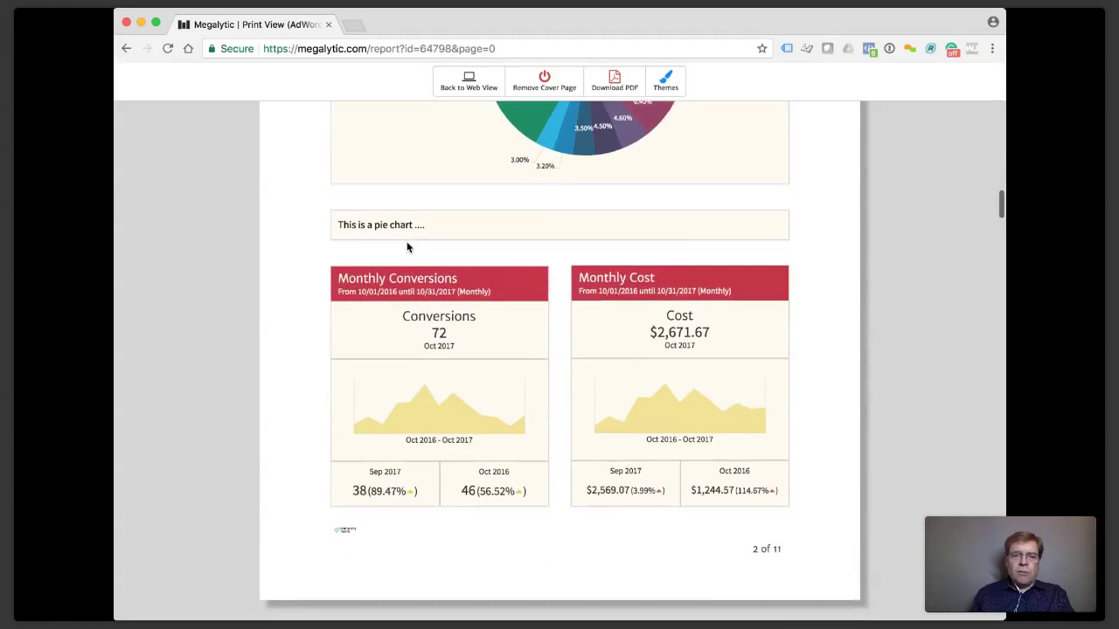
Scroll through the print-view report pages and back up to the cover page.
{"action": "scroll", "coordinate": [406, 248], "scroll_direction": "up", "scroll_amount": 10}
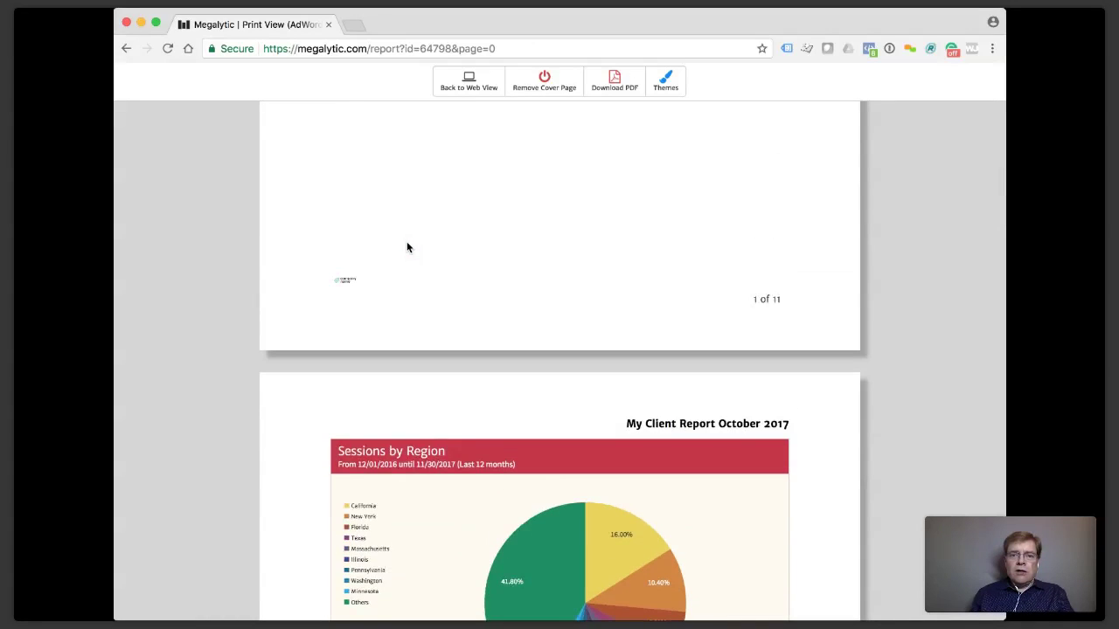
{"action": "scroll", "coordinate": [406, 248], "scroll_direction": "up", "scroll_amount": 5}
{"action": "scroll", "coordinate": [407, 246], "scroll_direction": "up", "scroll_amount": 8}
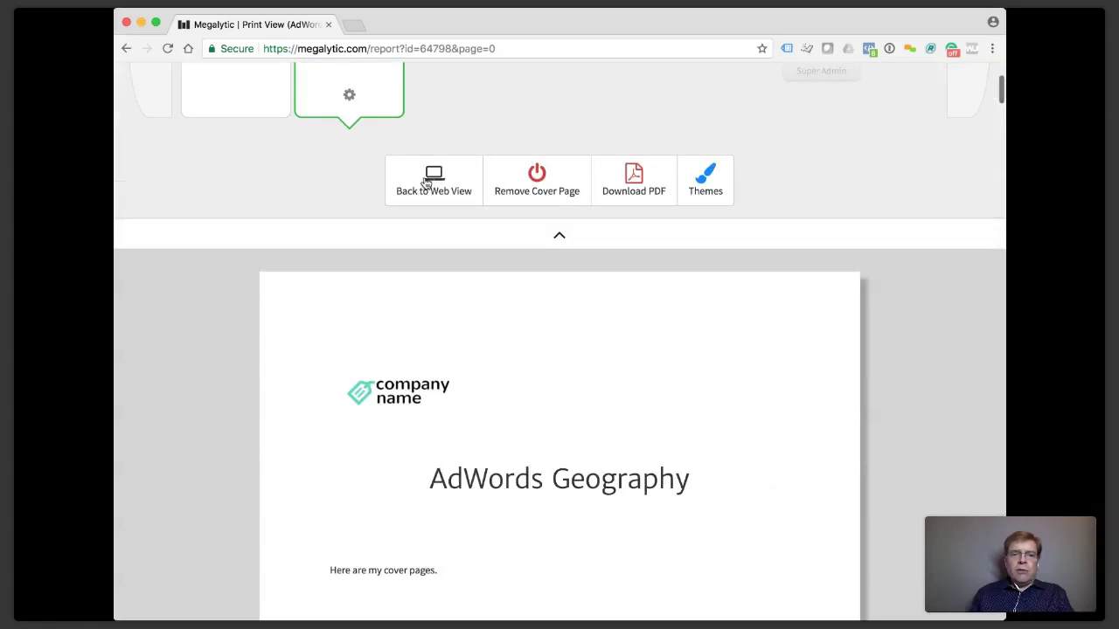
Back in Web View, generate and copy a 30-day share link for AdWords Summary.
{"action": "left_click", "coordinate": [435, 179]}
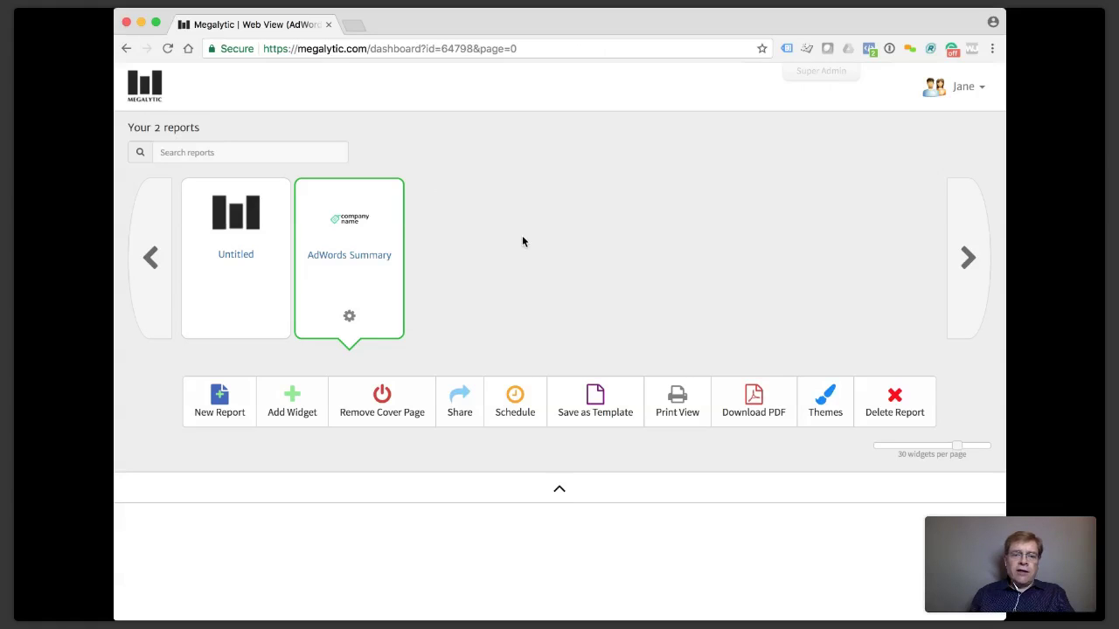
{"action": "left_click", "coordinate": [460, 406]}
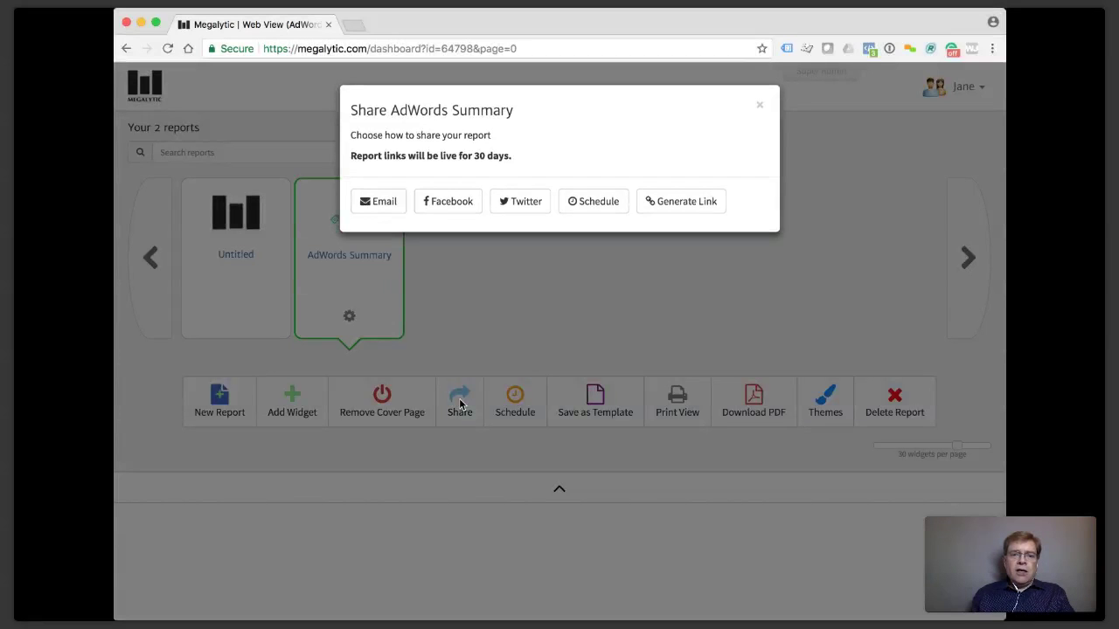
{"action": "left_click", "coordinate": [666, 208]}
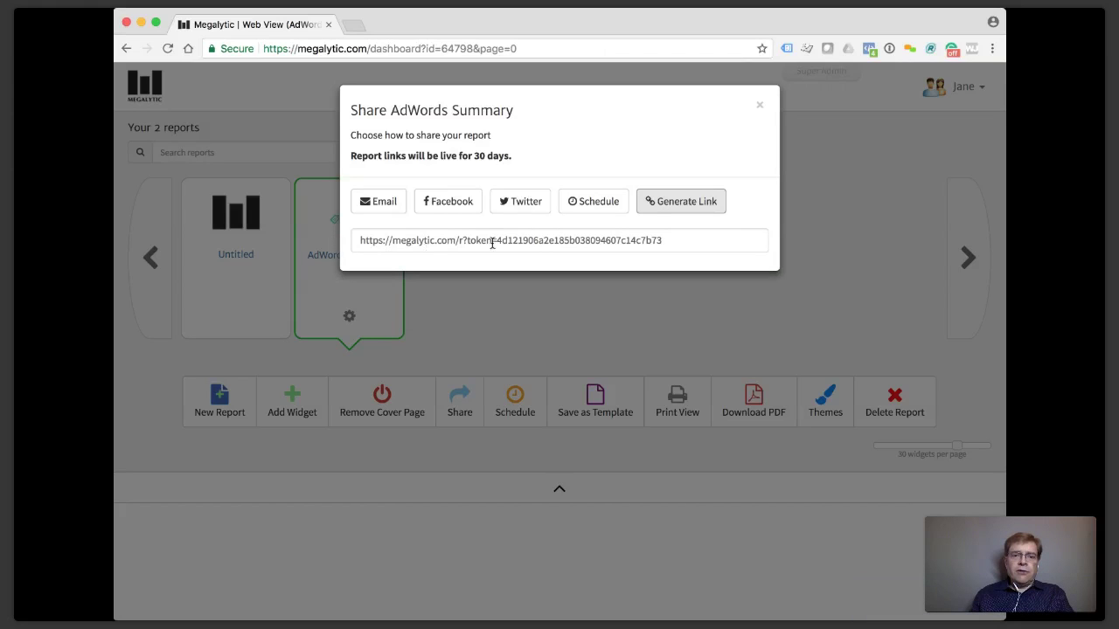
{"action": "left_click", "coordinate": [517, 240]}
{"action": "key", "text": "super+c"}
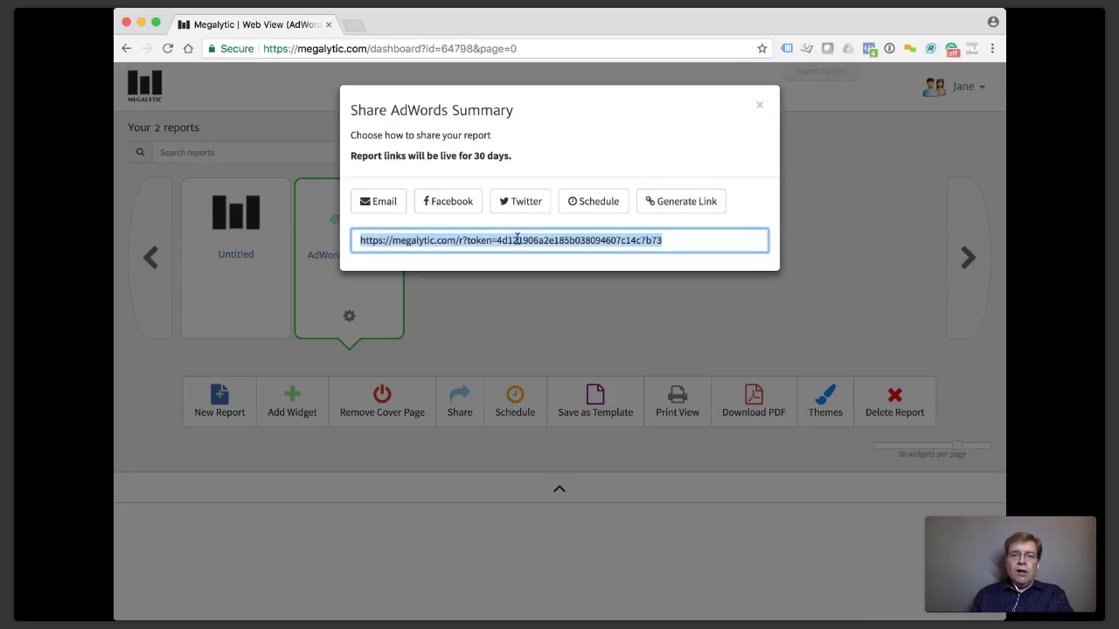
{"action": "left_click", "coordinate": [758, 101]}
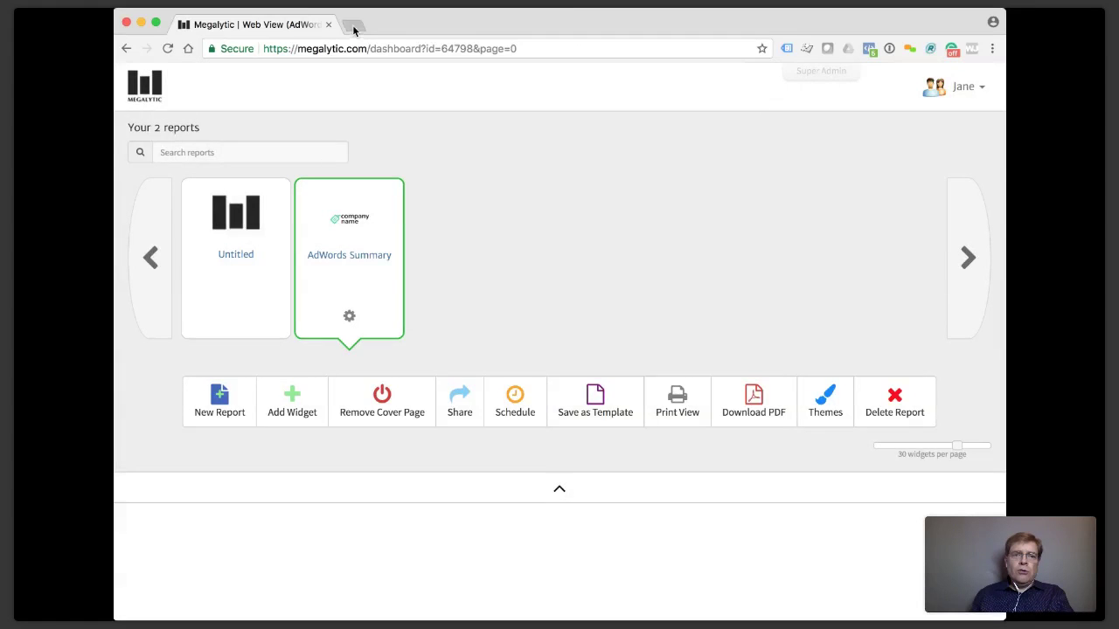
{"action": "left_click", "coordinate": [354, 31]}
{"action": "key", "text": "super+v"}
{"action": "key", "text": "Return"}
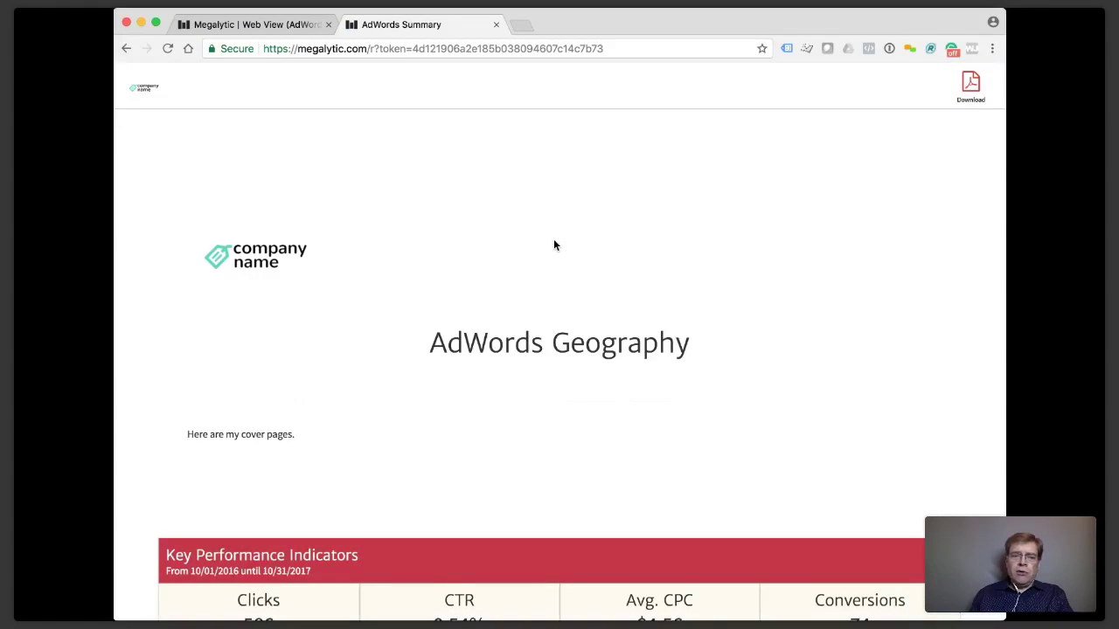
{"action": "scroll", "coordinate": [554, 245], "scroll_direction": "down", "scroll_amount": 3}
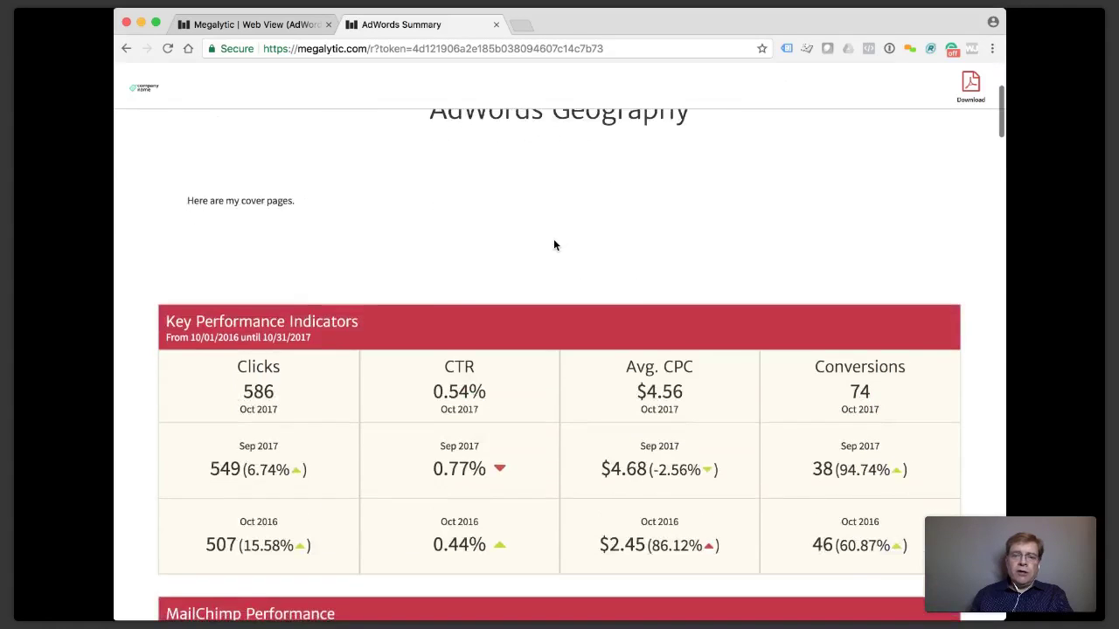
{"action": "scroll", "coordinate": [553, 245], "scroll_direction": "down", "scroll_amount": 1}
{"action": "scroll", "coordinate": [553, 244], "scroll_direction": "down", "scroll_amount": 1}
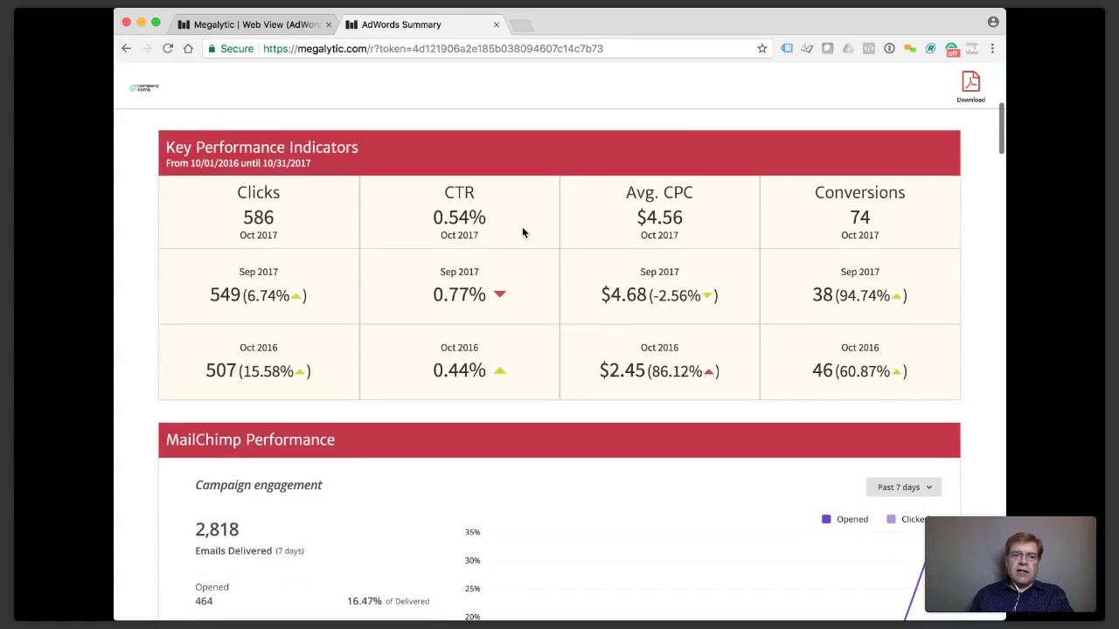
{"action": "scroll", "coordinate": [528, 246], "scroll_direction": "down", "scroll_amount": 8}
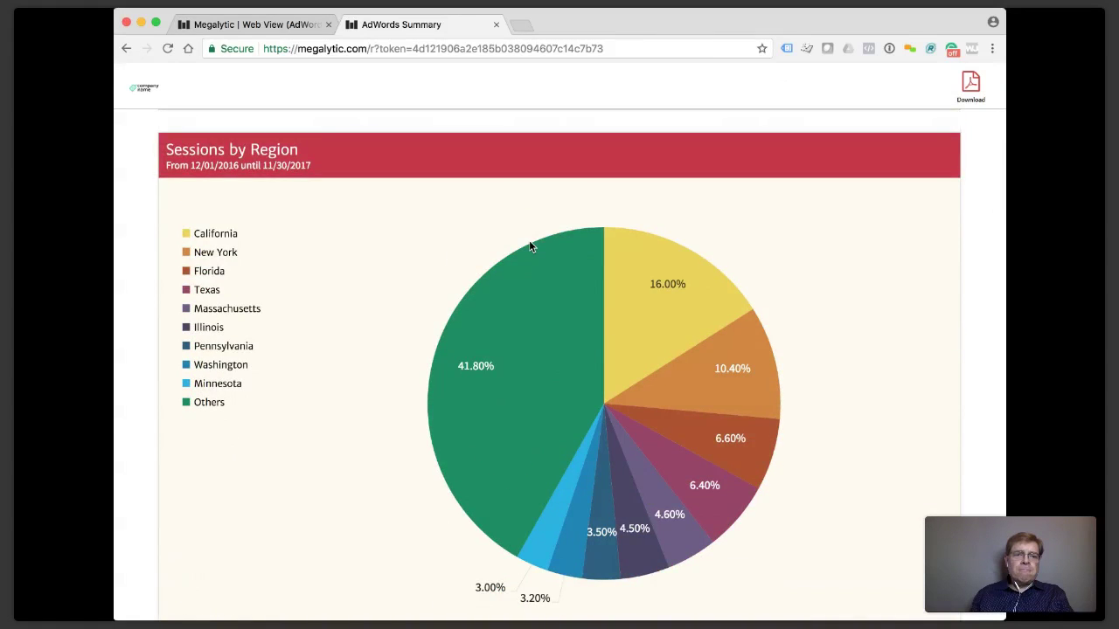
{"action": "scroll", "coordinate": [529, 246], "scroll_direction": "down", "scroll_amount": 9}
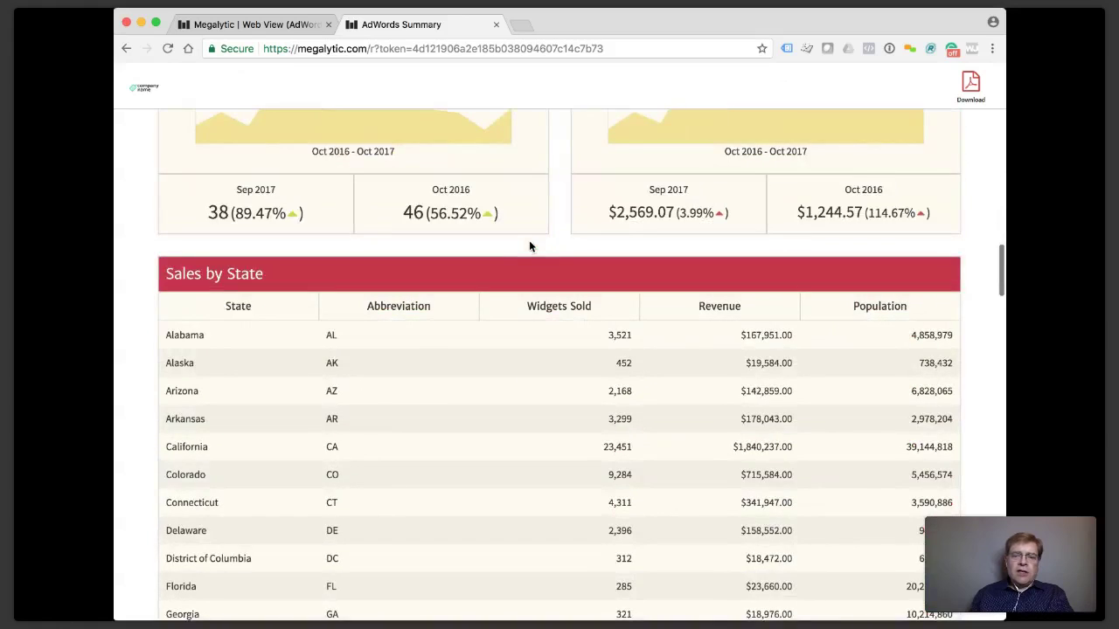
{"action": "scroll", "coordinate": [529, 246], "scroll_direction": "down", "scroll_amount": 5}
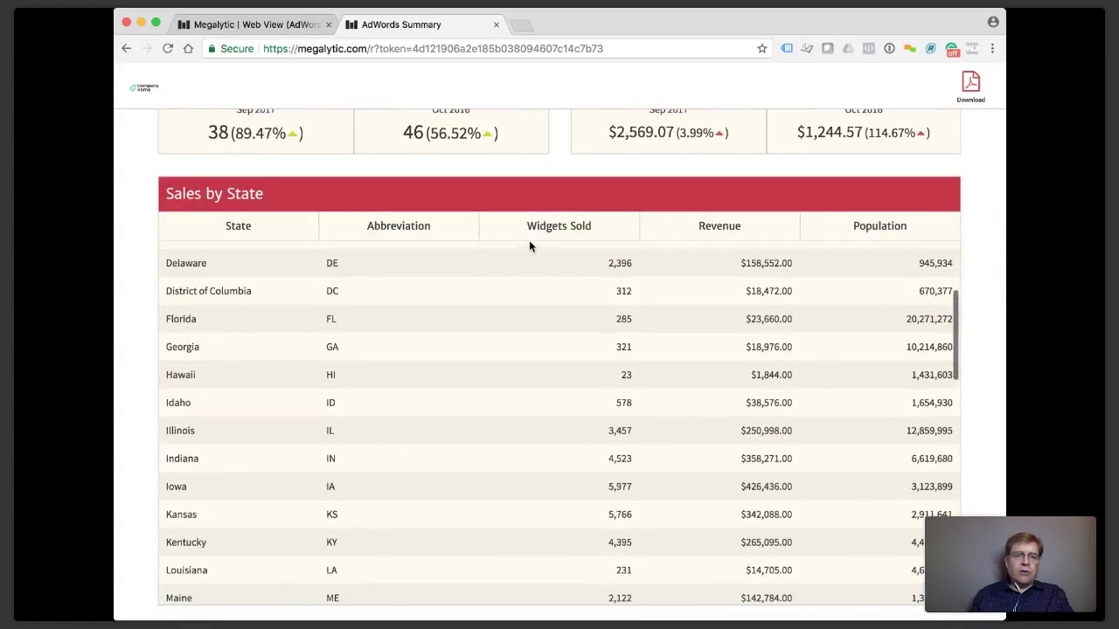
{"action": "scroll", "coordinate": [496, 246], "scroll_direction": "up", "scroll_amount": 5}
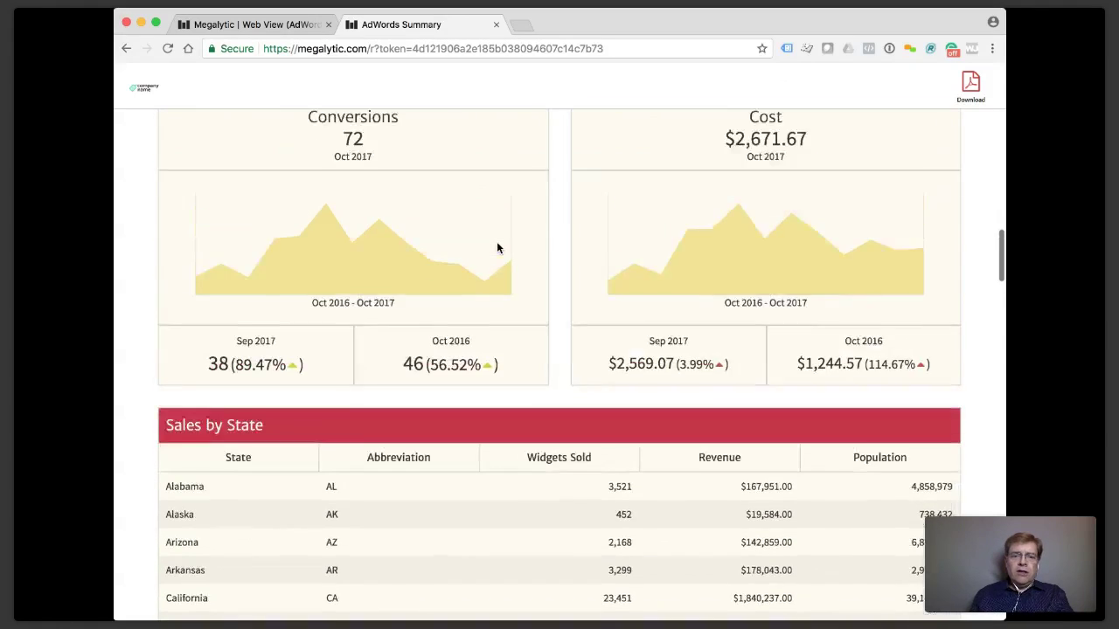
{"action": "scroll", "coordinate": [497, 248], "scroll_direction": "up", "scroll_amount": 3}
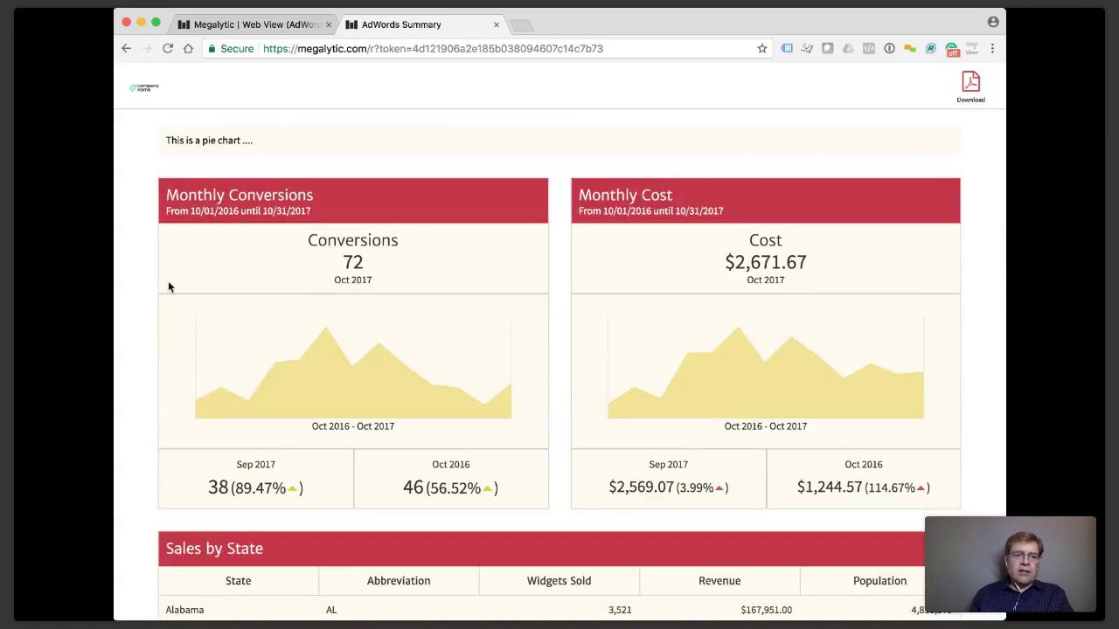
{"action": "scroll", "coordinate": [129, 288], "scroll_direction": "down", "scroll_amount": 10}
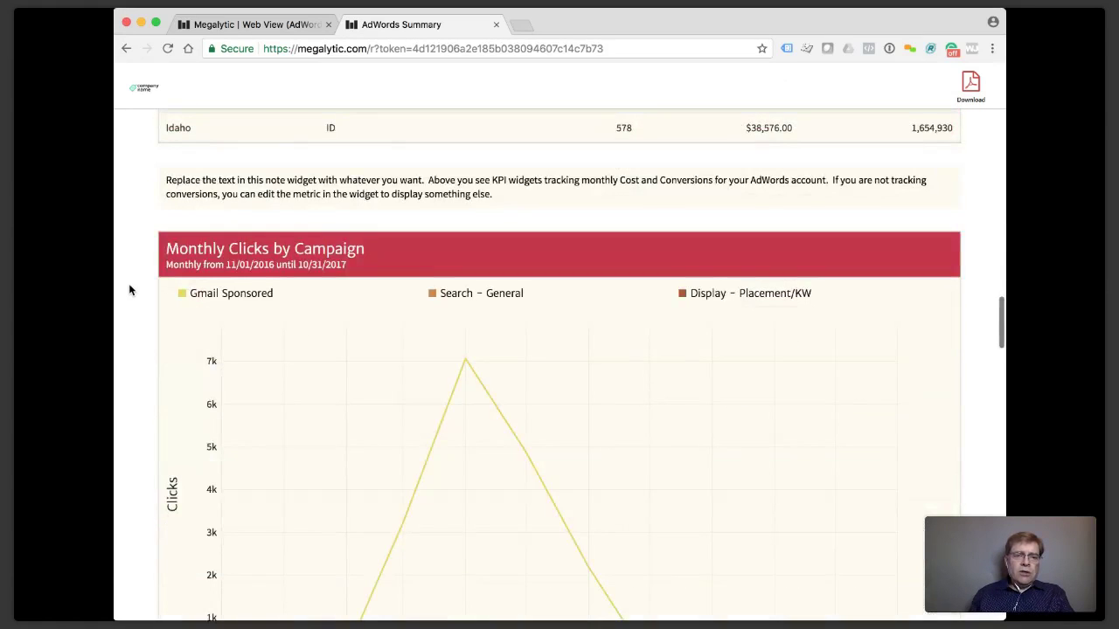
{"action": "scroll", "coordinate": [130, 290], "scroll_direction": "up", "scroll_amount": 10}
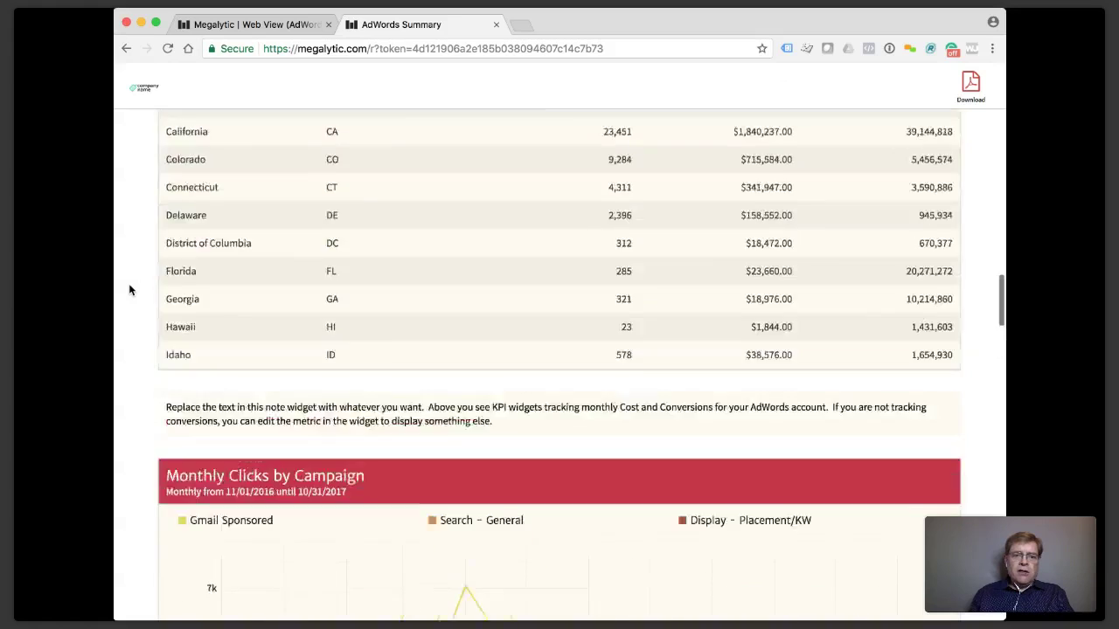
{"action": "scroll", "coordinate": [128, 290], "scroll_direction": "up", "scroll_amount": 10}
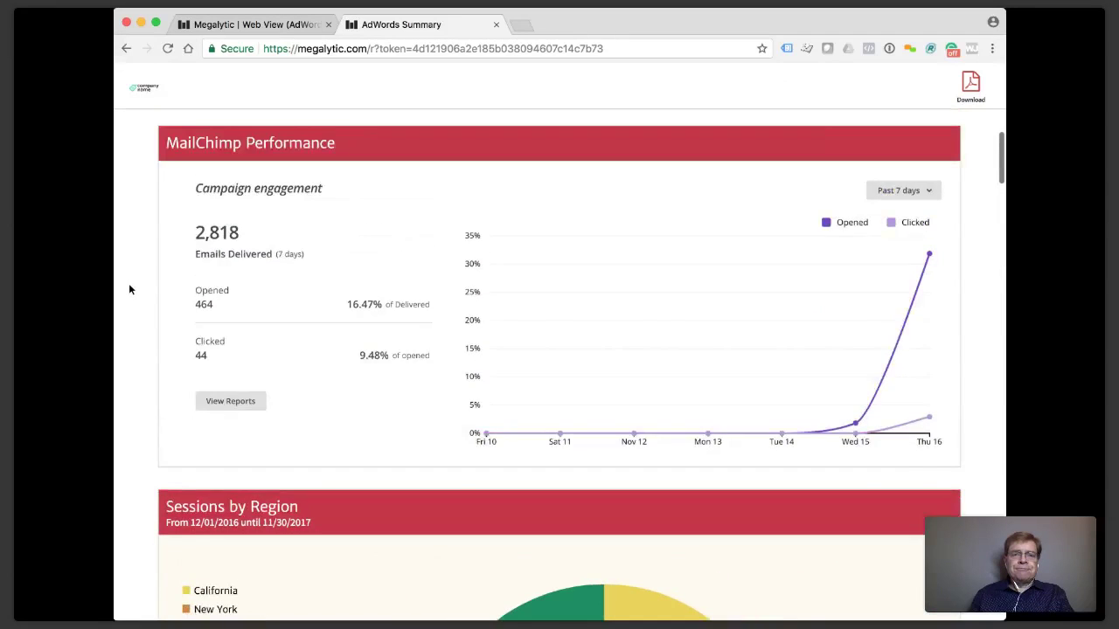
{"action": "left_click", "coordinate": [495, 24]}
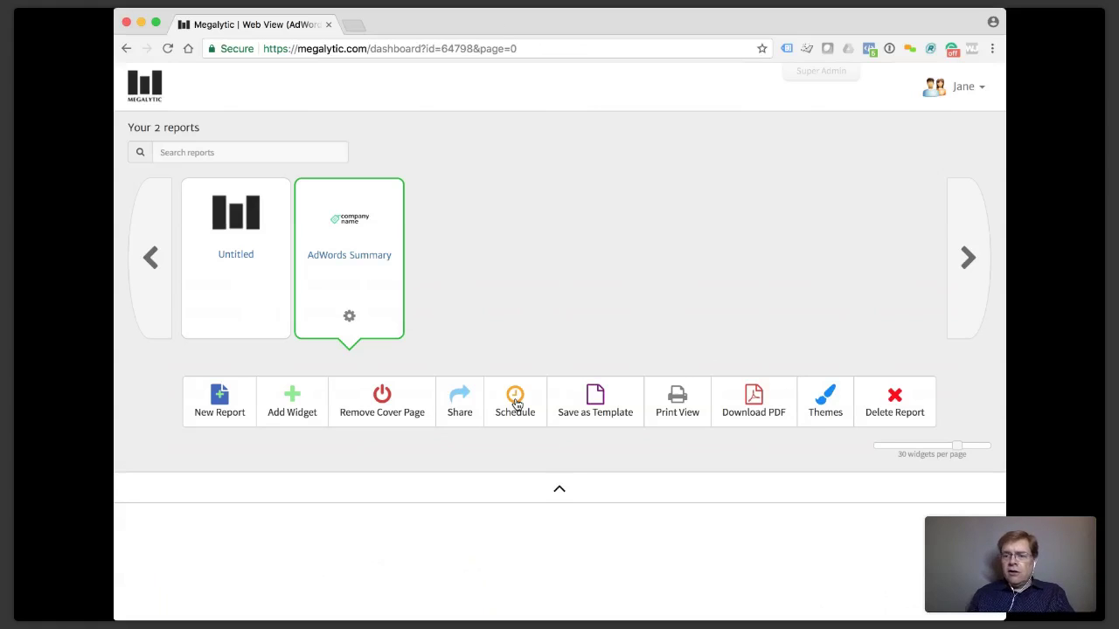
Schedule AdWords Summary with Include PDF and Include Link on, sent from your own address.
{"action": "left_click", "coordinate": [517, 403]}
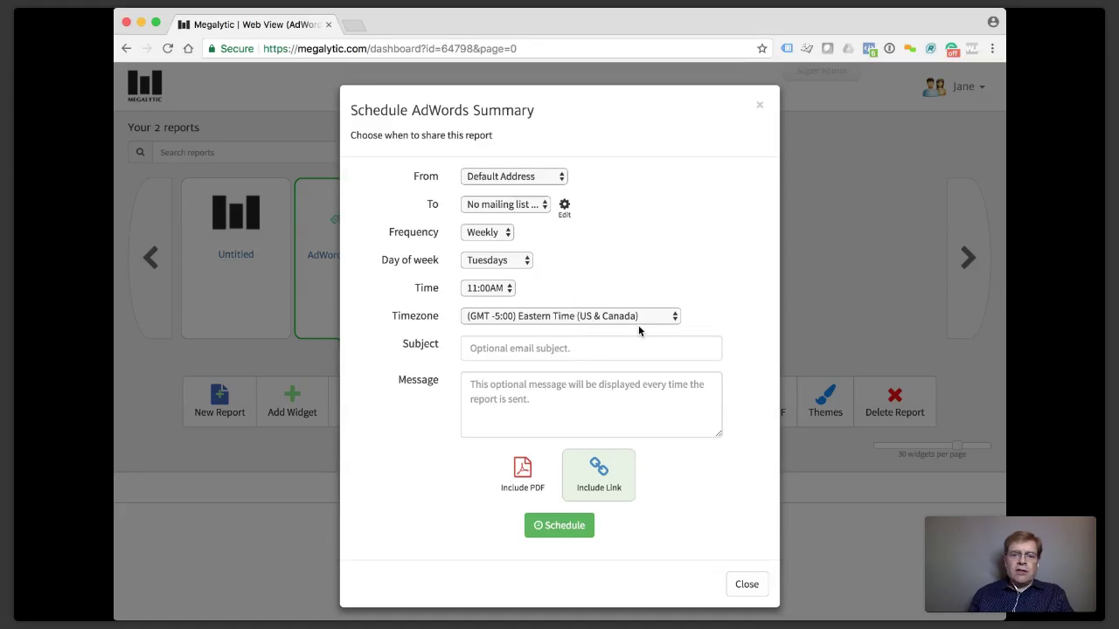
{"action": "left_click", "coordinate": [610, 480]}
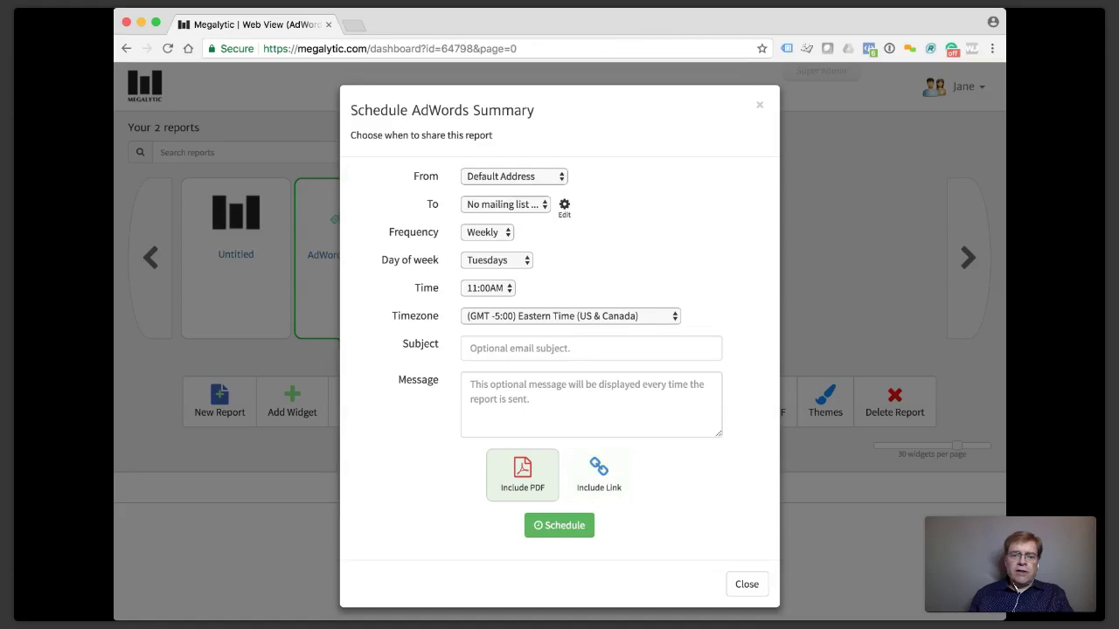
{"action": "left_click", "coordinate": [608, 486]}
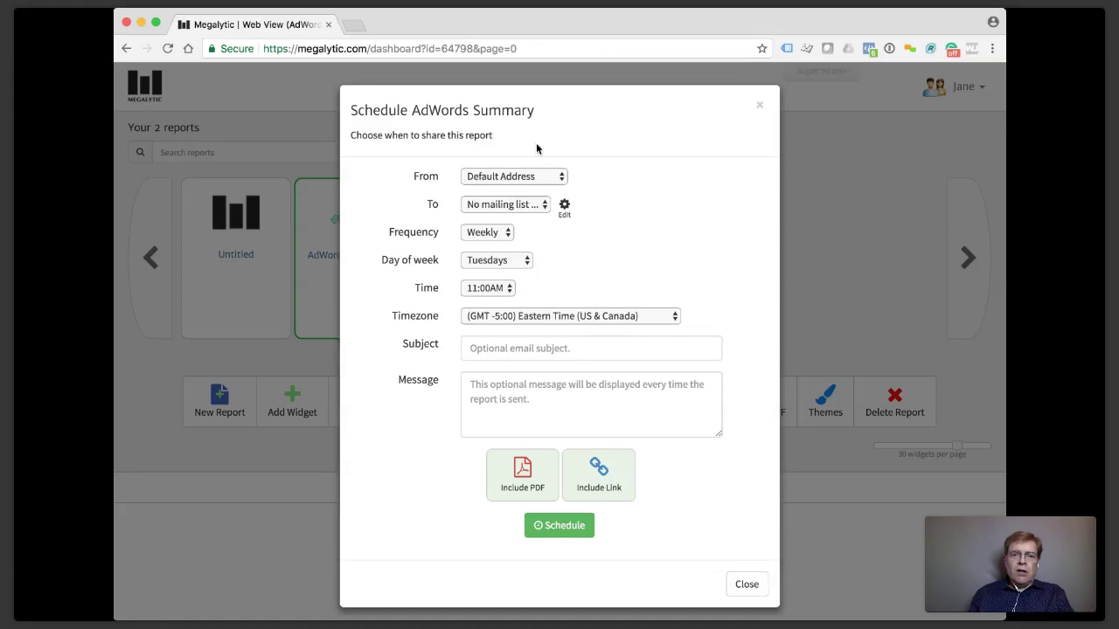
{"action": "left_click", "coordinate": [513, 179]}
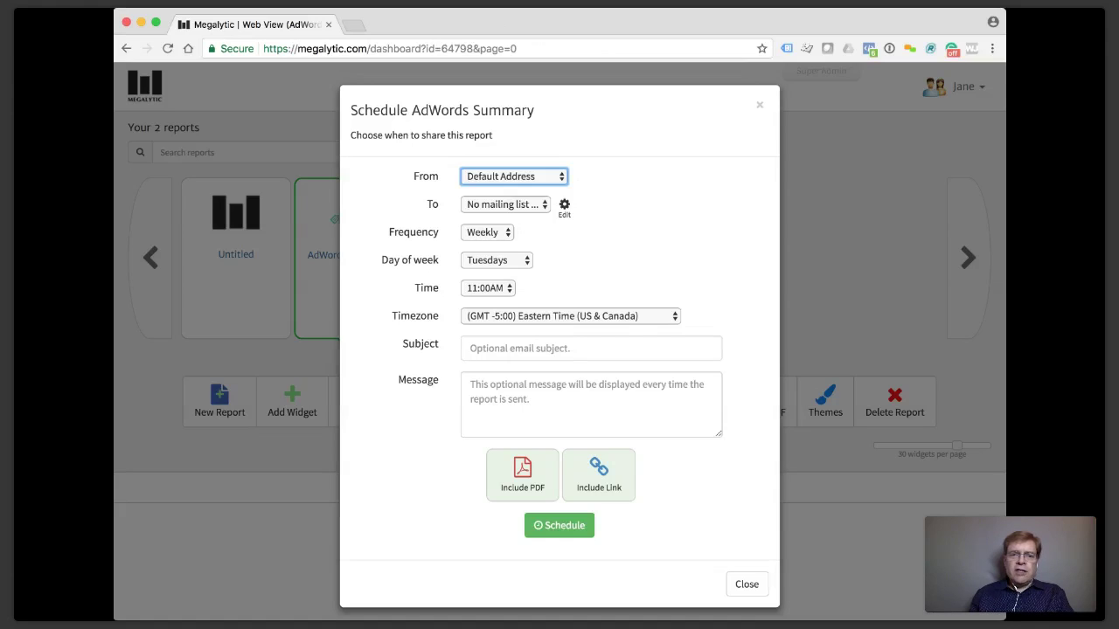
{"action": "left_click", "coordinate": [548, 190]}
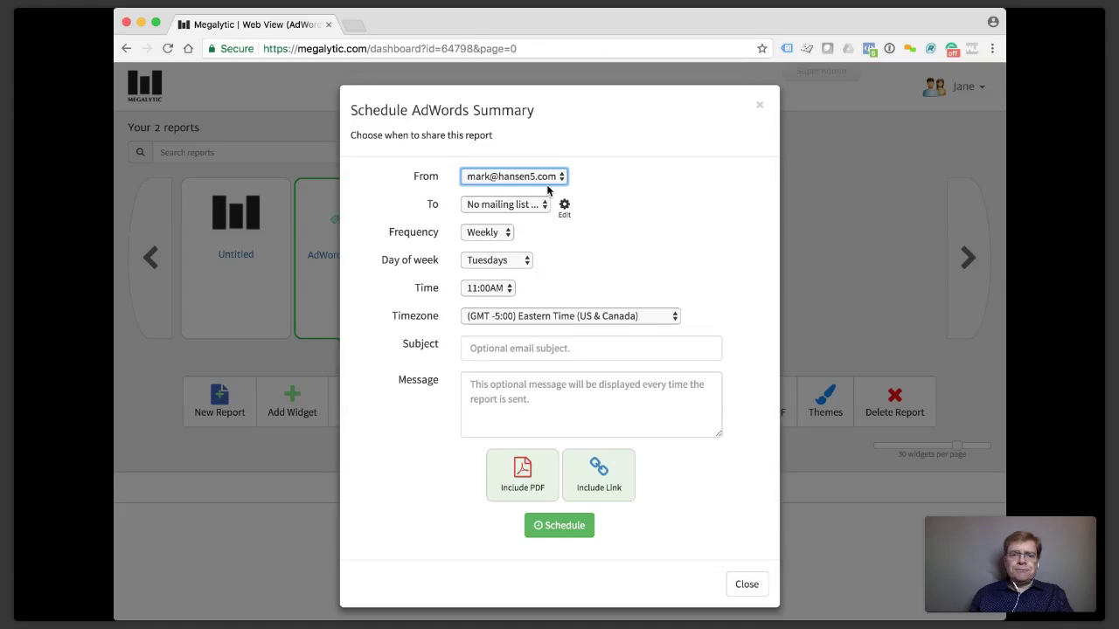
Create mailing list 'My Mailing List' with two comma-separated recipient e-mails and use it as recipients.
{"action": "left_click", "coordinate": [502, 207]}
{"action": "left_click", "coordinate": [566, 208]}
{"action": "left_click", "coordinate": [516, 167]}
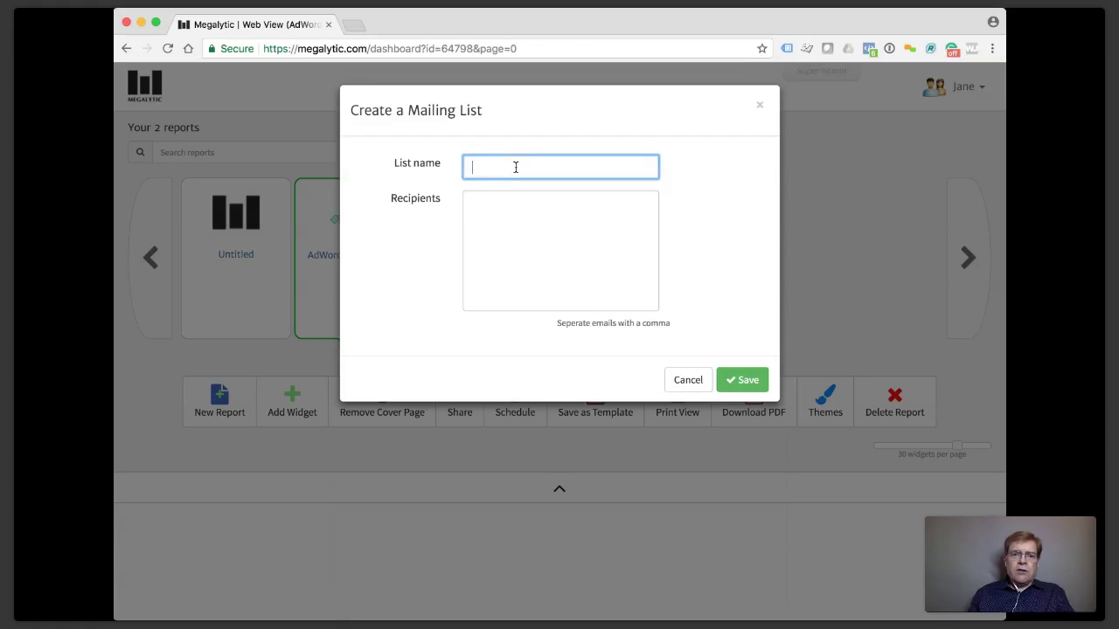
{"action": "type", "text": "My M"}
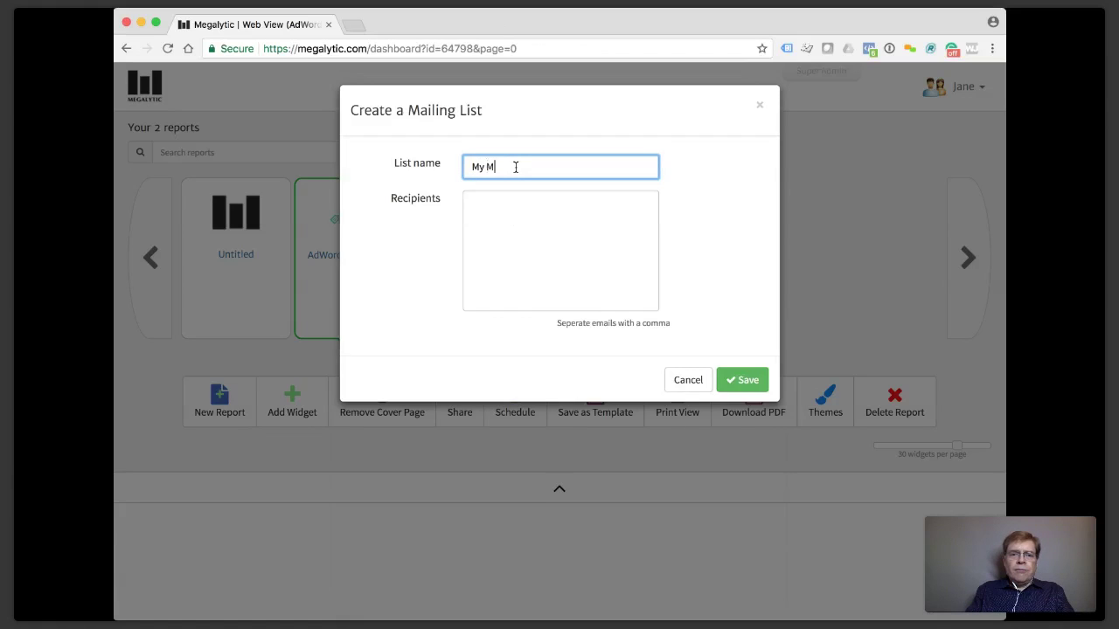
{"action": "type", "text": "ailing List"}
{"action": "key", "text": "Tab"}
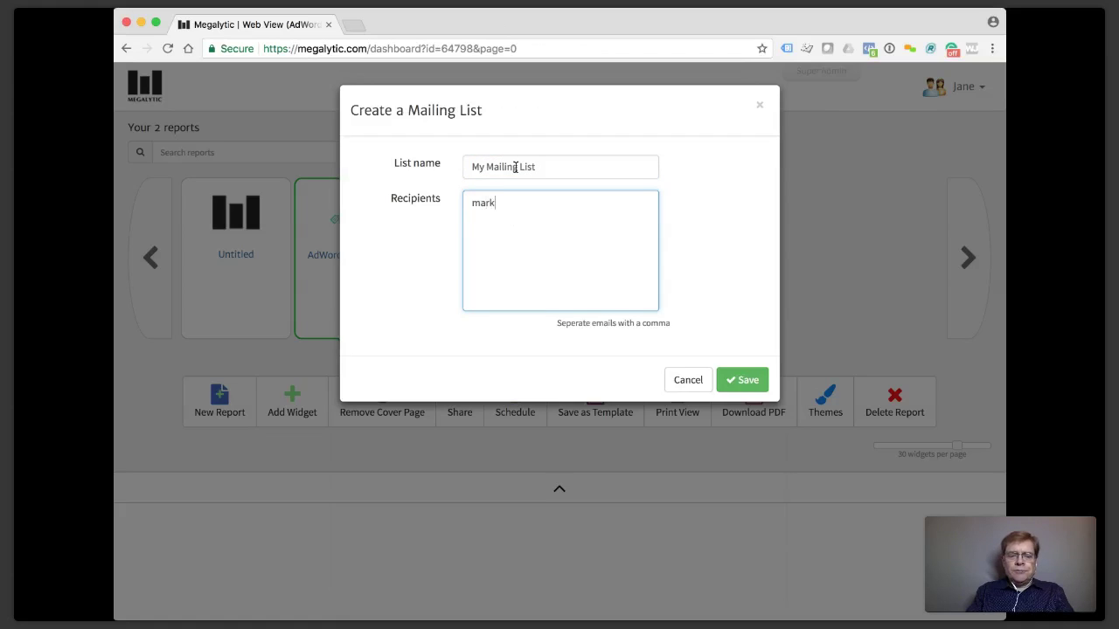
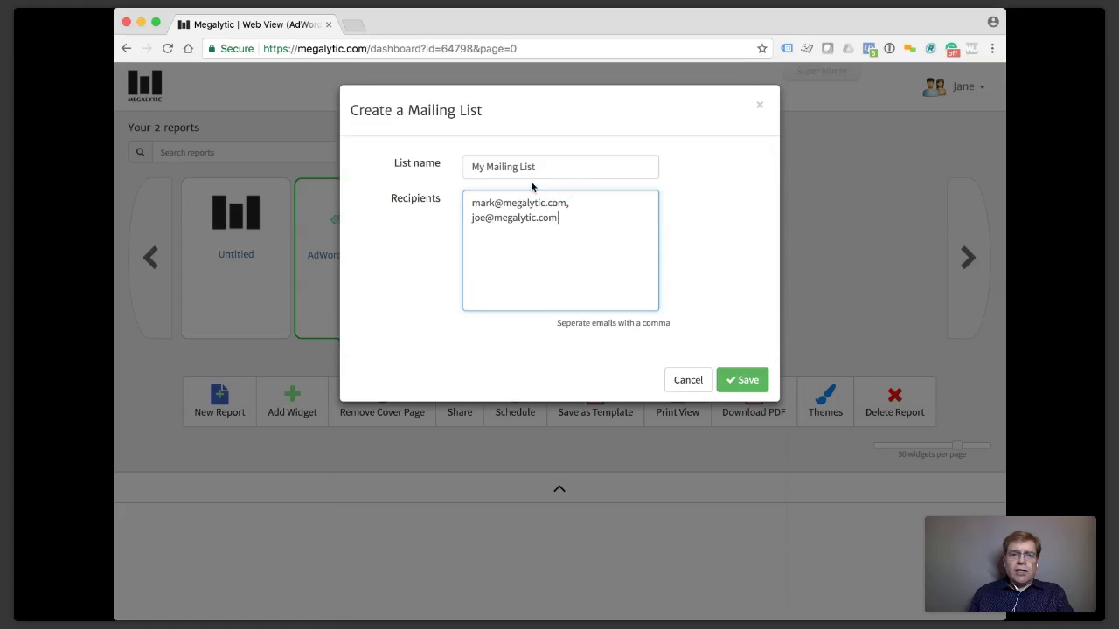
{"action": "left_click", "coordinate": [743, 379]}
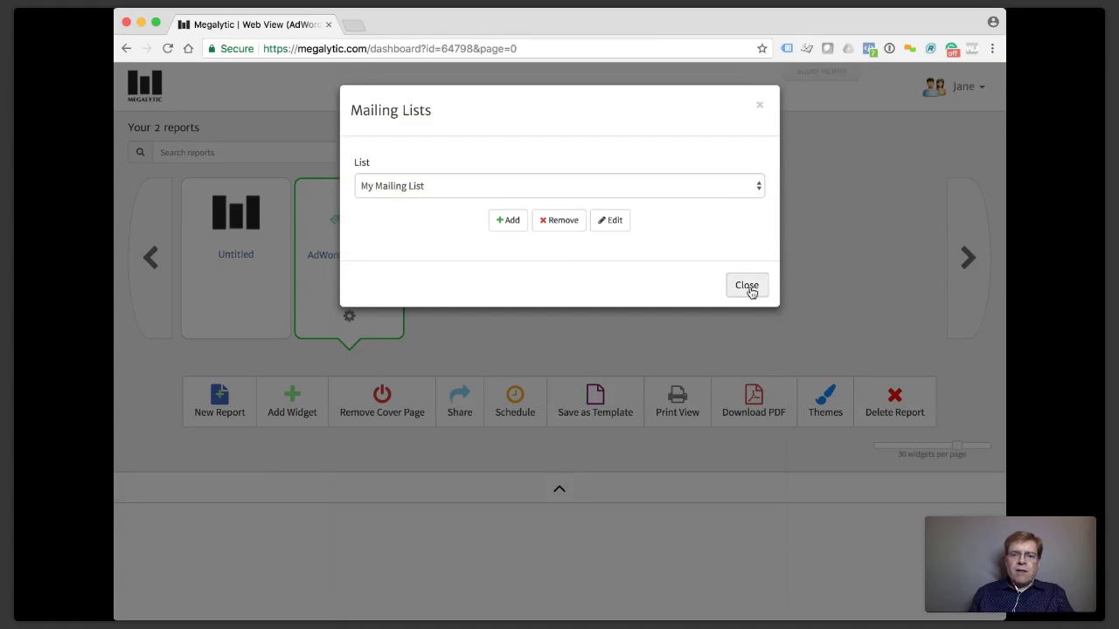
{"action": "left_click", "coordinate": [747, 286]}
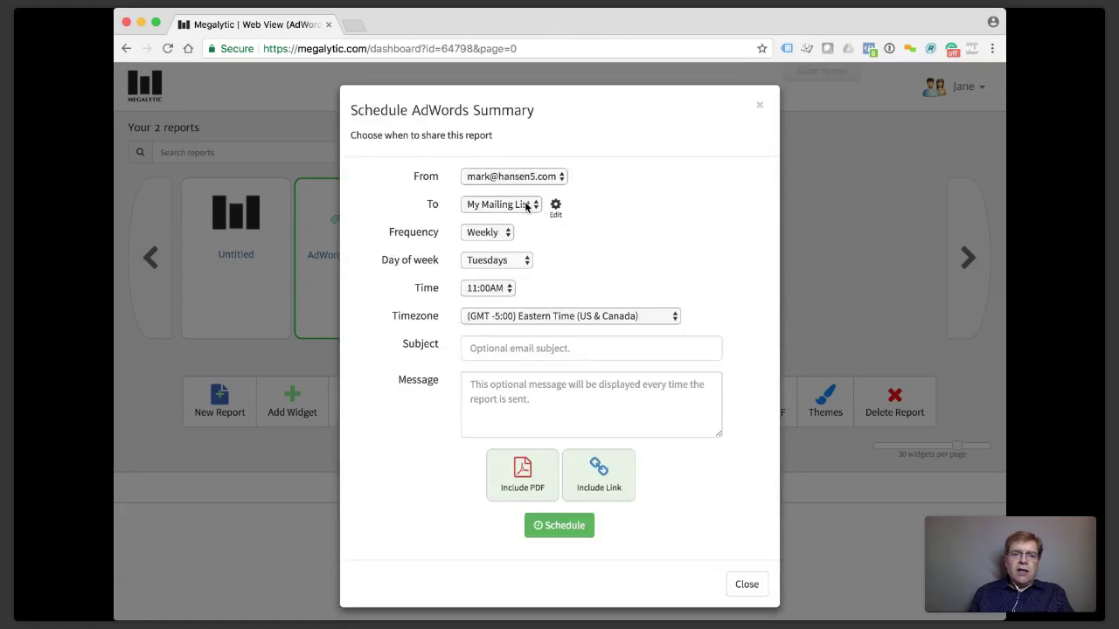
Try a Monthly schedule on day 2 with subject 'Monthly Report'.
{"action": "left_click", "coordinate": [507, 232]}
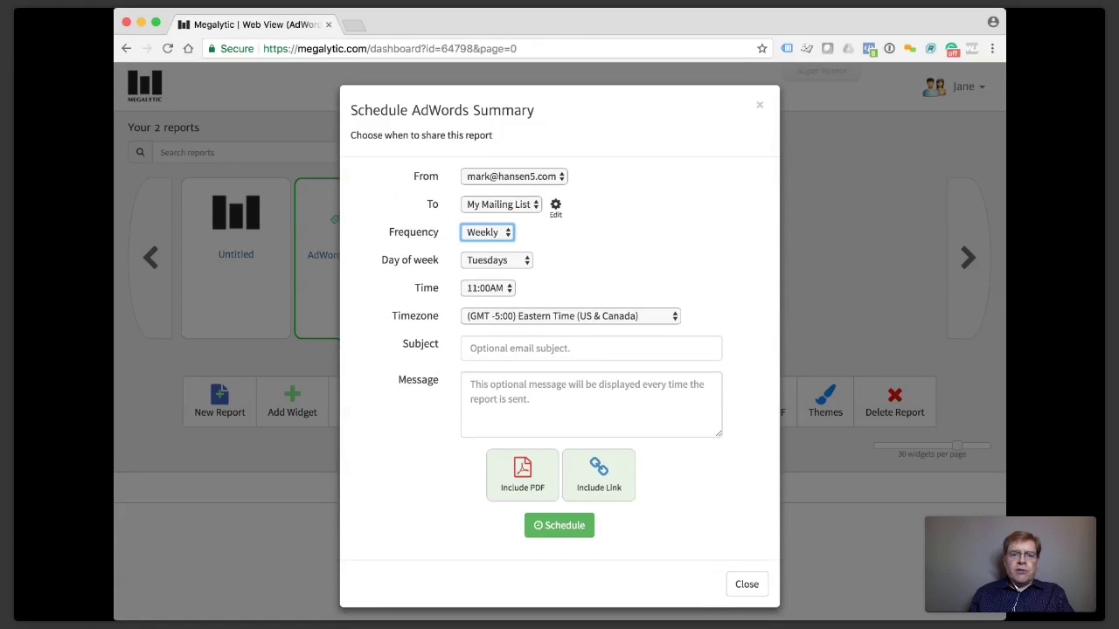
{"action": "left_click", "coordinate": [504, 240]}
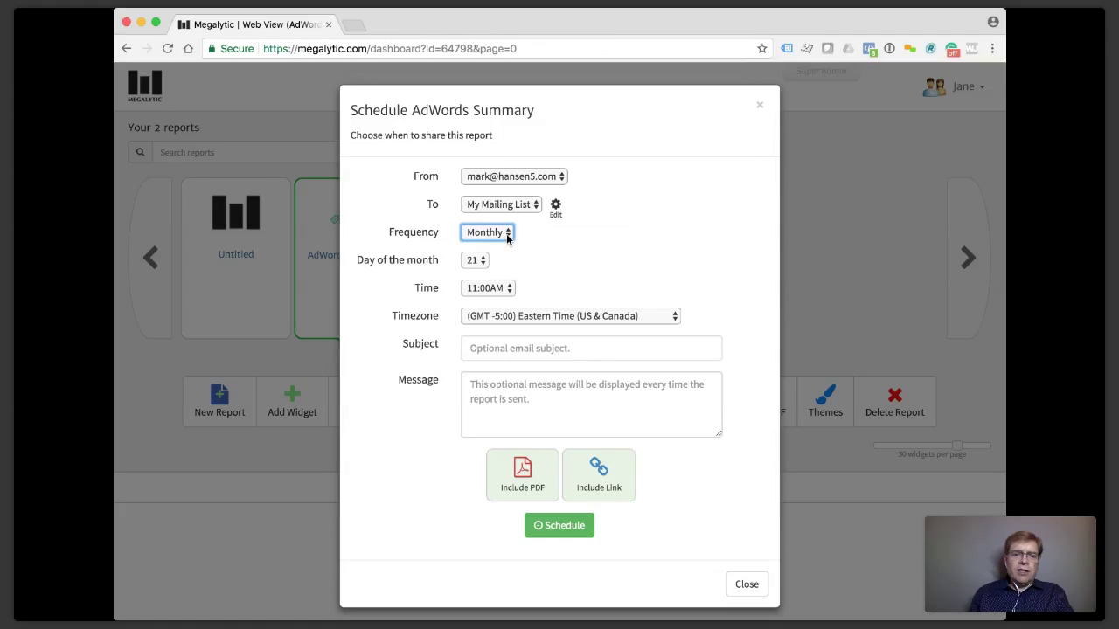
{"action": "left_click", "coordinate": [480, 259]}
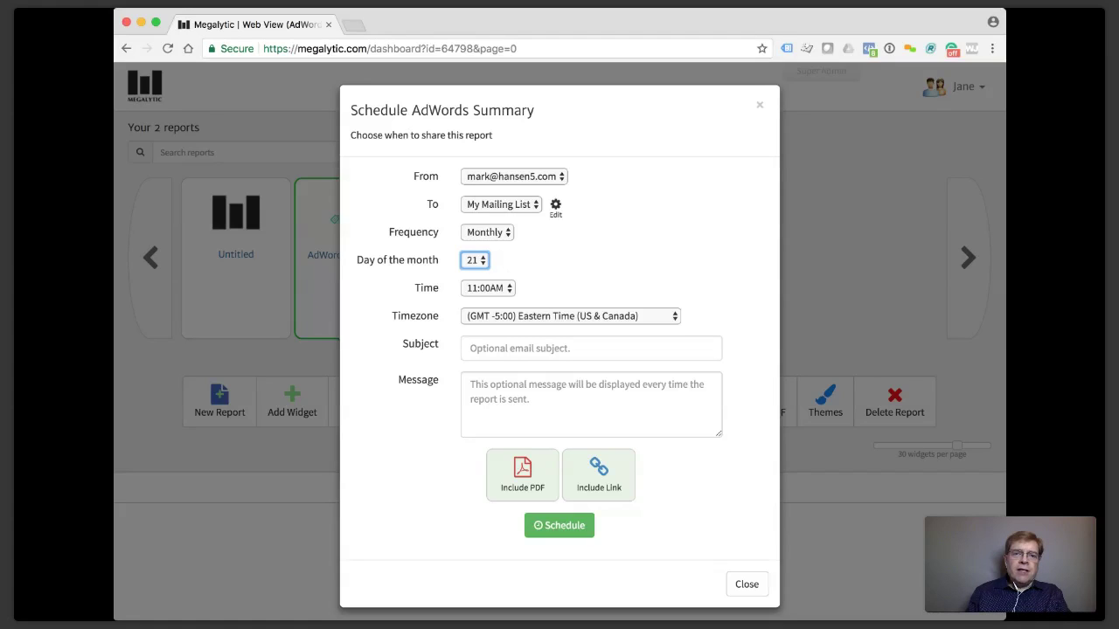
{"action": "left_click", "coordinate": [624, 172]}
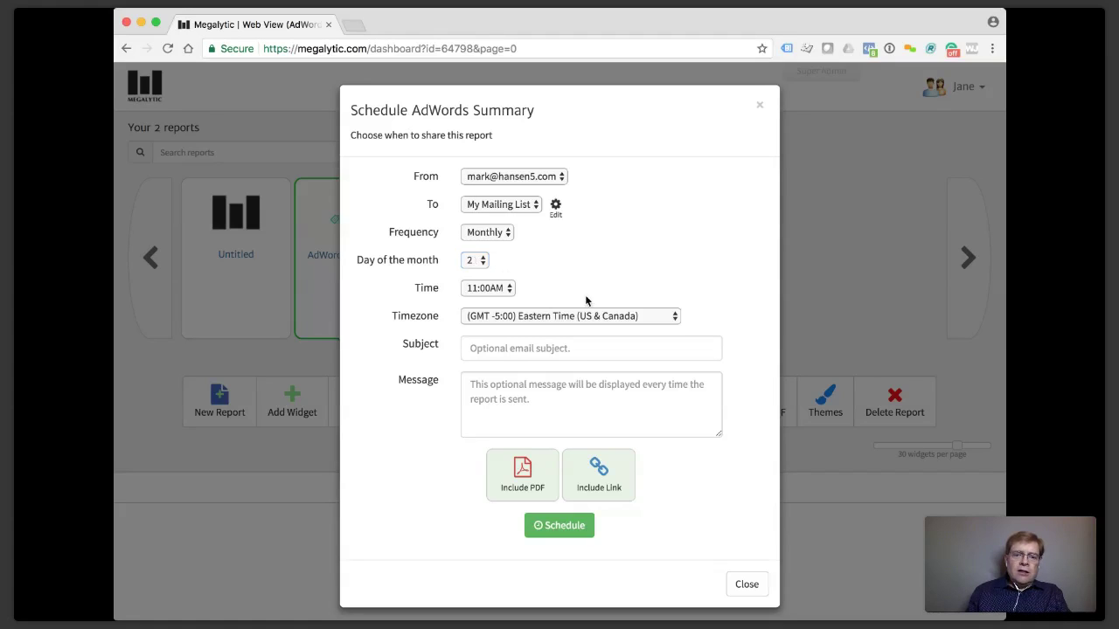
{"action": "left_click", "coordinate": [537, 349]}
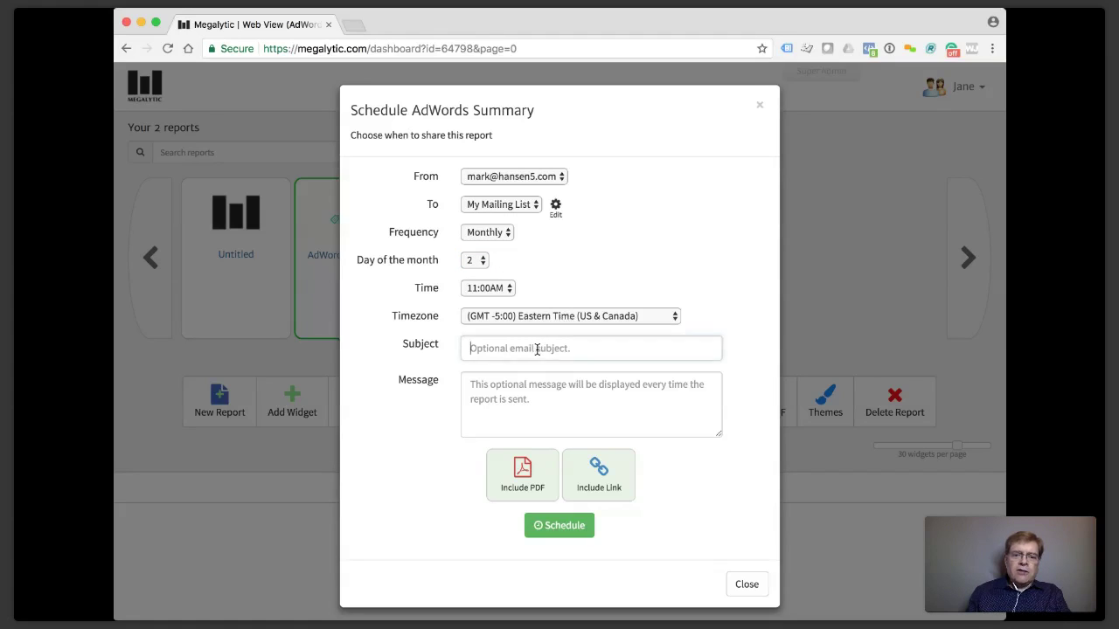
{"action": "type", "text": "Monthly REport"}
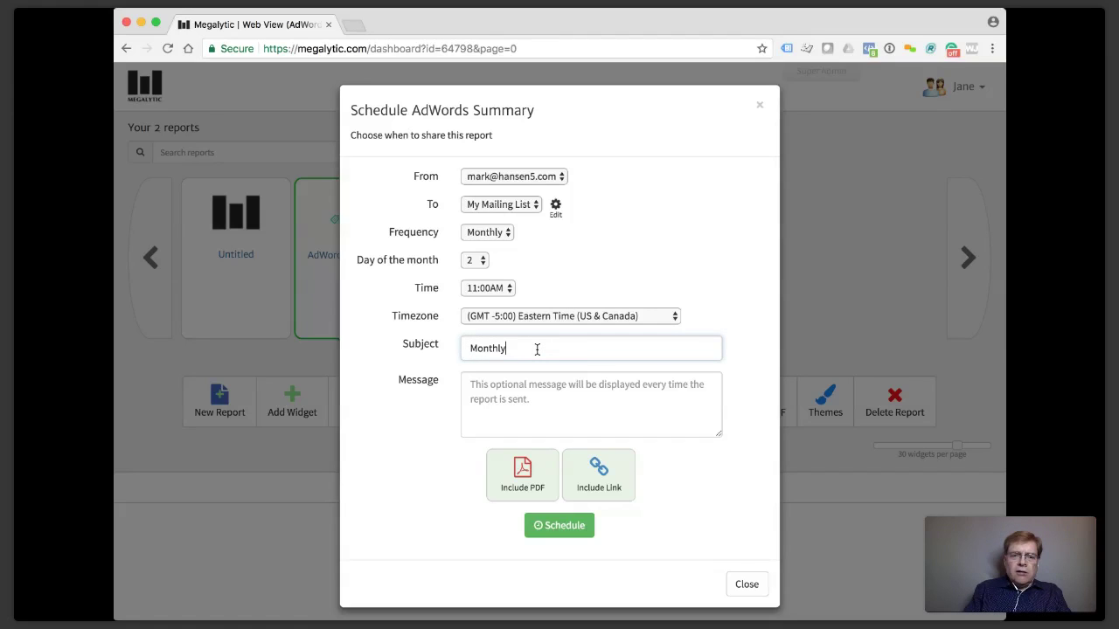
{"action": "key", "text": "BackSpace"}
{"action": "key", "text": "BackSpace"}
{"action": "key", "text": "BackSpace"}
{"action": "key", "text": "BackSpace"}
{"action": "key", "text": "BackSpace"}
{"action": "type", "text": "t"}
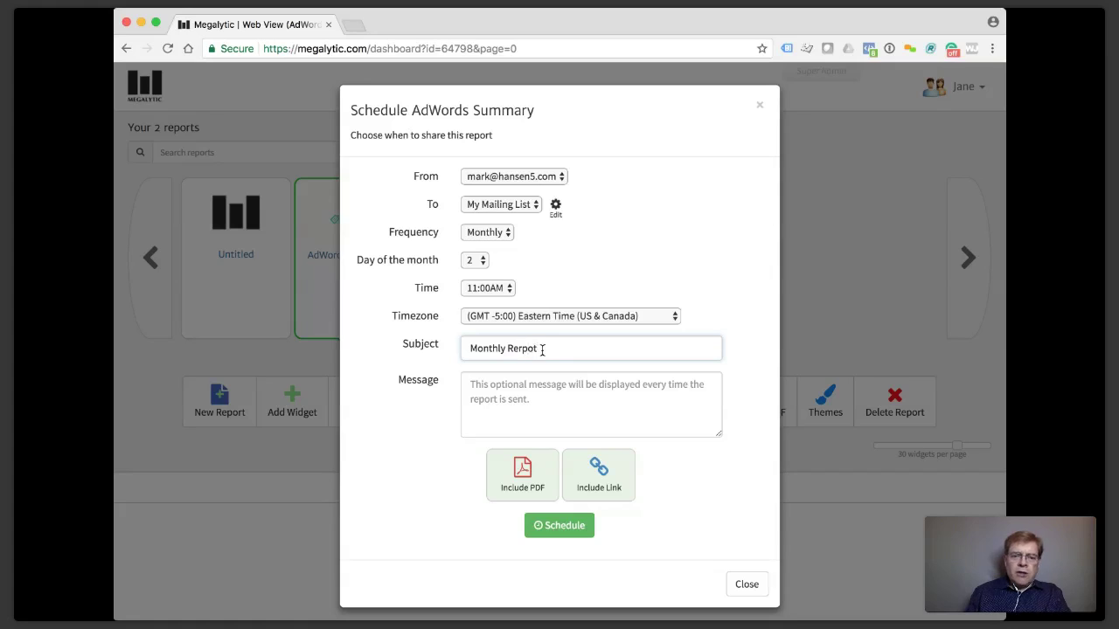
{"action": "left_click", "coordinate": [559, 370]}
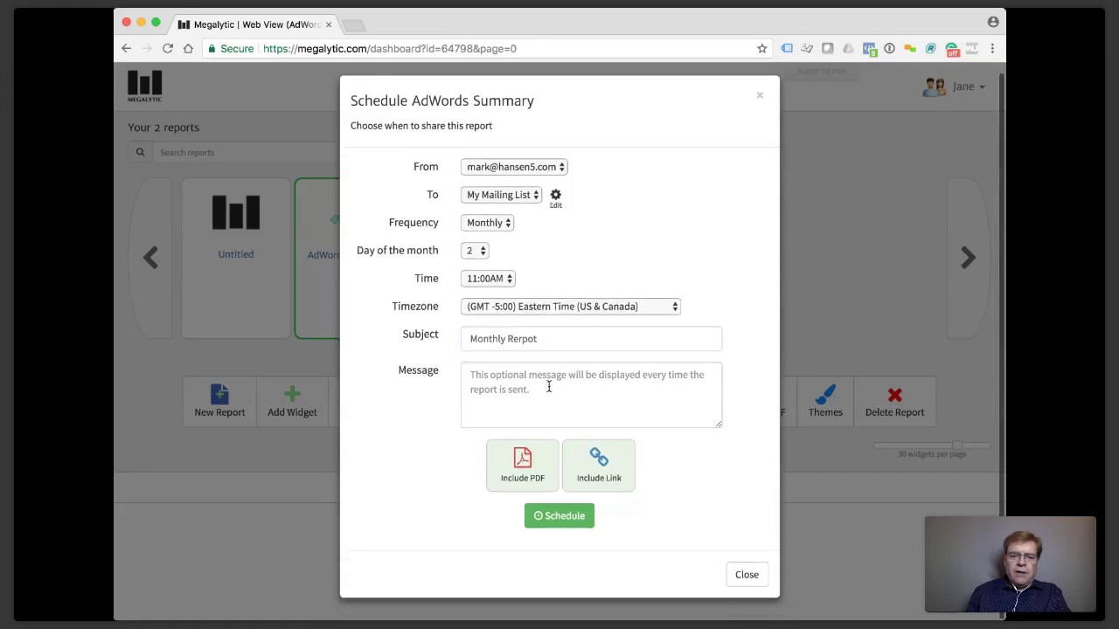
{"action": "left_click", "coordinate": [567, 525]}
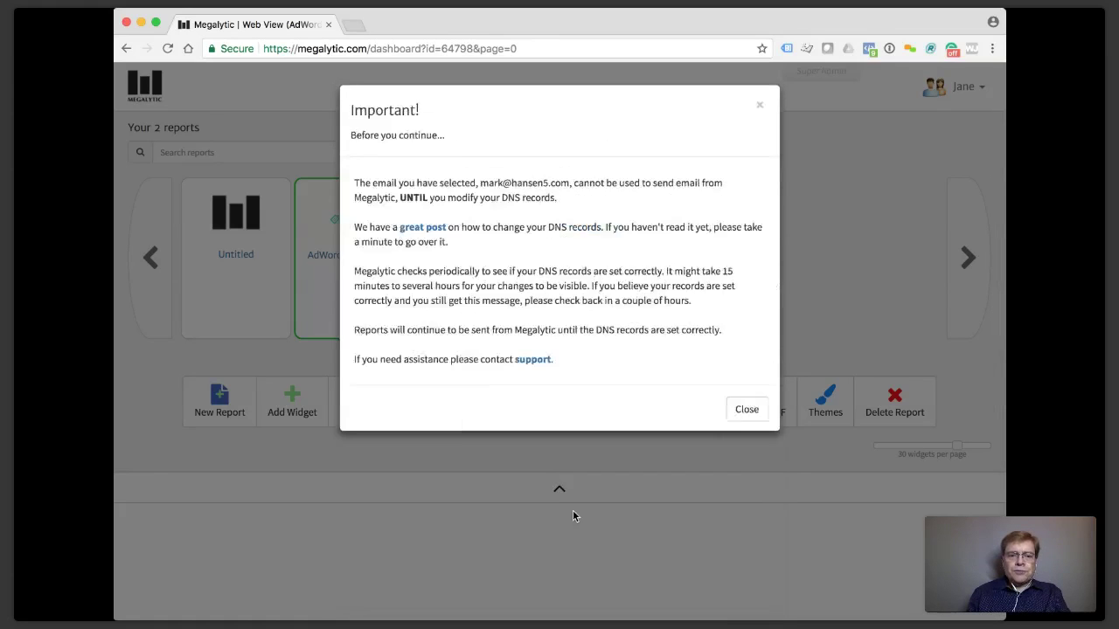
Dismiss the DNS warning, close the scheduling form, and open then close Edit Report unchanged.
{"action": "left_click", "coordinate": [749, 411]}
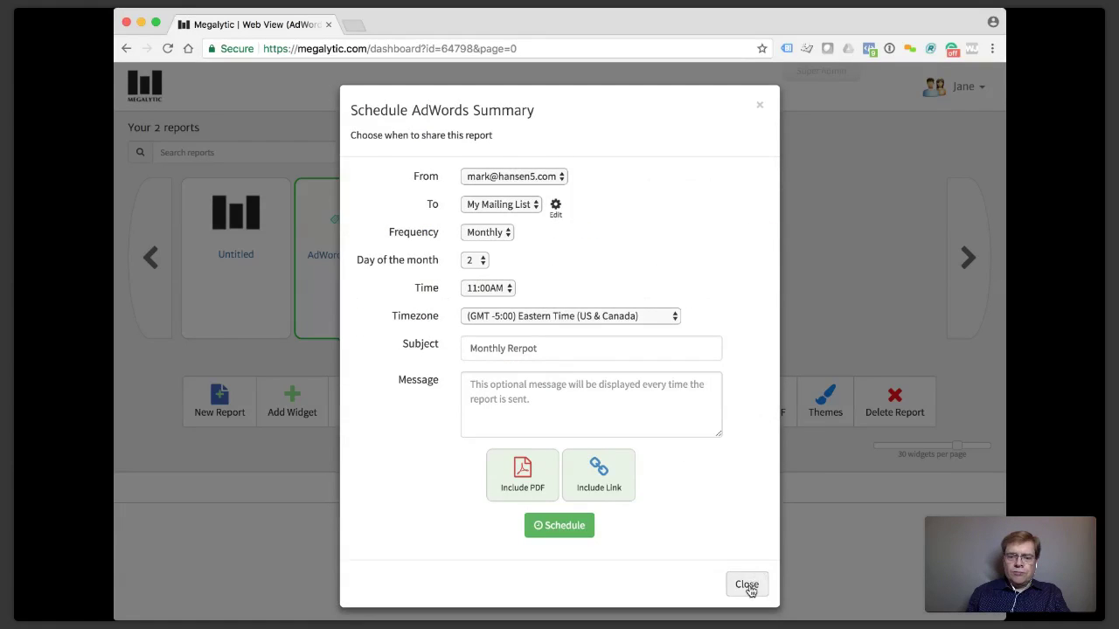
{"action": "left_click", "coordinate": [748, 586]}
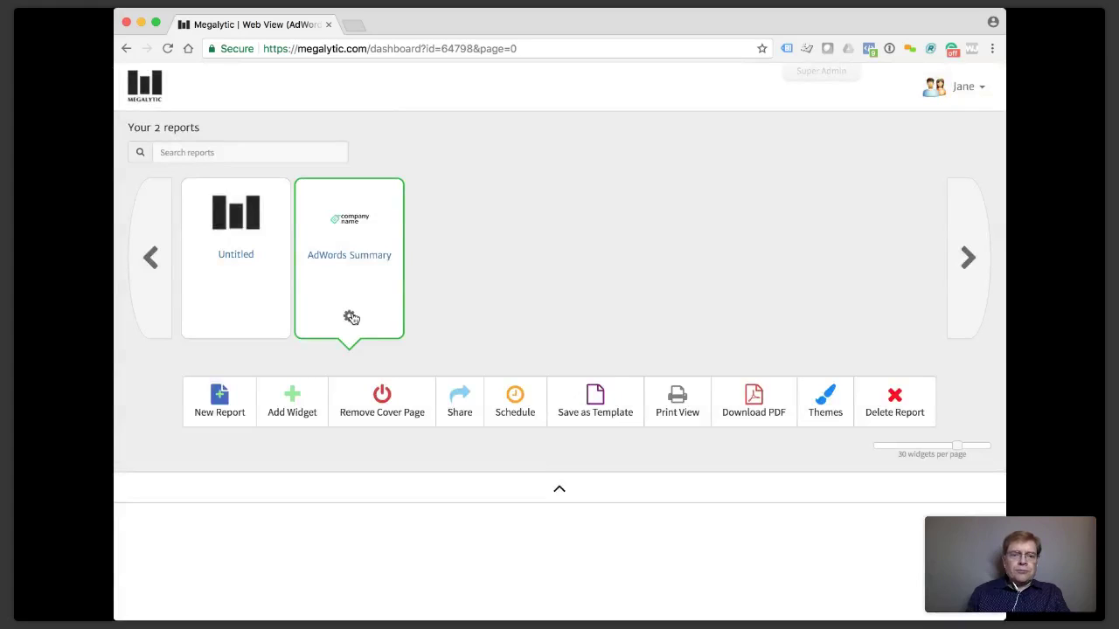
{"action": "left_click", "coordinate": [348, 316]}
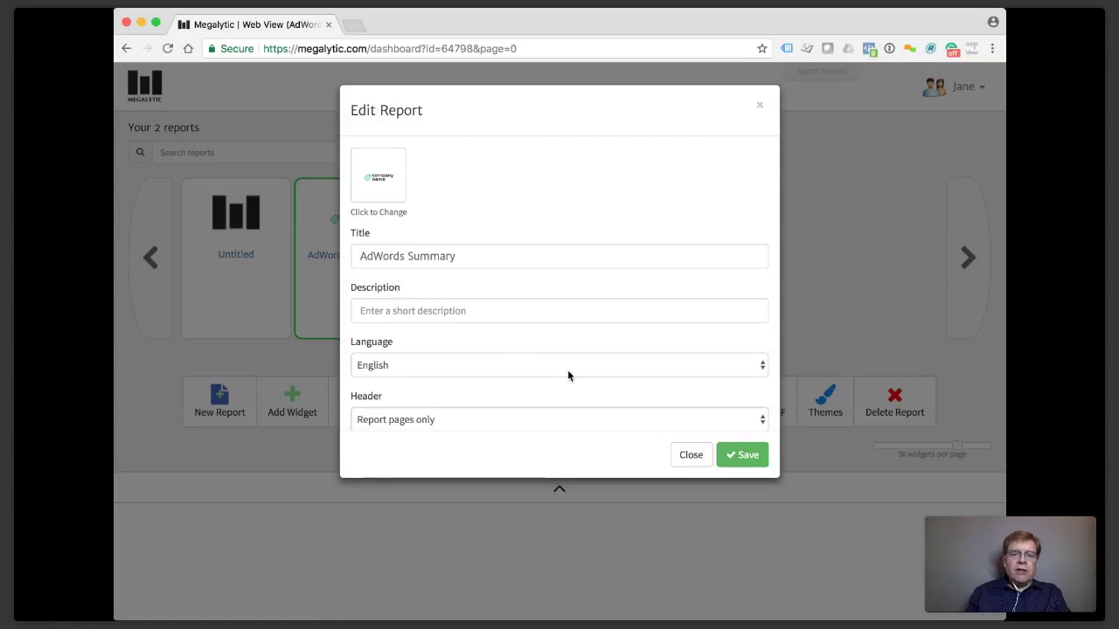
{"action": "left_click", "coordinate": [691, 455]}
Reopen the AdWords Summary schedule with PDF attached and a custom sender, then dismiss the DNS warning.
{"action": "left_click", "coordinate": [506, 407]}
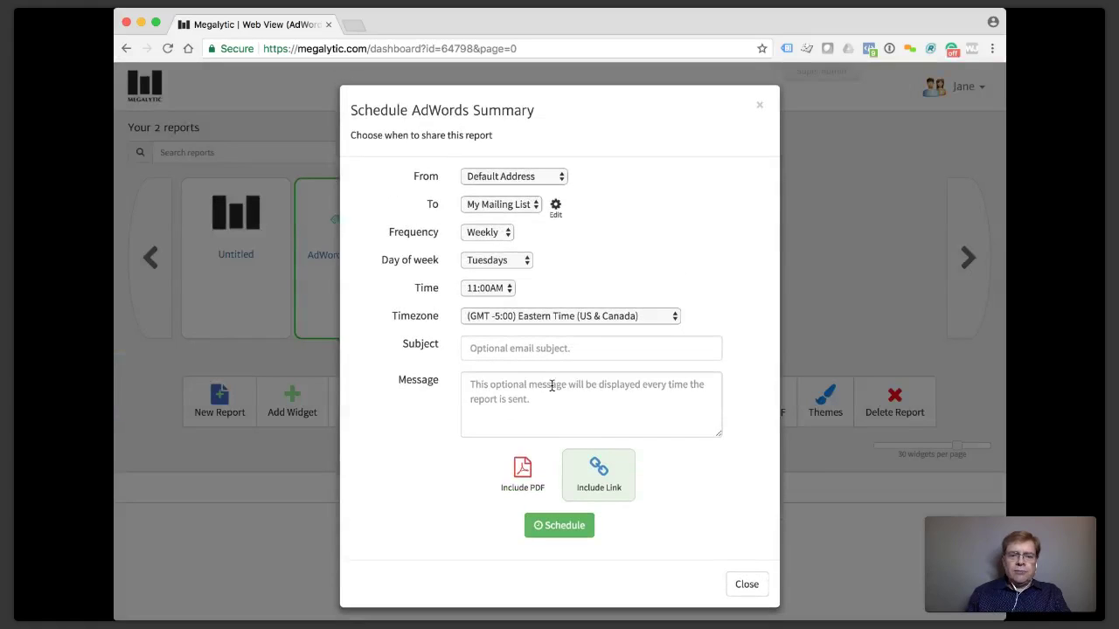
{"action": "left_click", "coordinate": [524, 472]}
{"action": "left_click", "coordinate": [537, 179]}
{"action": "left_click", "coordinate": [510, 200]}
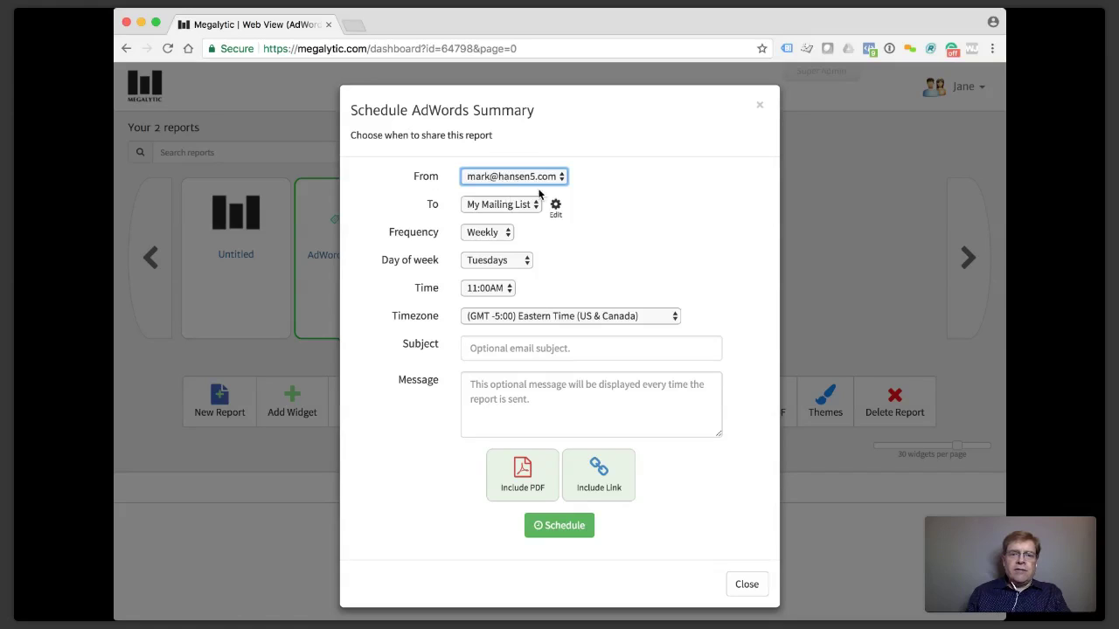
{"action": "left_click", "coordinate": [531, 207]}
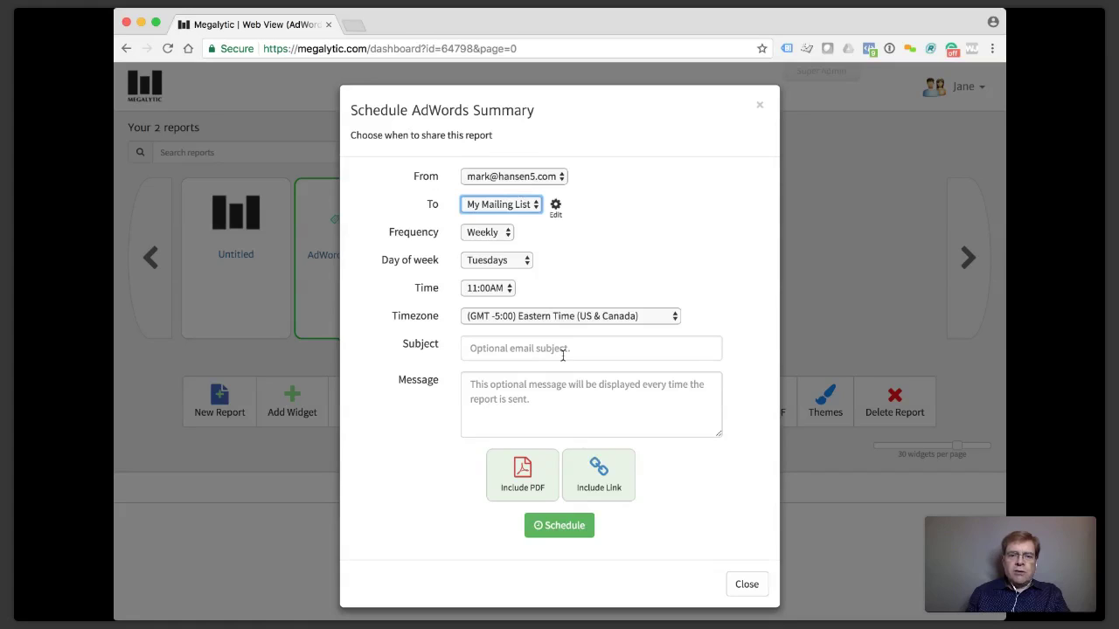
{"action": "left_click", "coordinate": [582, 526]}
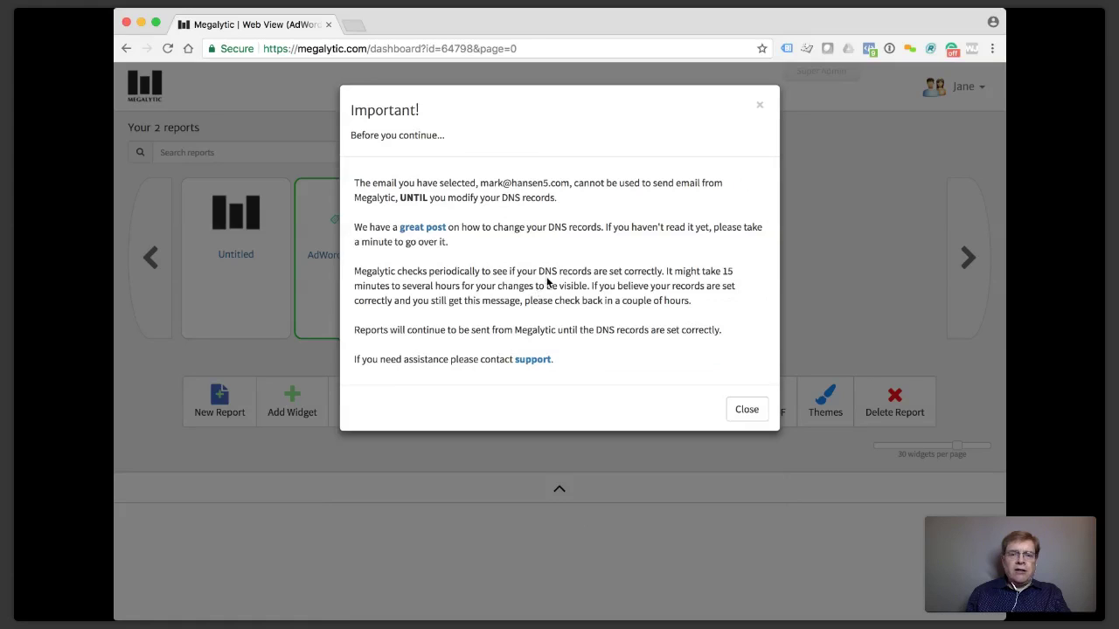
{"action": "left_click", "coordinate": [761, 108]}
{"action": "left_click", "coordinate": [760, 107]}
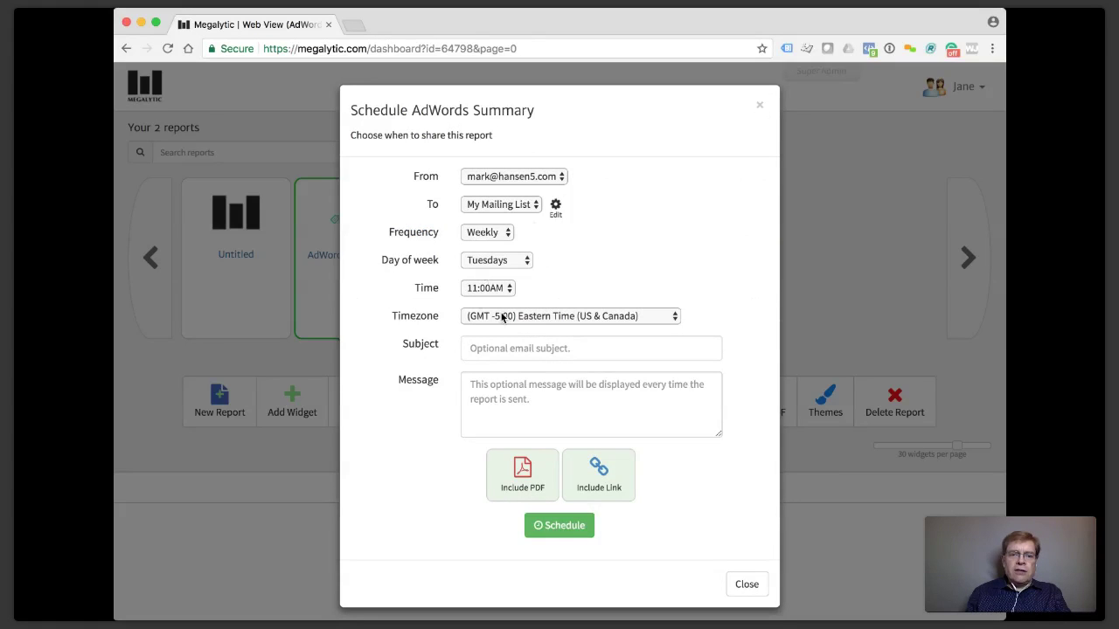
Switch the sender to Default Address, use subject 'Weekly Report', and save the weekly schedule.
{"action": "left_click", "coordinate": [506, 341]}
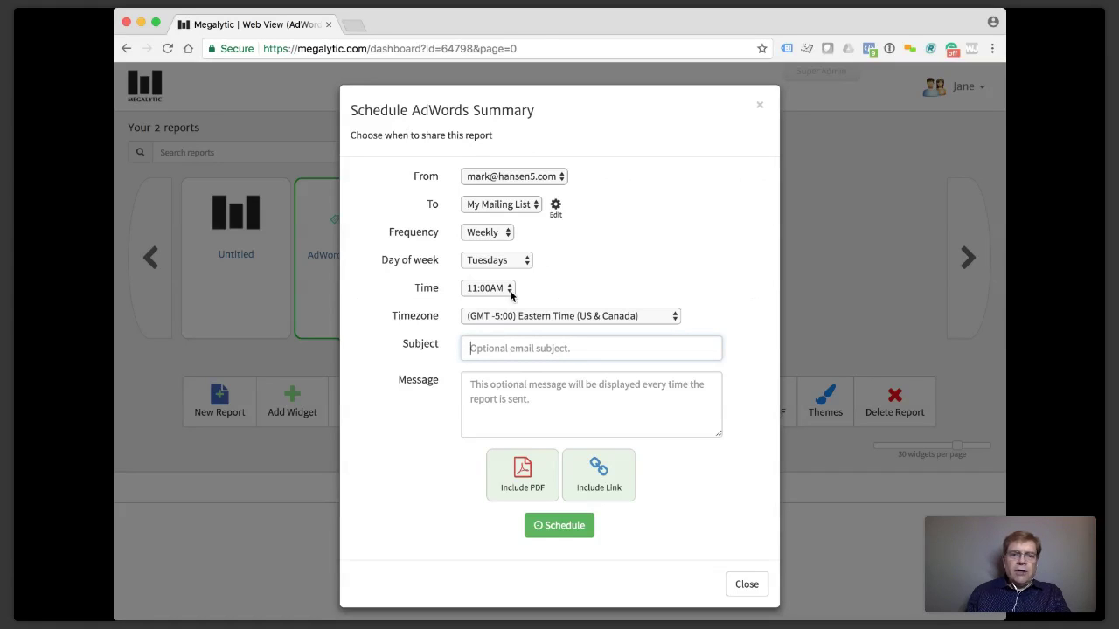
{"action": "left_click", "coordinate": [522, 177]}
{"action": "left_click", "coordinate": [518, 318]}
{"action": "left_click", "coordinate": [513, 347]}
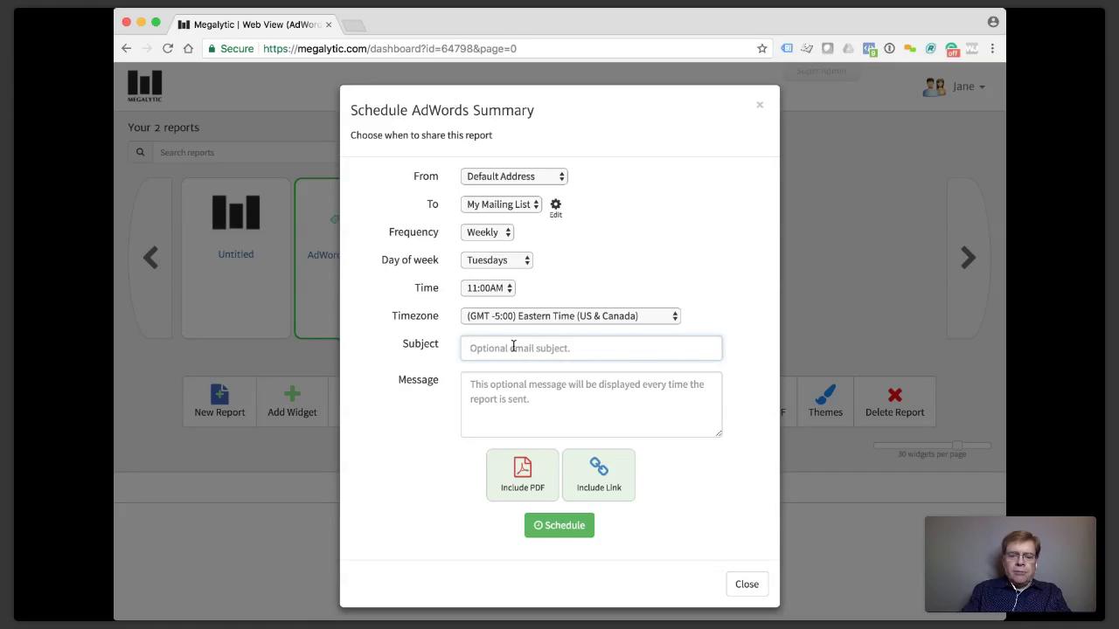
{"action": "type", "text": "Week"}
{"action": "key", "text": "BackSpace"}
{"action": "key", "text": "BackSpace"}
{"action": "key", "text": "BackSpace"}
{"action": "key", "text": "BackSpace"}
{"action": "type", "text": "We"}
{"action": "left_click", "coordinate": [518, 370]}
{"action": "left_click", "coordinate": [516, 386]}
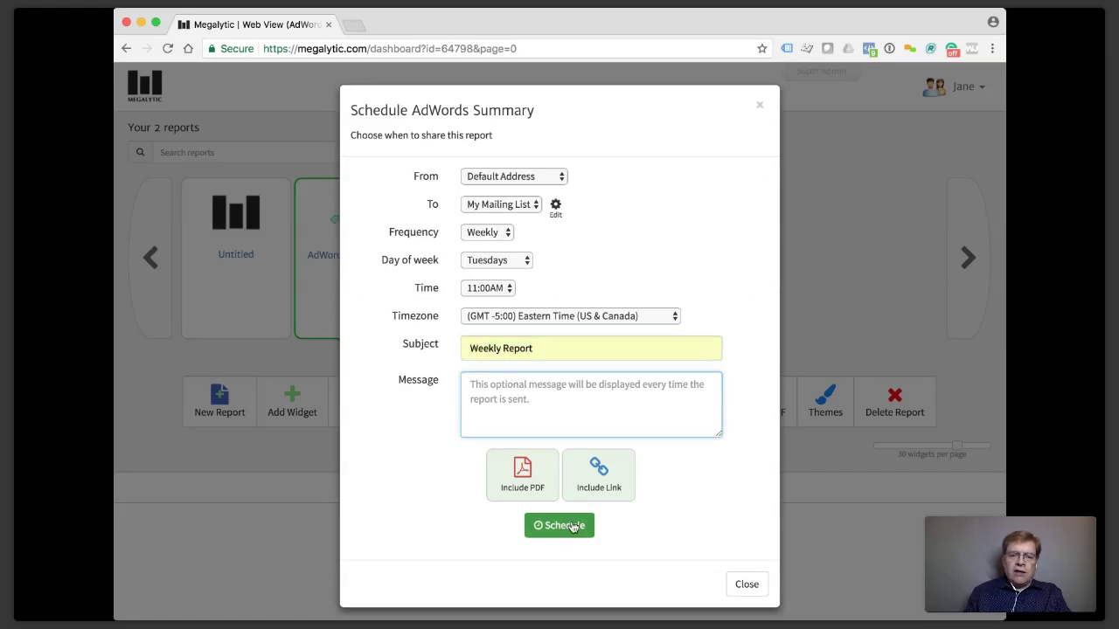
{"action": "left_click", "coordinate": [572, 524]}
{"action": "scroll", "coordinate": [571, 525], "scroll_direction": "down", "scroll_amount": 1}
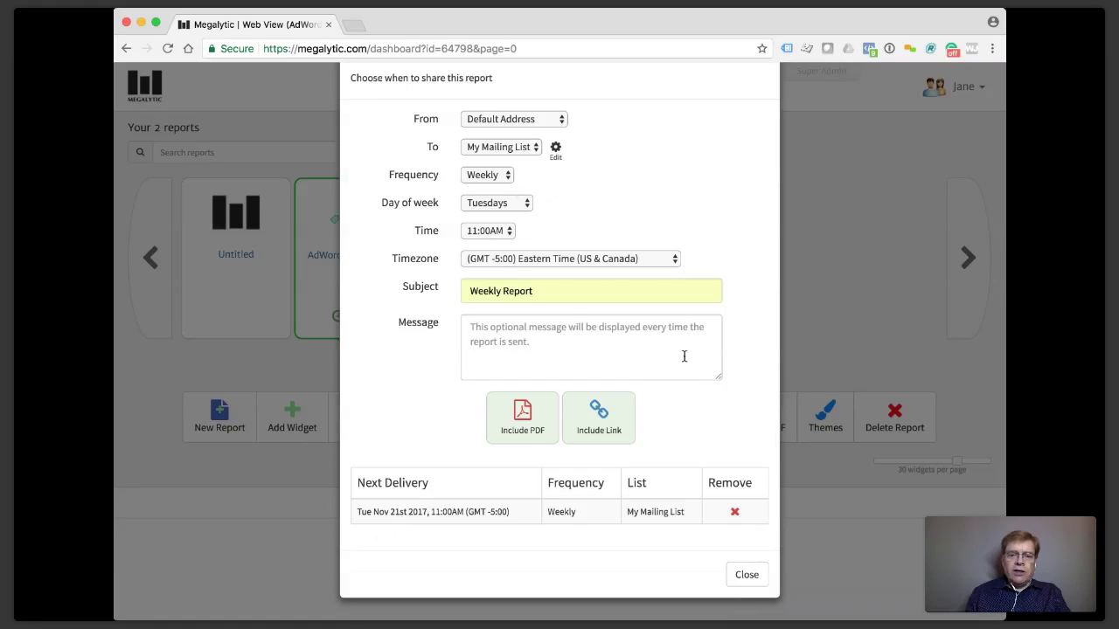
Close the scheduling form, confirm the Tuesday 11:00AM schedule, and open the user account menu.
{"action": "left_click", "coordinate": [747, 575]}
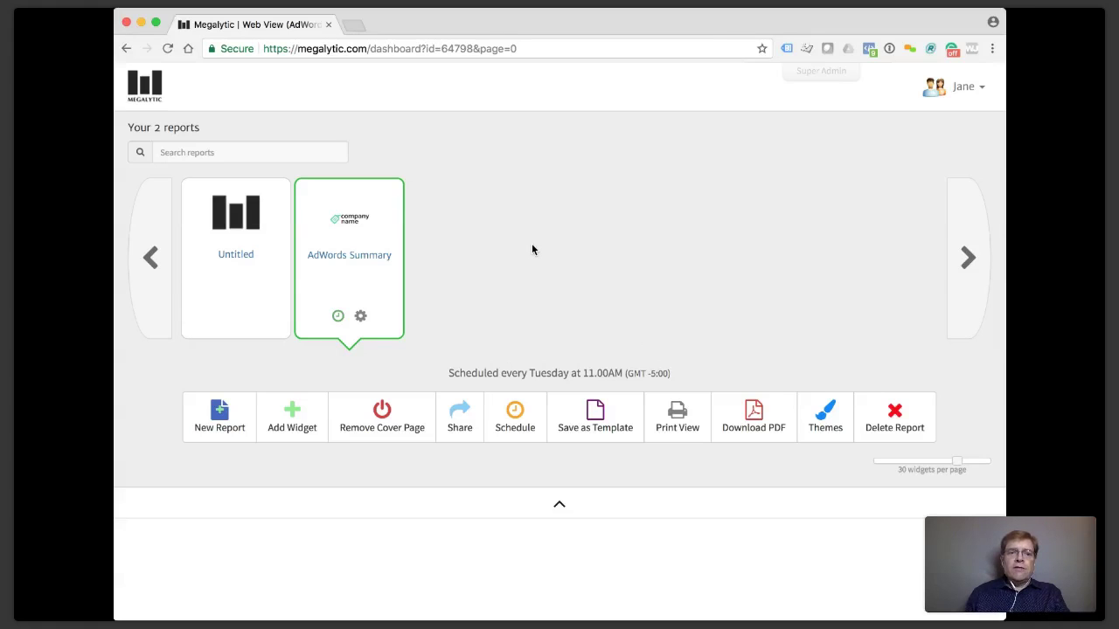
{"action": "scroll", "coordinate": [533, 250], "scroll_direction": "down", "scroll_amount": 1}
{"action": "scroll", "coordinate": [534, 249], "scroll_direction": "up", "scroll_amount": 1}
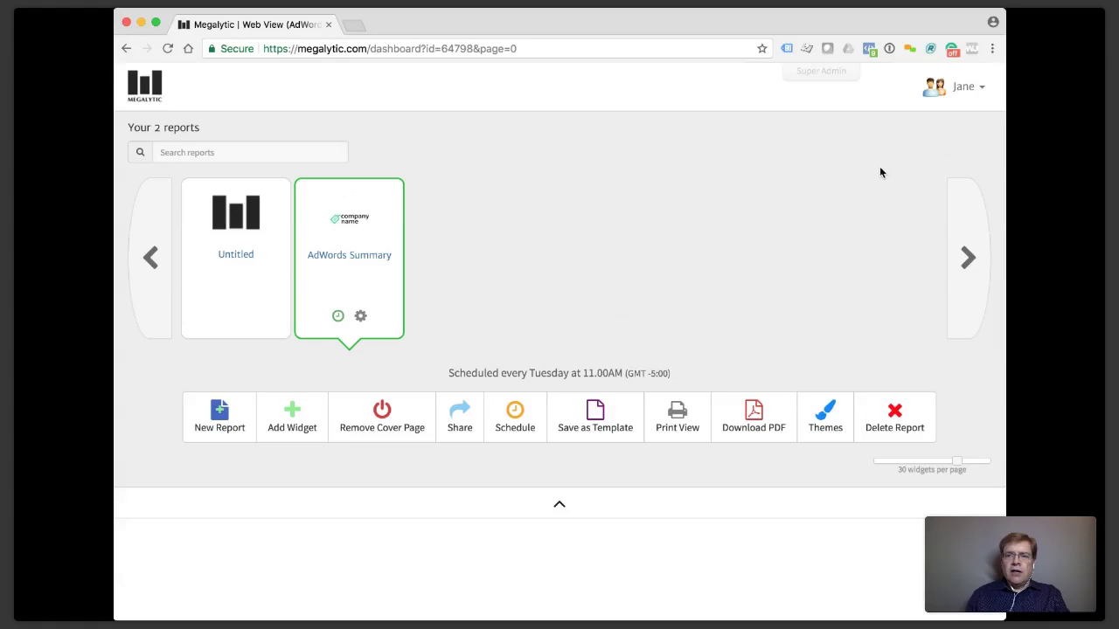
{"action": "left_click", "coordinate": [968, 90]}
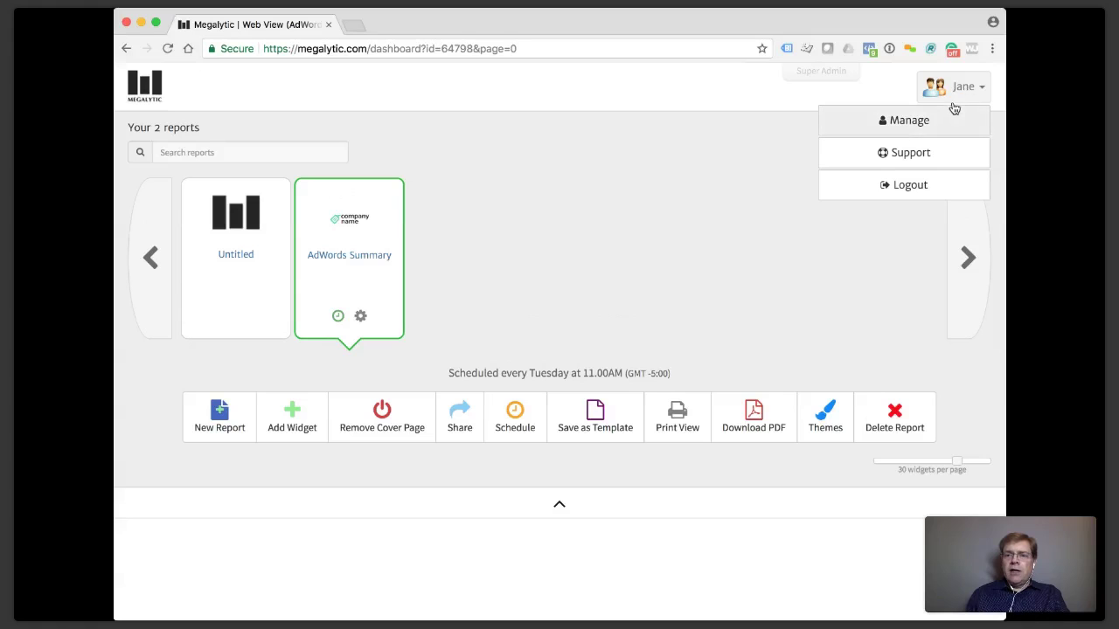
In Manage > Clients, change the Site URL to reports.mycompany.com and save.
{"action": "left_click", "coordinate": [920, 127]}
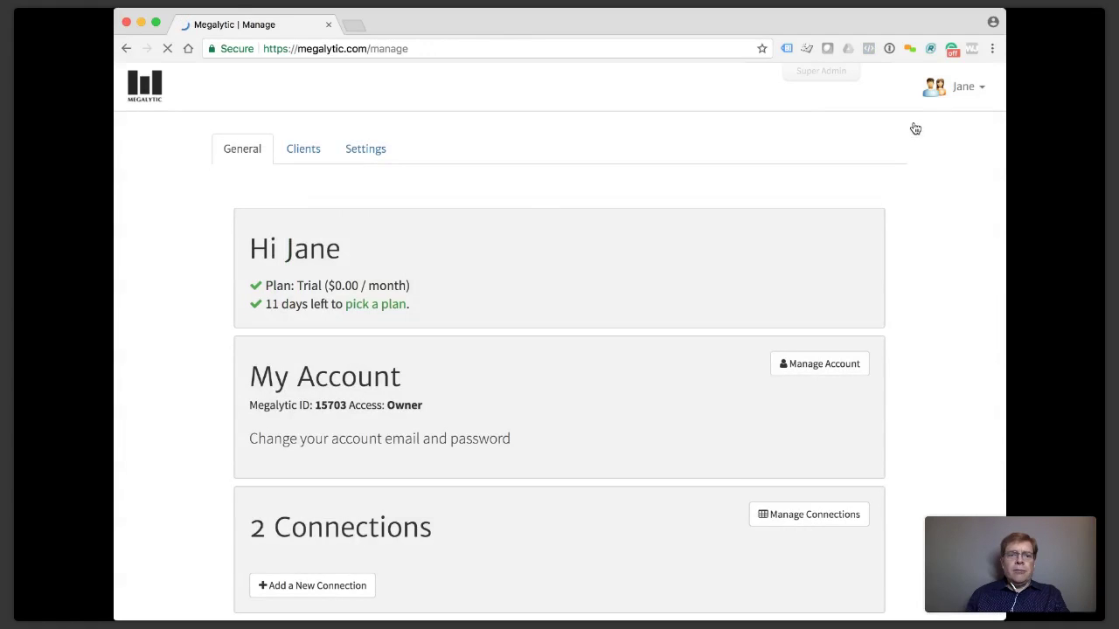
{"action": "left_click", "coordinate": [308, 153]}
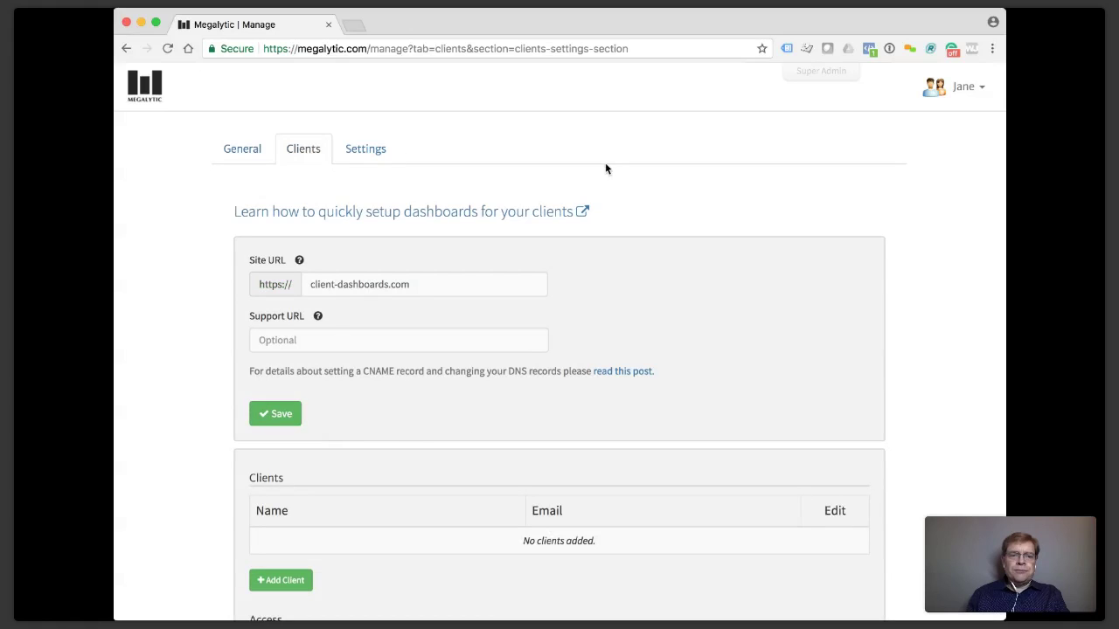
{"action": "scroll", "coordinate": [185, 253], "scroll_direction": "down", "scroll_amount": 3}
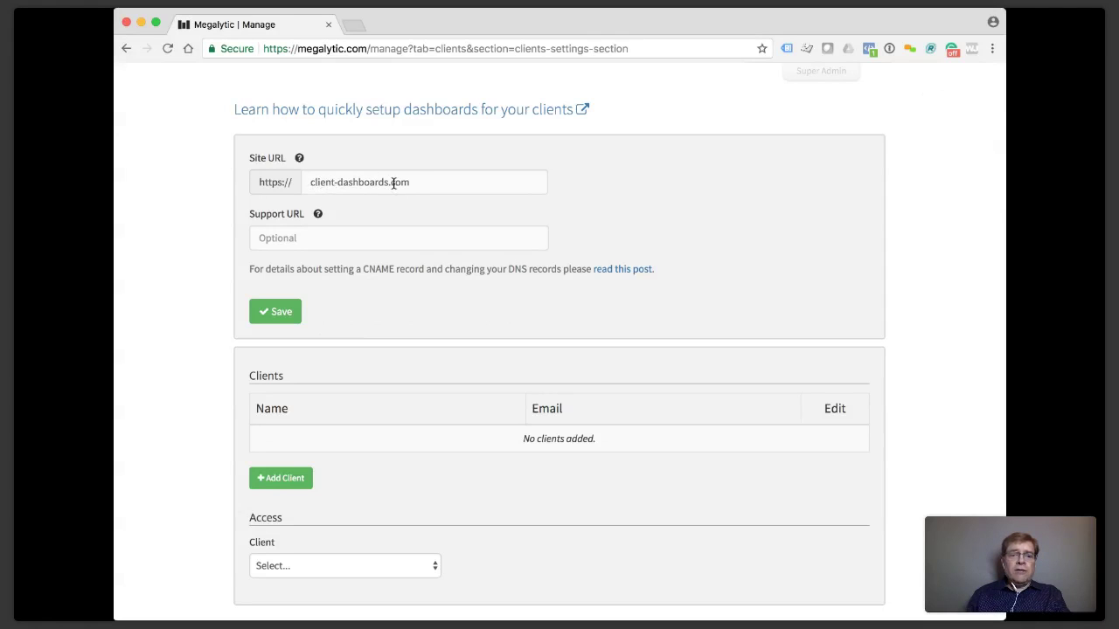
{"action": "left_click_drag", "start_coordinate": [388, 182], "coordinate": [306, 179]}
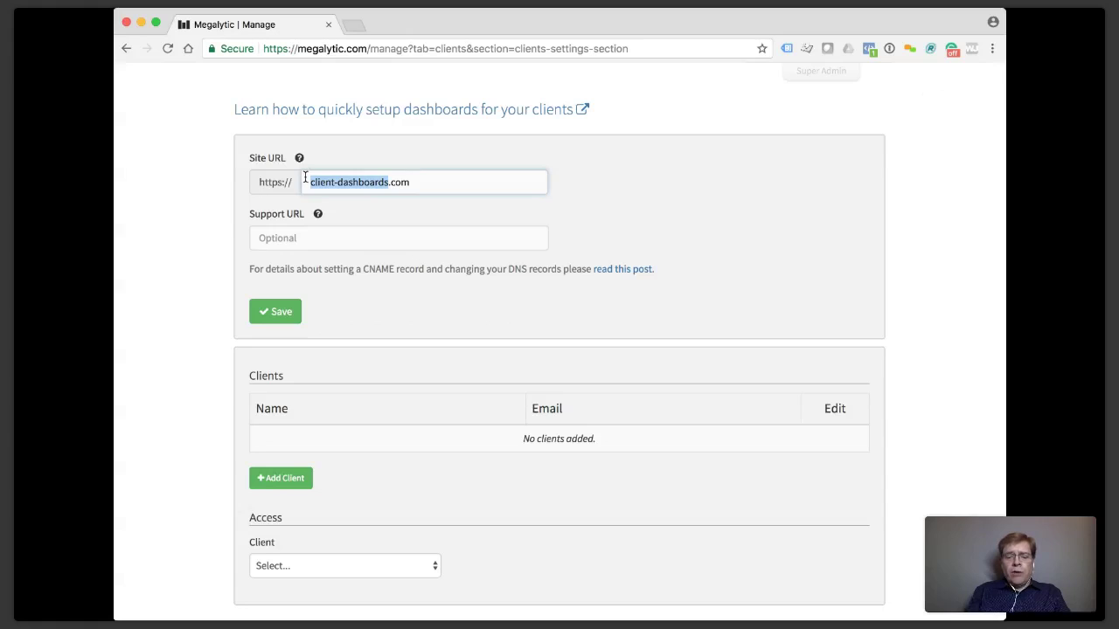
{"action": "type", "text": "reports"}
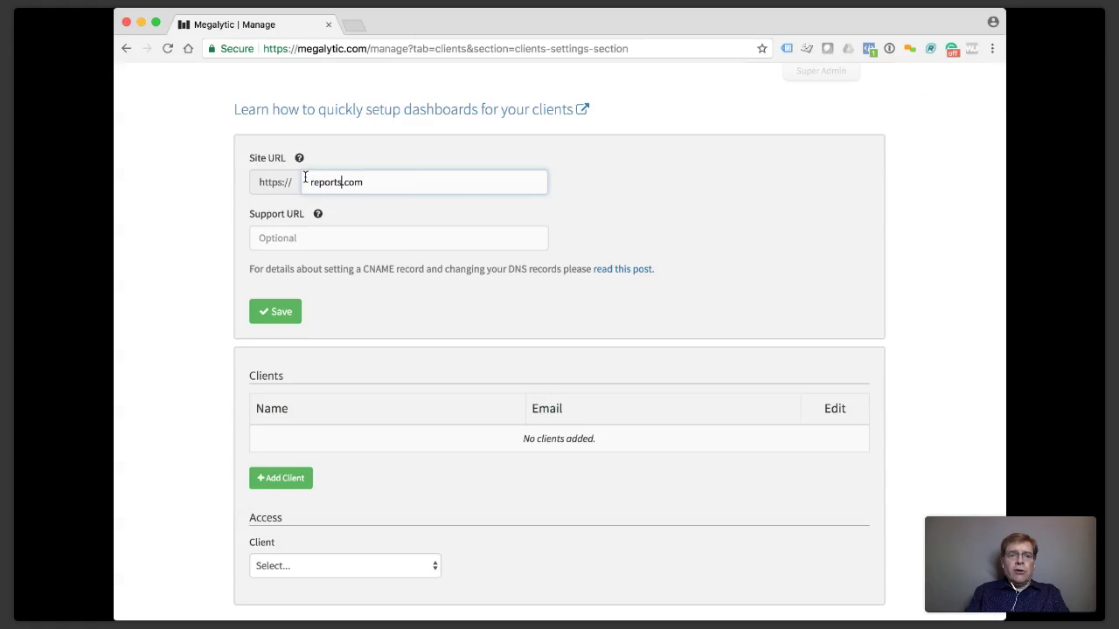
{"action": "type", "text": ".mycom"}
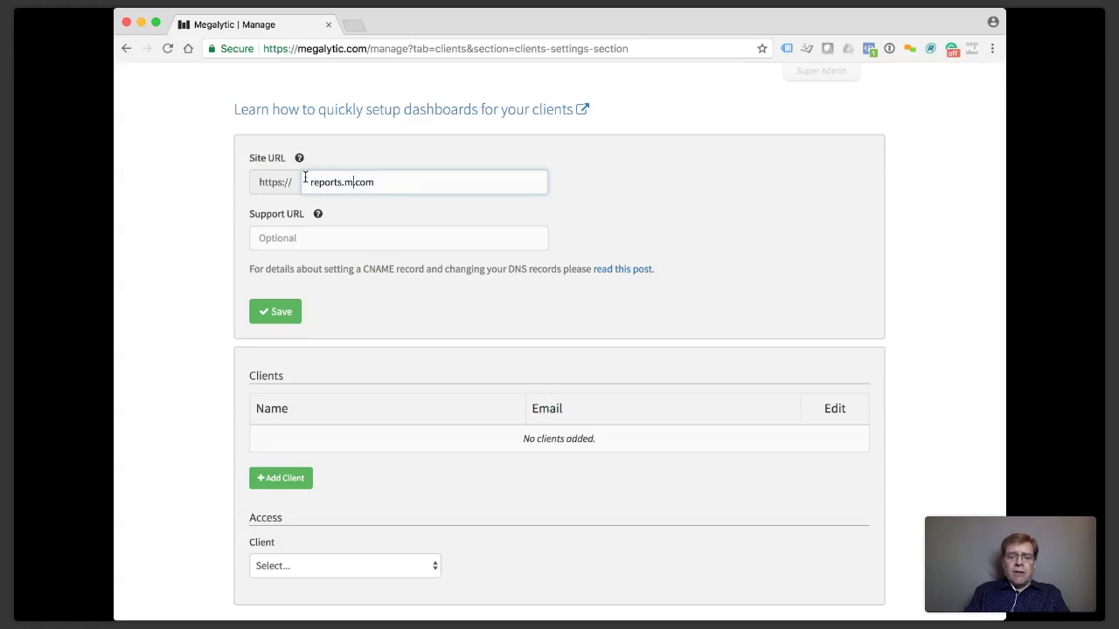
{"action": "type", "text": "pany.com"}
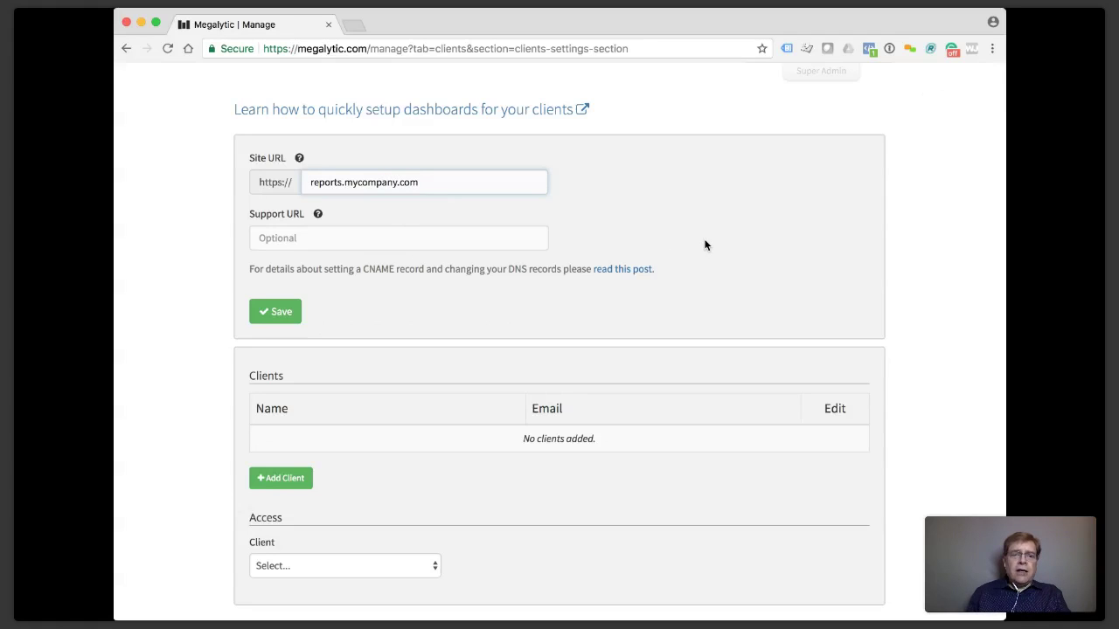
{"action": "left_click", "coordinate": [284, 315]}
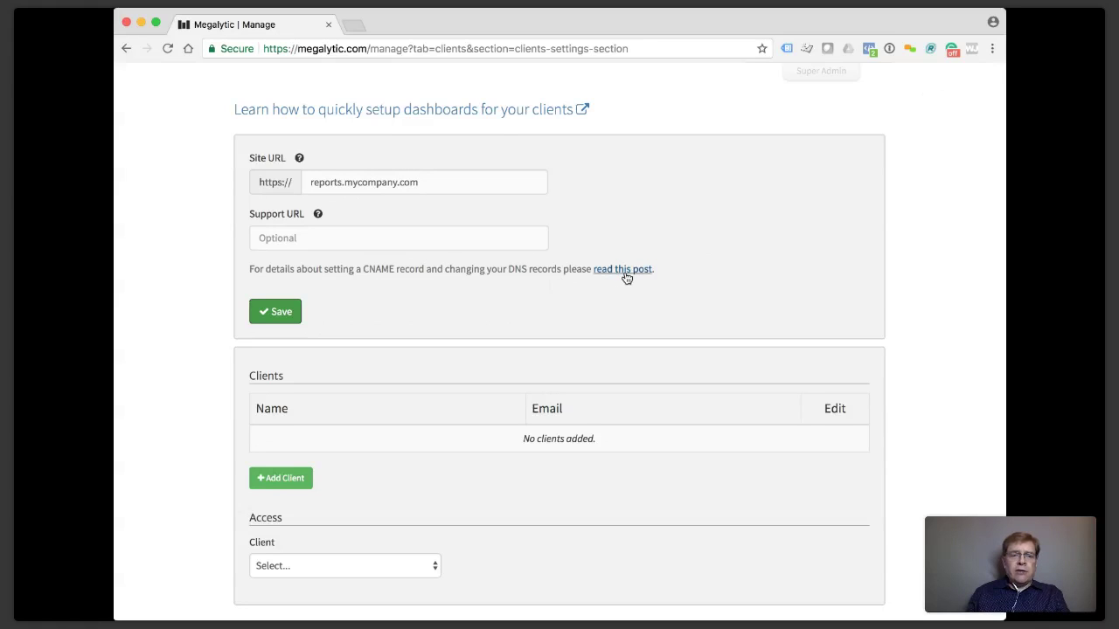
Restore the Site URL to client-dashboards.com.
{"action": "scroll", "coordinate": [625, 278], "scroll_direction": "down", "scroll_amount": 1}
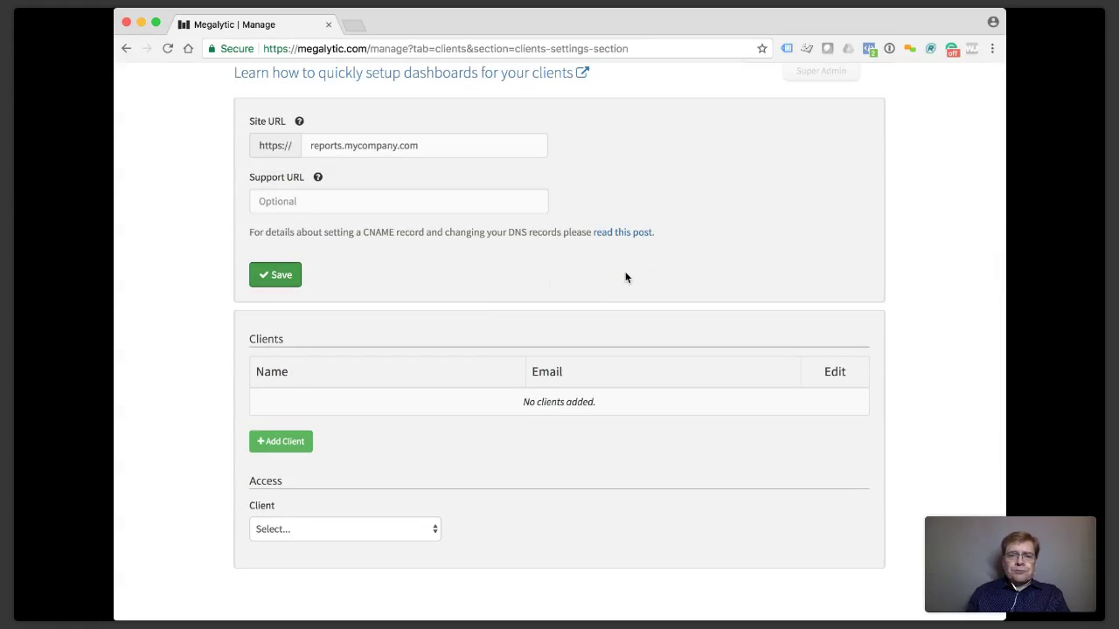
{"action": "scroll", "coordinate": [631, 236], "scroll_direction": "down", "scroll_amount": 1}
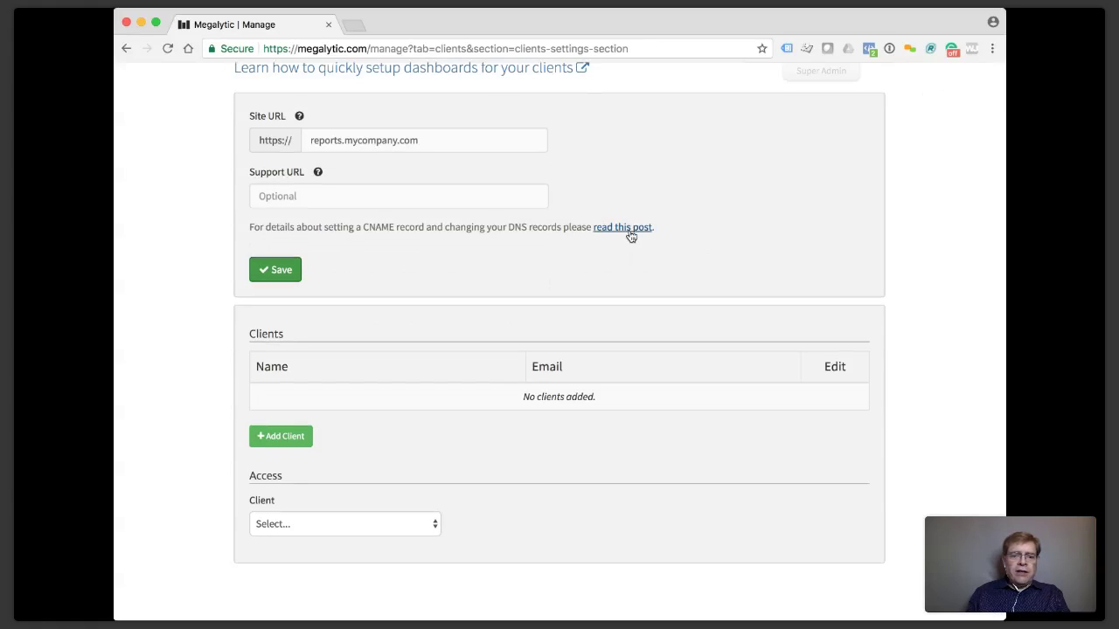
{"action": "triple_click", "coordinate": [398, 138]}
{"action": "key", "text": "BackSpace"}
{"action": "type", "text": "client-dashboards.com"}
{"action": "left_click", "coordinate": [171, 227]}
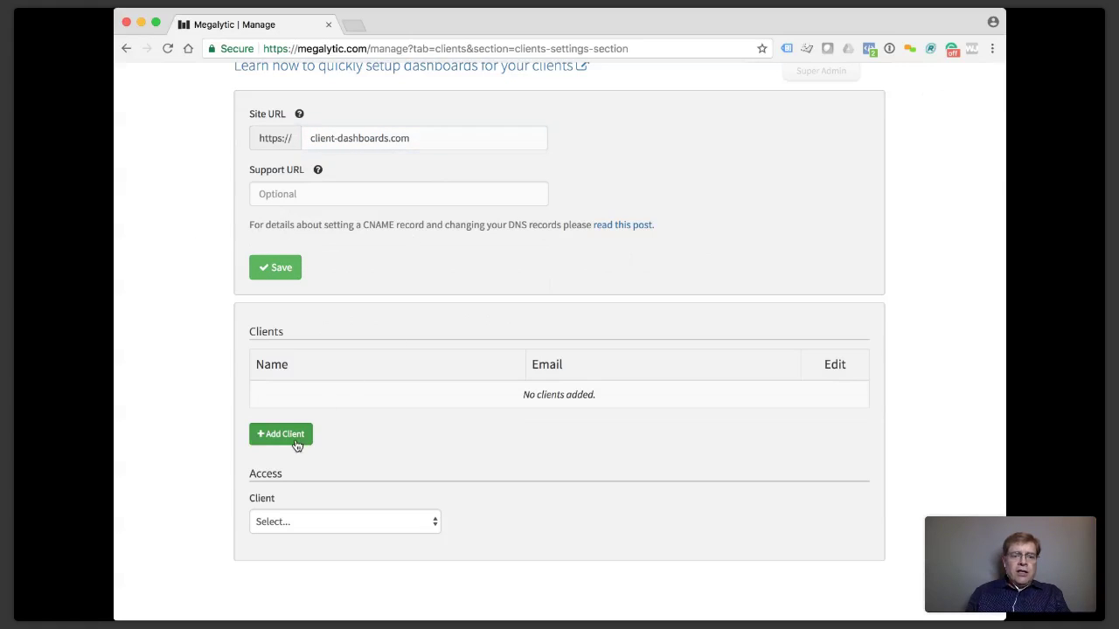
Fill in the new client's first name, last name and suggested e-mail, then send the invitation.
{"action": "left_click", "coordinate": [296, 440]}
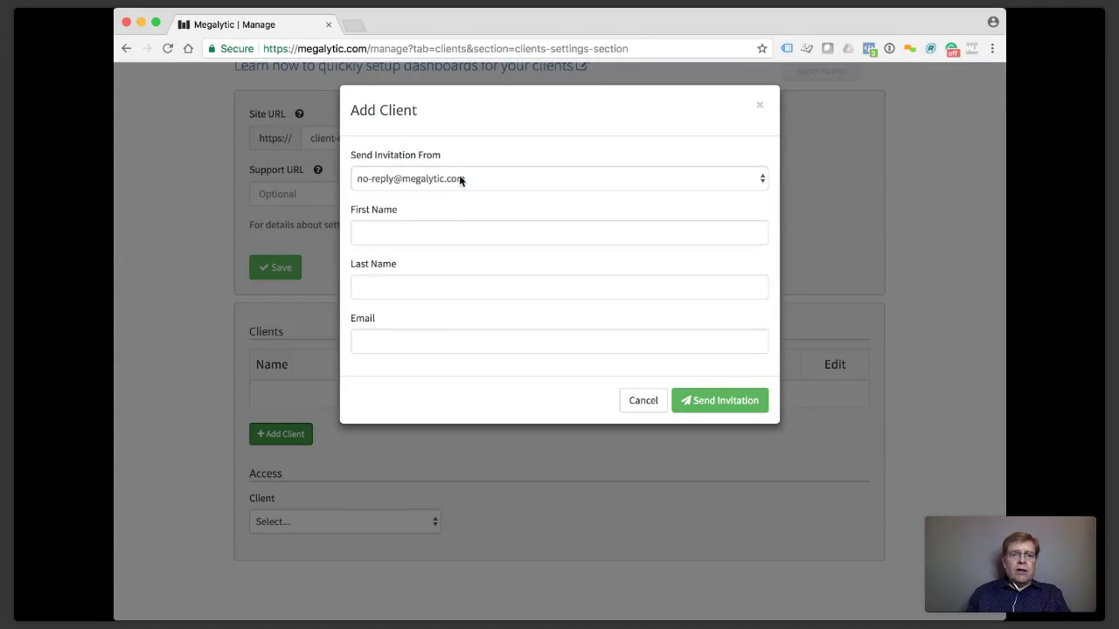
{"action": "left_click", "coordinate": [419, 229]}
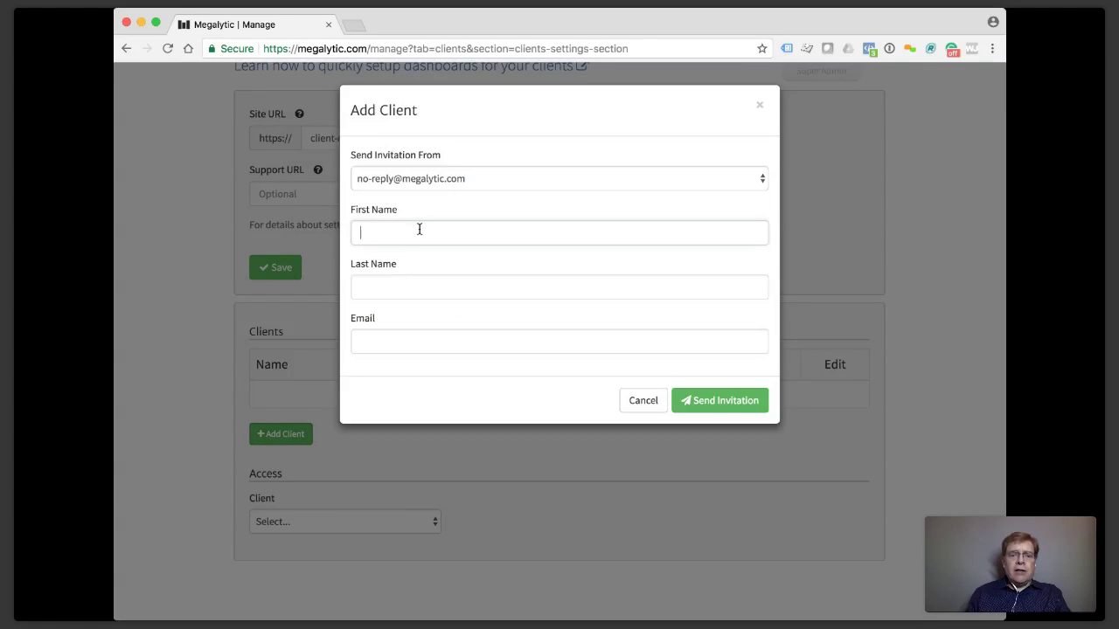
{"action": "type", "text": "Joe"}
{"action": "key", "text": "Tab"}
{"action": "type", "text": "Smith"}
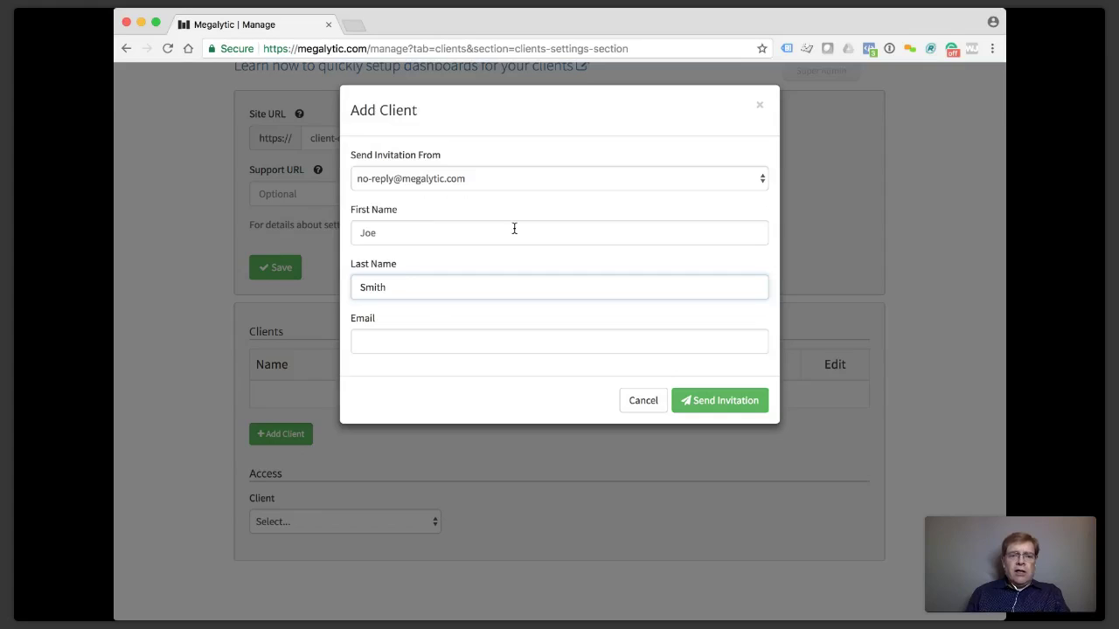
{"action": "left_click", "coordinate": [552, 103]}
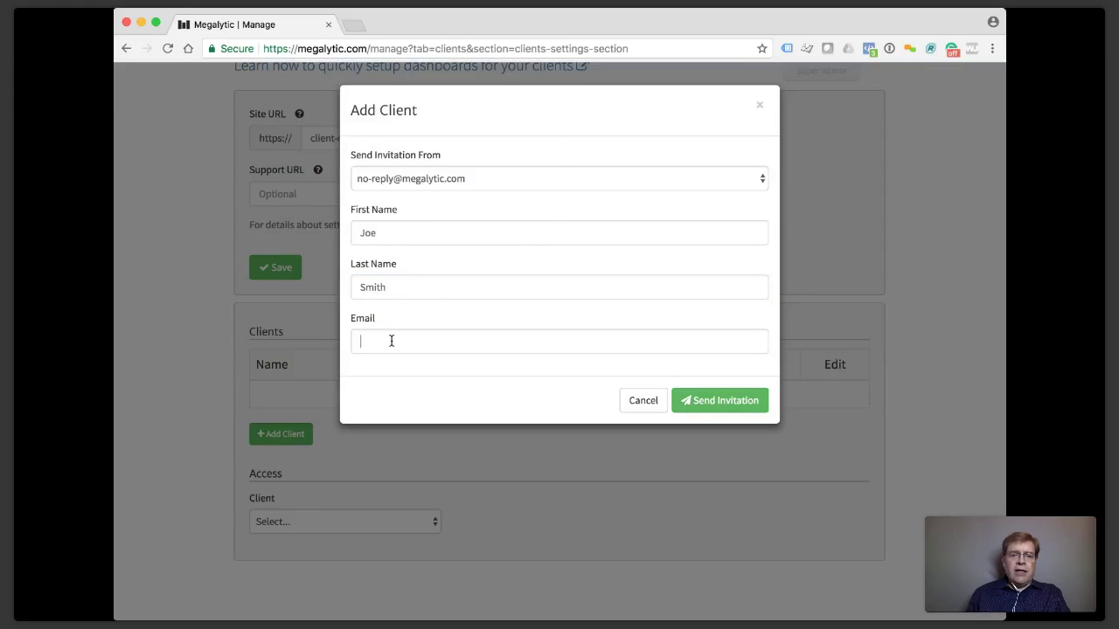
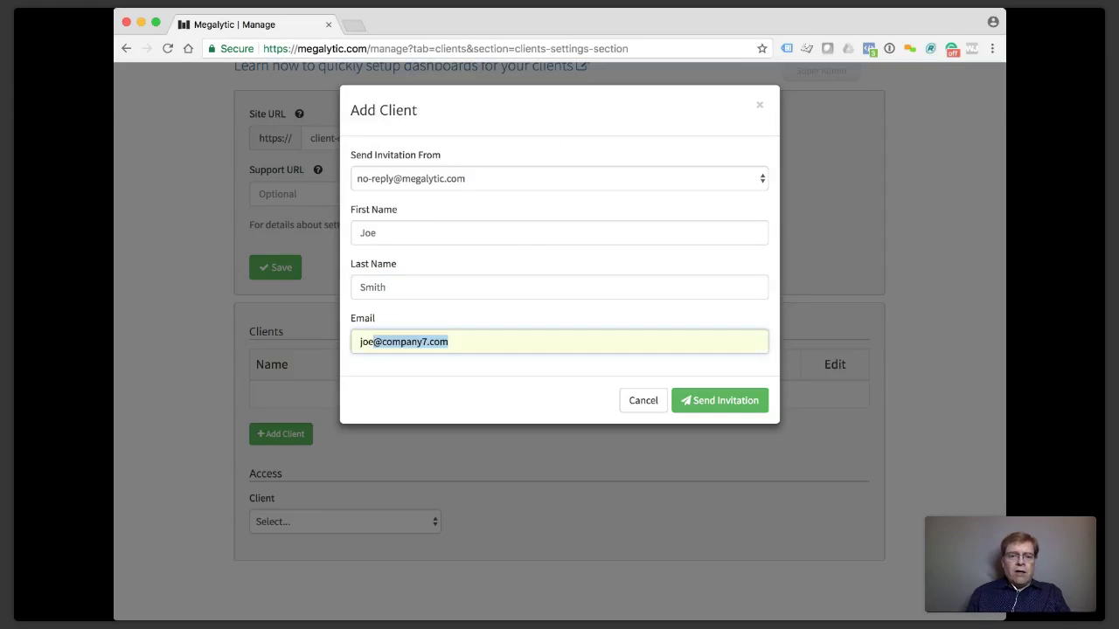
{"action": "left_click", "coordinate": [415, 368]}
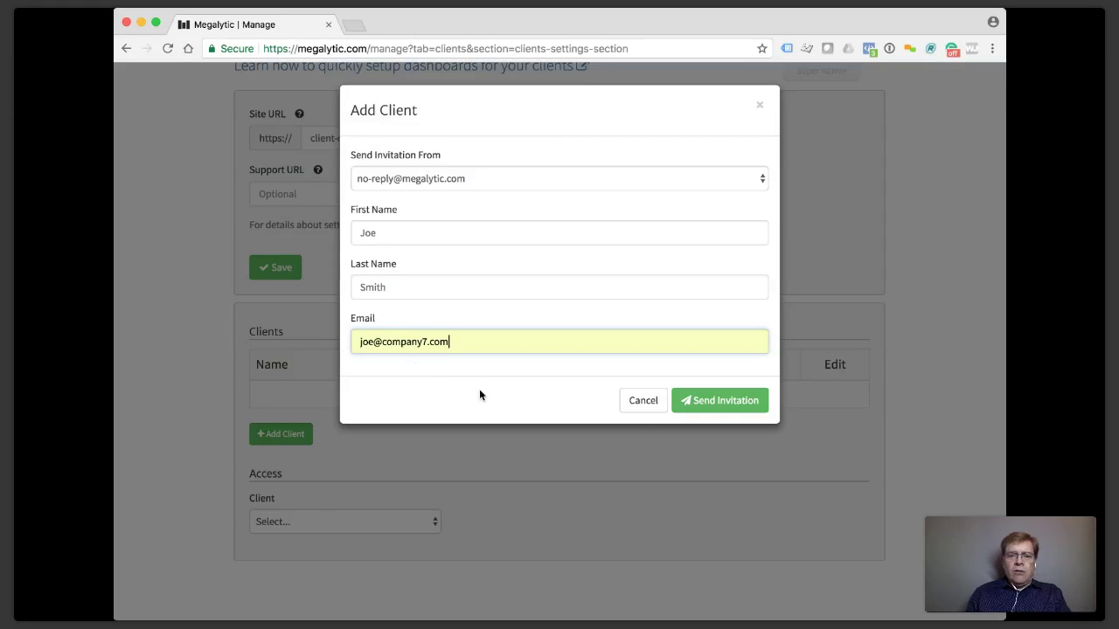
{"action": "left_click", "coordinate": [717, 402]}
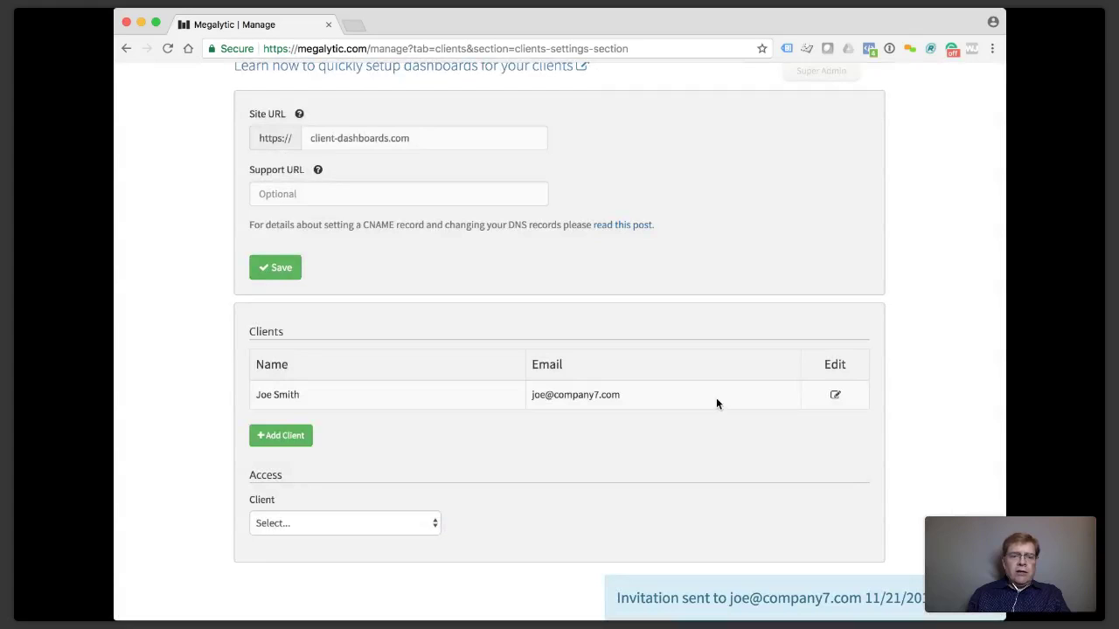
Select the new client under Access, tick AdWords Summary, and save the access.
{"action": "scroll", "coordinate": [417, 437], "scroll_direction": "down", "scroll_amount": 1}
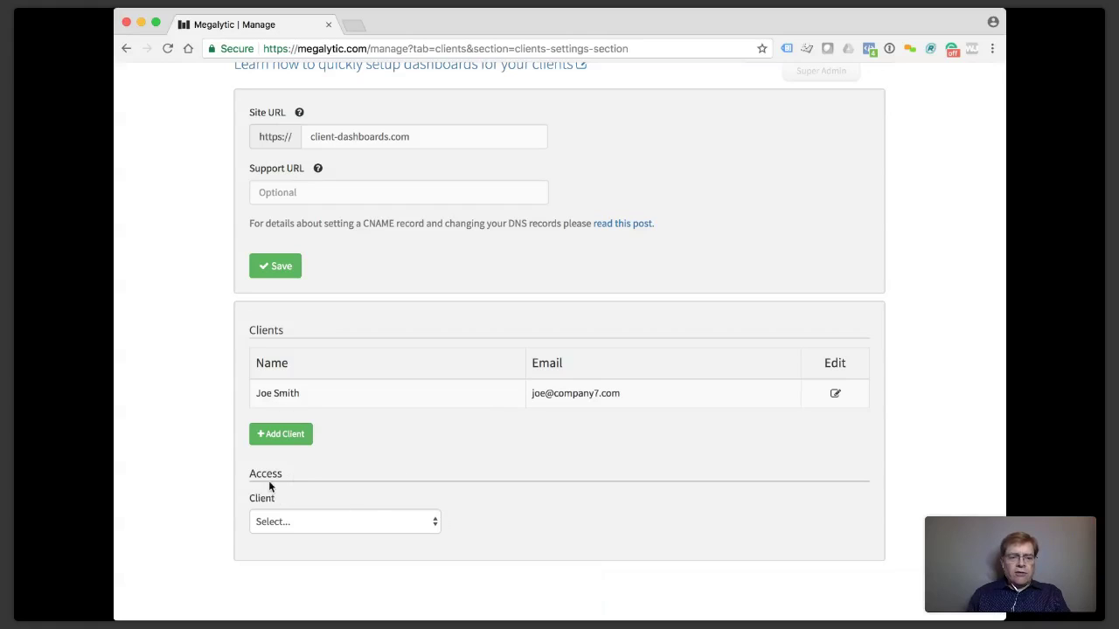
{"action": "left_click", "coordinate": [285, 518]}
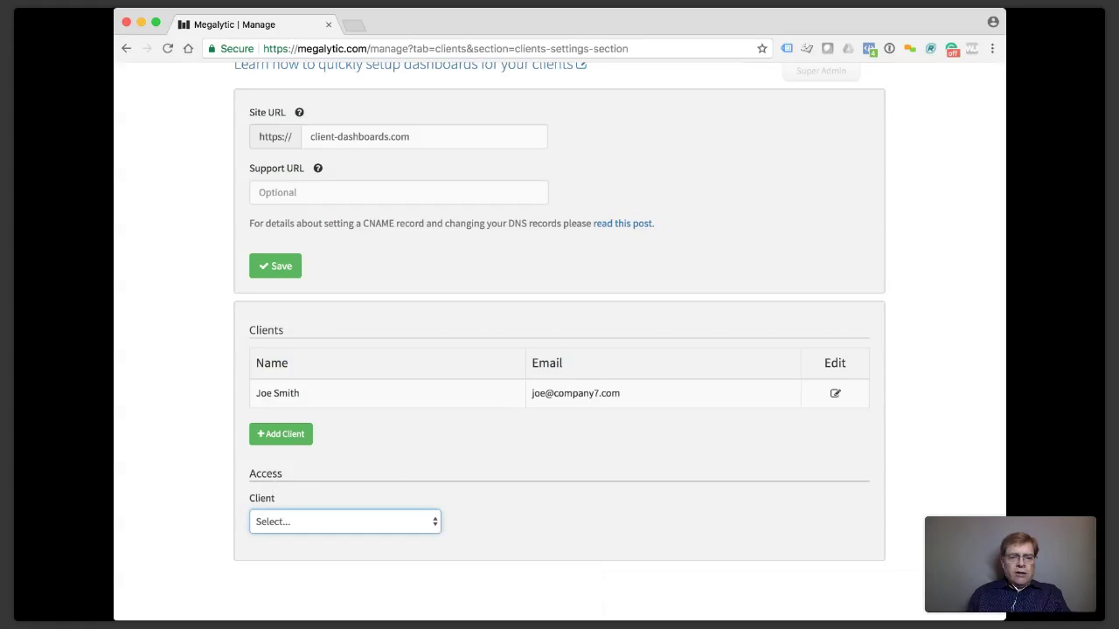
{"action": "scroll", "coordinate": [393, 458], "scroll_direction": "down", "scroll_amount": 5}
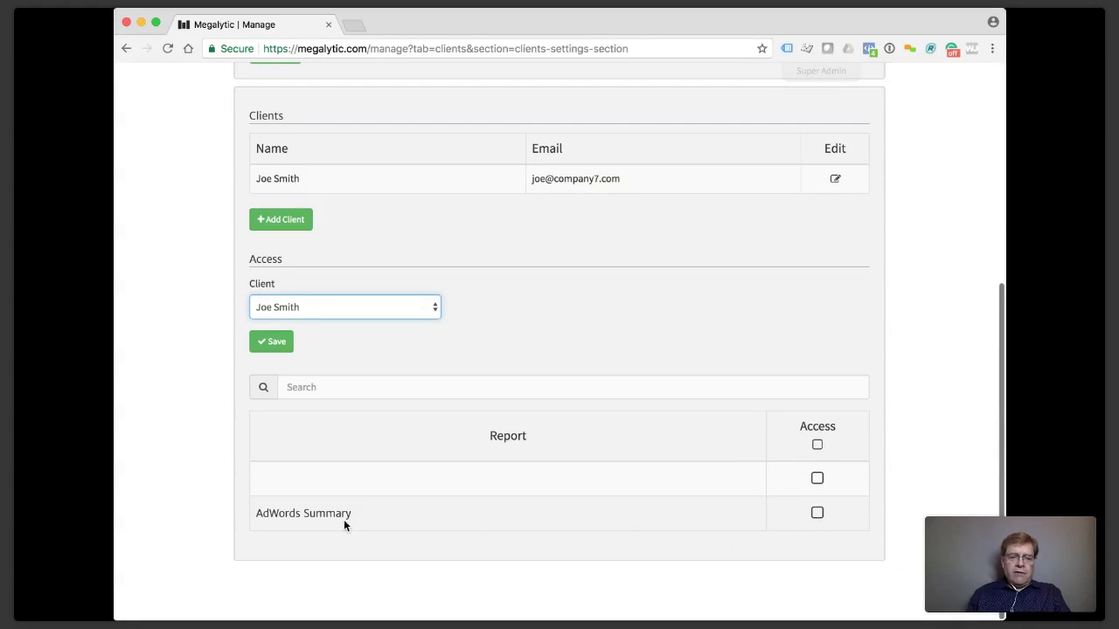
{"action": "left_click", "coordinate": [817, 514]}
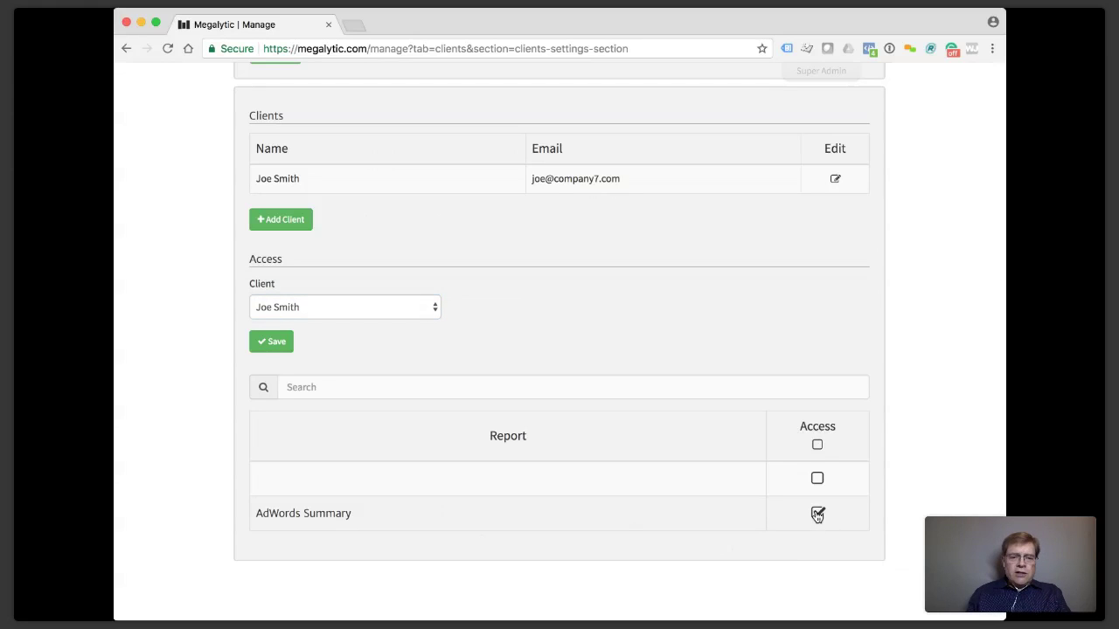
{"action": "scroll", "coordinate": [784, 466], "scroll_direction": "down", "scroll_amount": 2}
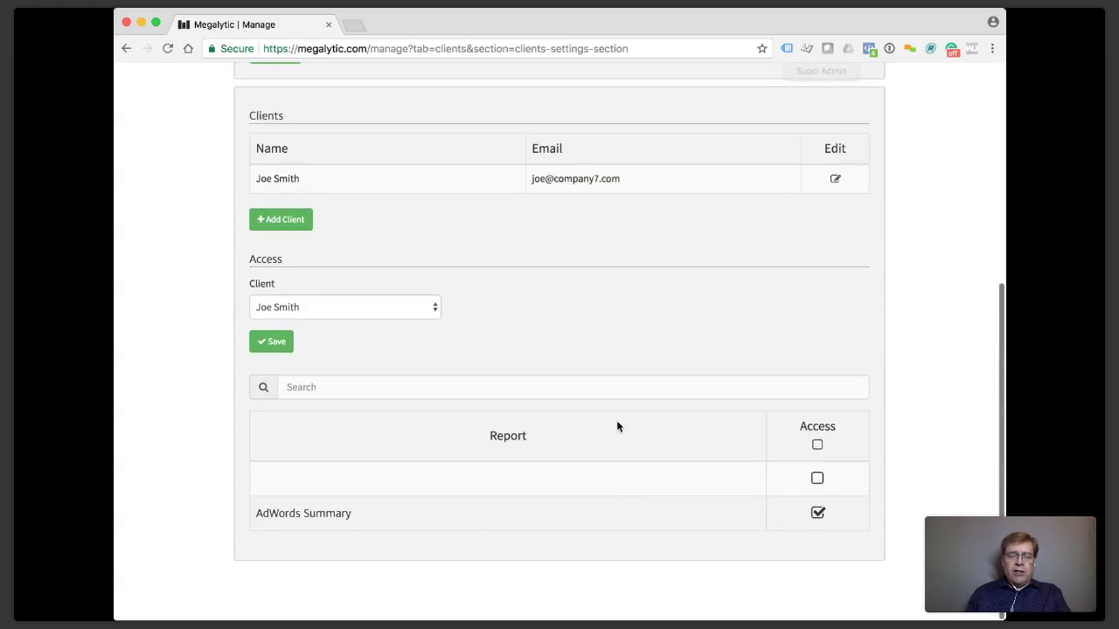
{"action": "left_click", "coordinate": [286, 347]}
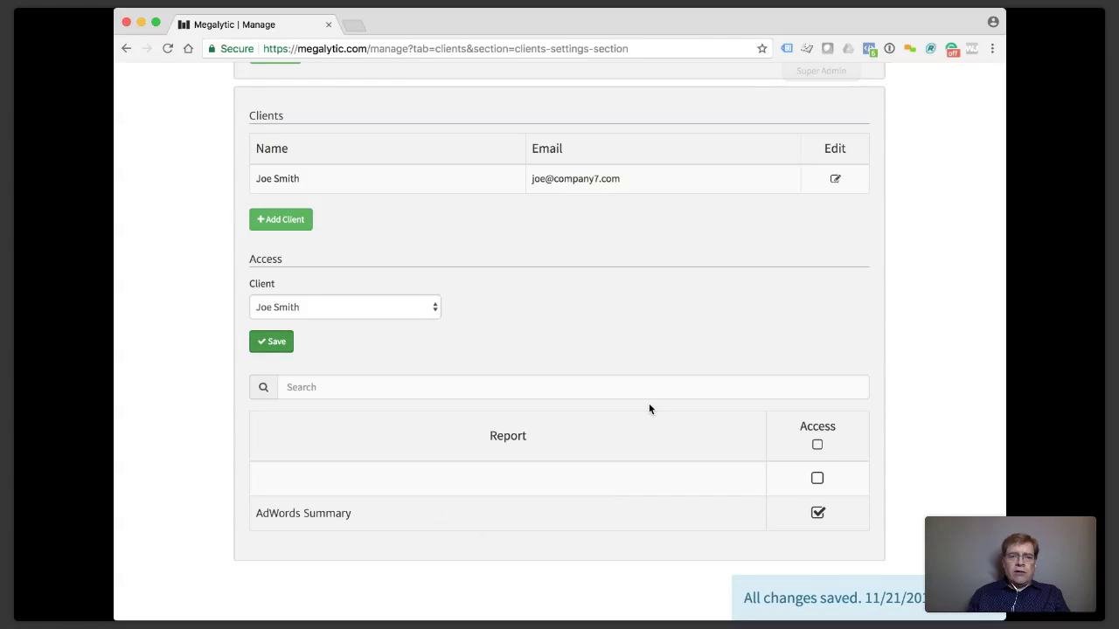
{"action": "scroll", "coordinate": [649, 406], "scroll_direction": "up", "scroll_amount": 3}
{"action": "scroll", "coordinate": [648, 407], "scroll_direction": "up", "scroll_amount": 5}
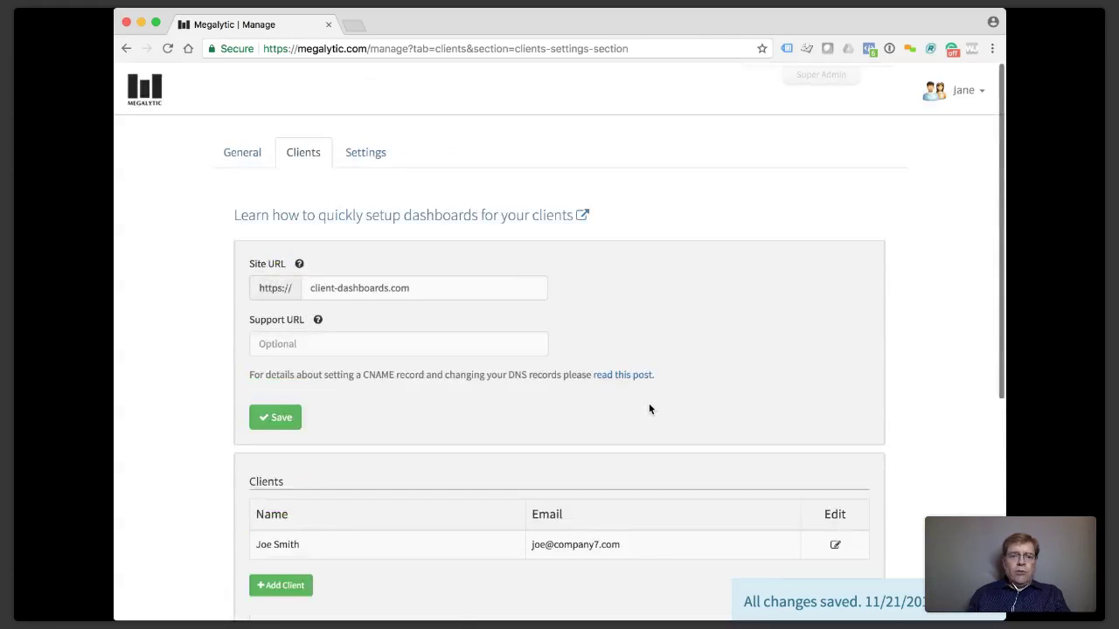
Go back to the reports dashboard via the Megalytic logo and open the user account menu.
{"action": "left_click", "coordinate": [141, 77]}
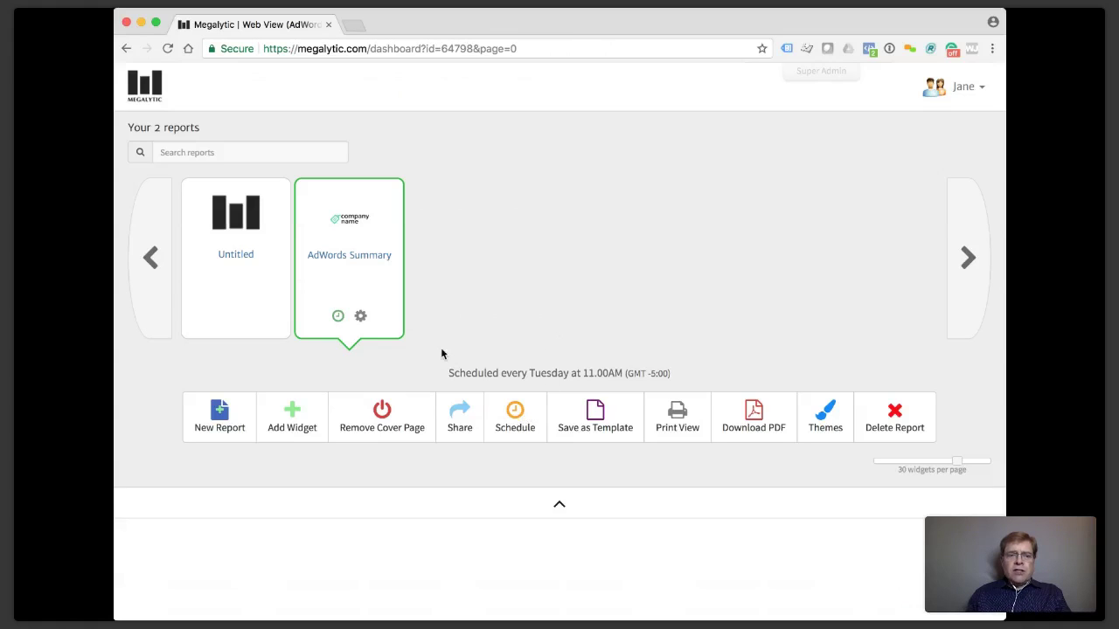
{"action": "left_click", "coordinate": [961, 91]}
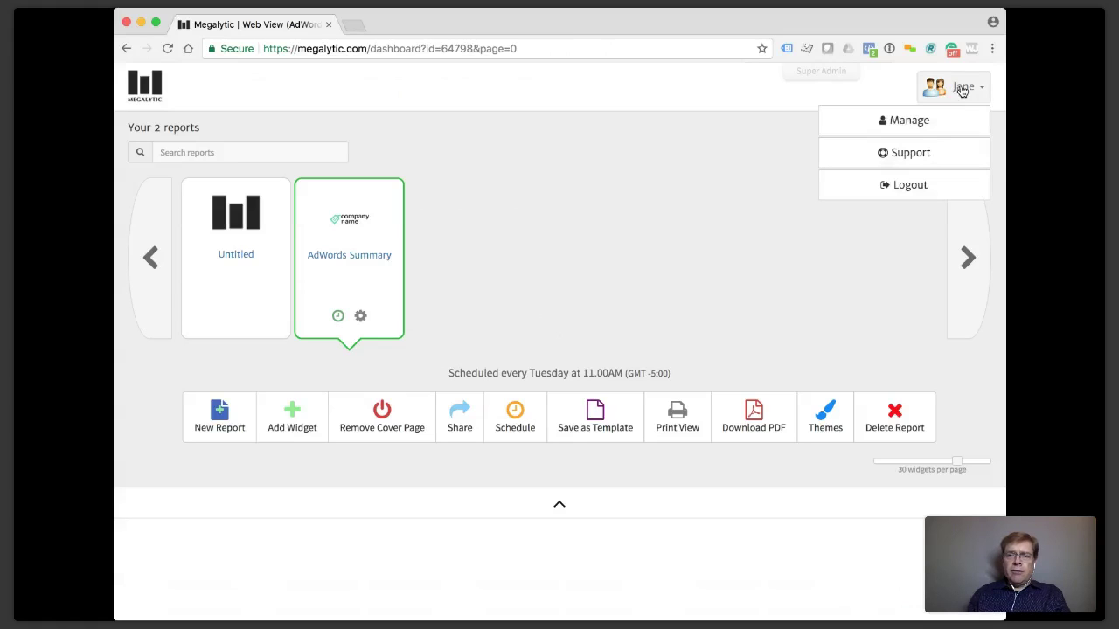
Open Manage > Settings and inspect the Mail From Address (Reports) sender field.
{"action": "left_click", "coordinate": [914, 123]}
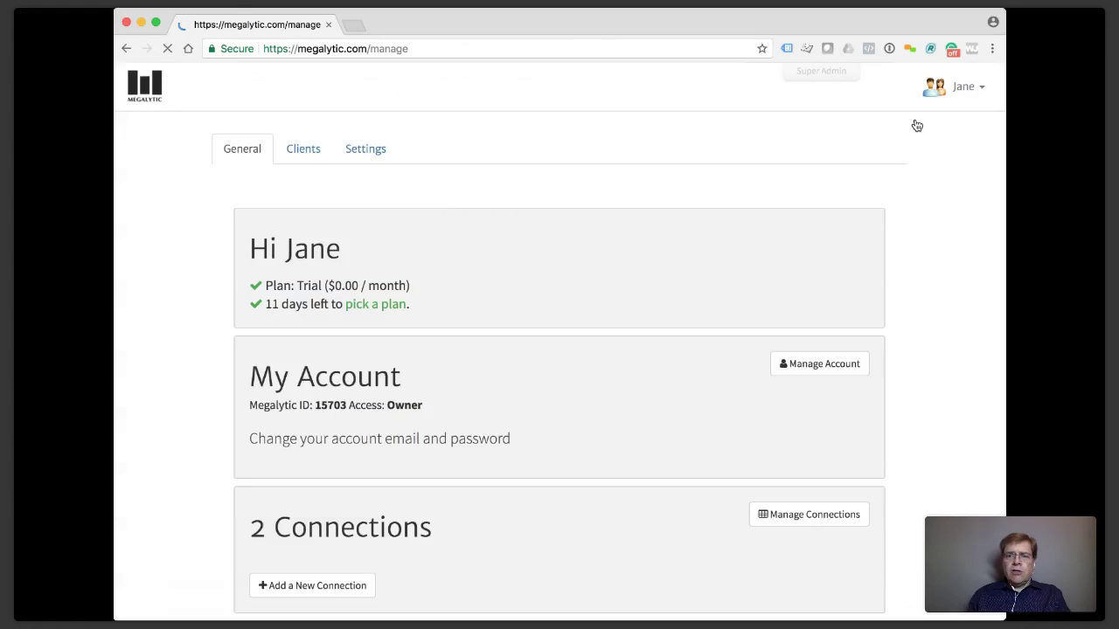
{"action": "left_click", "coordinate": [358, 153]}
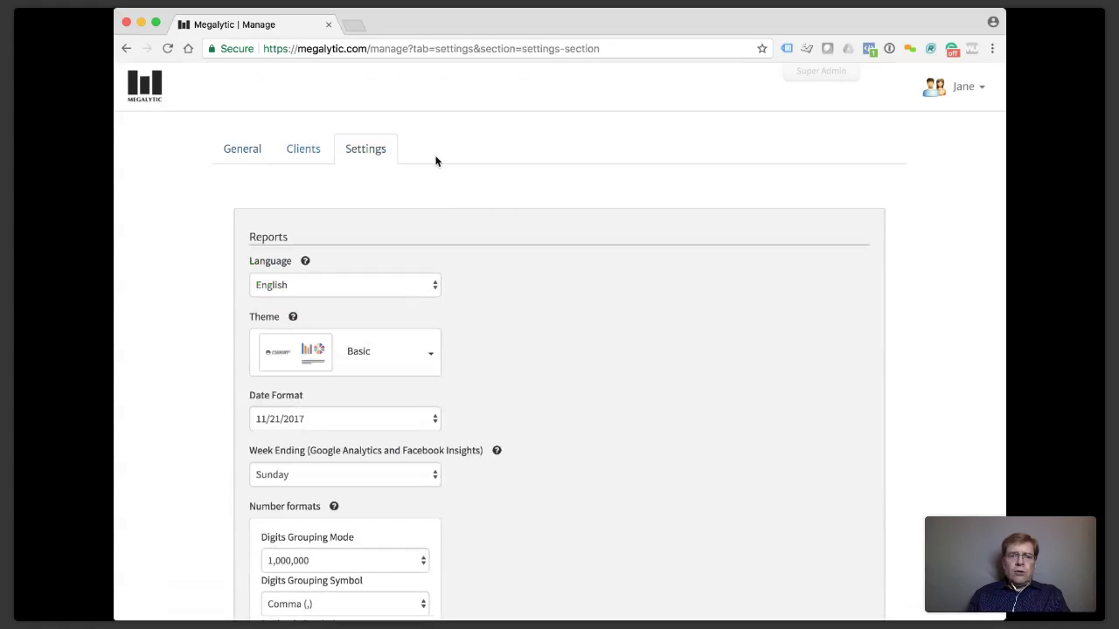
{"action": "scroll", "coordinate": [381, 152], "scroll_direction": "down", "scroll_amount": 10}
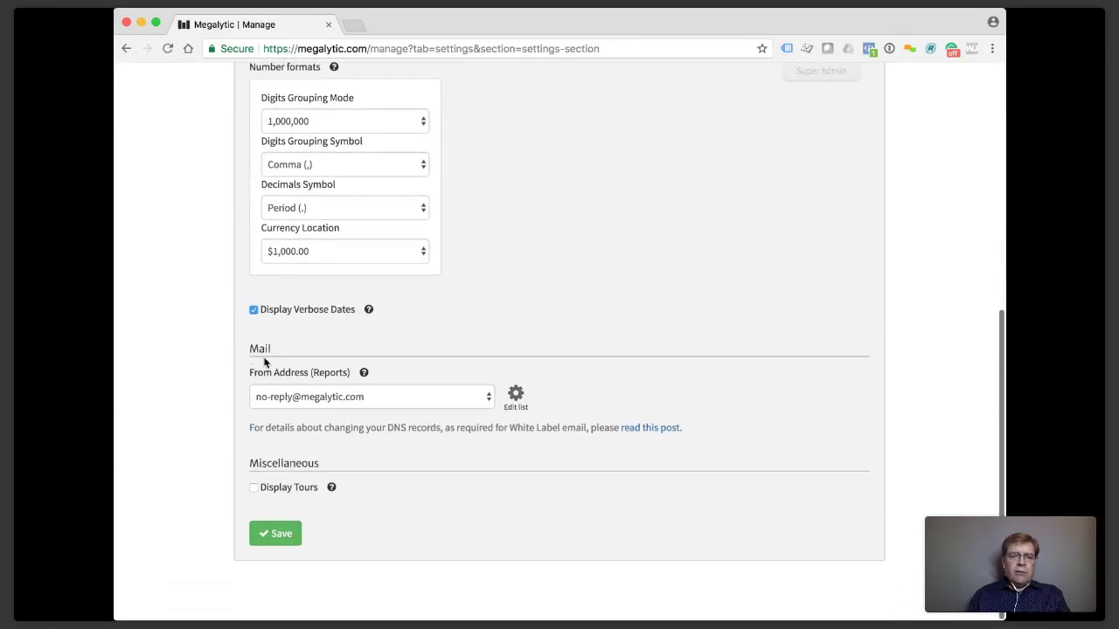
{"action": "left_click", "coordinate": [306, 399]}
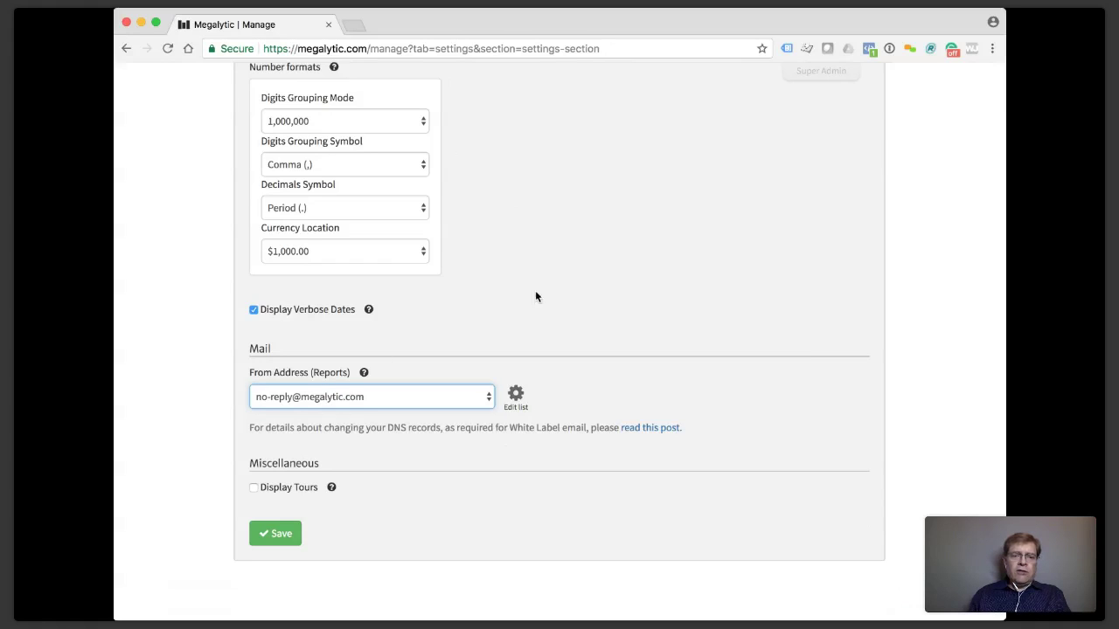
{"action": "left_click", "coordinate": [515, 396]}
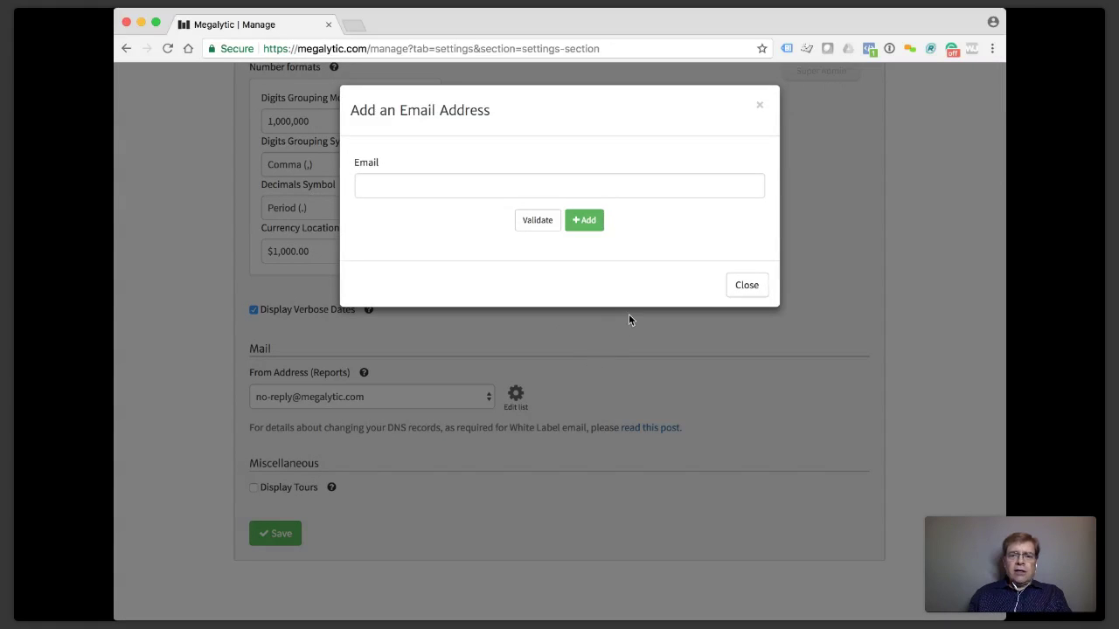
{"action": "left_click", "coordinate": [485, 187]}
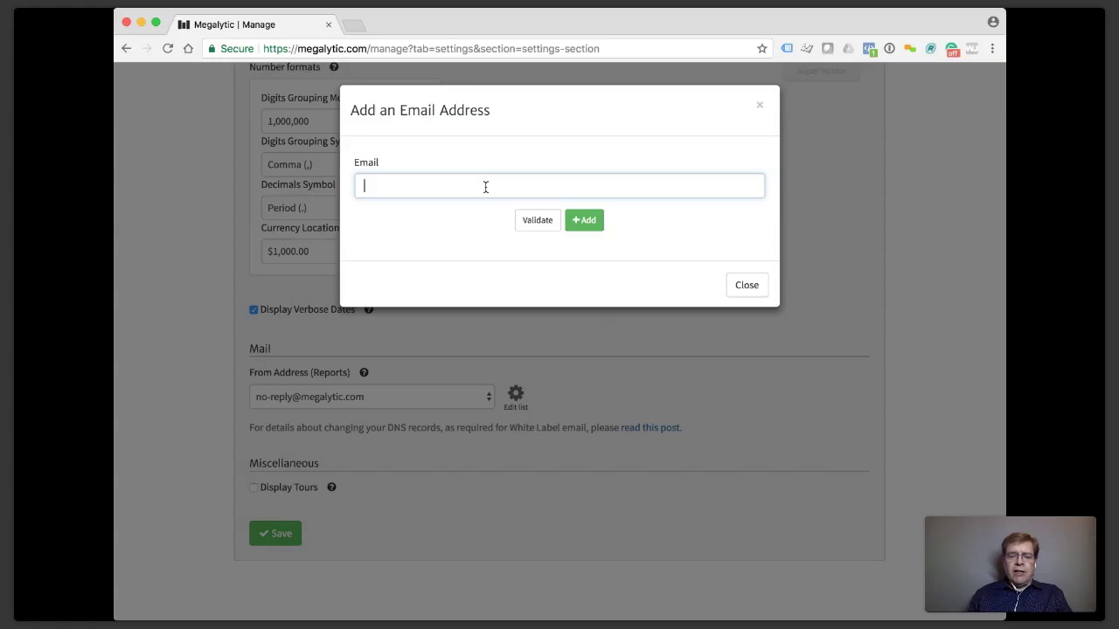
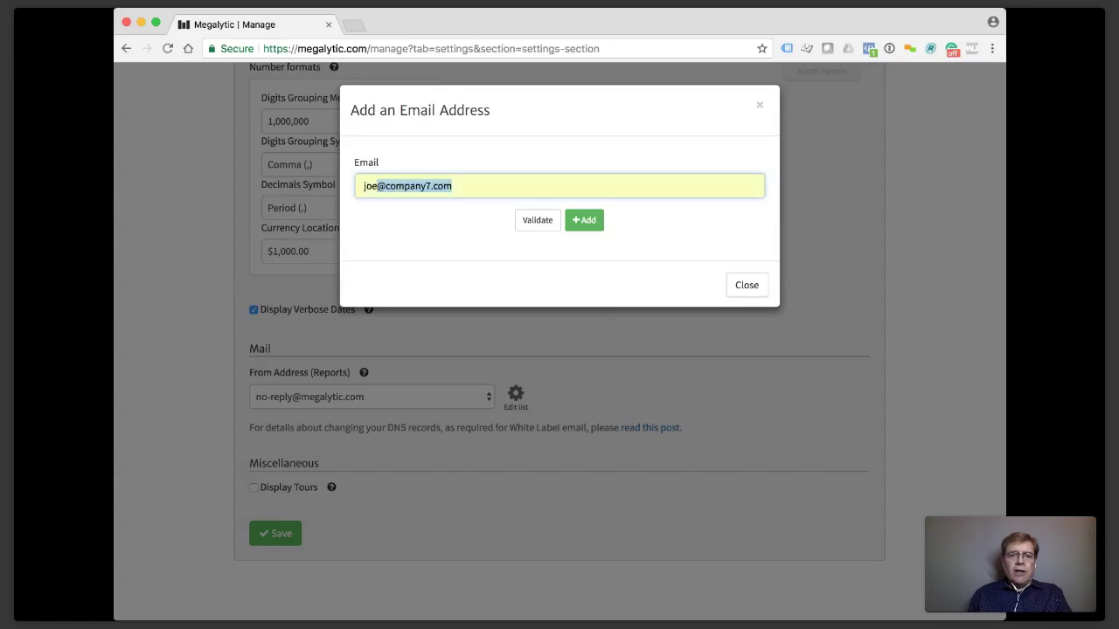
{"action": "left_click", "coordinate": [491, 220]}
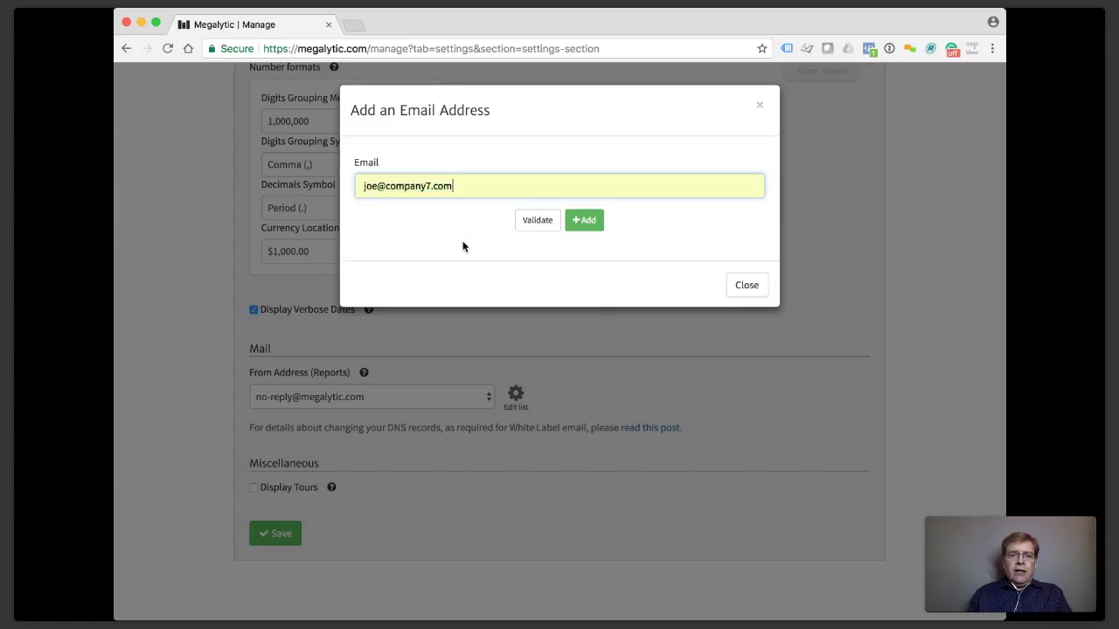
{"action": "left_click", "coordinate": [530, 225]}
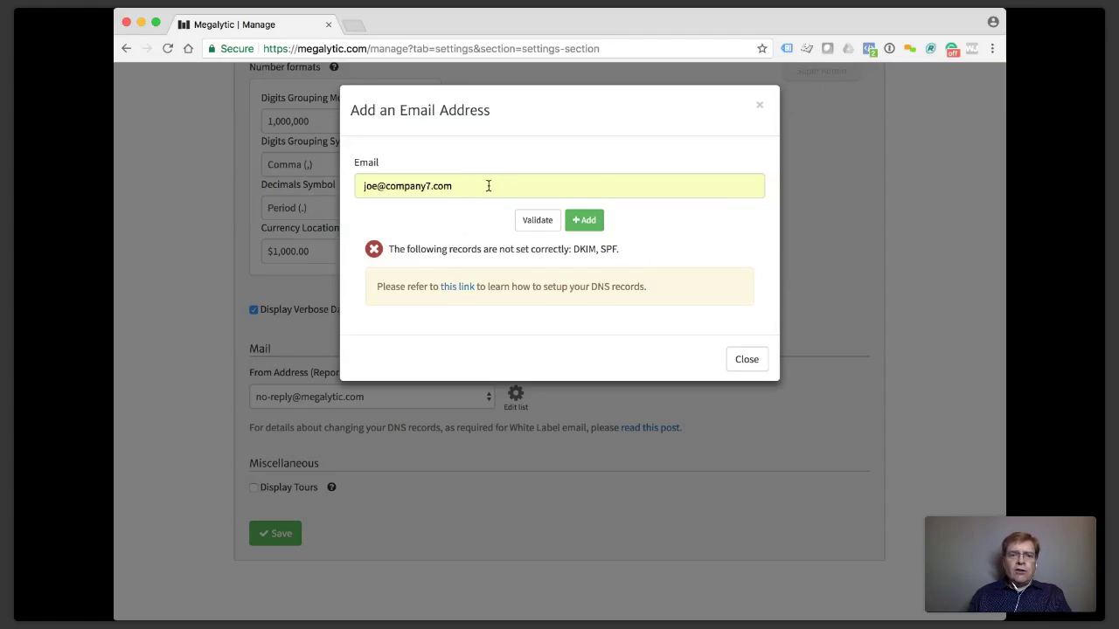
{"action": "left_click", "coordinate": [757, 107]}
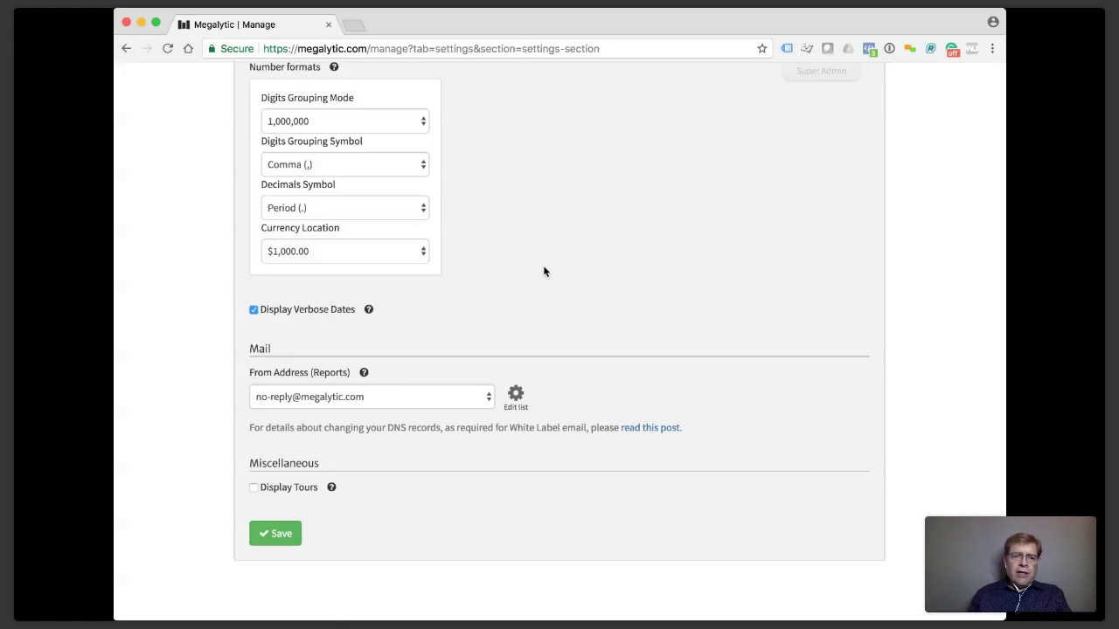
Switch to the General tab to view the trial plan, connections and scheduled-report summaries.
{"action": "scroll", "coordinate": [543, 271], "scroll_direction": "up", "scroll_amount": 10}
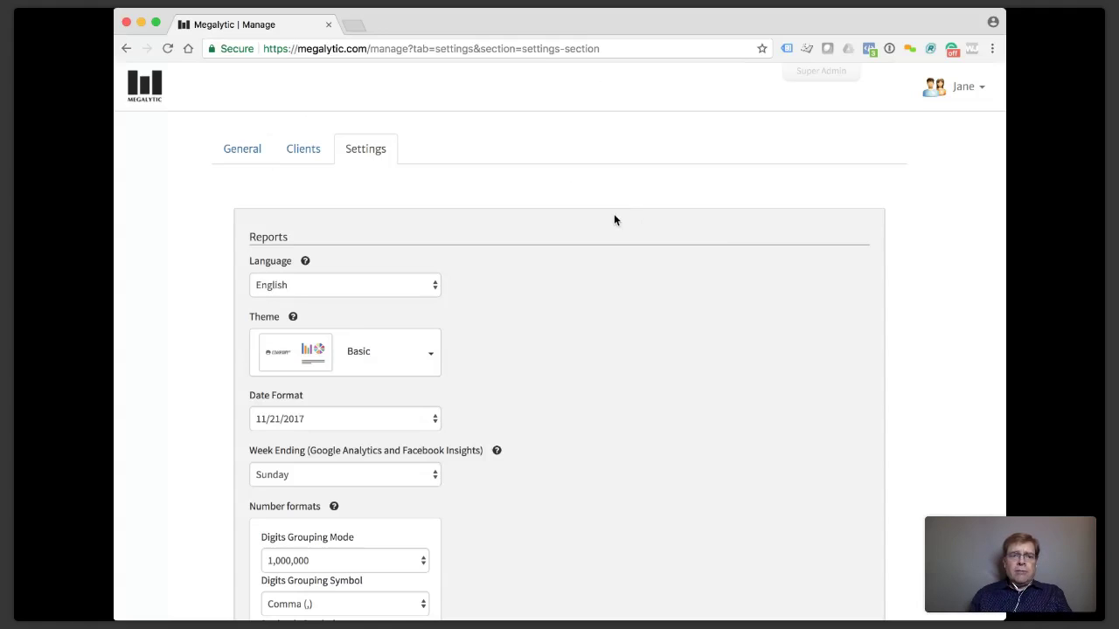
{"action": "left_click", "coordinate": [244, 151]}
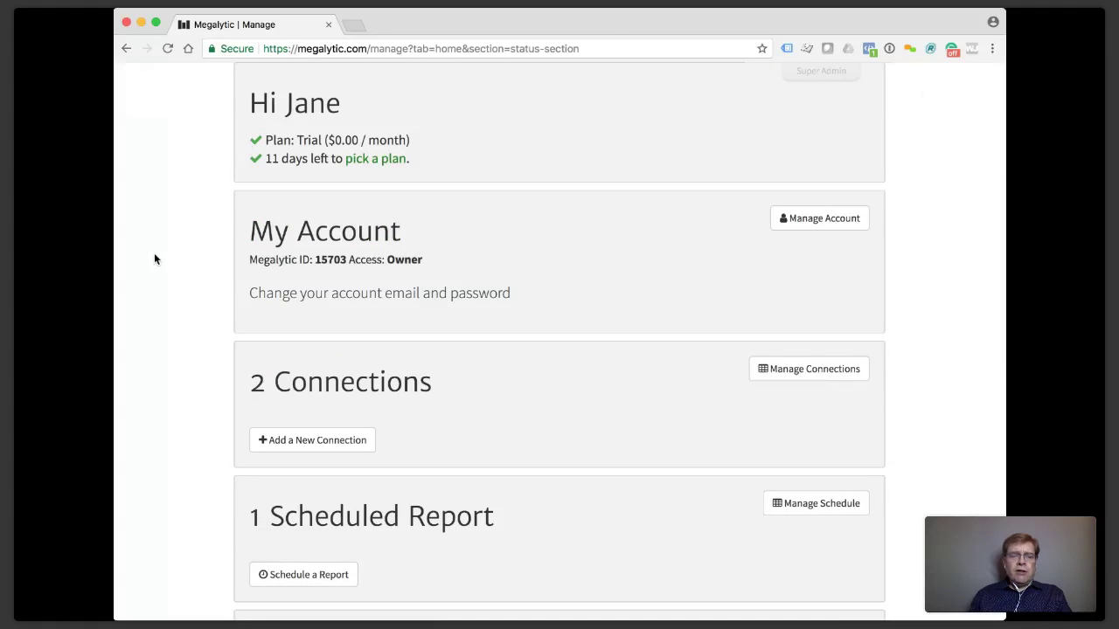
{"action": "scroll", "coordinate": [154, 259], "scroll_direction": "up", "scroll_amount": 3}
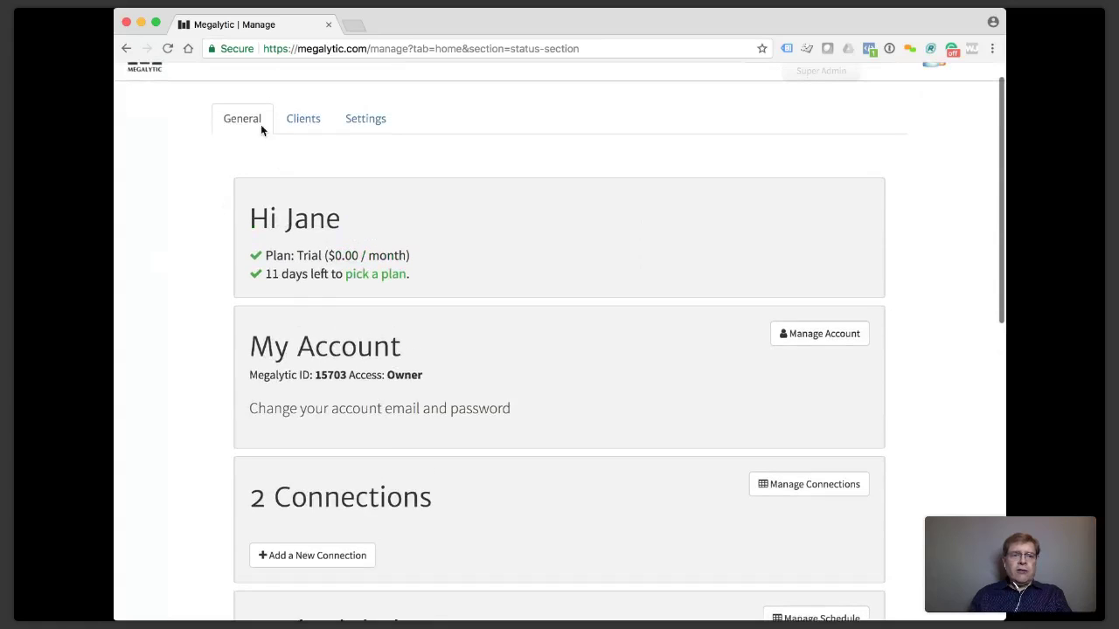
{"action": "scroll", "coordinate": [170, 191], "scroll_direction": "down", "scroll_amount": 3}
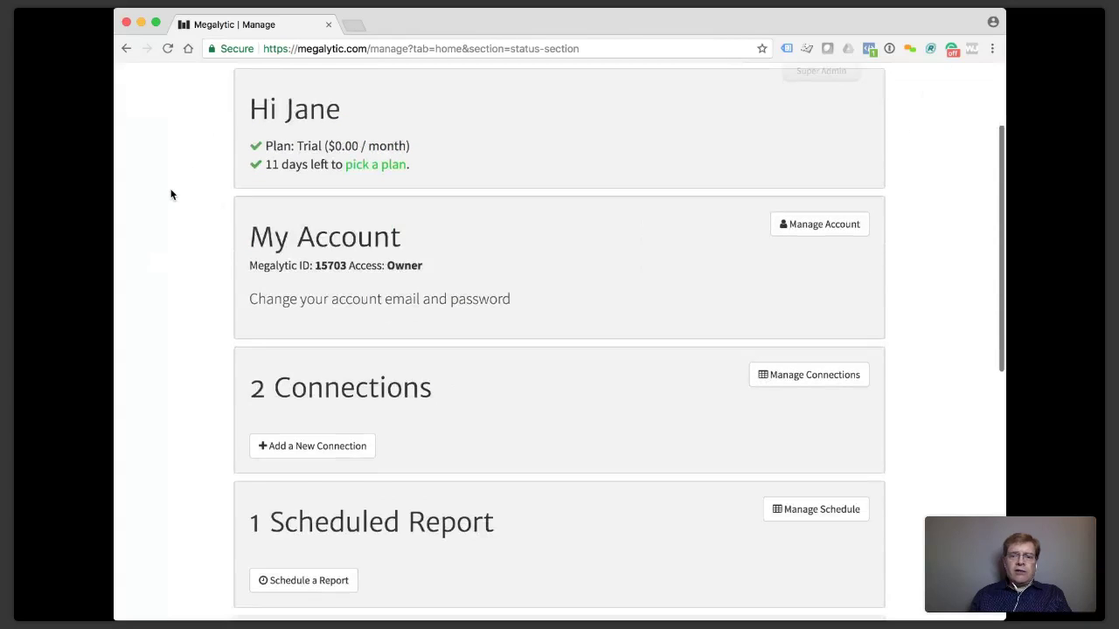
Expand Manage Account, review the profile form and save the My Account details.
{"action": "left_click", "coordinate": [814, 231]}
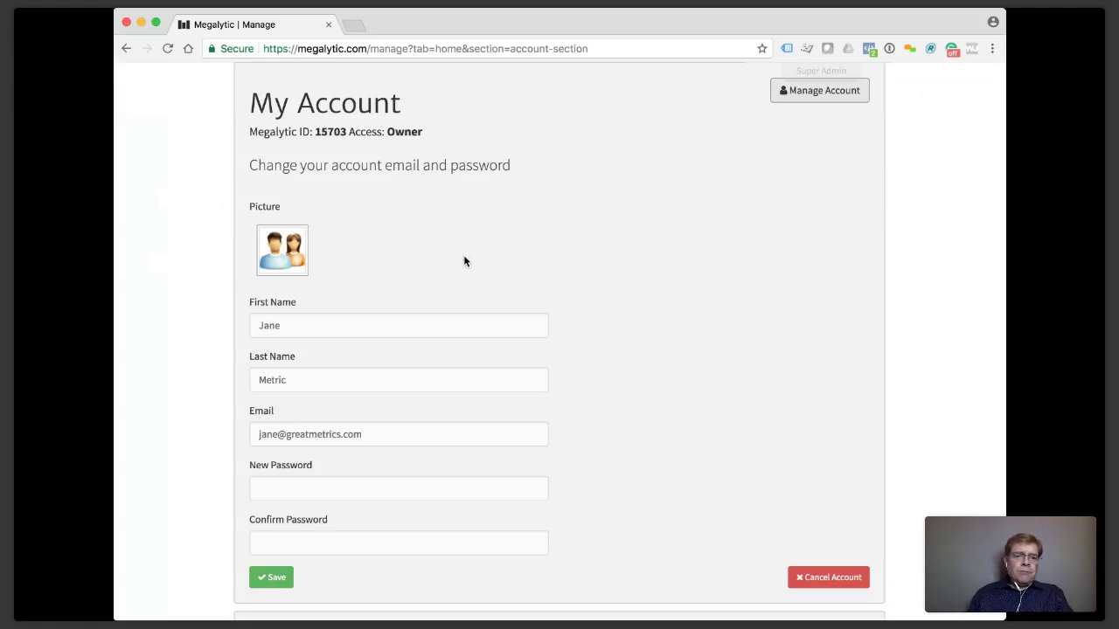
{"action": "scroll", "coordinate": [463, 260], "scroll_direction": "down", "scroll_amount": 2}
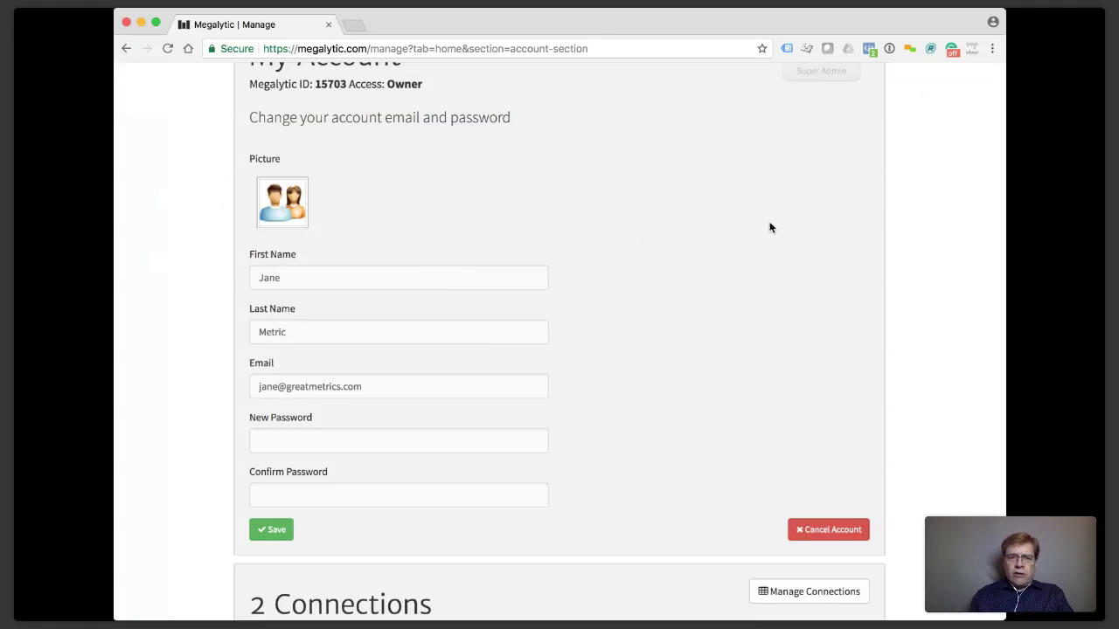
{"action": "scroll", "coordinate": [781, 245], "scroll_direction": "down", "scroll_amount": 1}
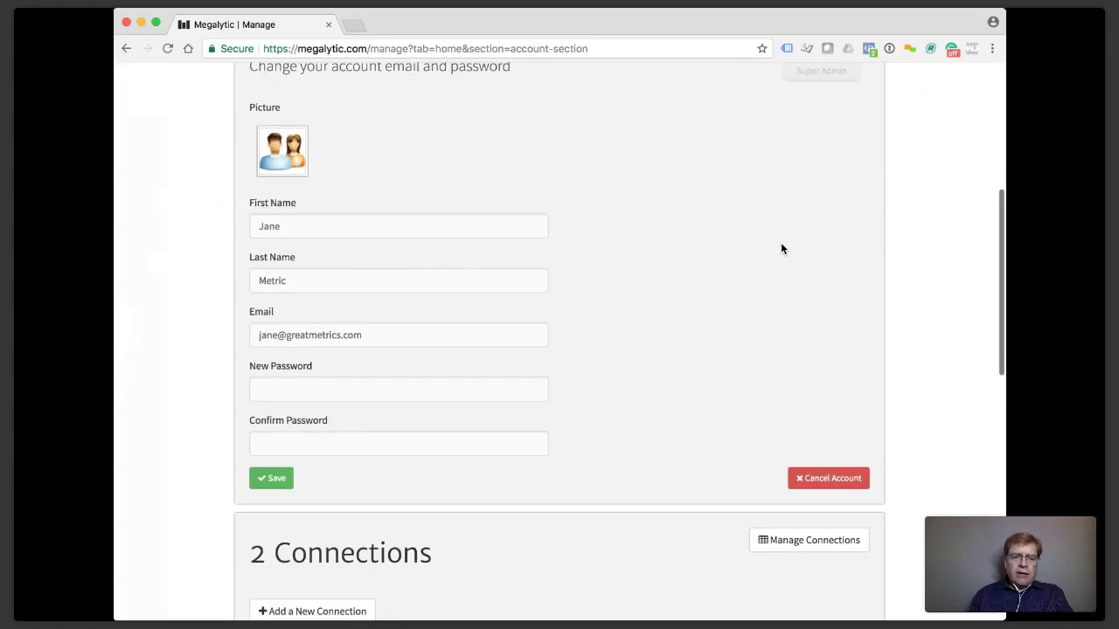
{"action": "scroll", "coordinate": [780, 248], "scroll_direction": "up", "scroll_amount": 2}
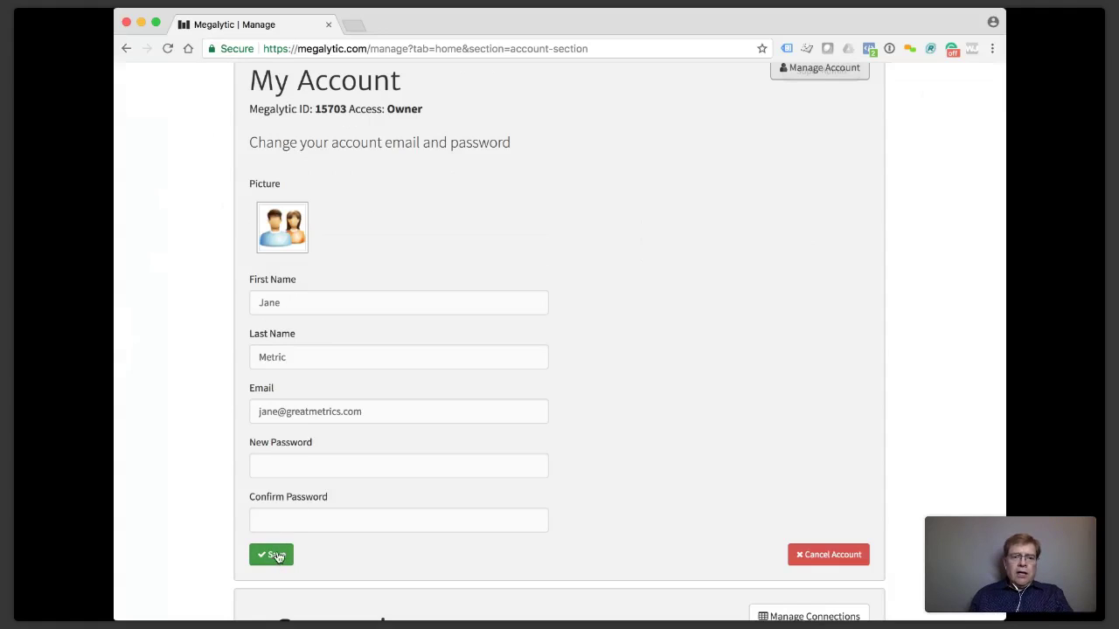
{"action": "left_click", "coordinate": [277, 557]}
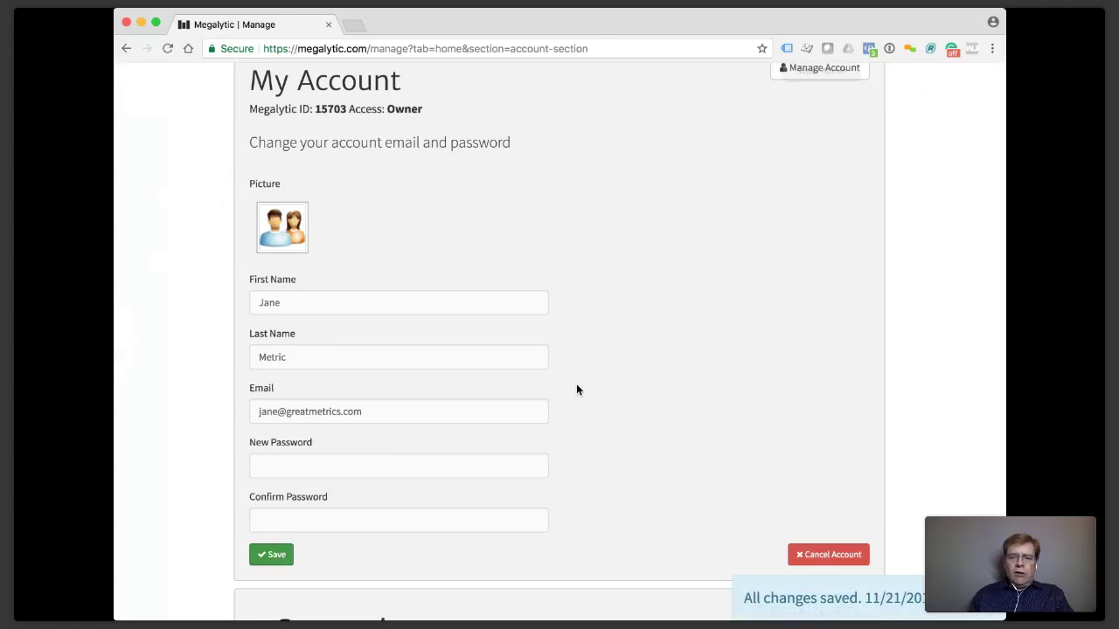
Collapse the account details form and scroll down to the Users section.
{"action": "scroll", "coordinate": [576, 390], "scroll_direction": "up", "scroll_amount": 2}
{"action": "scroll", "coordinate": [576, 390], "scroll_direction": "down", "scroll_amount": 5}
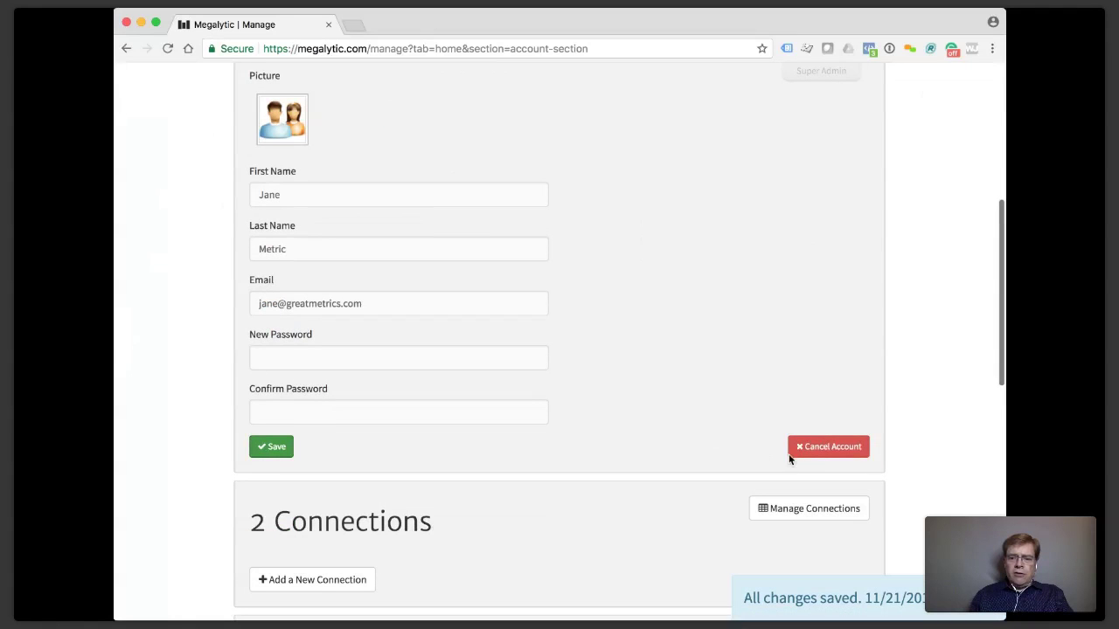
{"action": "scroll", "coordinate": [621, 411], "scroll_direction": "up", "scroll_amount": 3}
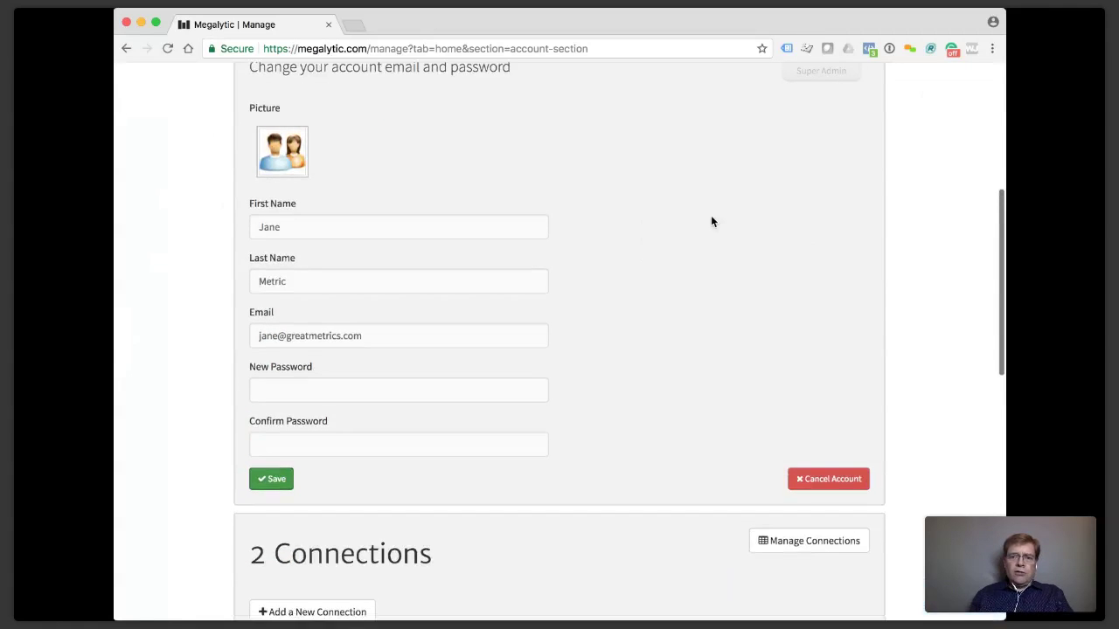
{"action": "left_click", "coordinate": [822, 108]}
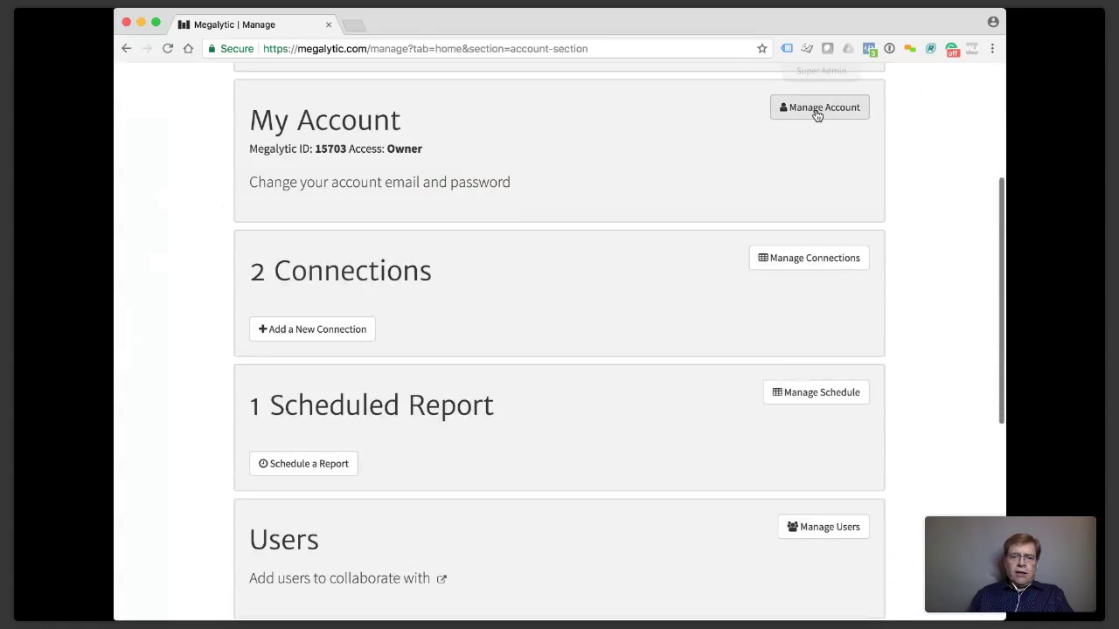
{"action": "scroll", "coordinate": [549, 242], "scroll_direction": "down", "scroll_amount": 7}
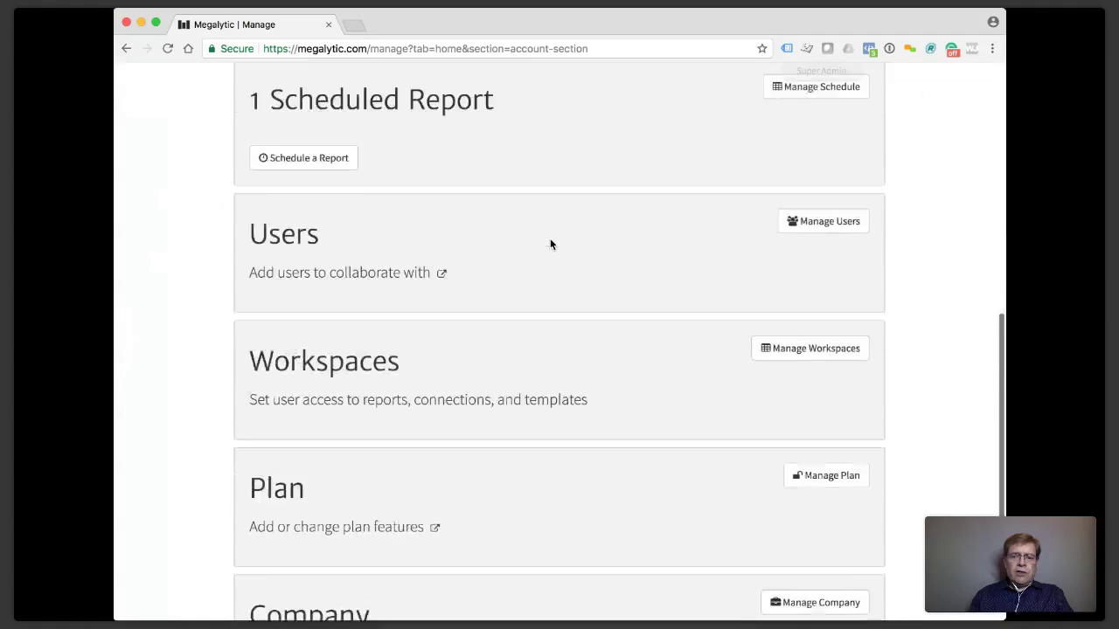
Start adding a new user and enter their first name, last name and e-mail address.
{"action": "left_click", "coordinate": [822, 204]}
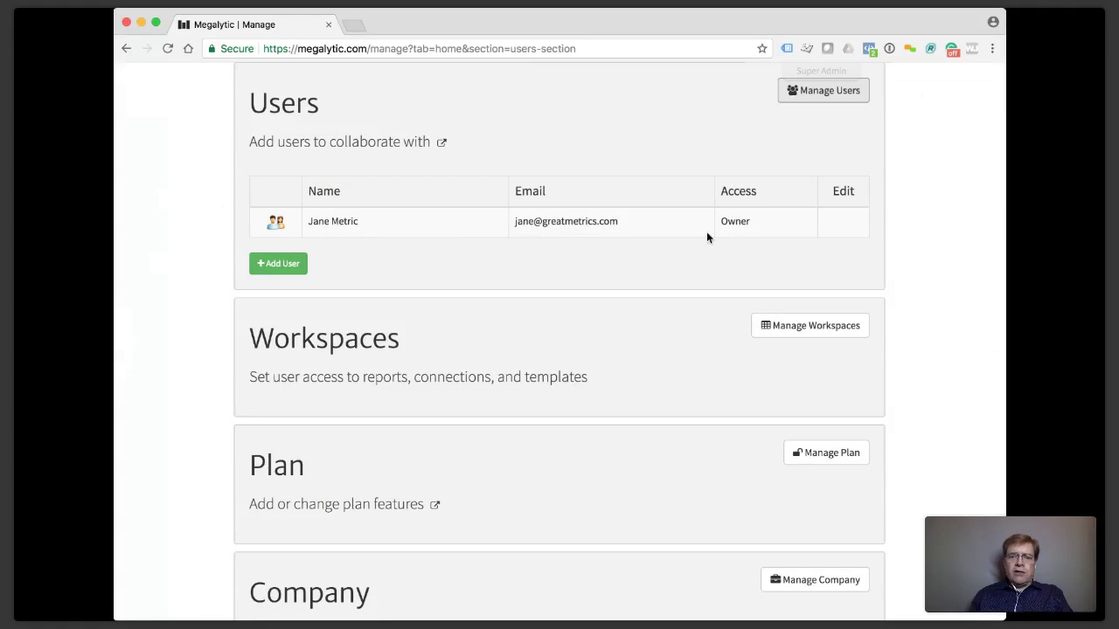
{"action": "left_click", "coordinate": [279, 267]}
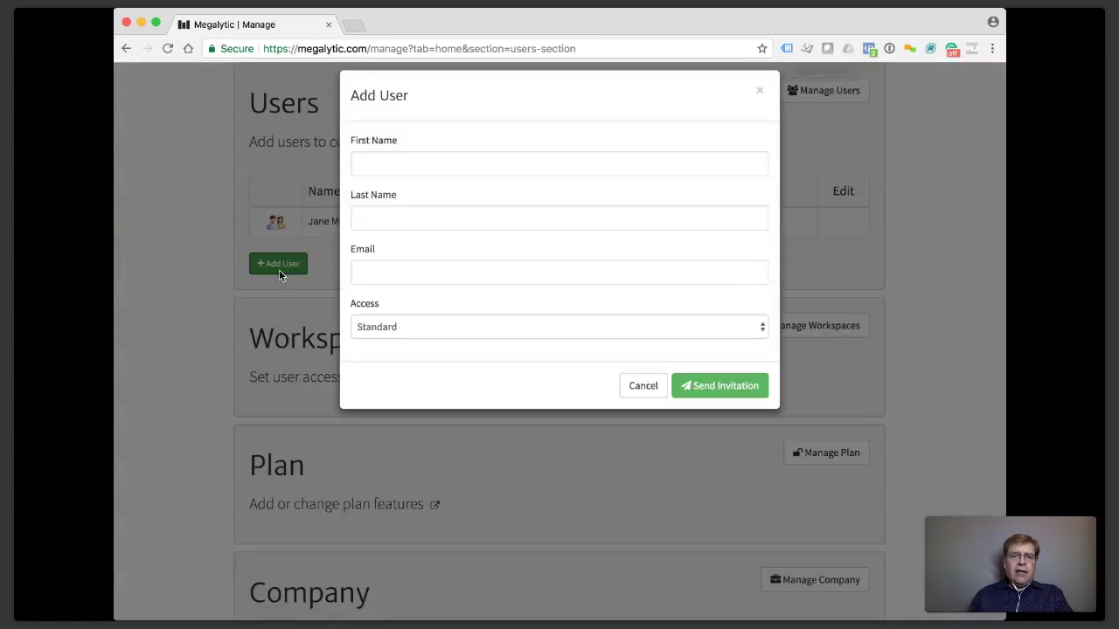
{"action": "type", "text": "Joe"}
{"action": "key", "text": "Tab"}
{"action": "type", "text": "Metric"}
{"action": "key", "text": "Tab"}
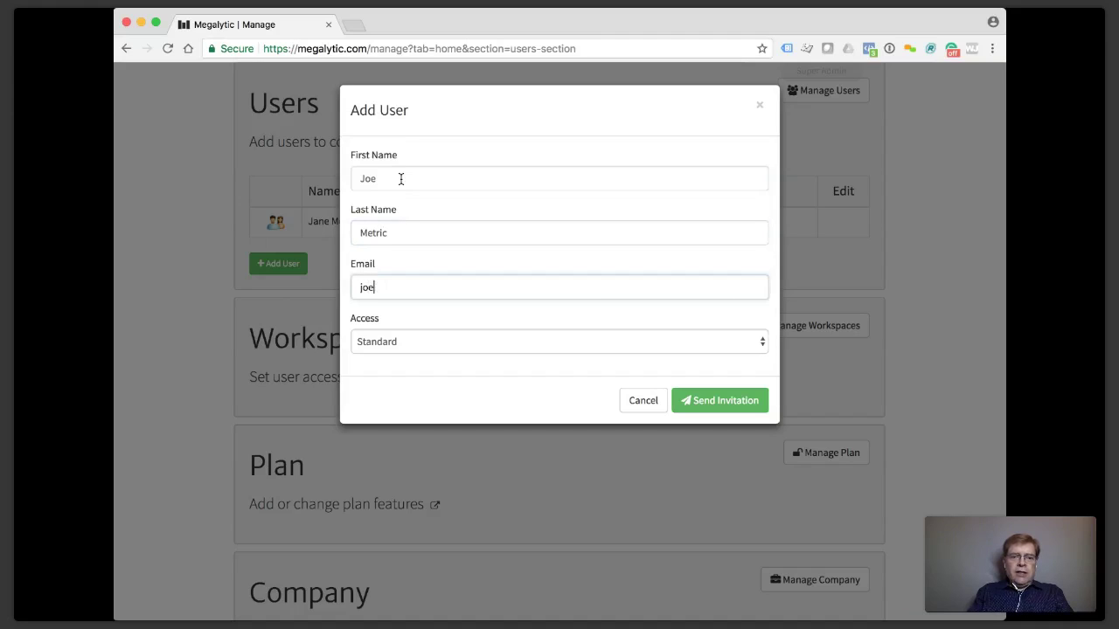
{"action": "key", "text": "Right"}
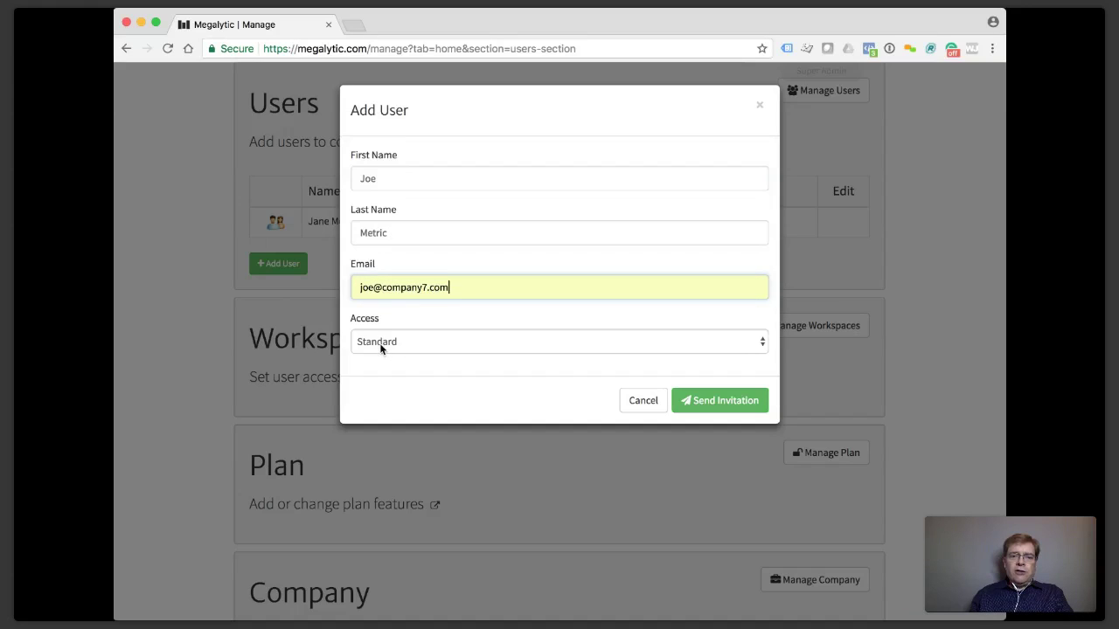
Set the new user's access level to Standard and send the invitation.
{"action": "key", "text": "Tab"}
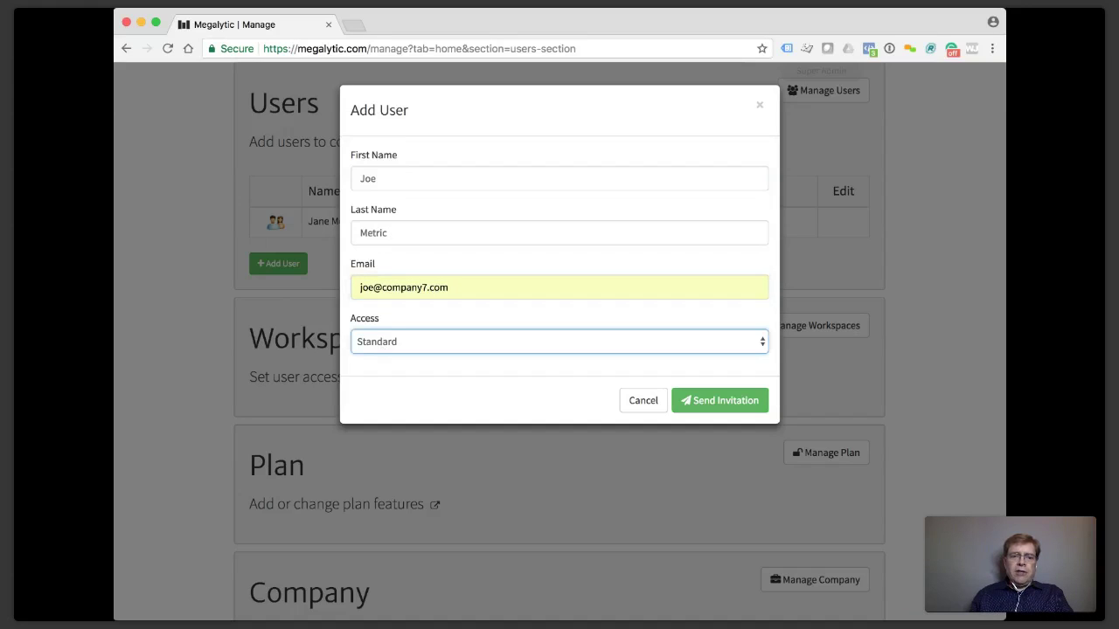
{"action": "left_click", "coordinate": [410, 355]}
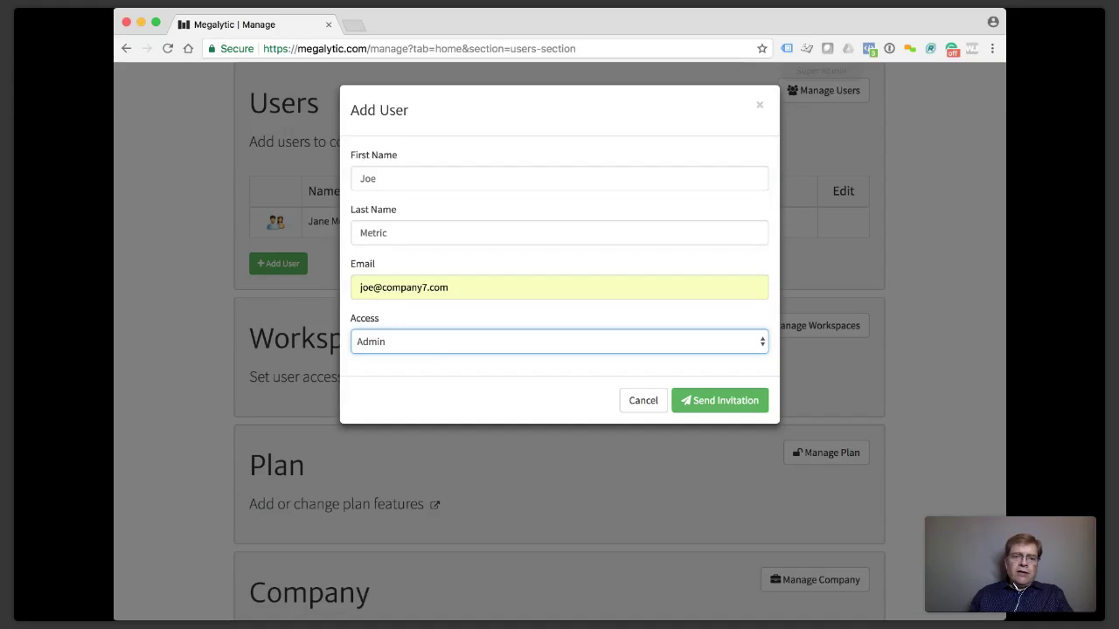
{"action": "key", "text": "Up"}
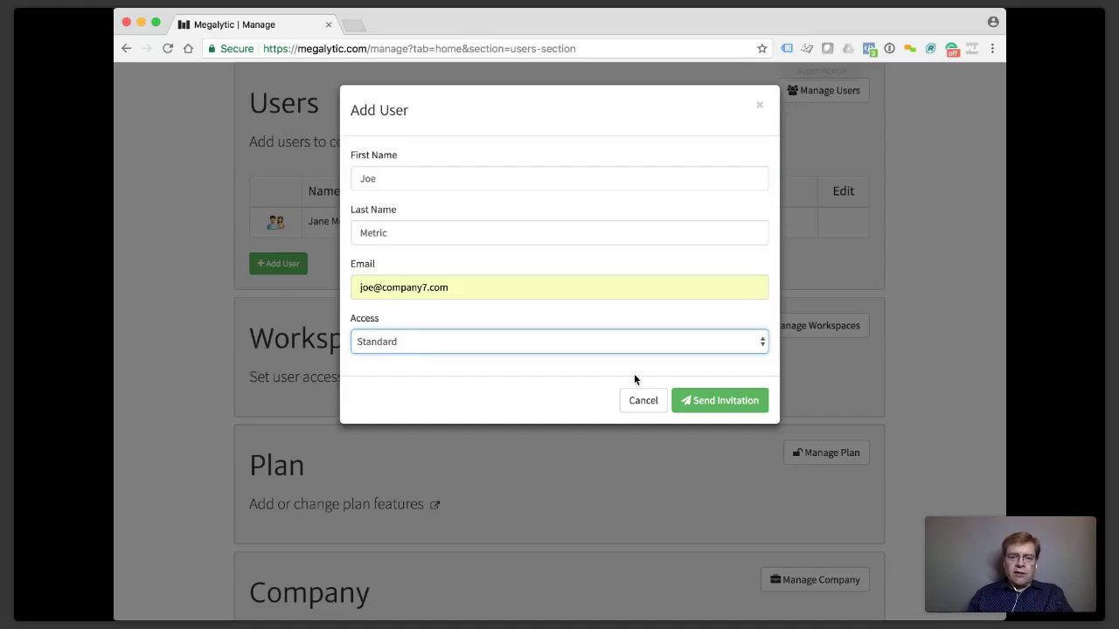
{"action": "left_click", "coordinate": [735, 399]}
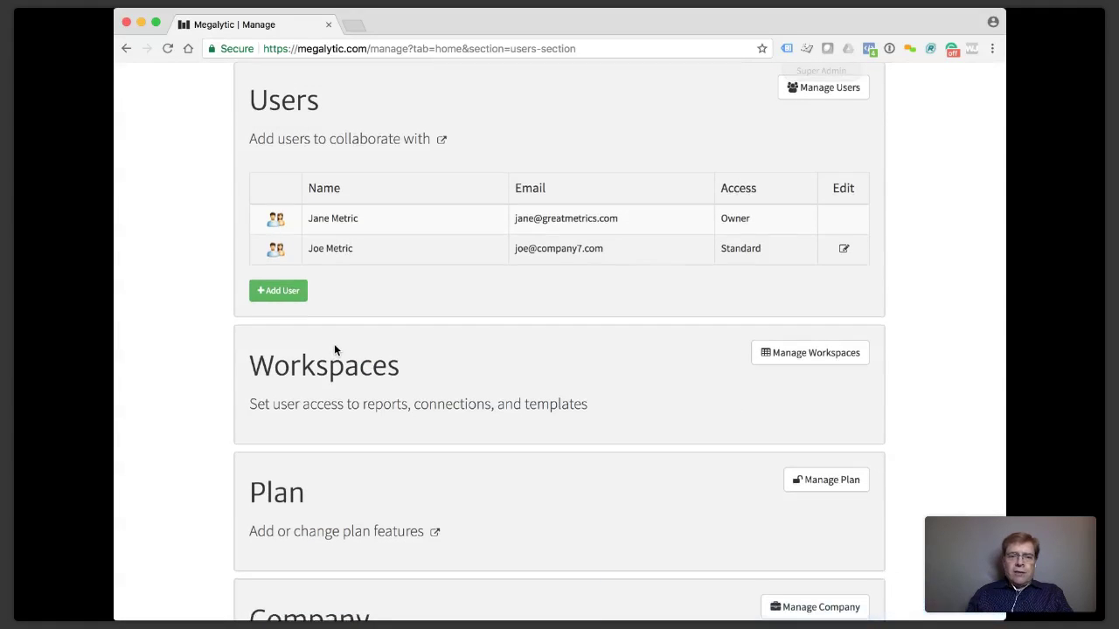
In Workspaces, give the invited user Reports access to AdWords Summary and save.
{"action": "scroll", "coordinate": [334, 350], "scroll_direction": "down", "scroll_amount": 2}
{"action": "scroll", "coordinate": [366, 280], "scroll_direction": "down", "scroll_amount": 1}
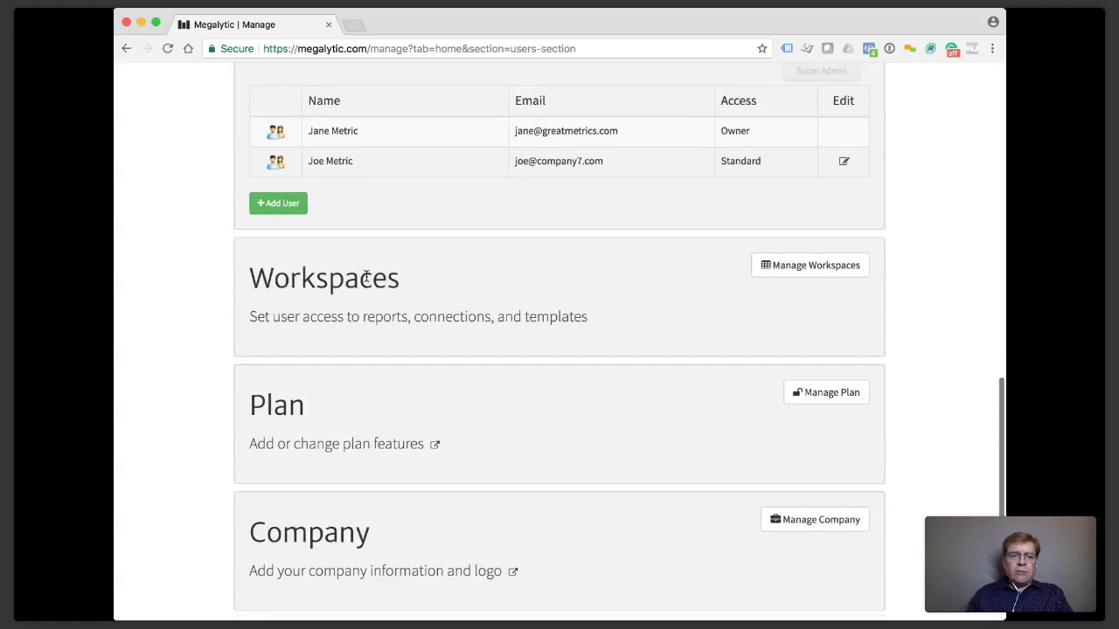
{"action": "left_click", "coordinate": [833, 275]}
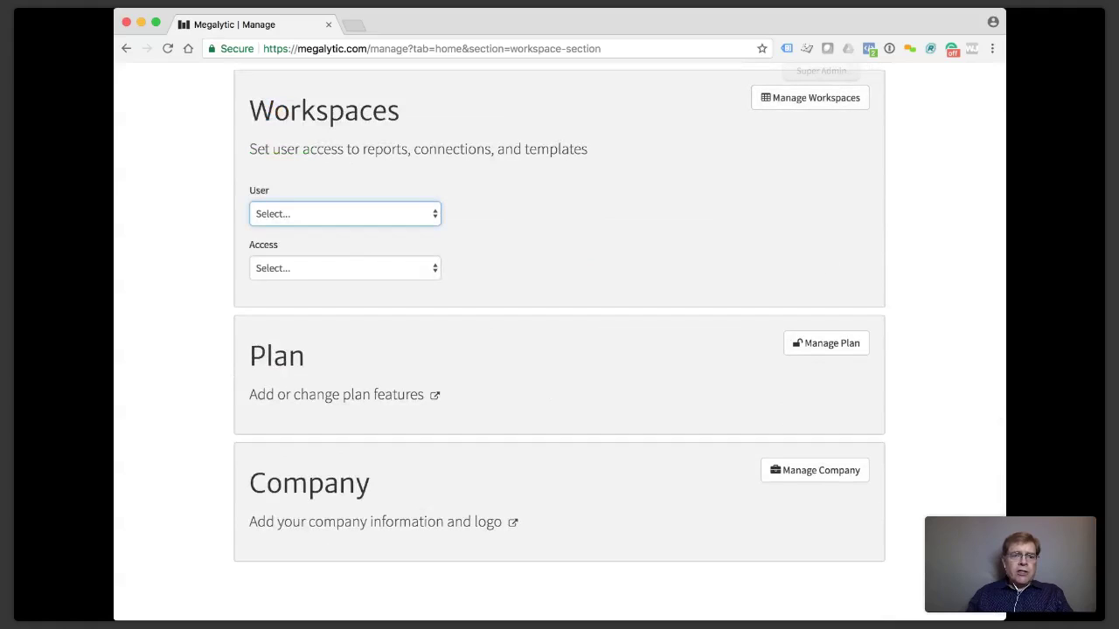
{"action": "left_click", "coordinate": [341, 264]}
{"action": "left_click", "coordinate": [341, 266]}
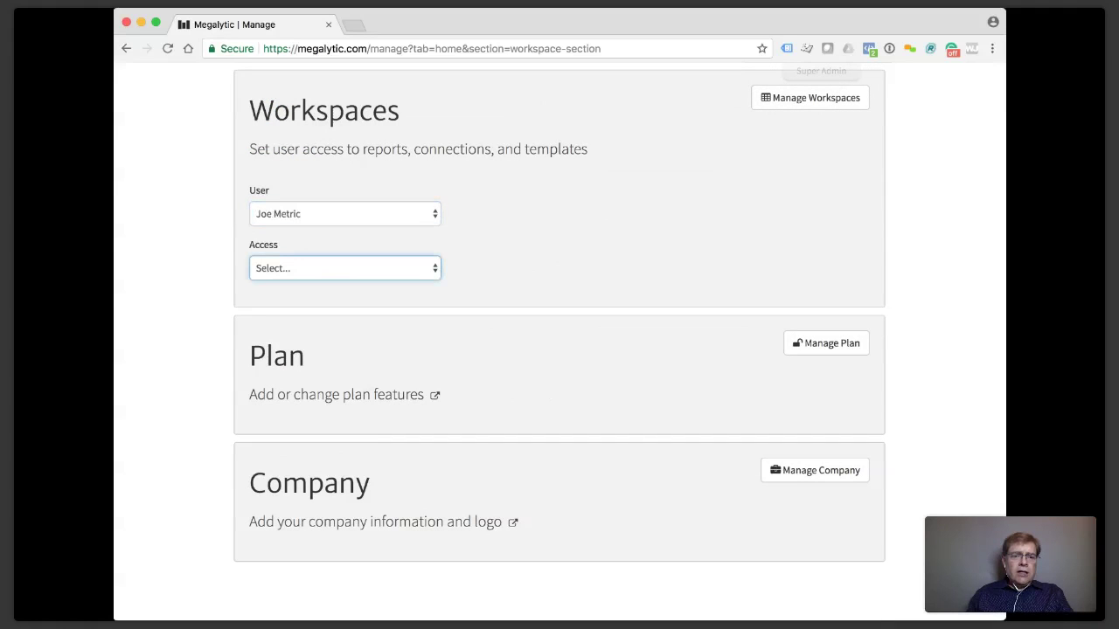
{"action": "left_click", "coordinate": [335, 283]}
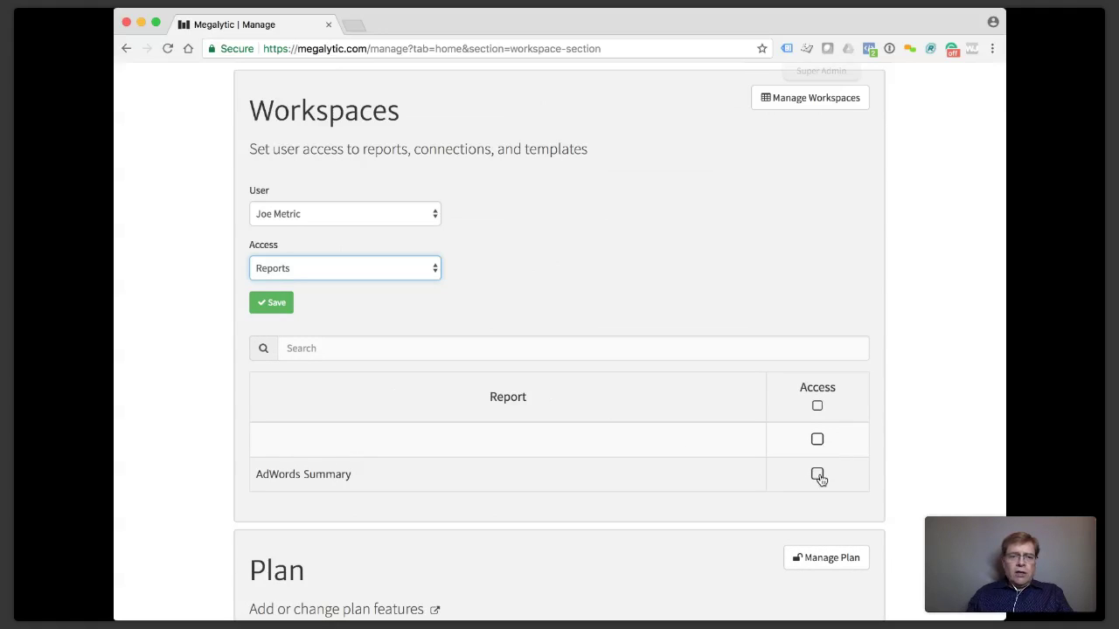
{"action": "scroll", "coordinate": [818, 477], "scroll_direction": "up", "scroll_amount": 1}
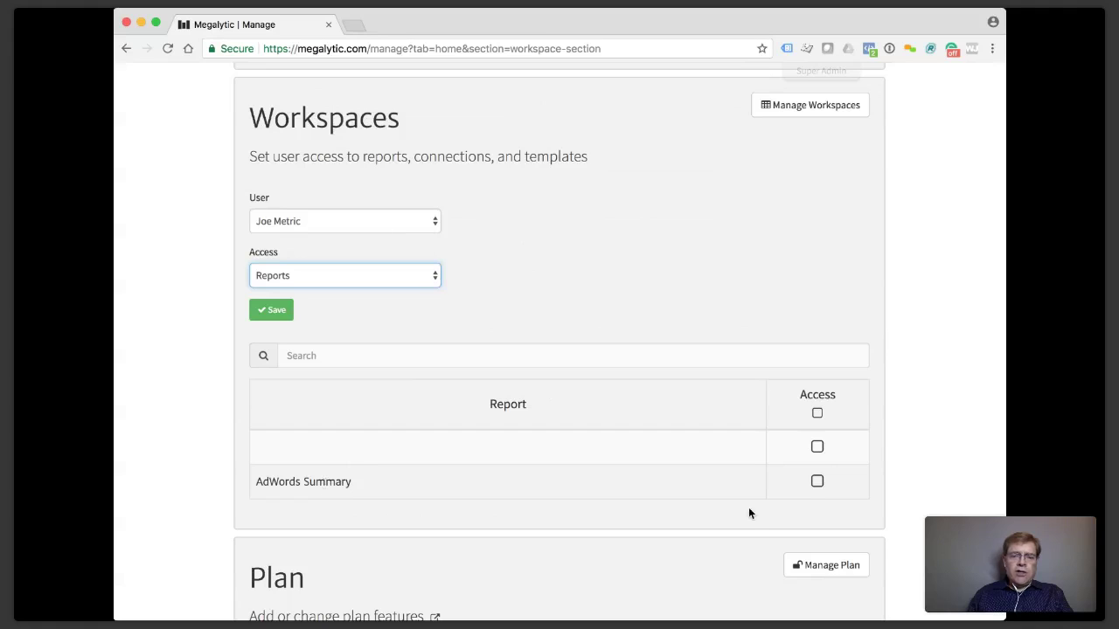
{"action": "left_click", "coordinate": [817, 481]}
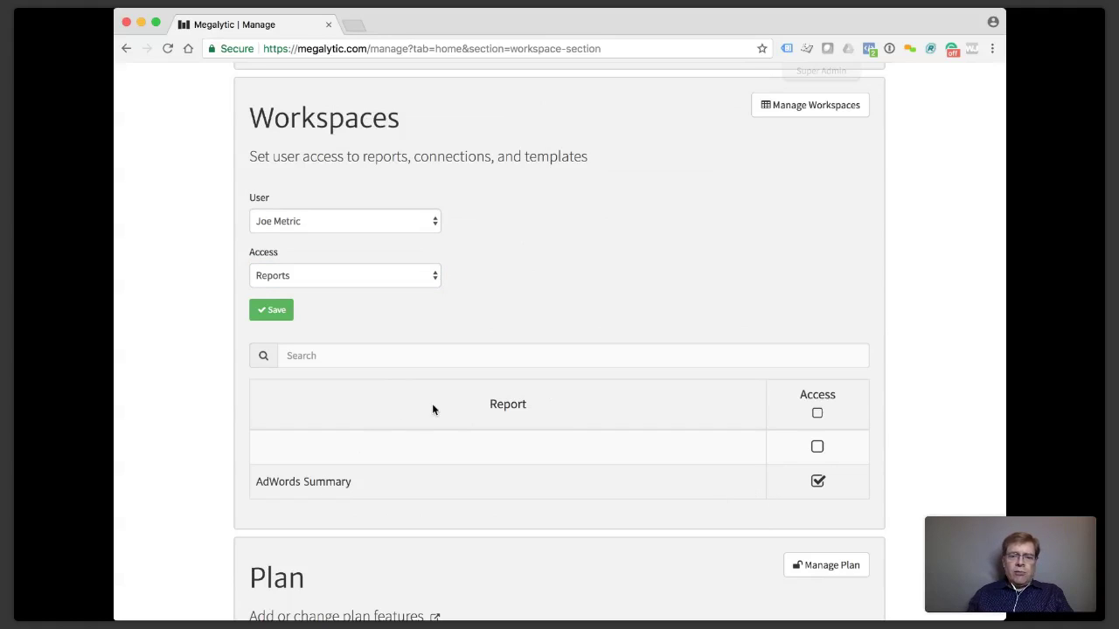
{"action": "left_click", "coordinate": [273, 313]}
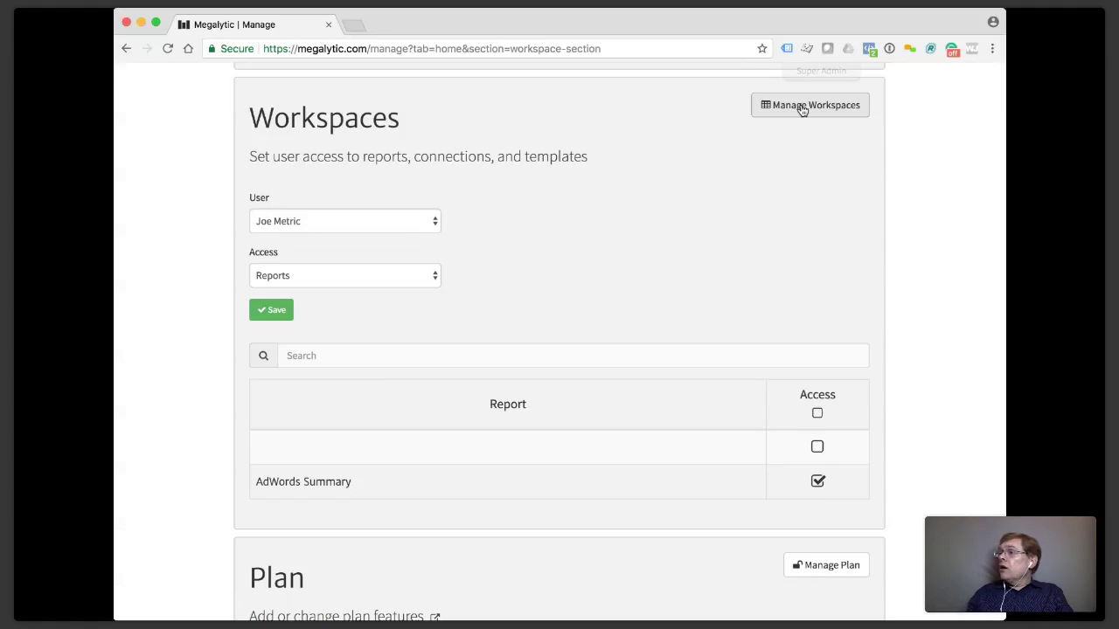
Collapse the Workspaces access panel and scroll back up the Manage page.
{"action": "left_click", "coordinate": [799, 106]}
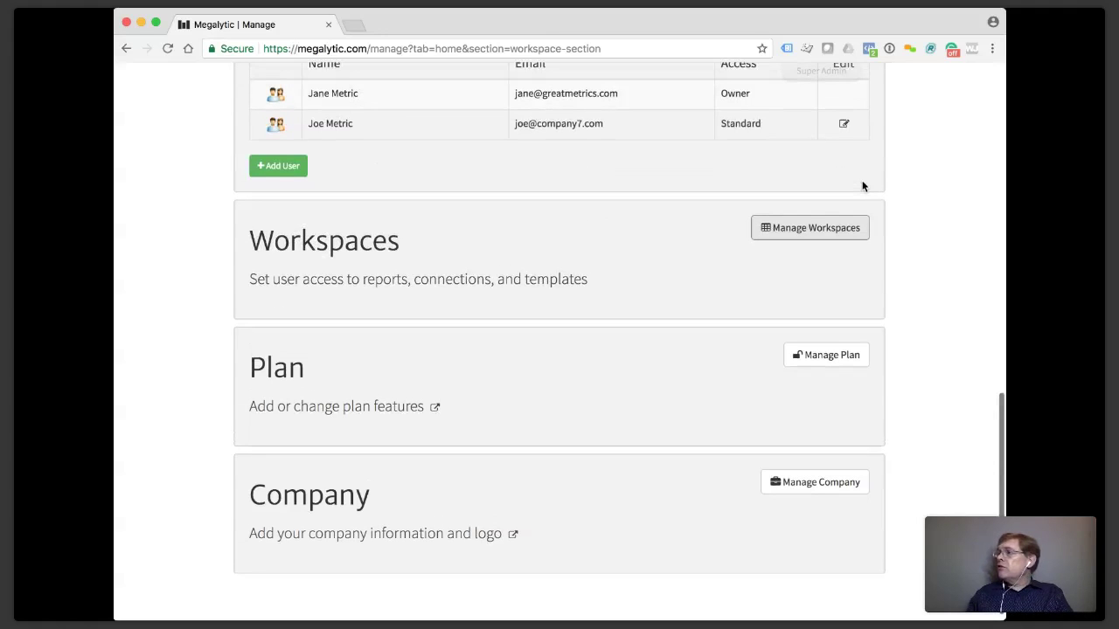
{"action": "scroll", "coordinate": [862, 186], "scroll_direction": "up", "scroll_amount": 1}
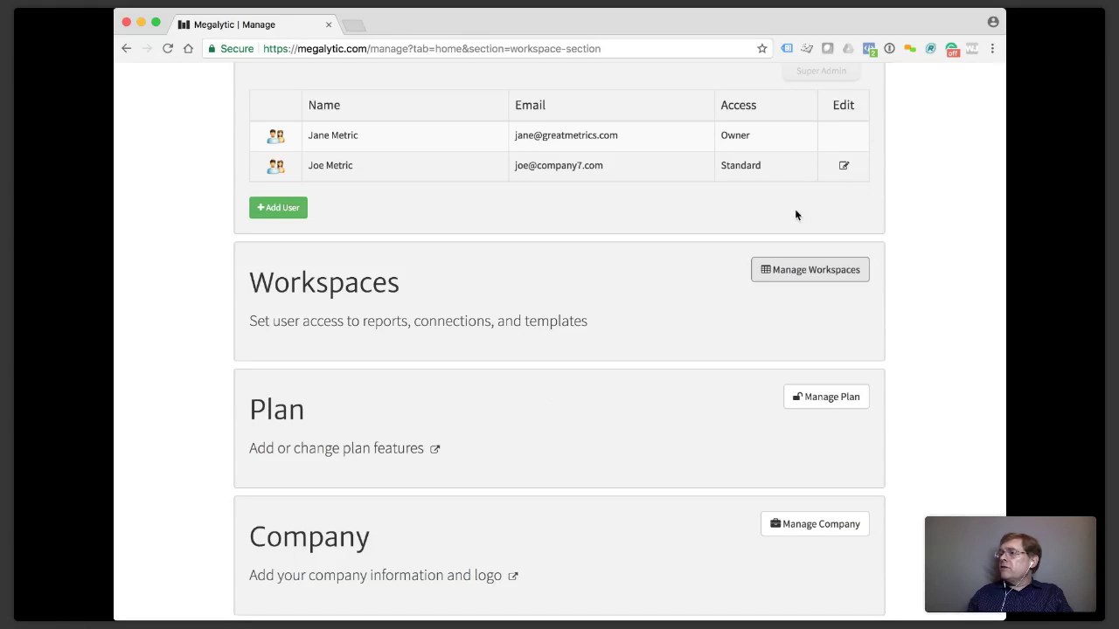
{"action": "scroll", "coordinate": [515, 301], "scroll_direction": "up", "scroll_amount": 10}
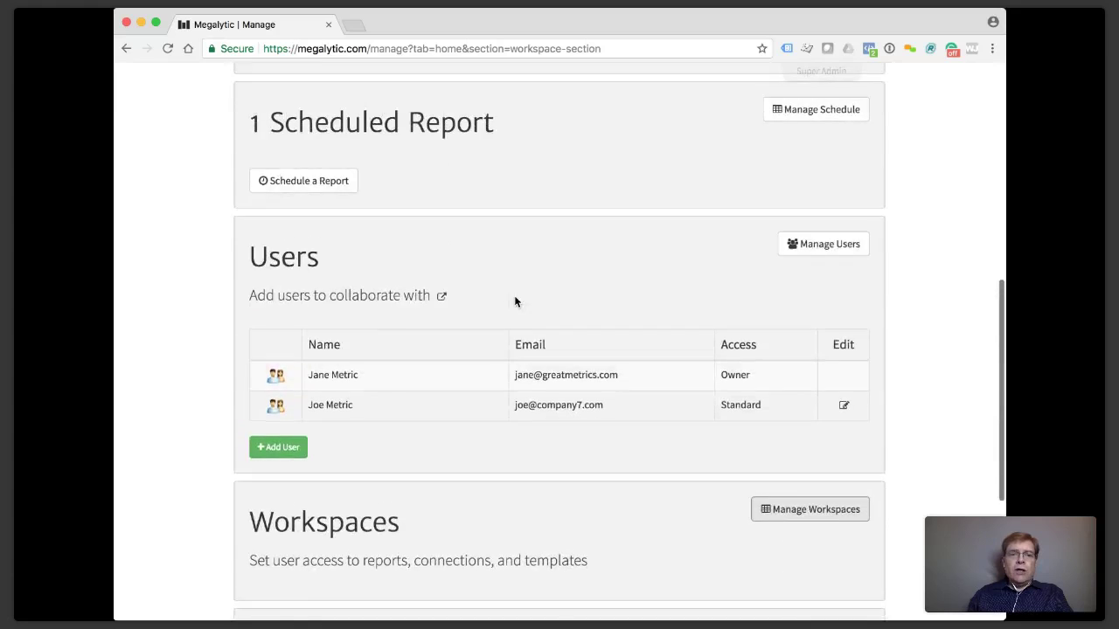
{"action": "scroll", "coordinate": [514, 302], "scroll_direction": "up", "scroll_amount": 3}
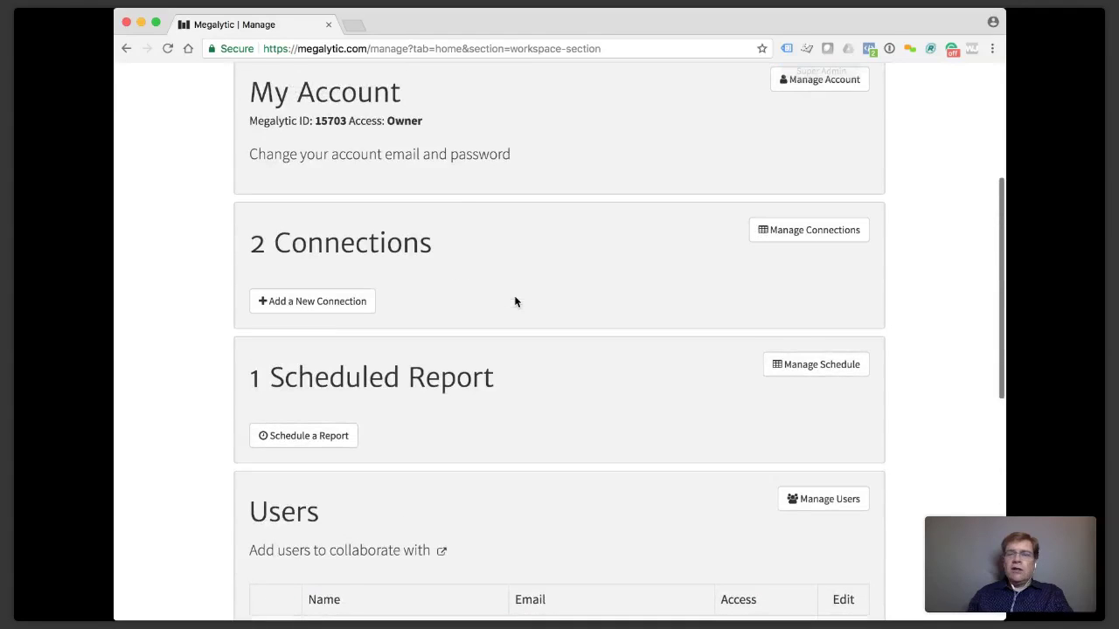
{"action": "scroll", "coordinate": [515, 299], "scroll_direction": "up", "scroll_amount": 2}
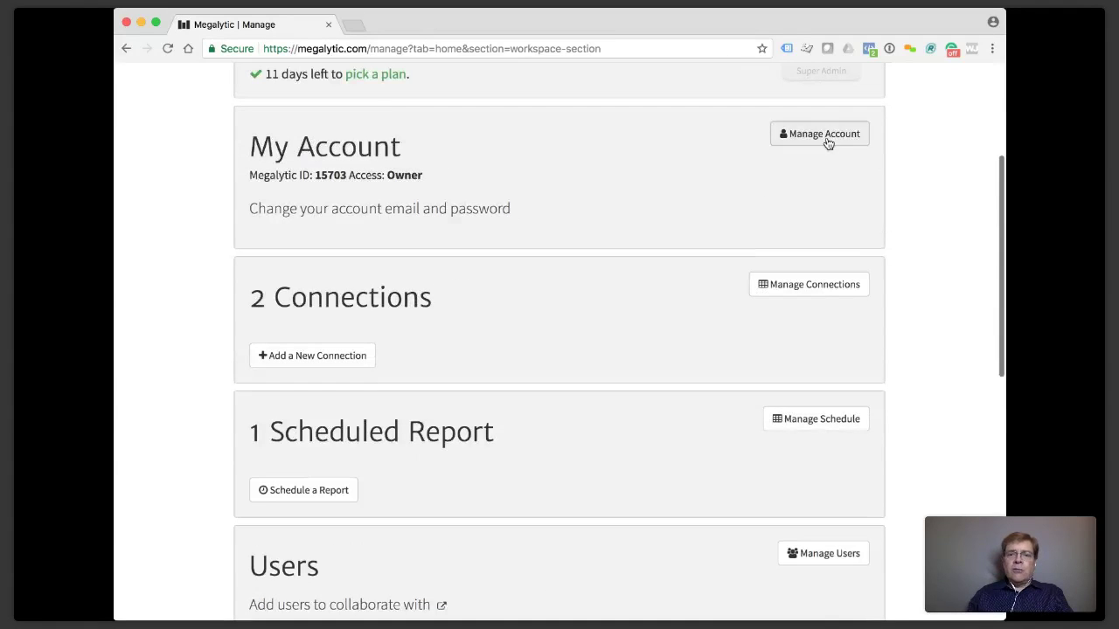
{"action": "left_click", "coordinate": [827, 136]}
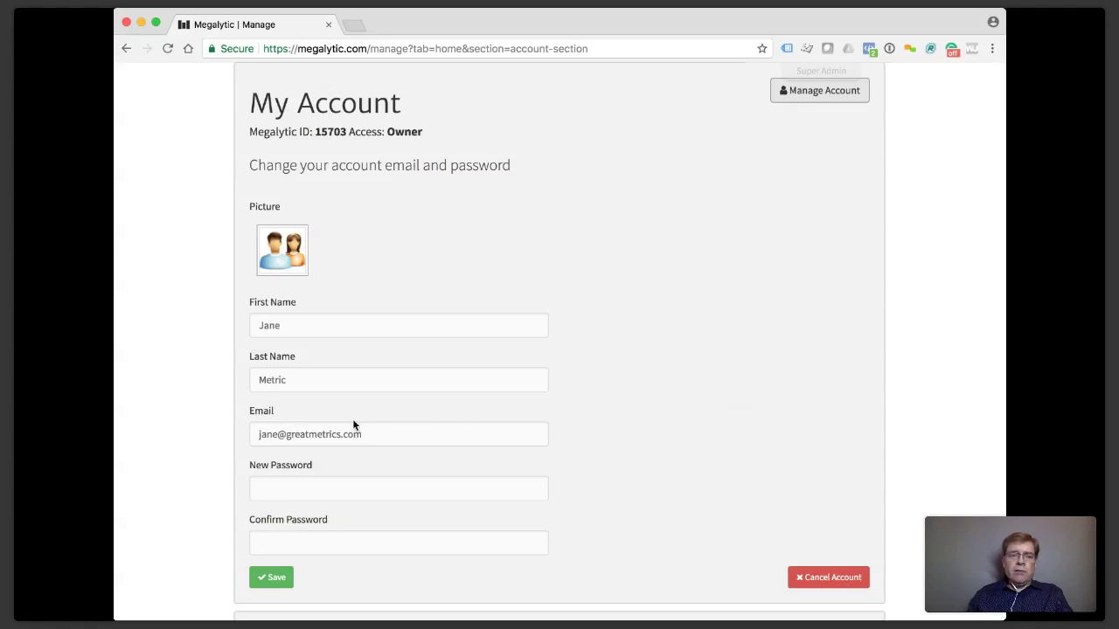
{"action": "left_click", "coordinate": [810, 100]}
{"action": "scroll", "coordinate": [887, 142], "scroll_direction": "up", "scroll_amount": 2}
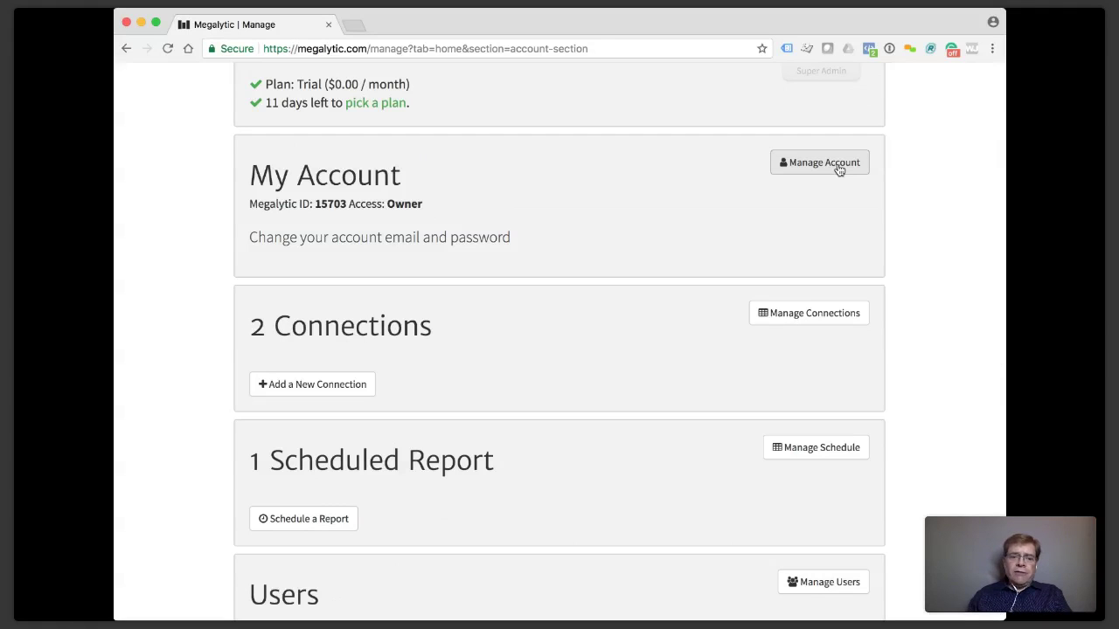
Scroll to the Plan section and expand Manage Plan to see plans and pricing.
{"action": "scroll", "coordinate": [838, 169], "scroll_direction": "down", "scroll_amount": 5}
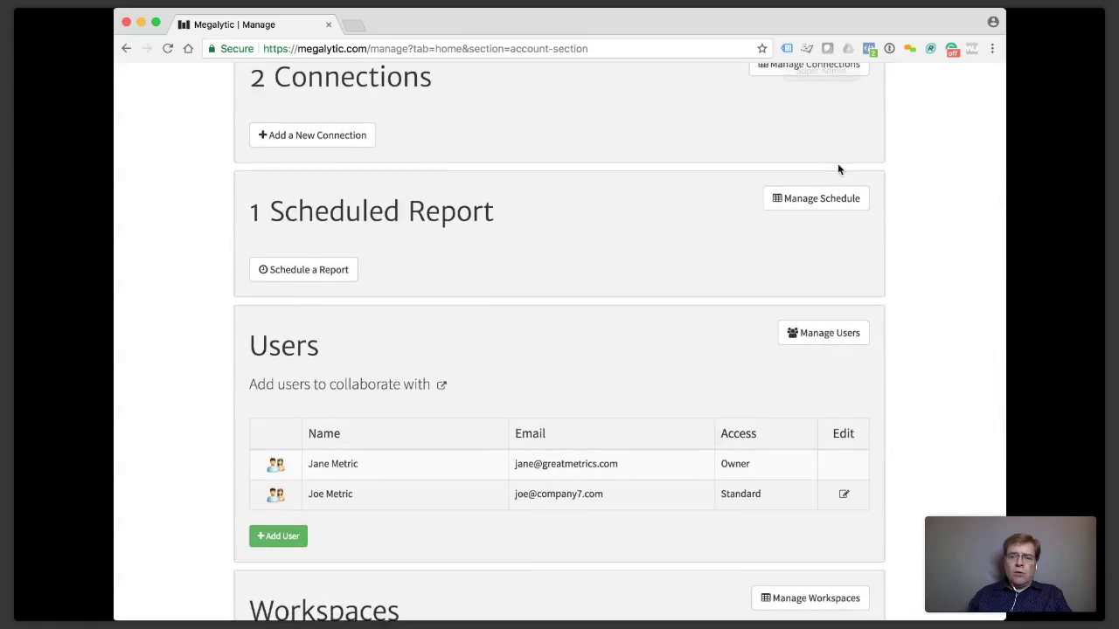
{"action": "scroll", "coordinate": [837, 169], "scroll_direction": "down", "scroll_amount": 2}
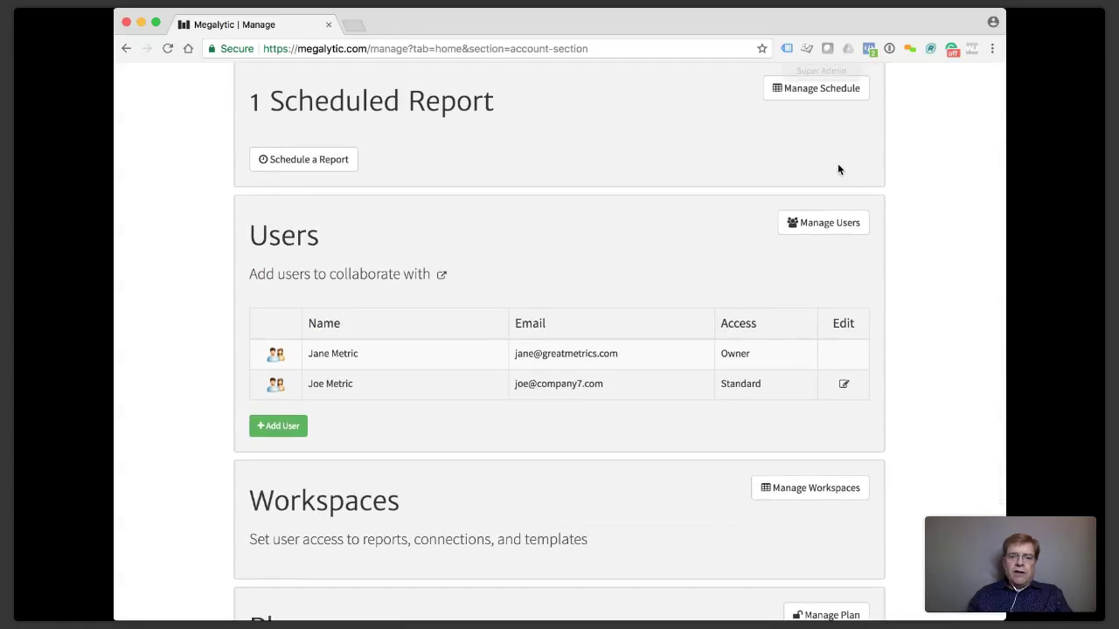
{"action": "scroll", "coordinate": [837, 169], "scroll_direction": "down", "scroll_amount": 5}
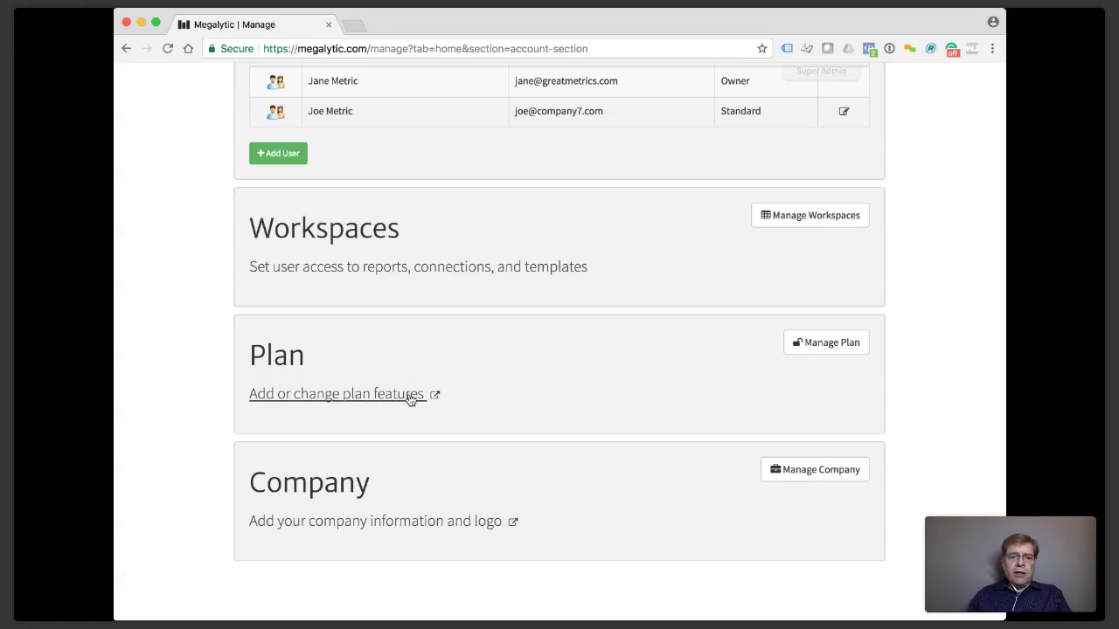
{"action": "left_click", "coordinate": [839, 353]}
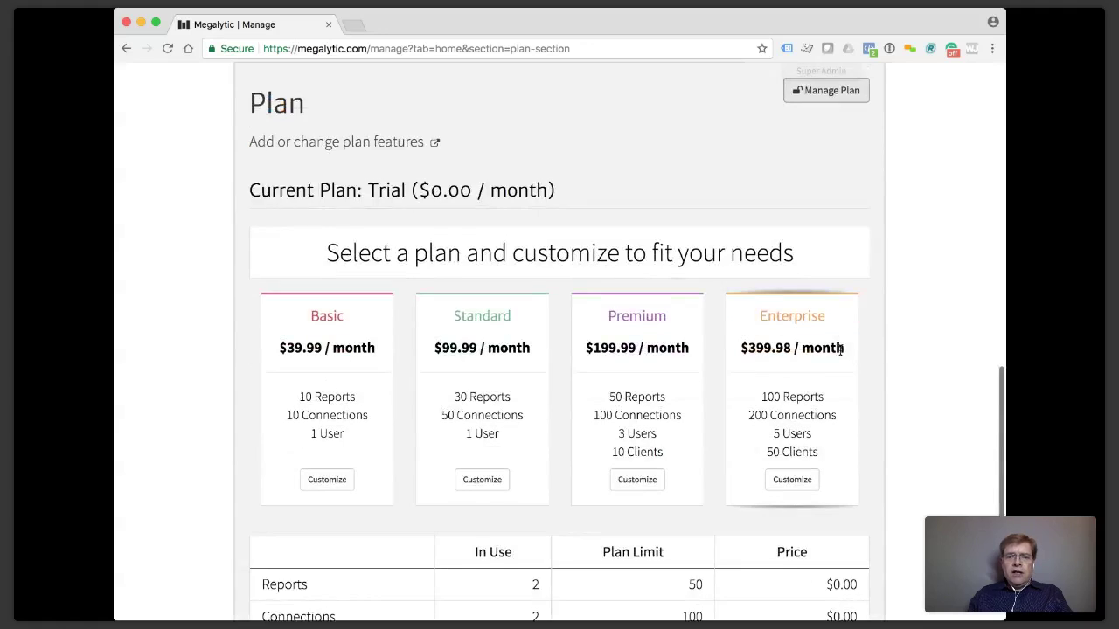
{"action": "scroll", "coordinate": [841, 355], "scroll_direction": "down", "scroll_amount": 4}
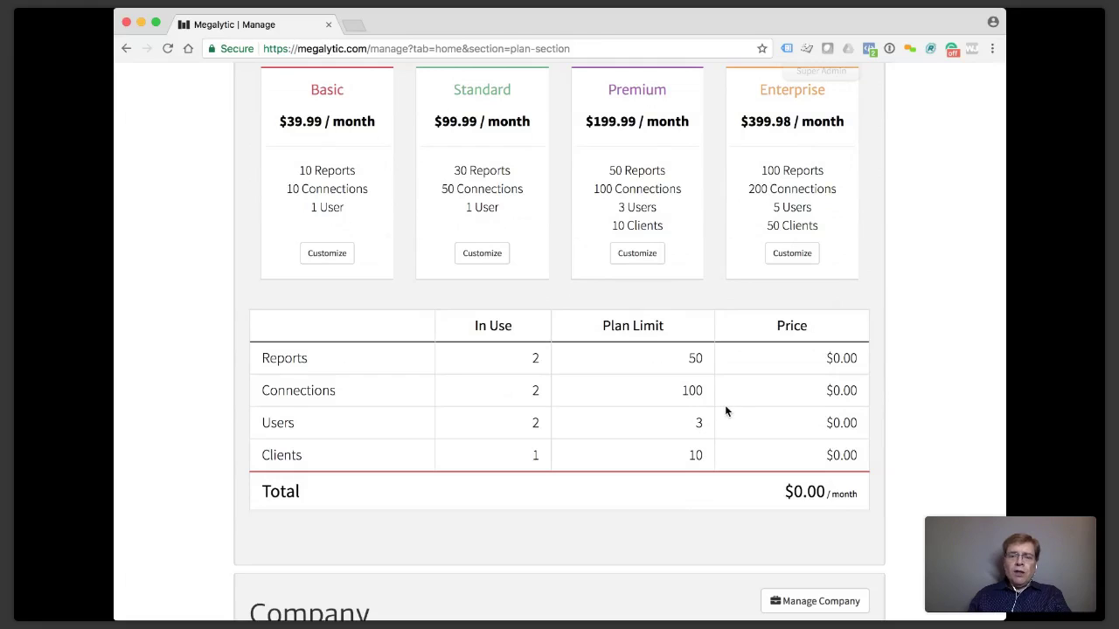
Customize Premium to 3 users and 130 connections ($222.49/month), then customize Basic instead.
{"action": "left_click", "coordinate": [643, 256]}
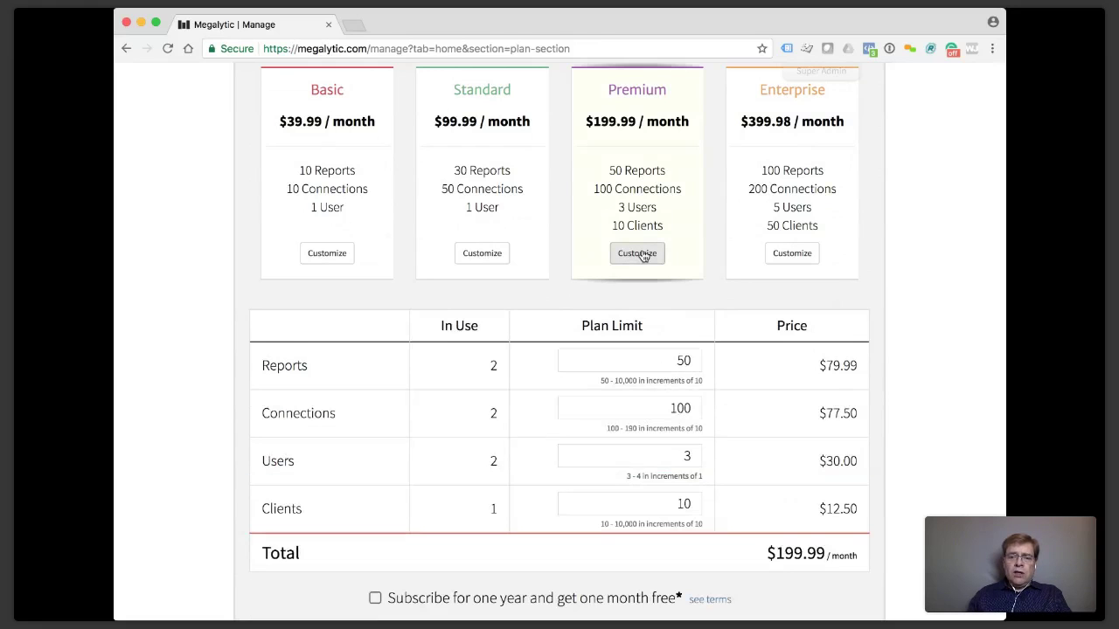
{"action": "left_click", "coordinate": [696, 457]}
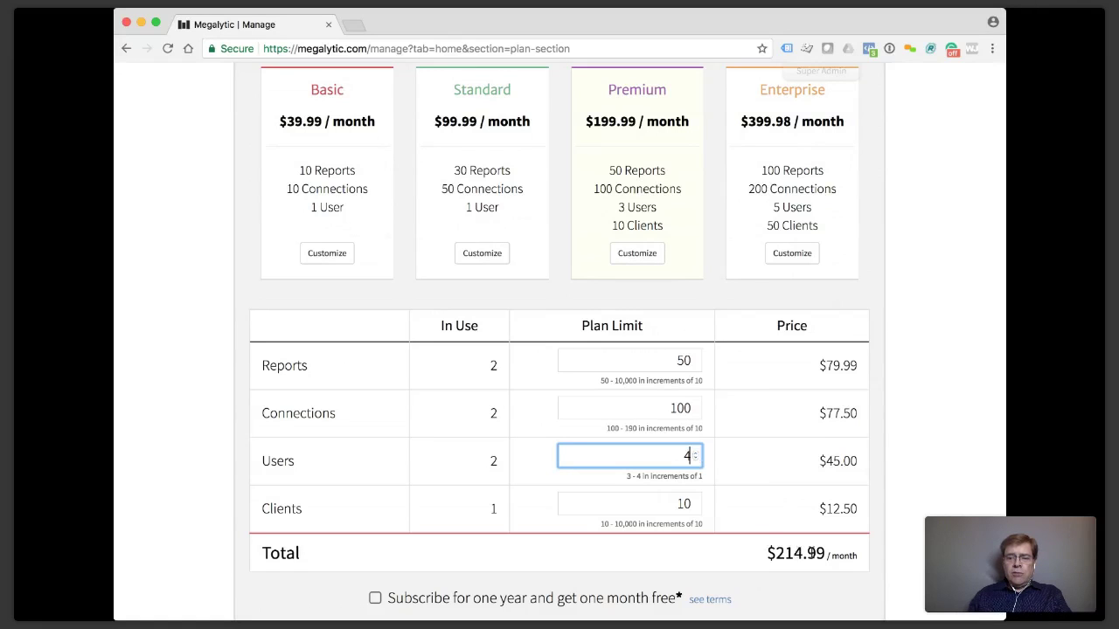
{"action": "left_click", "coordinate": [697, 459]}
{"action": "left_click", "coordinate": [692, 414]}
{"action": "left_click", "coordinate": [696, 406]}
{"action": "left_click", "coordinate": [696, 405]}
{"action": "left_click", "coordinate": [696, 406]}
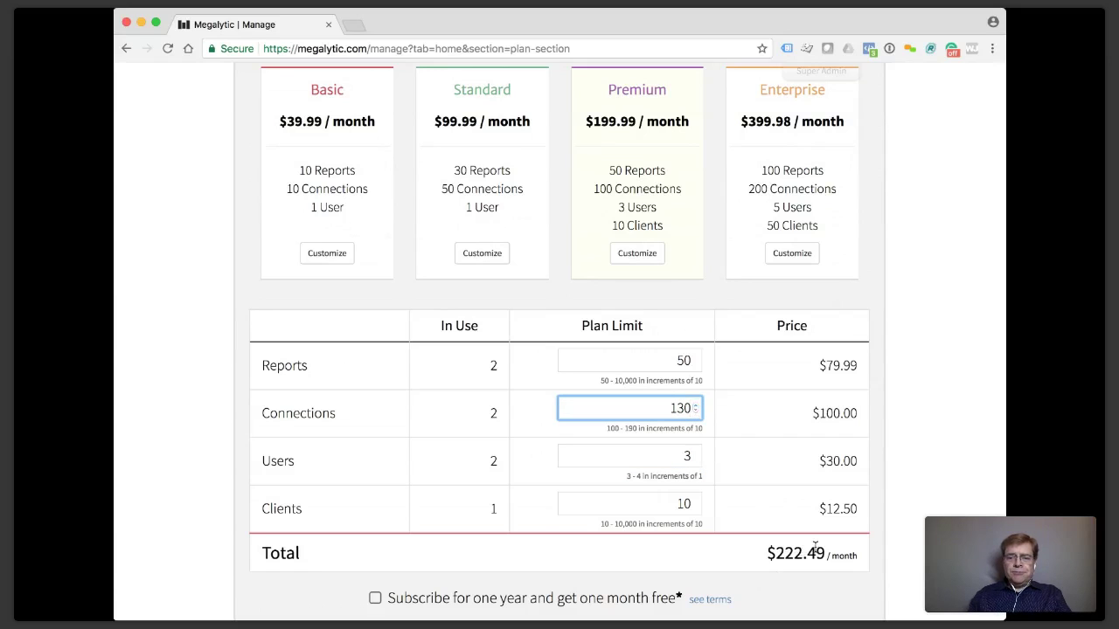
{"action": "left_click", "coordinate": [349, 256]}
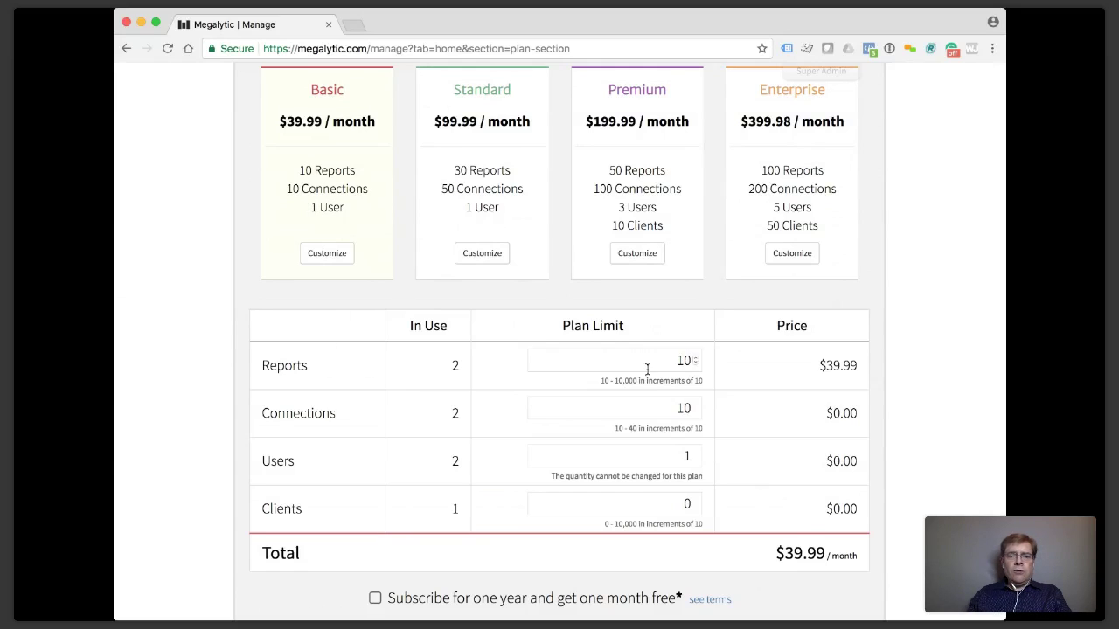
Raise the Reports limit to 20, then collapse the plan customization without checking out.
{"action": "left_click", "coordinate": [696, 358]}
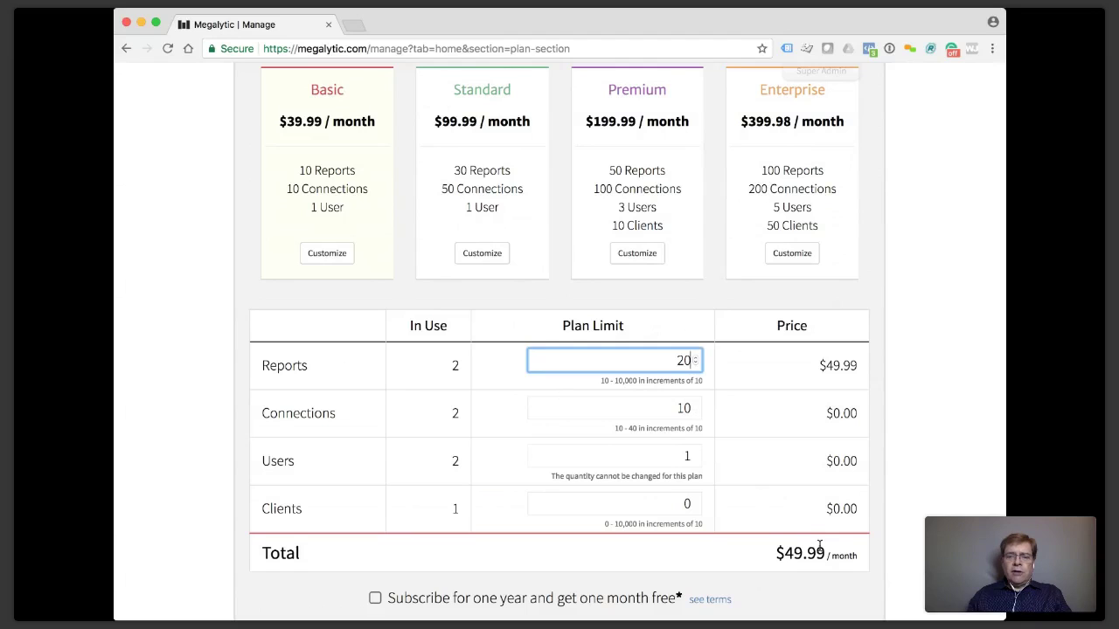
{"action": "scroll", "coordinate": [819, 546], "scroll_direction": "down", "scroll_amount": 3}
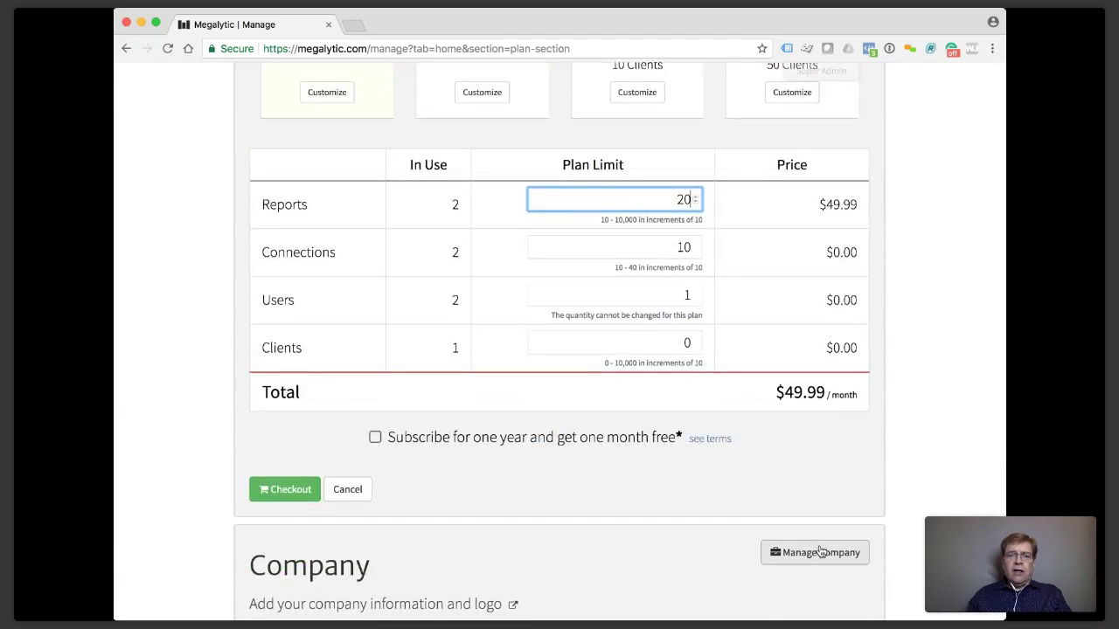
{"action": "scroll", "coordinate": [821, 552], "scroll_direction": "up", "scroll_amount": 2}
{"action": "scroll", "coordinate": [820, 551], "scroll_direction": "up", "scroll_amount": 1}
{"action": "scroll", "coordinate": [794, 554], "scroll_direction": "down", "scroll_amount": 4}
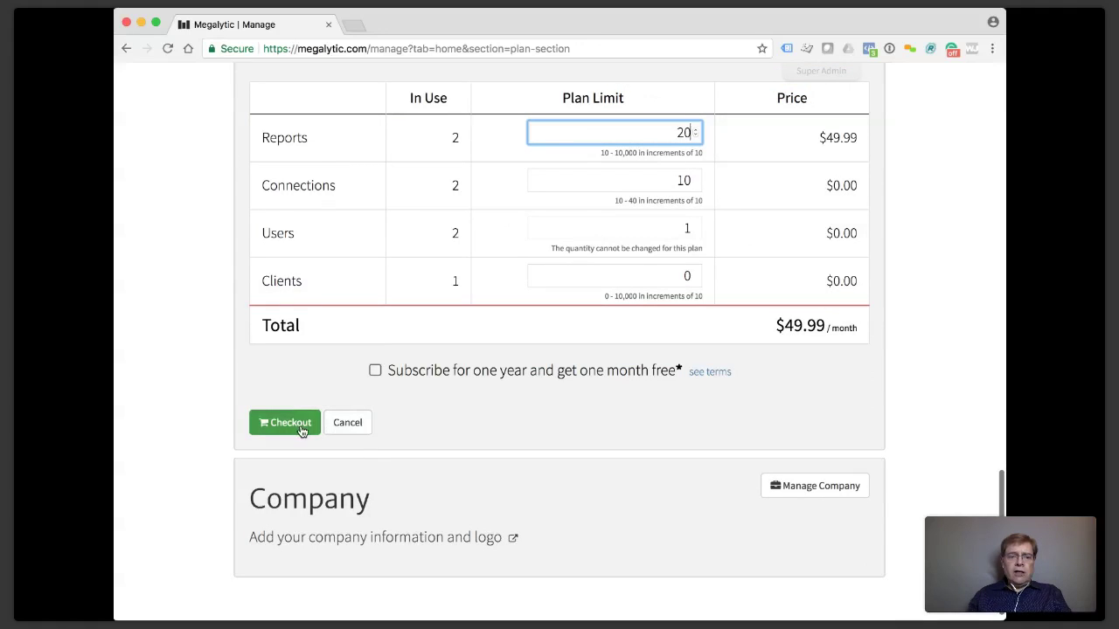
{"action": "scroll", "coordinate": [404, 427], "scroll_direction": "up", "scroll_amount": 1}
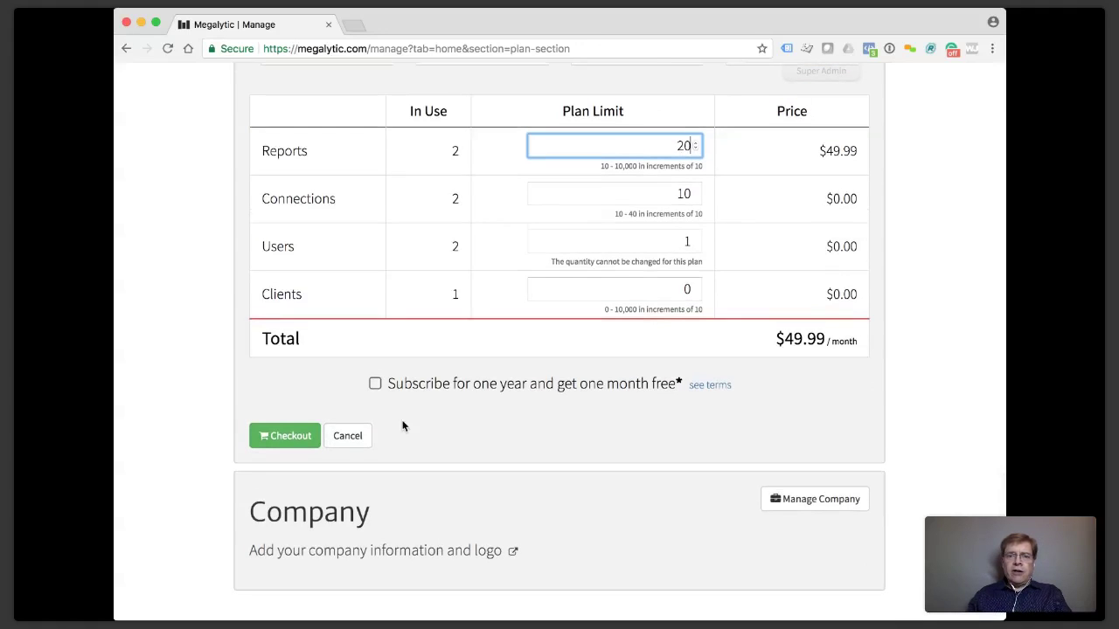
{"action": "scroll", "coordinate": [612, 403], "scroll_direction": "up", "scroll_amount": 5}
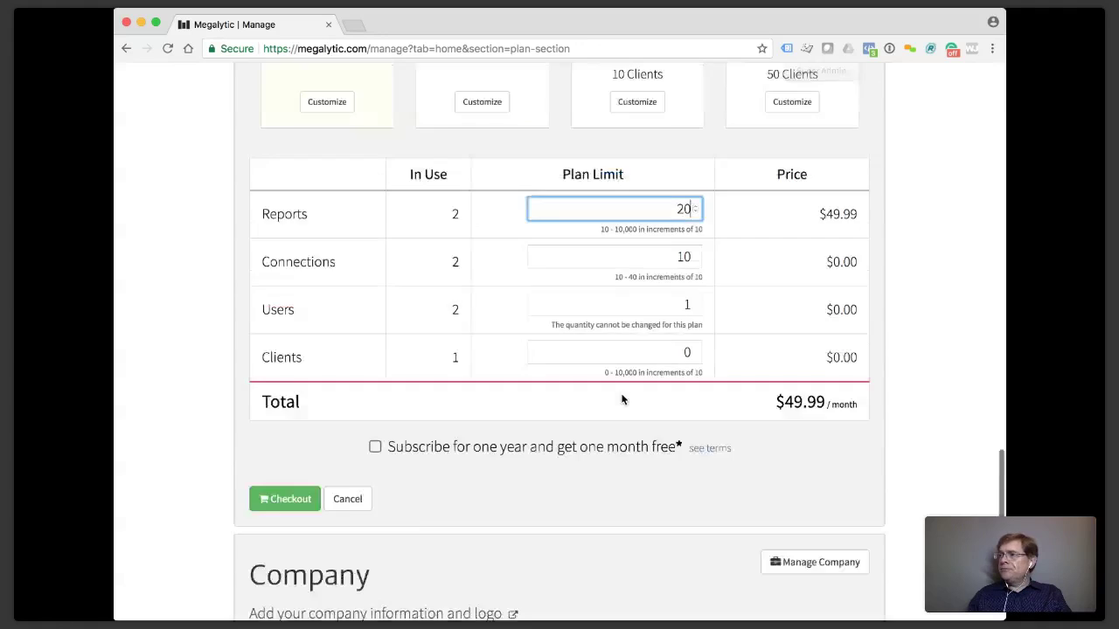
{"action": "scroll", "coordinate": [846, 132], "scroll_direction": "up", "scroll_amount": 3}
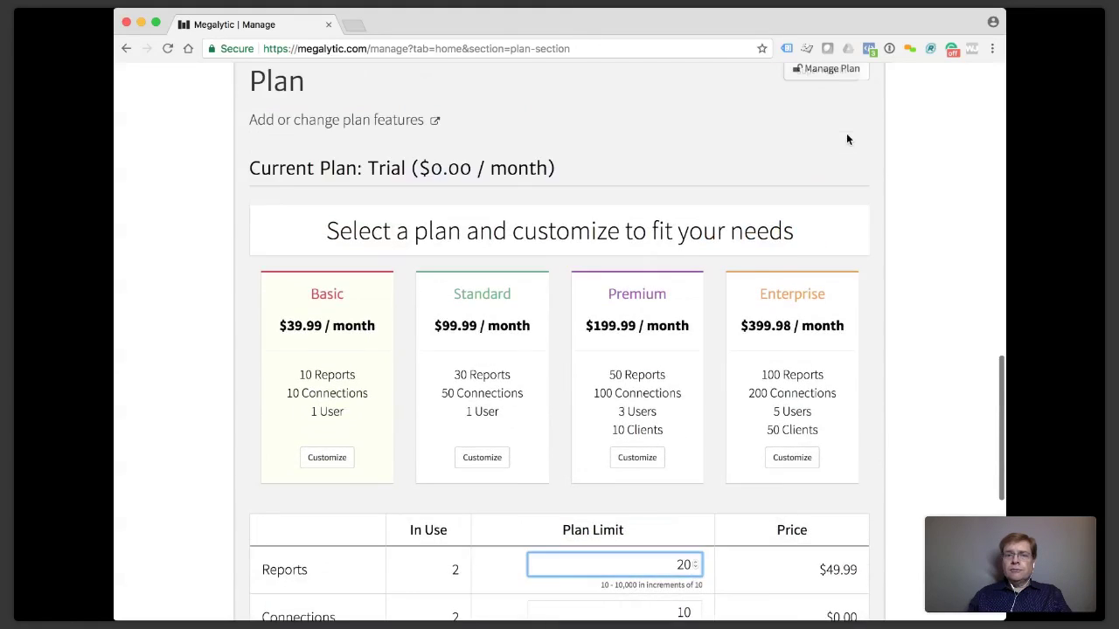
{"action": "left_click", "coordinate": [846, 136]}
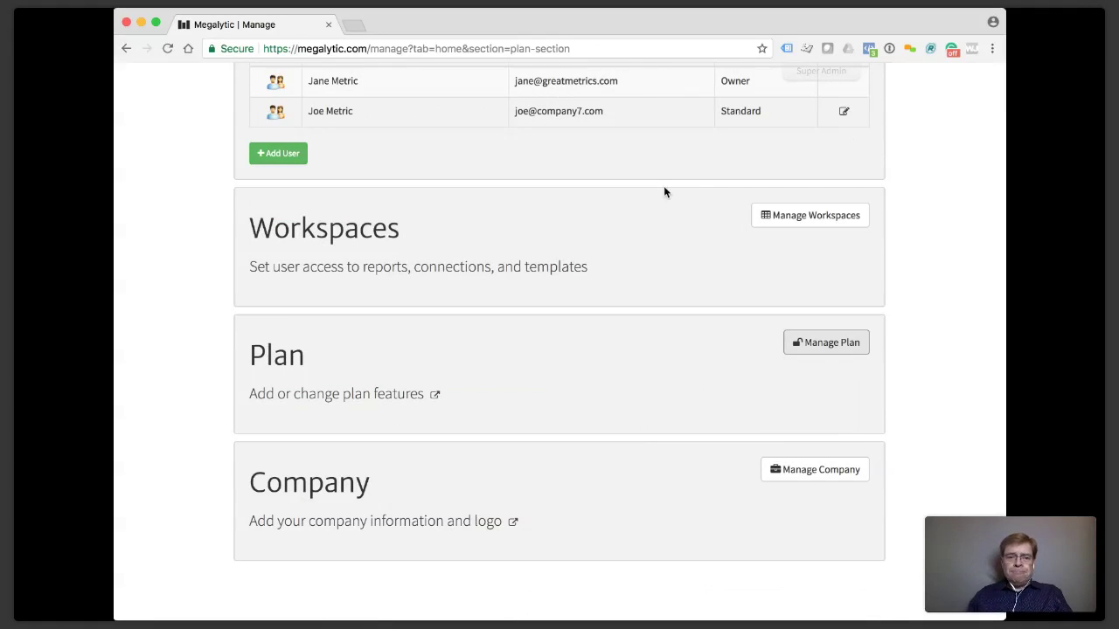
{"action": "scroll", "coordinate": [664, 192], "scroll_direction": "up", "scroll_amount": 6}
Bring up the Settings tab: English language, Basic theme, 11/21/2017 date format, Sunday week ending.
{"action": "scroll", "coordinate": [664, 191], "scroll_direction": "up", "scroll_amount": 4}
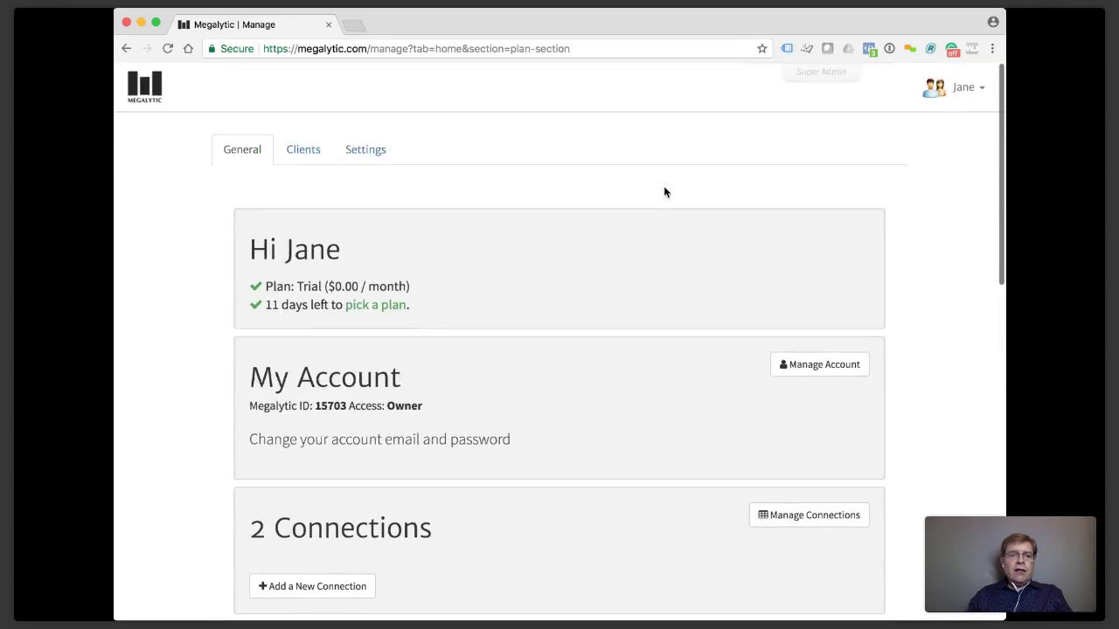
{"action": "left_click", "coordinate": [373, 155]}
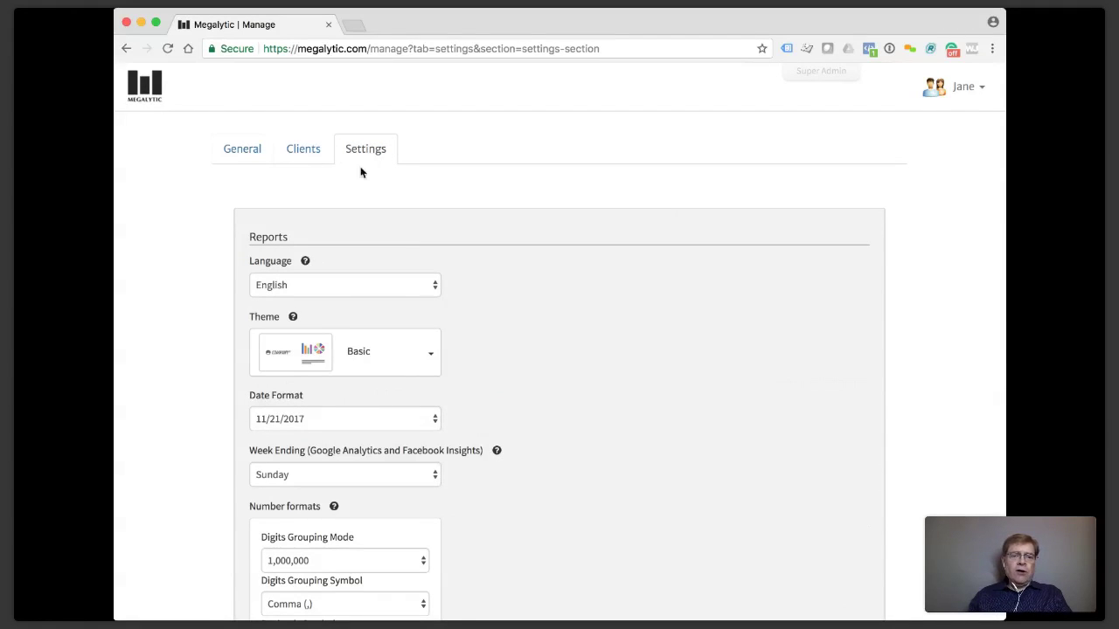
{"action": "left_click", "coordinate": [278, 287]}
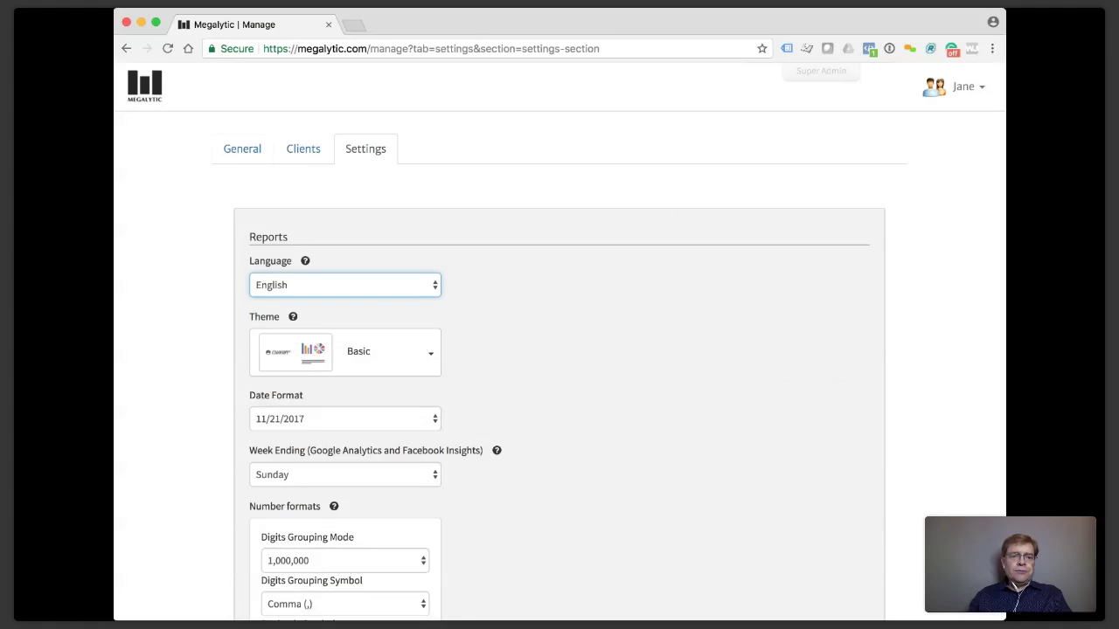
{"action": "scroll", "coordinate": [624, 351], "scroll_direction": "down", "scroll_amount": 3}
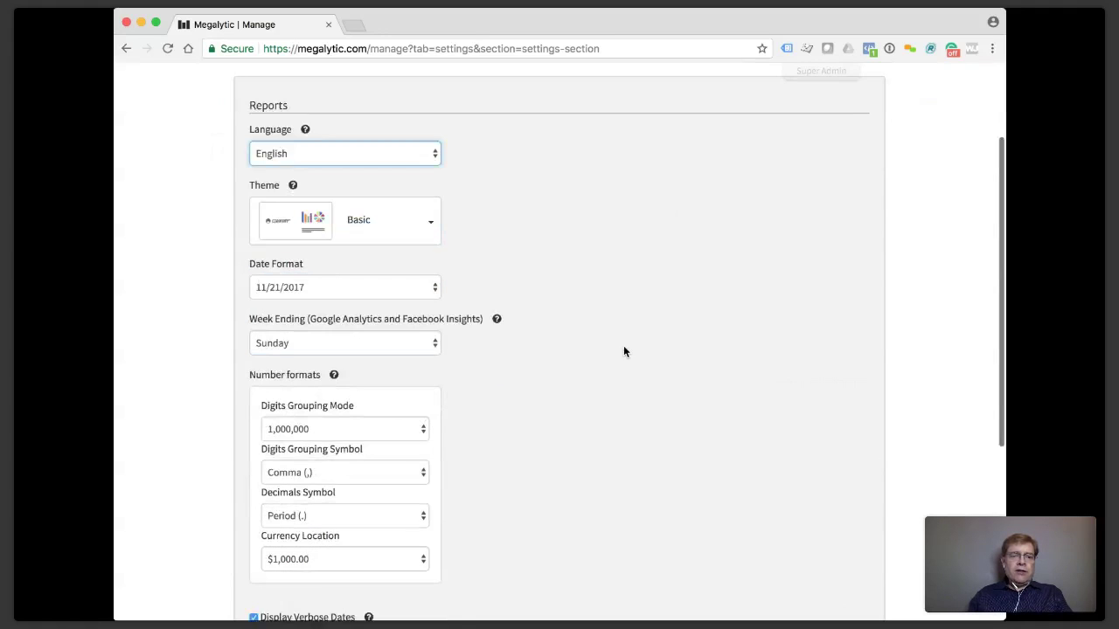
{"action": "left_click", "coordinate": [429, 224]}
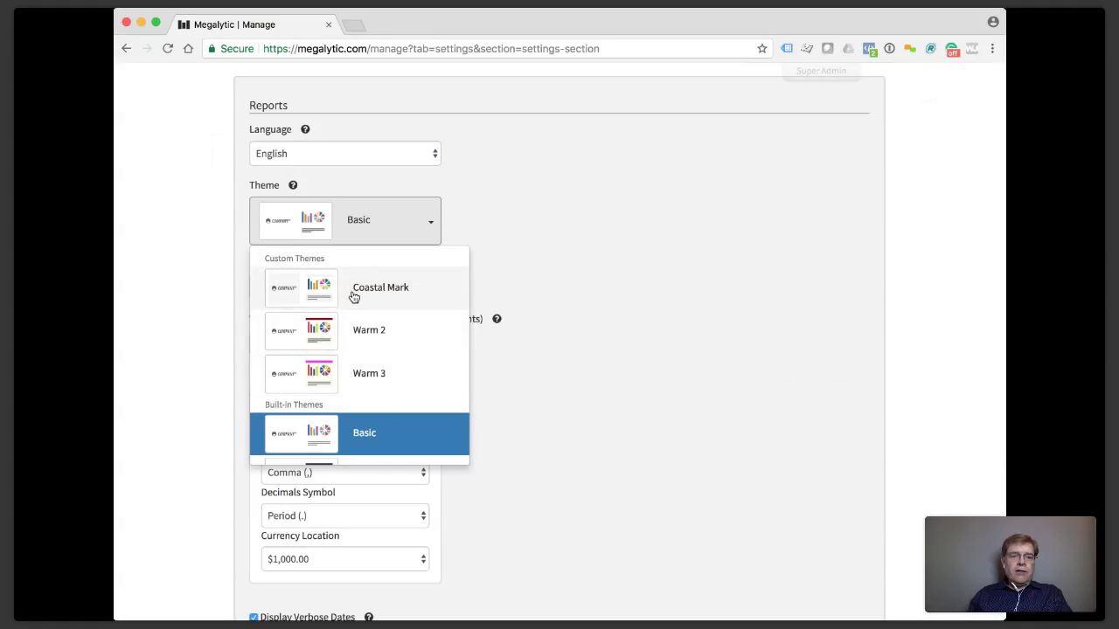
{"action": "scroll", "coordinate": [354, 298], "scroll_direction": "down", "scroll_amount": 5}
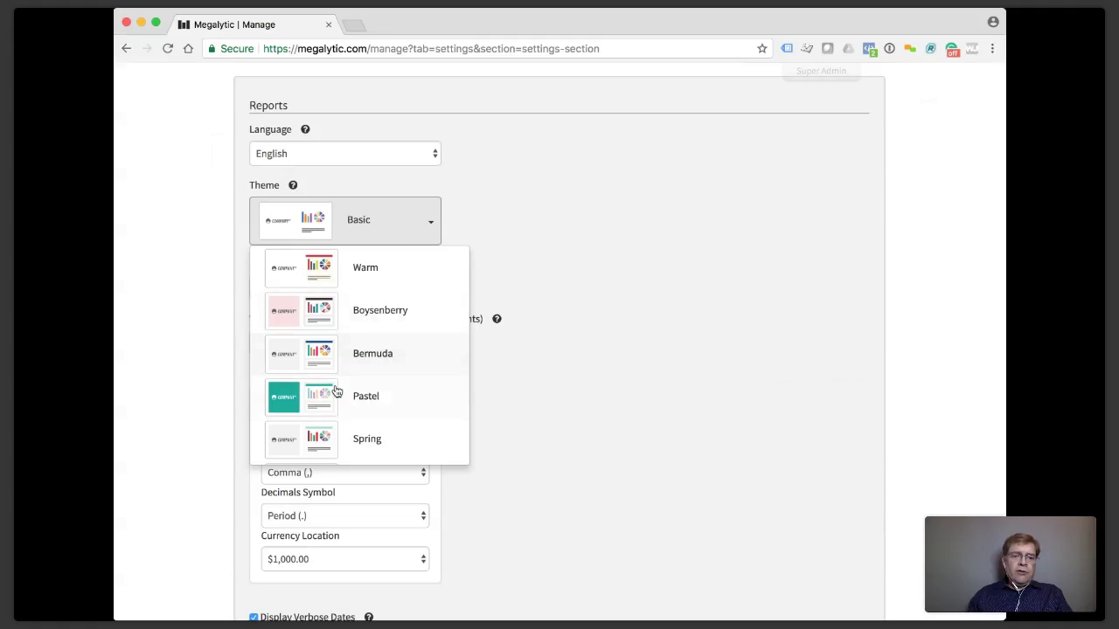
{"action": "left_click", "coordinate": [565, 252]}
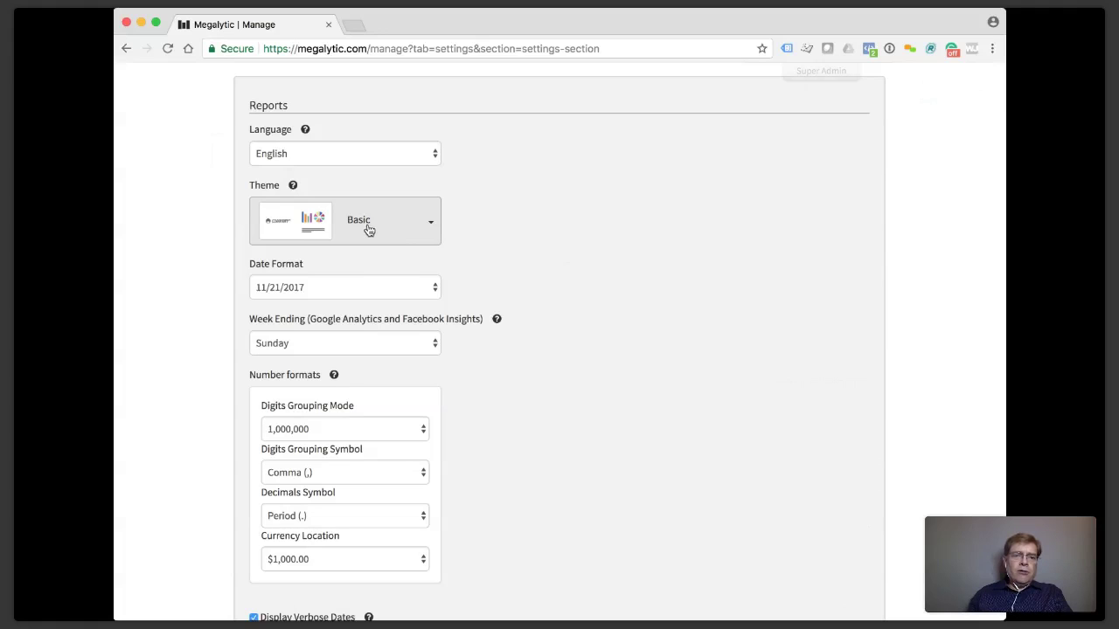
{"action": "left_click", "coordinate": [320, 296]}
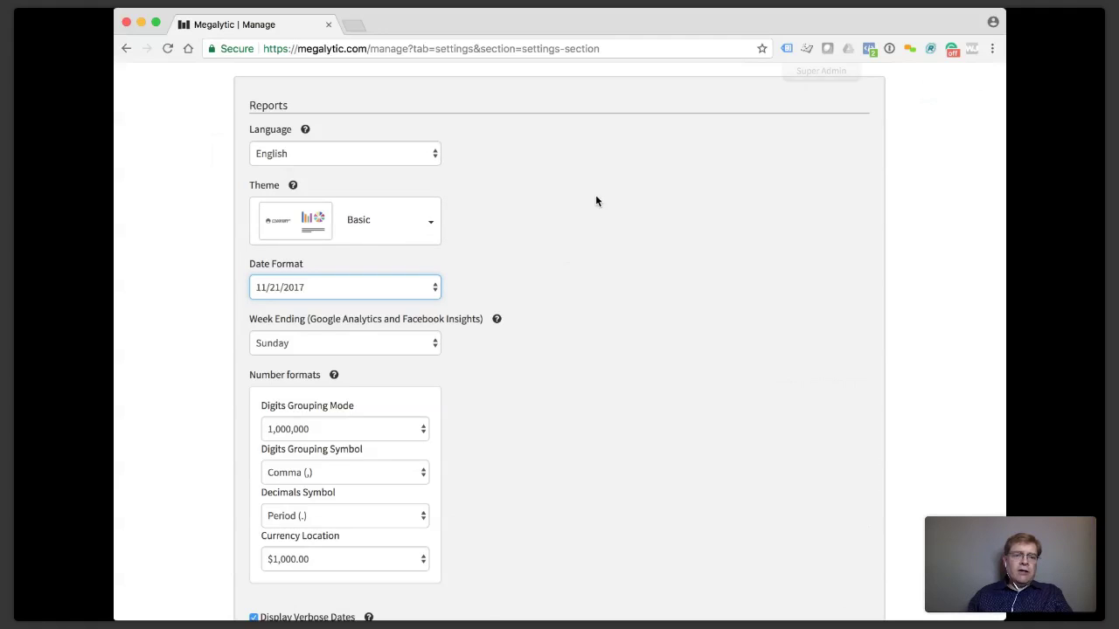
Check the Week Ending day, leaving it on Sunday, and the Digits Grouping Mode setting.
{"action": "scroll", "coordinate": [498, 323], "scroll_direction": "down", "scroll_amount": 3}
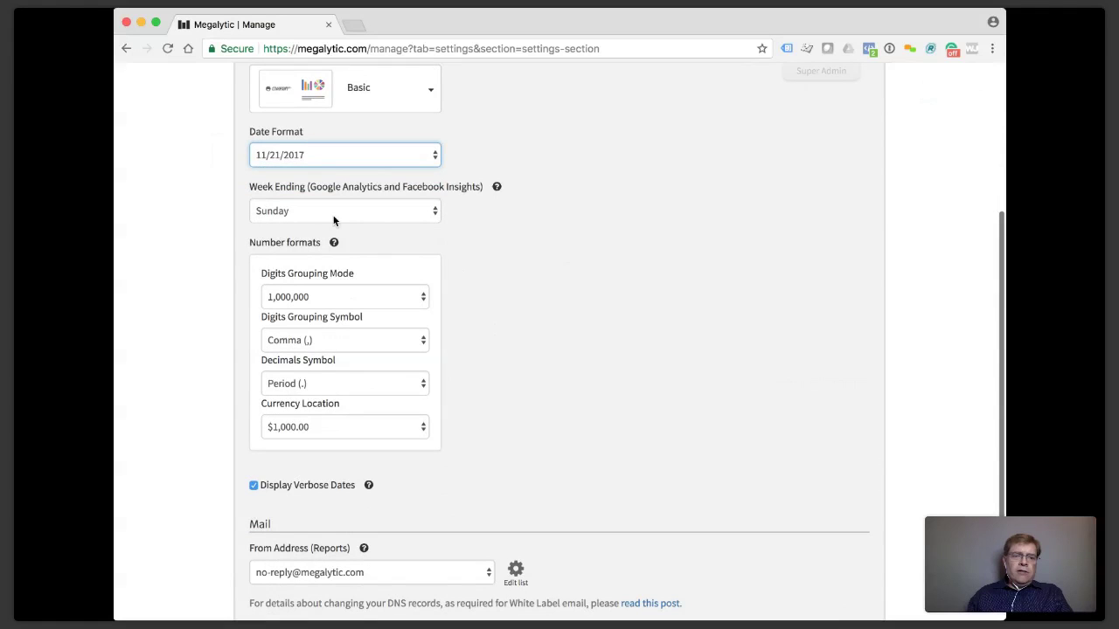
{"action": "left_click", "coordinate": [436, 218]}
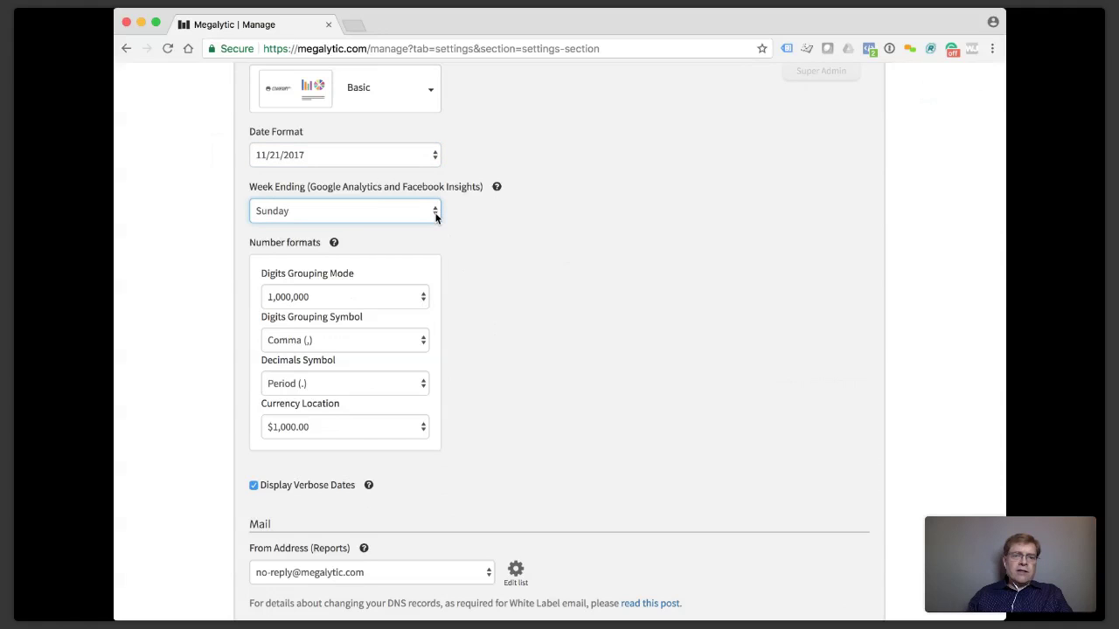
{"action": "left_click", "coordinate": [560, 288]}
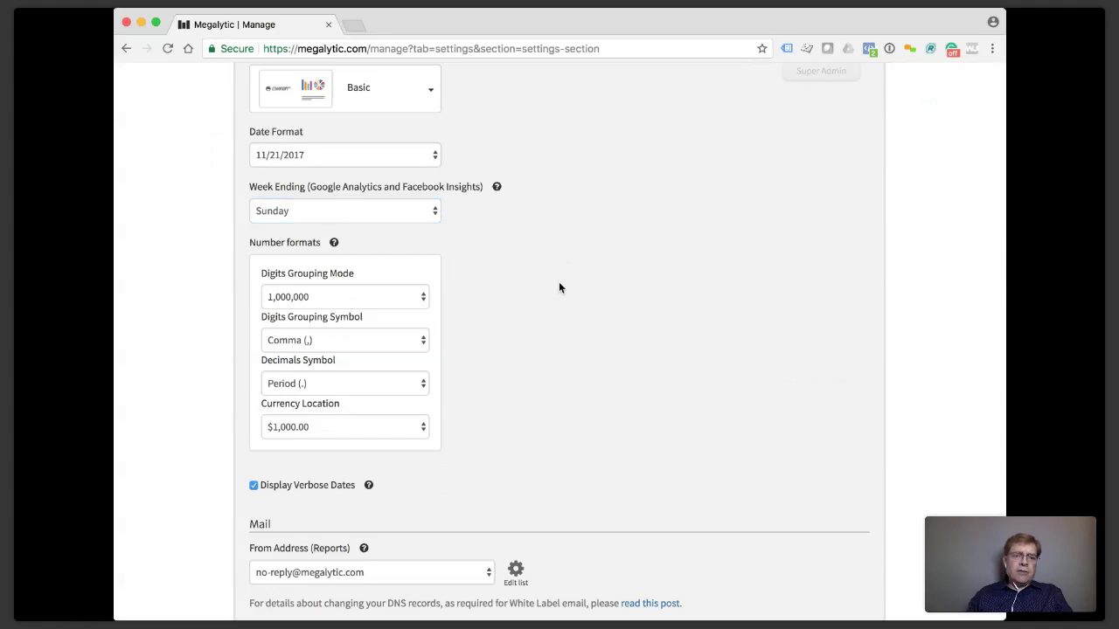
{"action": "scroll", "coordinate": [381, 302], "scroll_direction": "down", "scroll_amount": 2}
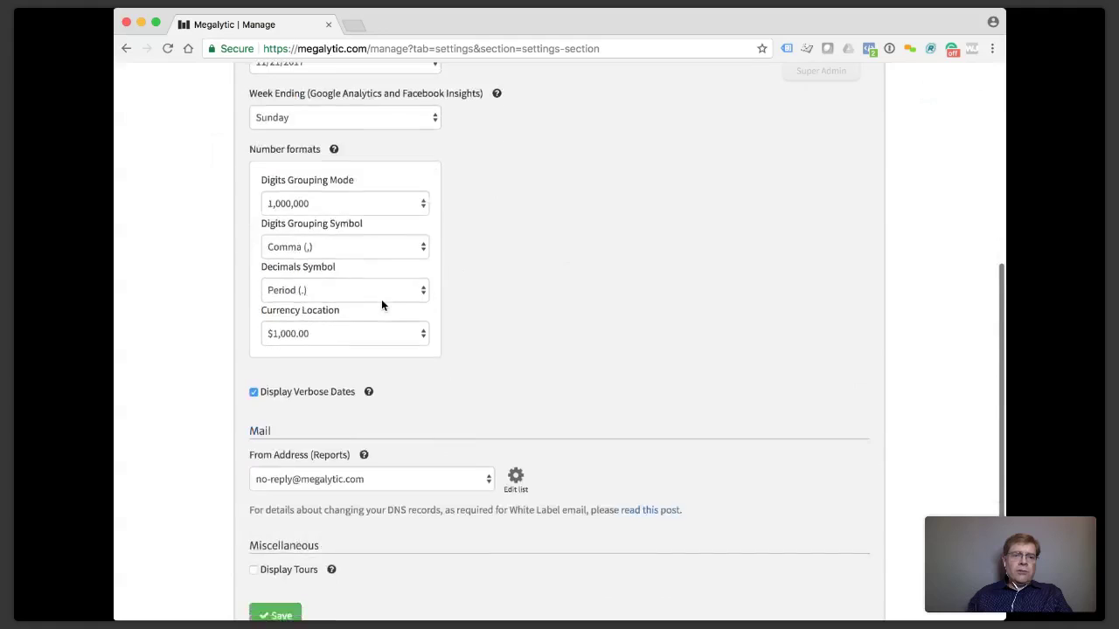
{"action": "left_click", "coordinate": [317, 203]}
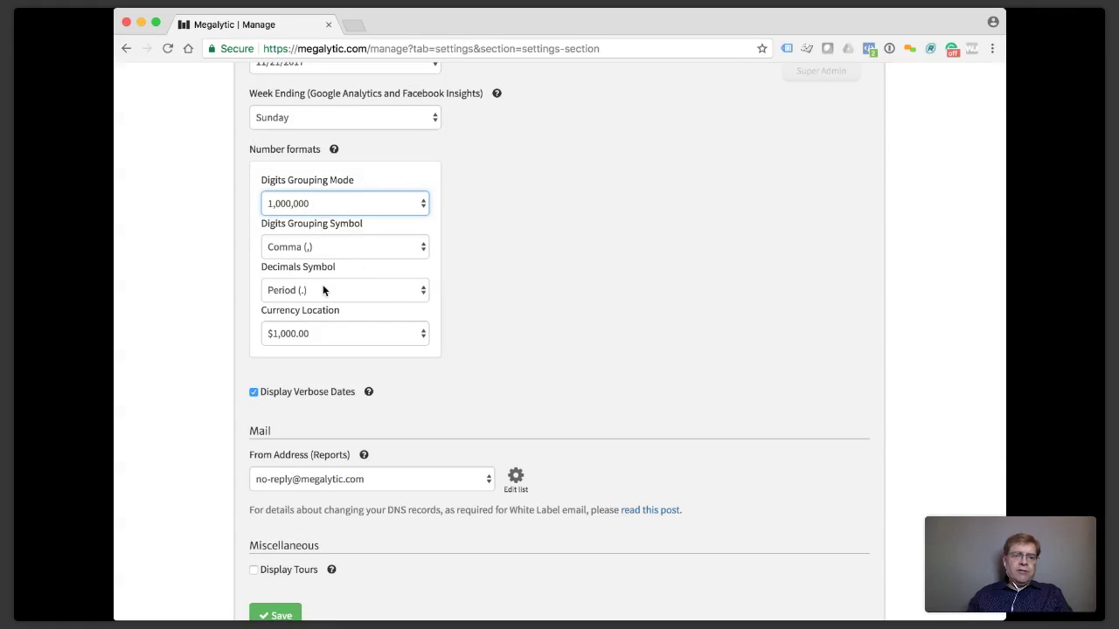
{"action": "scroll", "coordinate": [328, 287], "scroll_direction": "down", "scroll_amount": 2}
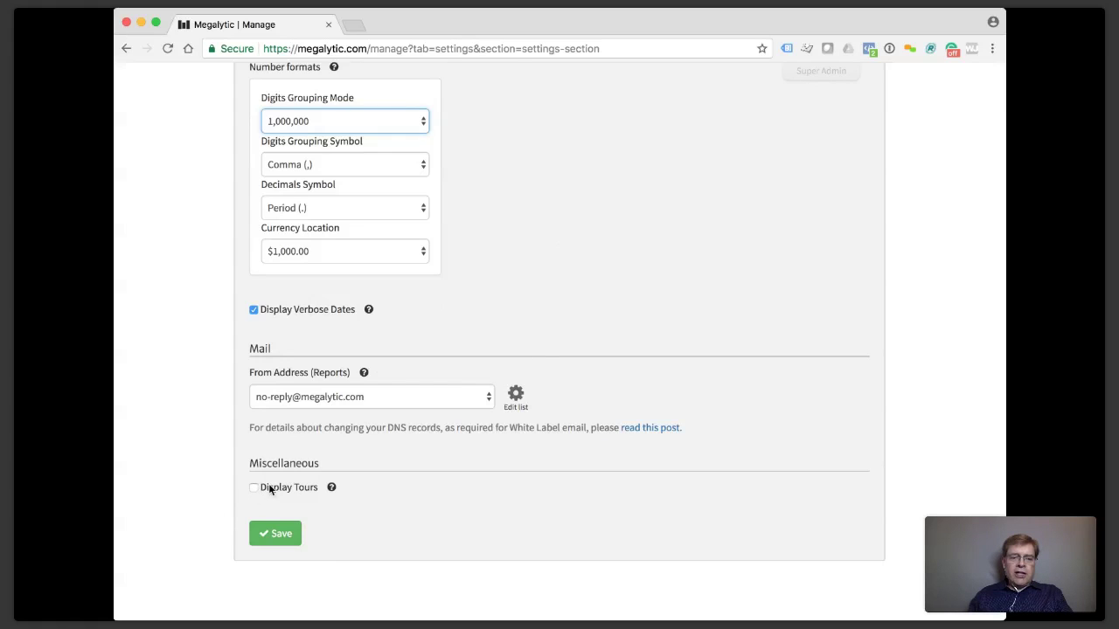
Save the unchanged settings and return to the reports dashboard.
{"action": "left_click", "coordinate": [293, 535]}
{"action": "scroll", "coordinate": [294, 538], "scroll_direction": "up", "scroll_amount": 3}
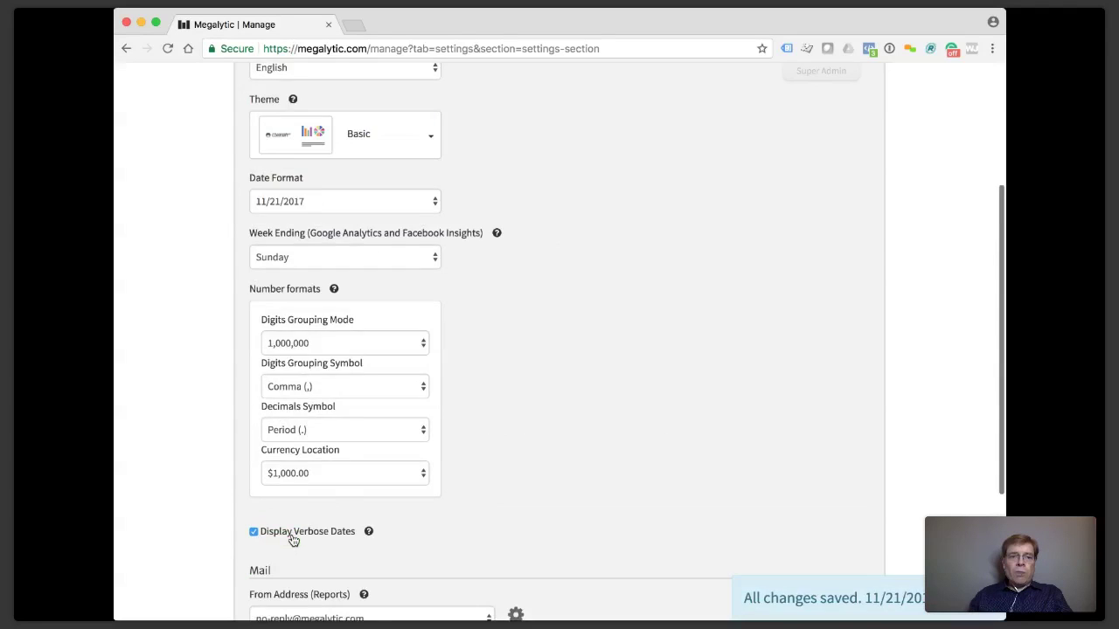
{"action": "scroll", "coordinate": [293, 538], "scroll_direction": "up", "scroll_amount": 3}
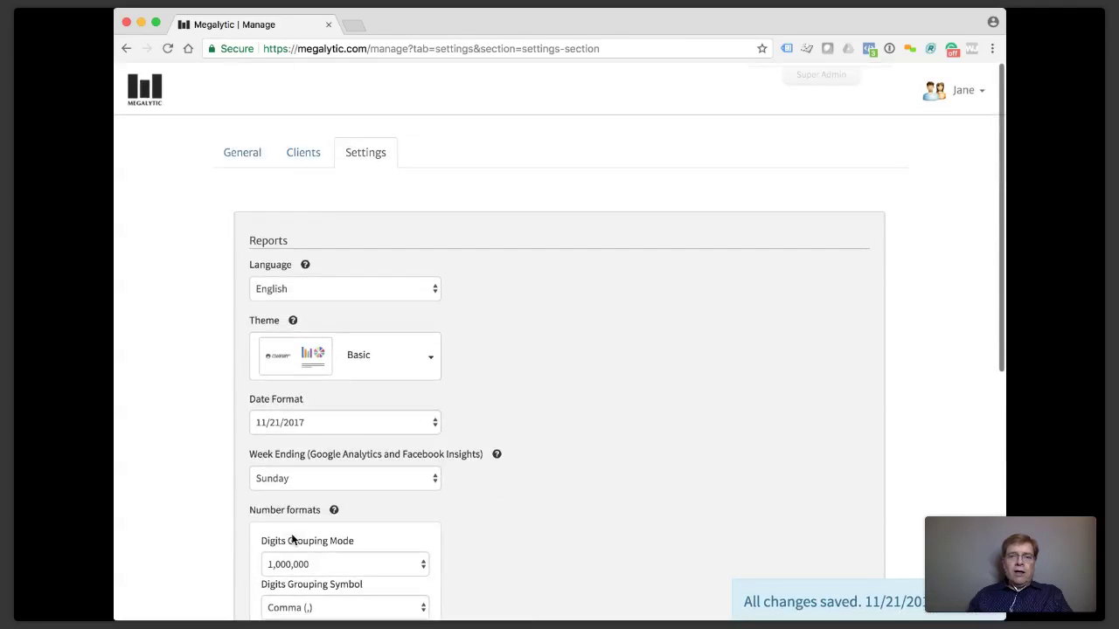
{"action": "left_click", "coordinate": [151, 88]}
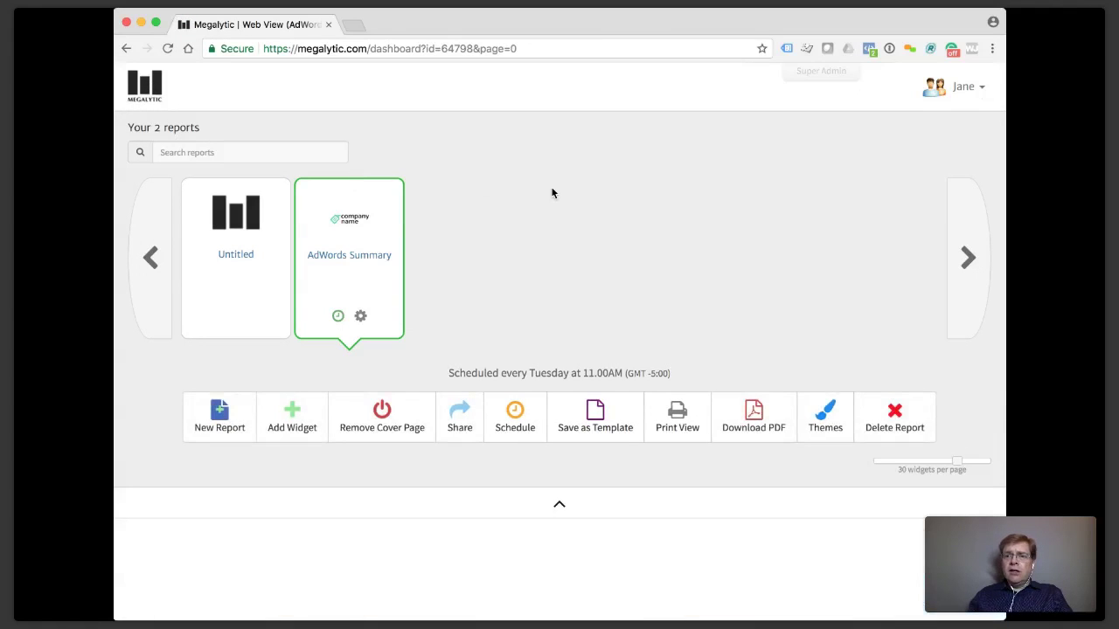
Scroll through the AdWords Summary report's KPI, MailChimp Performance and Sessions by Region widgets.
{"action": "scroll", "coordinate": [552, 193], "scroll_direction": "down", "scroll_amount": 3}
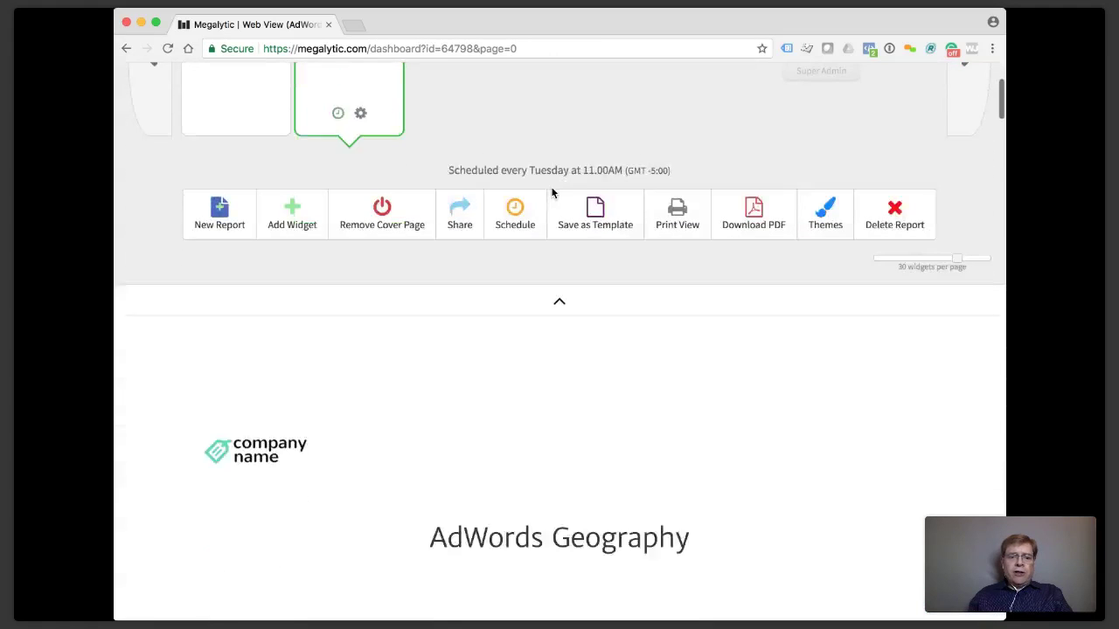
{"action": "scroll", "coordinate": [552, 192], "scroll_direction": "down", "scroll_amount": 4}
{"action": "scroll", "coordinate": [553, 193], "scroll_direction": "down", "scroll_amount": 4}
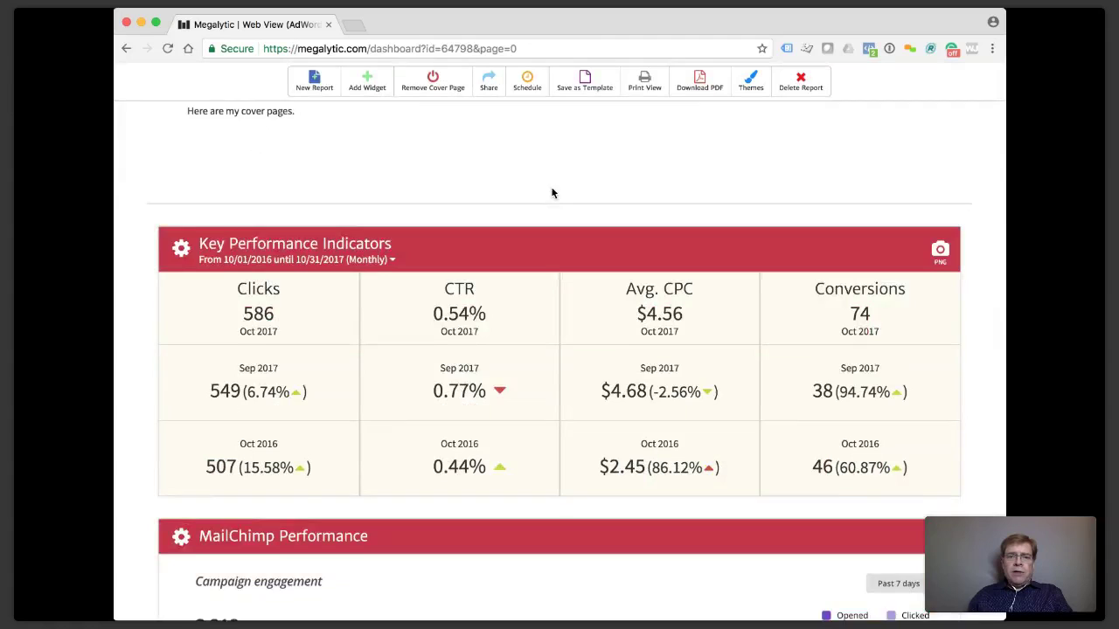
{"action": "scroll", "coordinate": [551, 192], "scroll_direction": "down", "scroll_amount": 1}
{"action": "scroll", "coordinate": [552, 193], "scroll_direction": "down", "scroll_amount": 6}
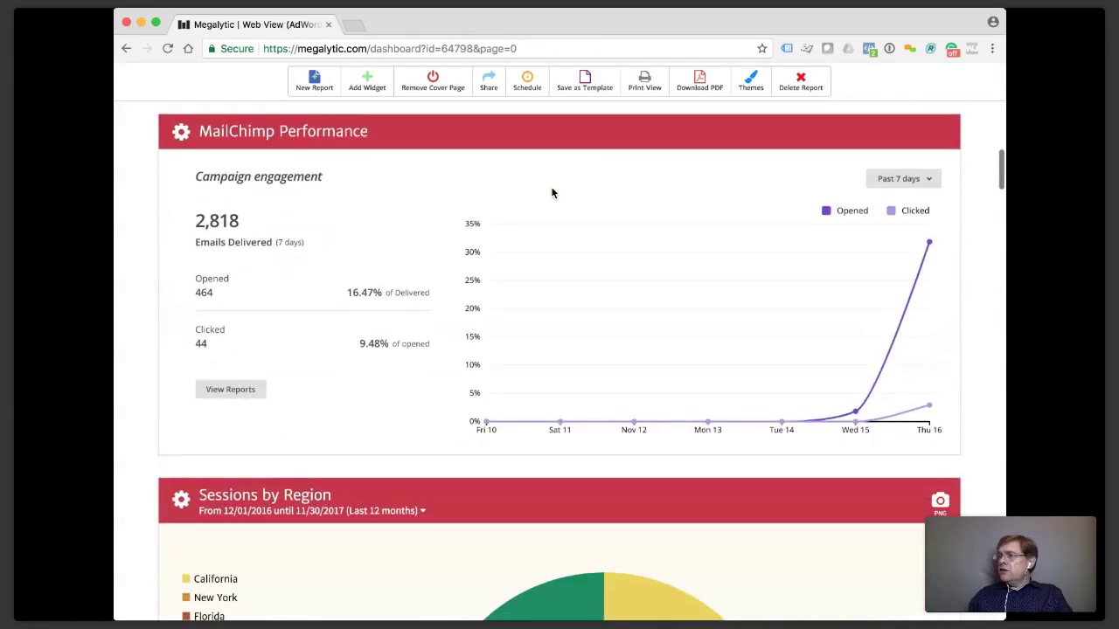
{"action": "scroll", "coordinate": [552, 193], "scroll_direction": "down", "scroll_amount": 2}
{"action": "scroll", "coordinate": [553, 193], "scroll_direction": "up", "scroll_amount": 1}
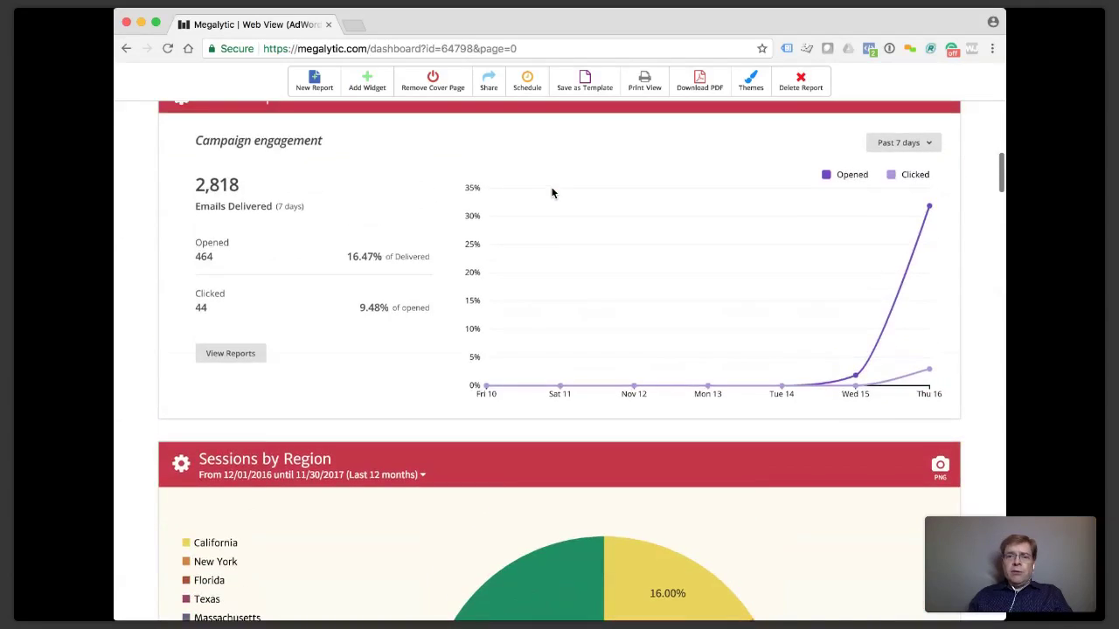
{"action": "scroll", "coordinate": [551, 192], "scroll_direction": "up", "scroll_amount": 6}
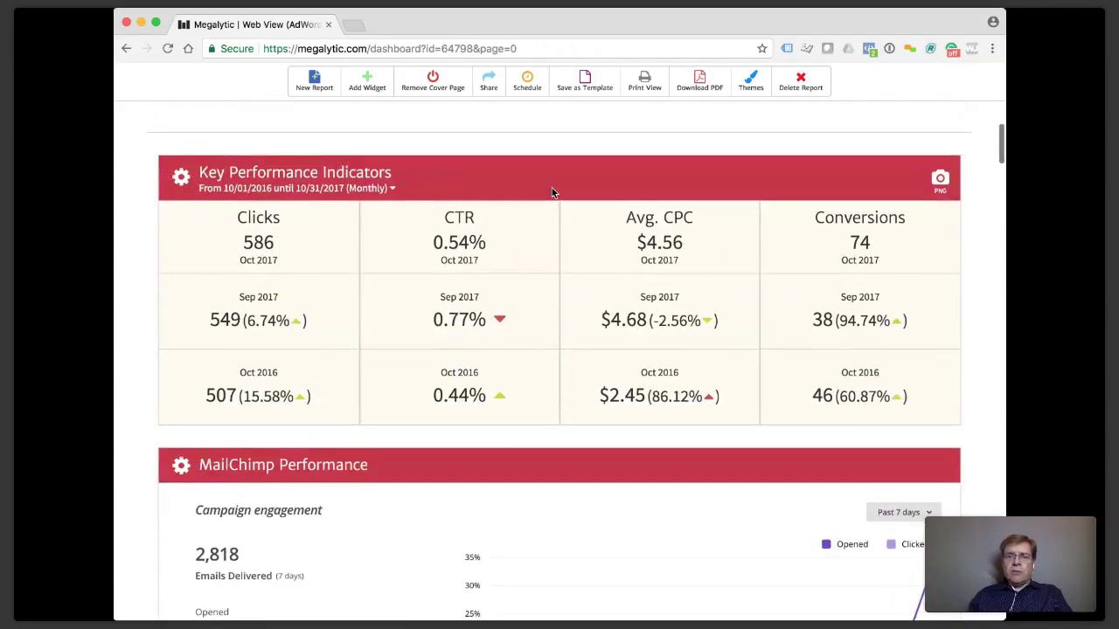